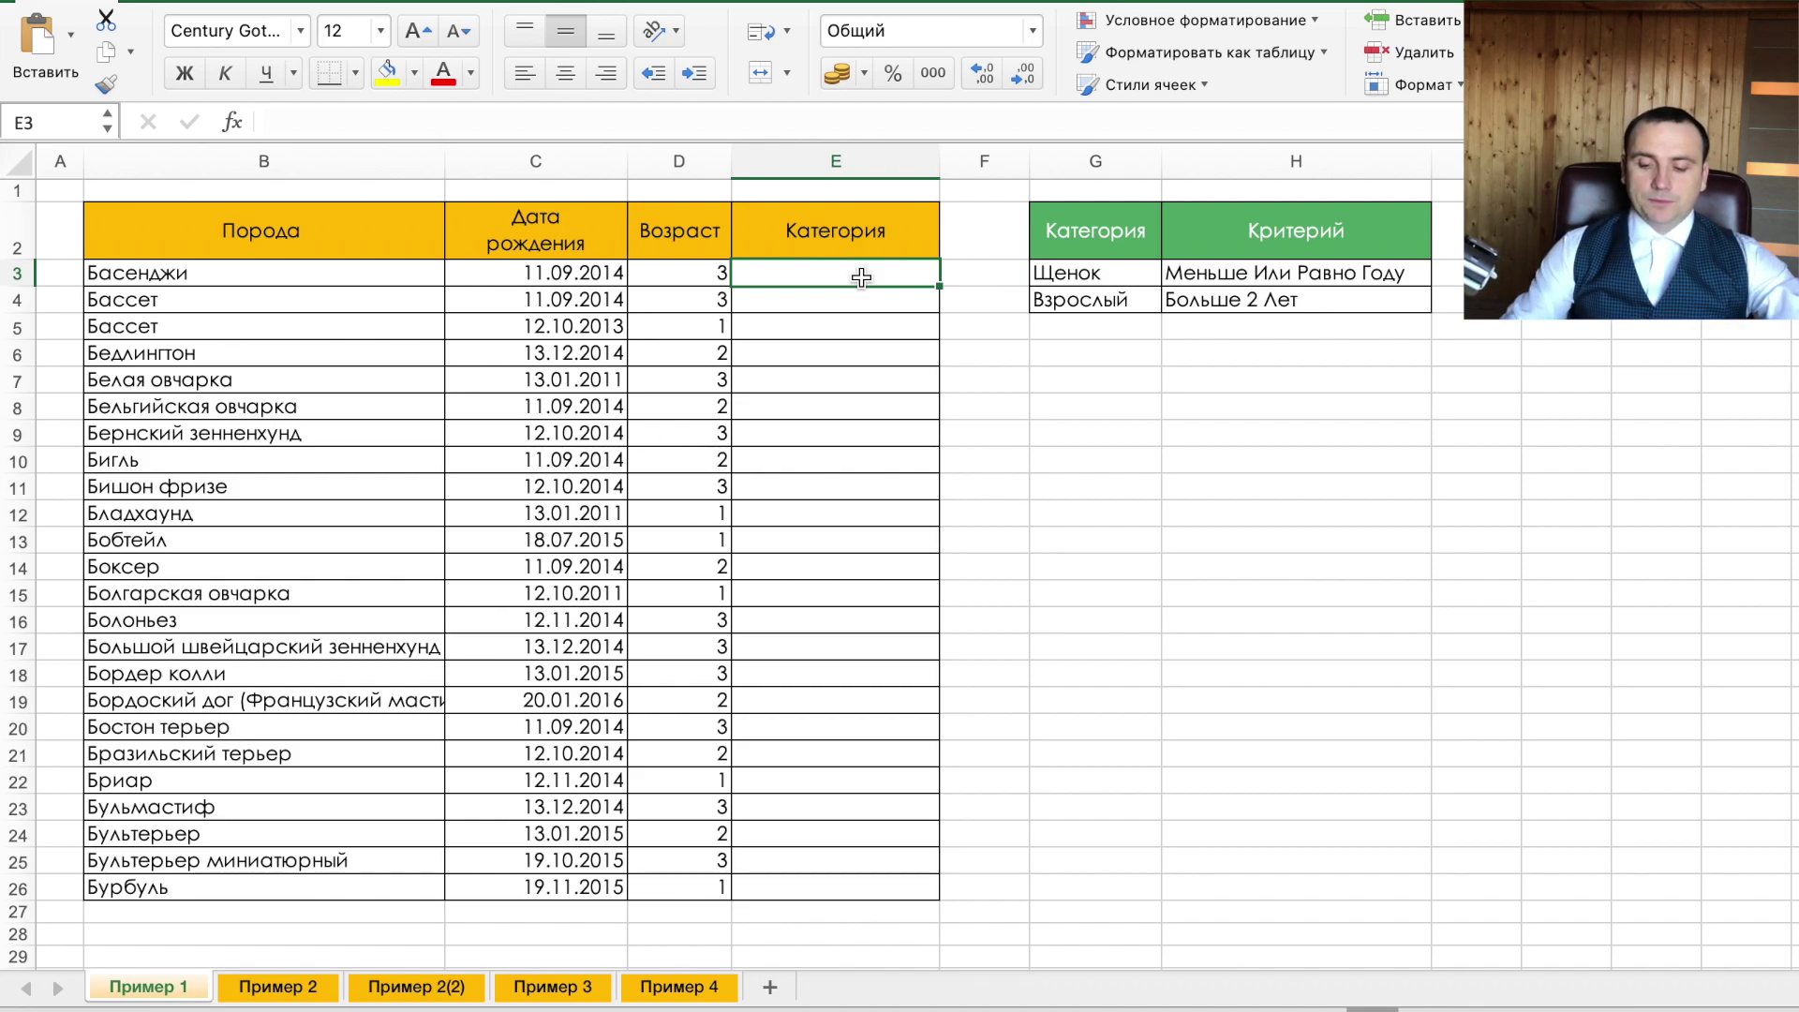
- Begin an ЕСЛИ formula in E3 with the condition D3>=2
{"action": "type", "text": "=ес"}
{"action": "key", "text": "Tab"}
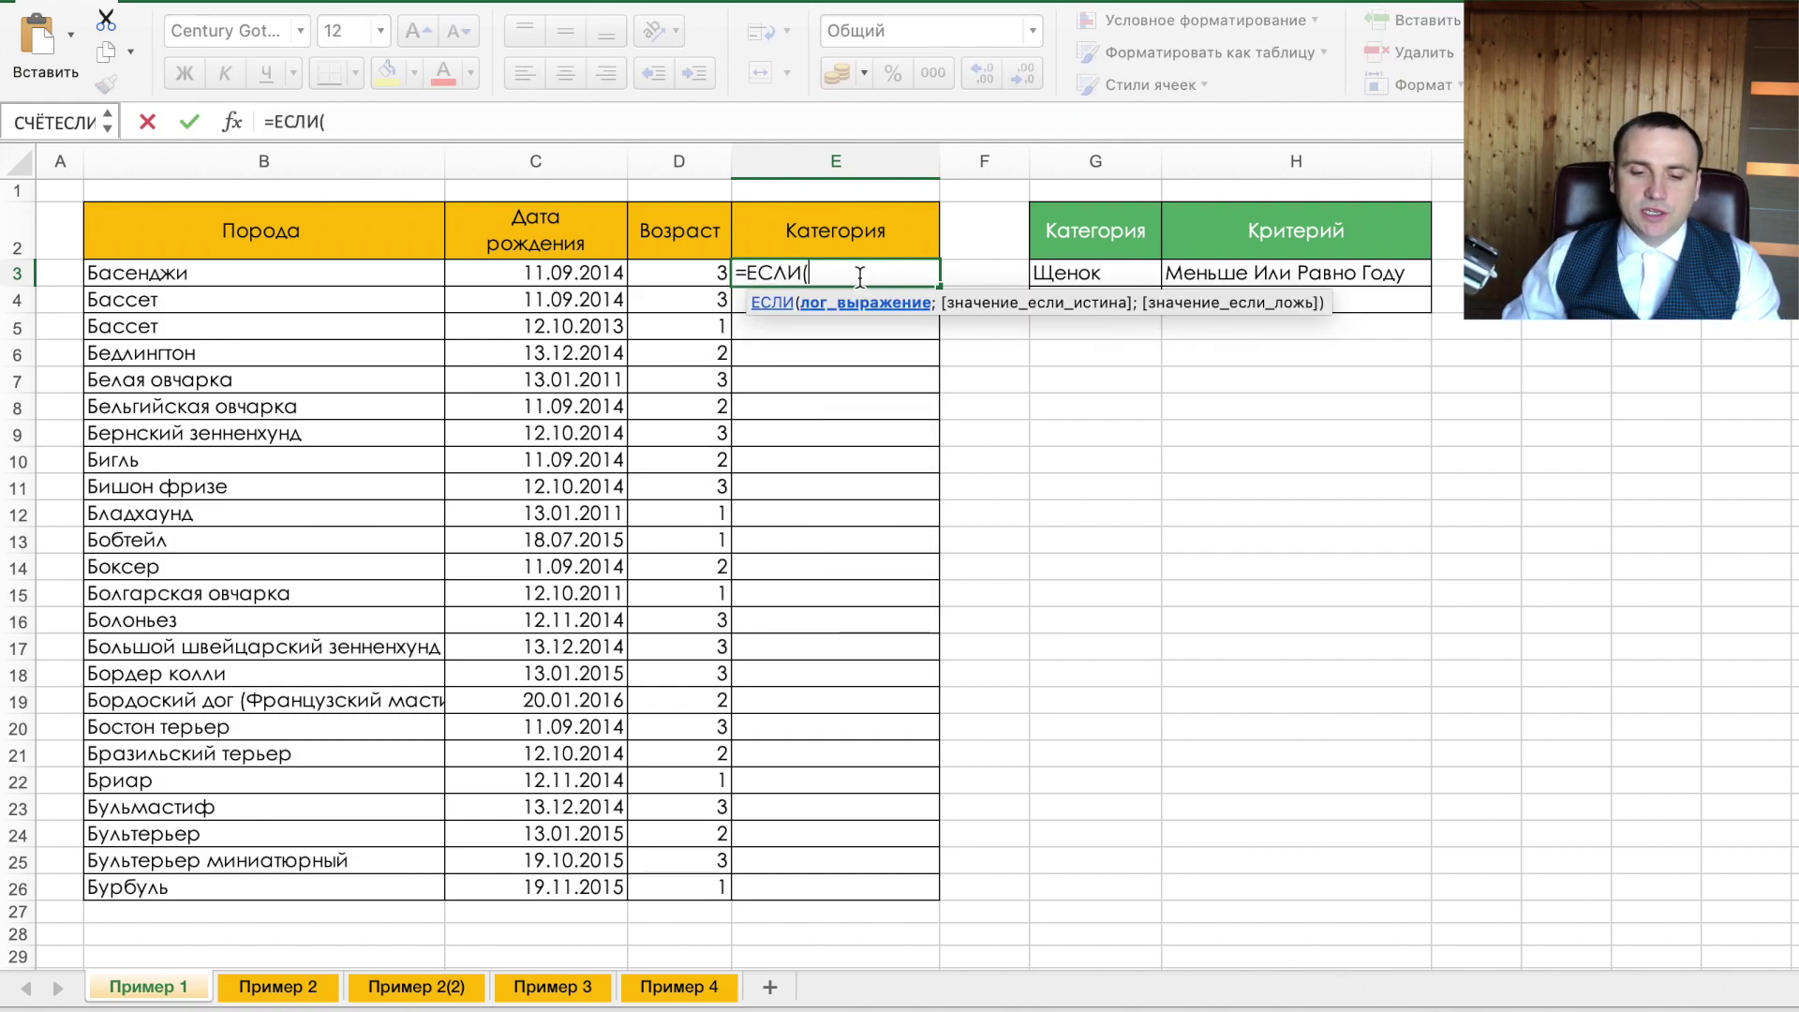
{"action": "left_click", "coordinate": [699, 273]}
{"action": "type", "text": "=ес"}
{"action": "key", "text": "Tab"}
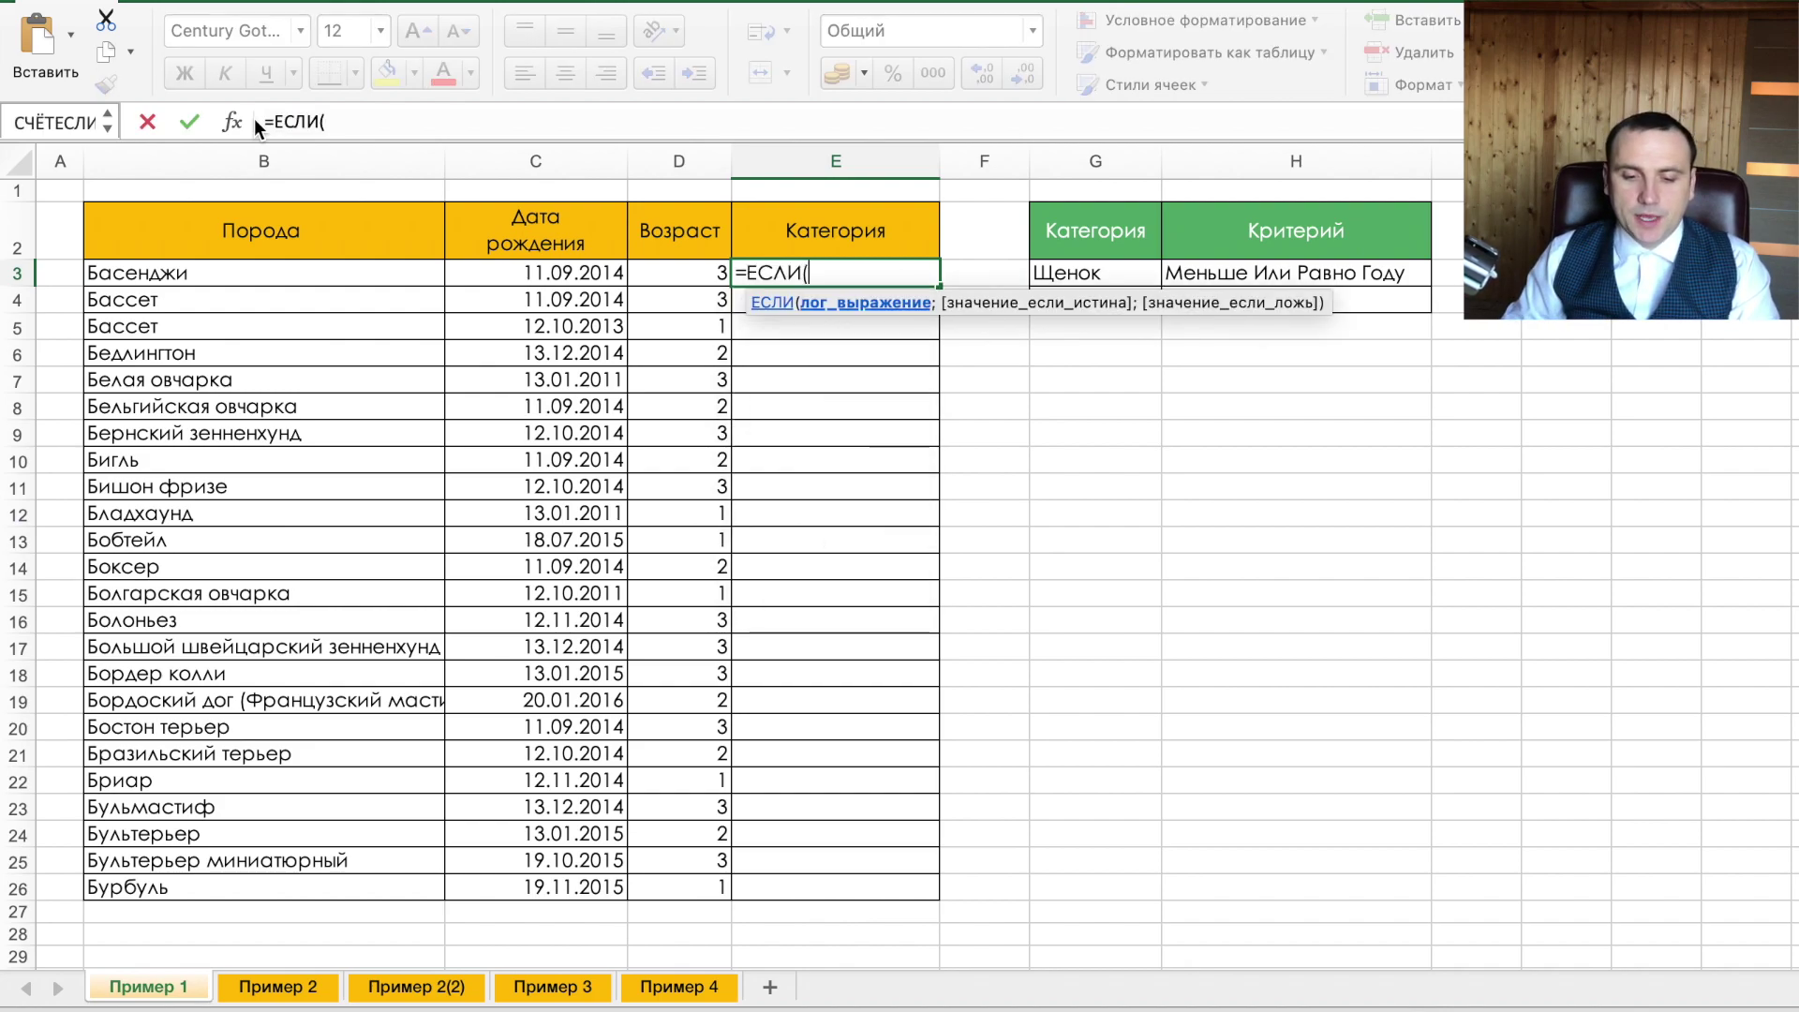
{"action": "left_click", "coordinate": [671, 275]}
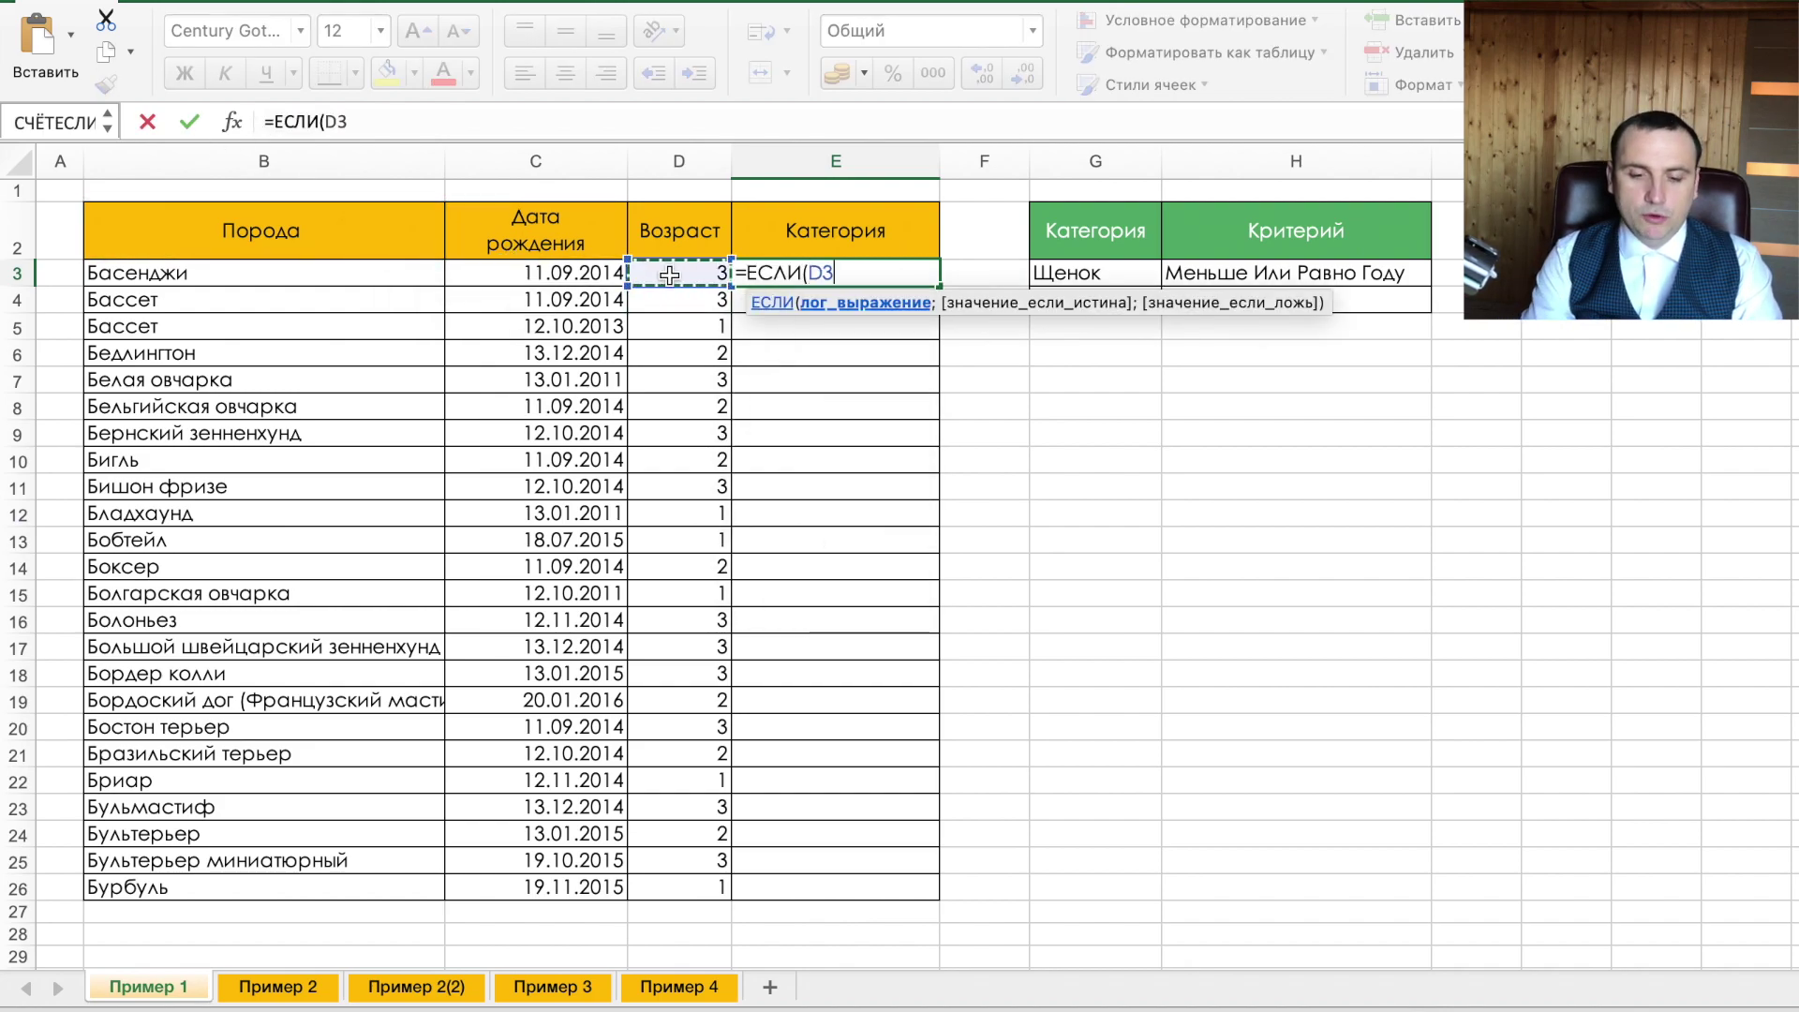
{"action": "type", "text": ">"}
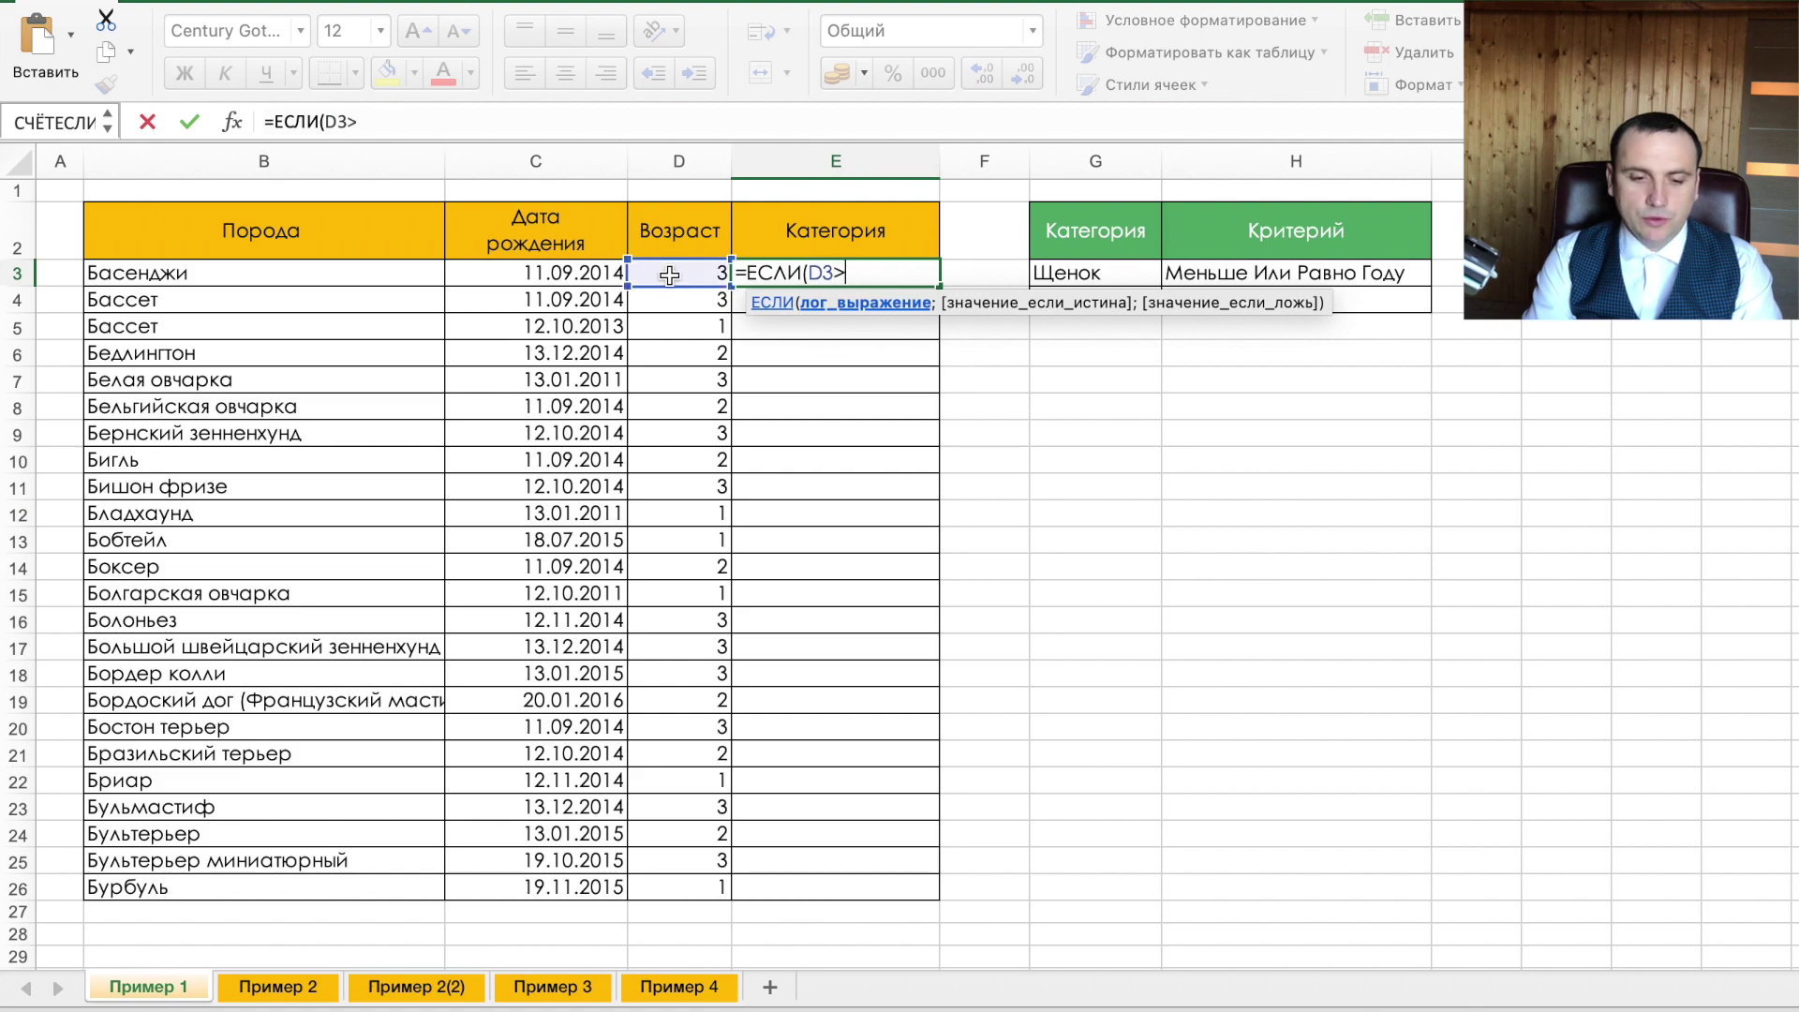
{"action": "type", "text": "=2;"}
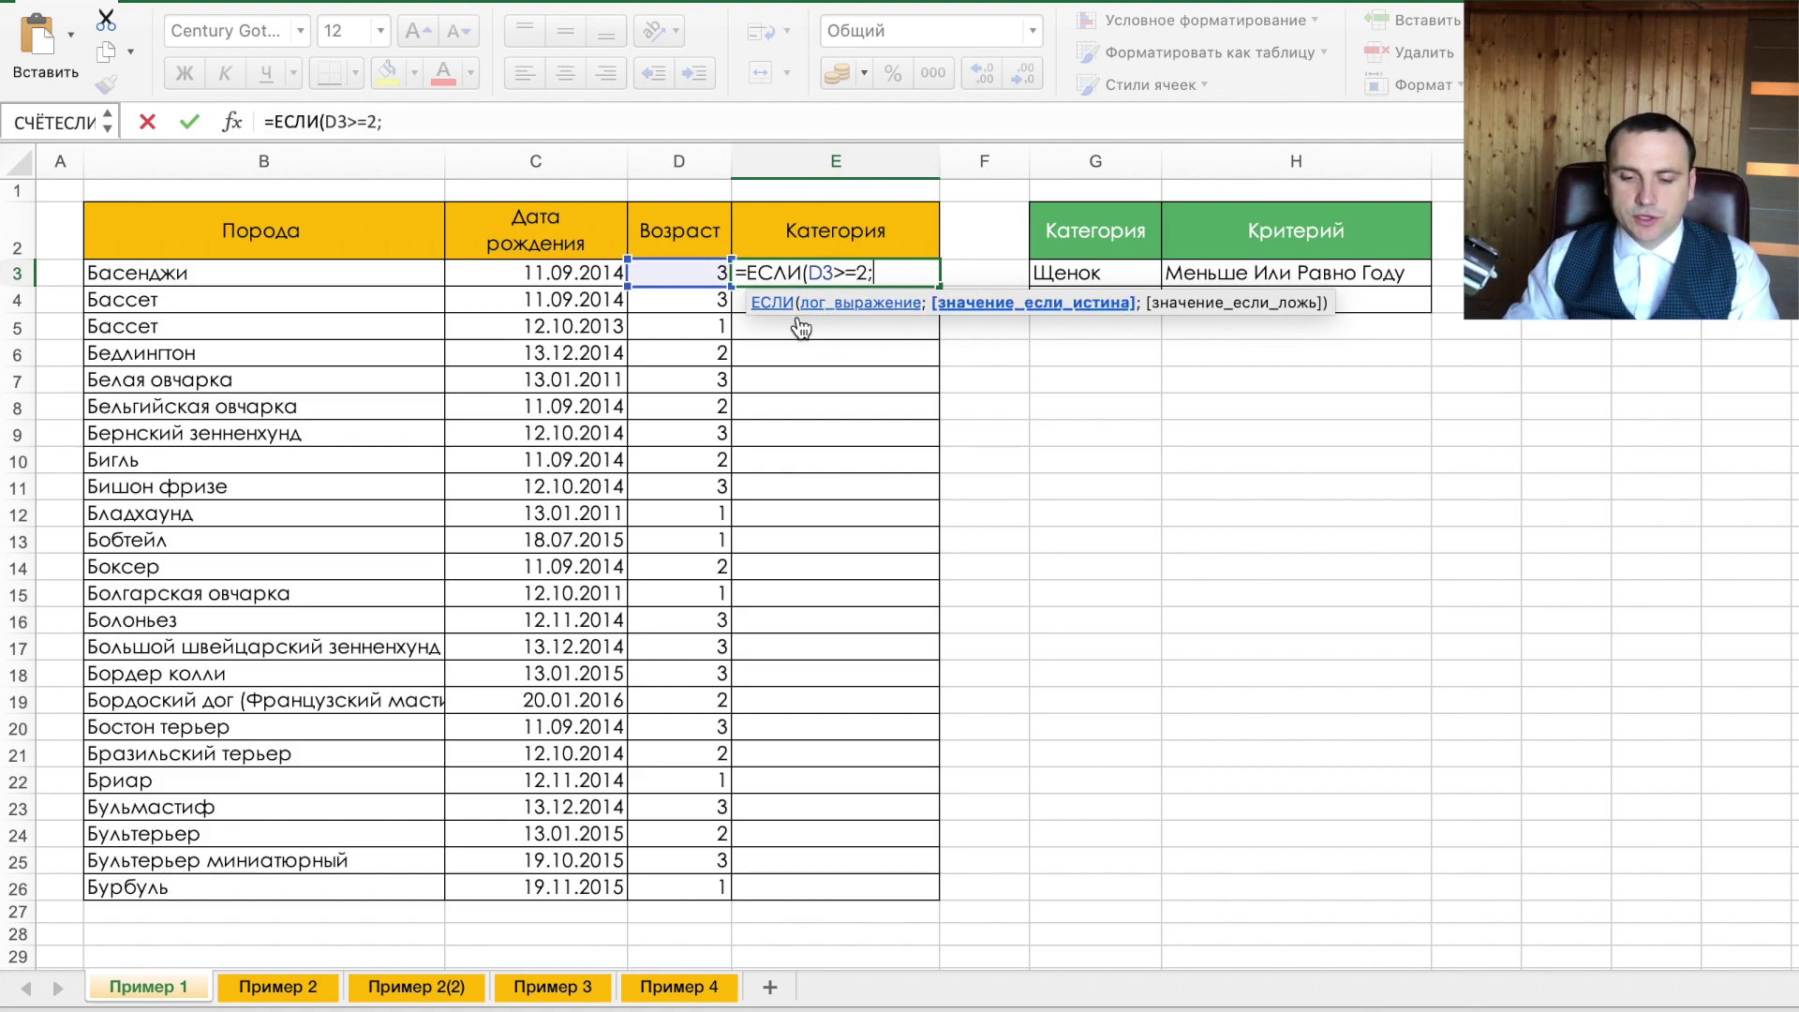
- Finish it with absolute $G$4 as the true result and "Щенок" otherwise
{"action": "left_click", "coordinate": [982, 298]}
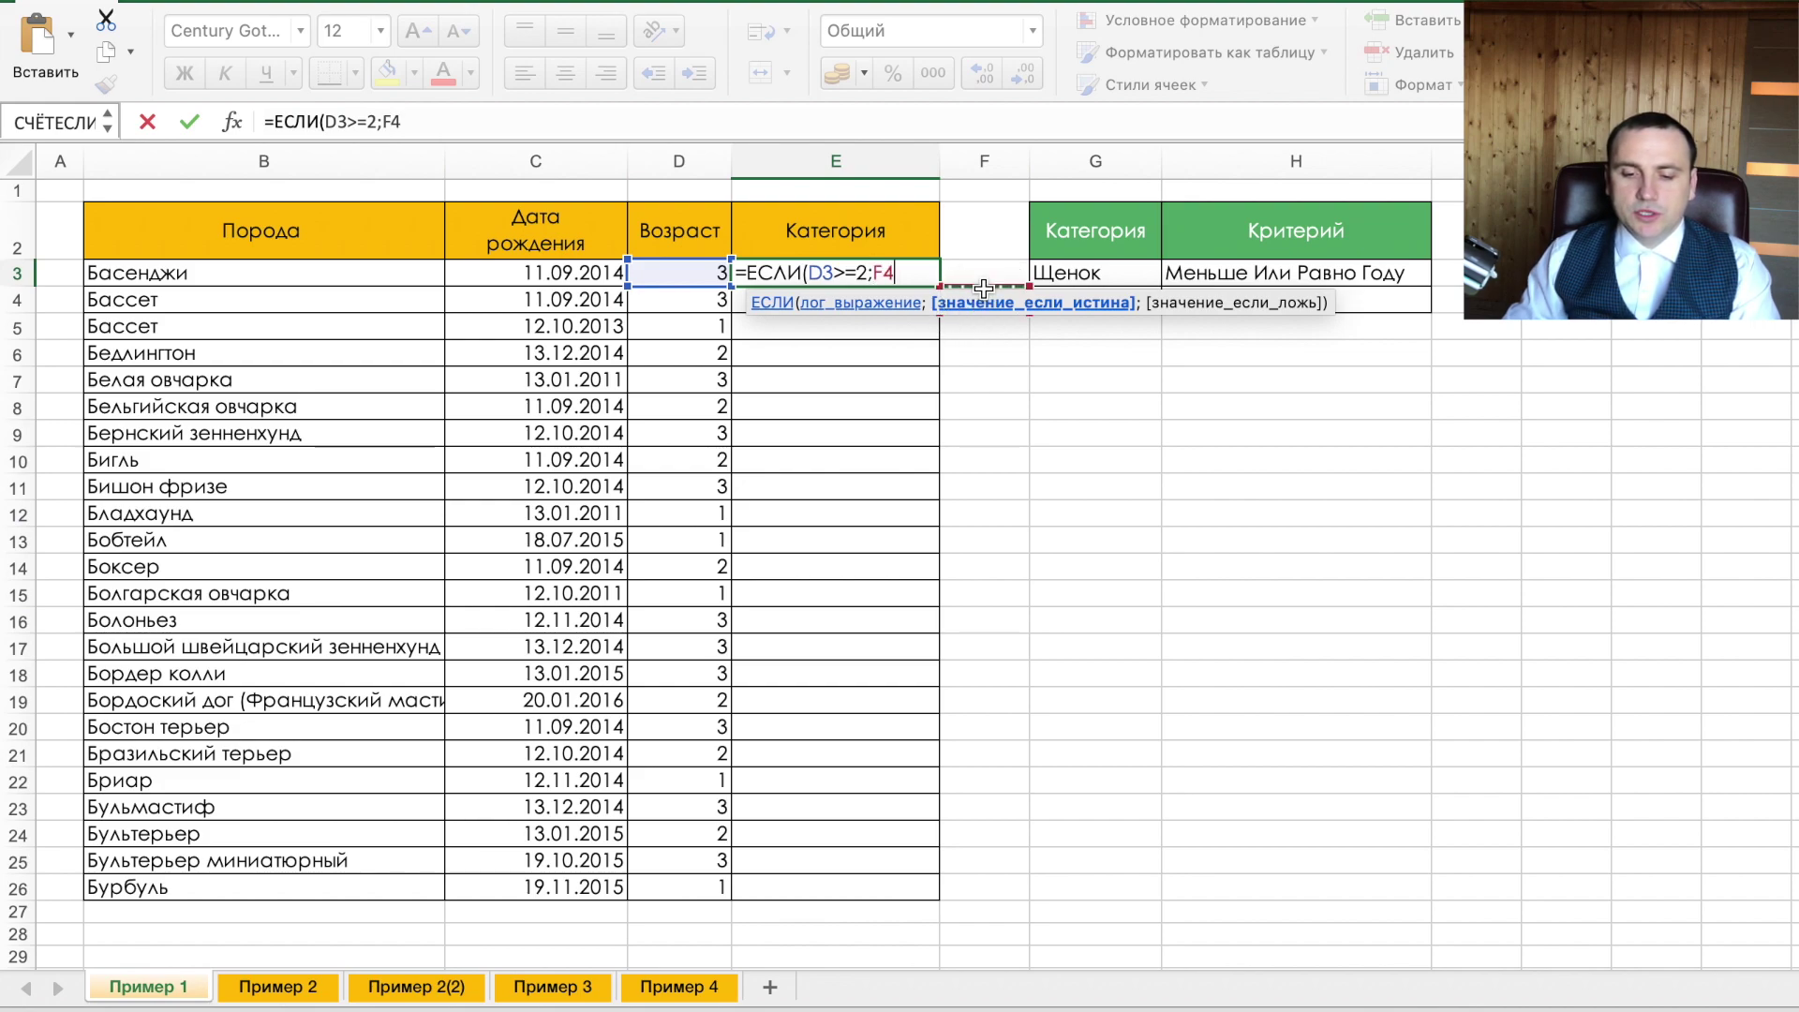
{"action": "left_click", "coordinate": [1042, 284]}
{"action": "key", "text": "F4"}
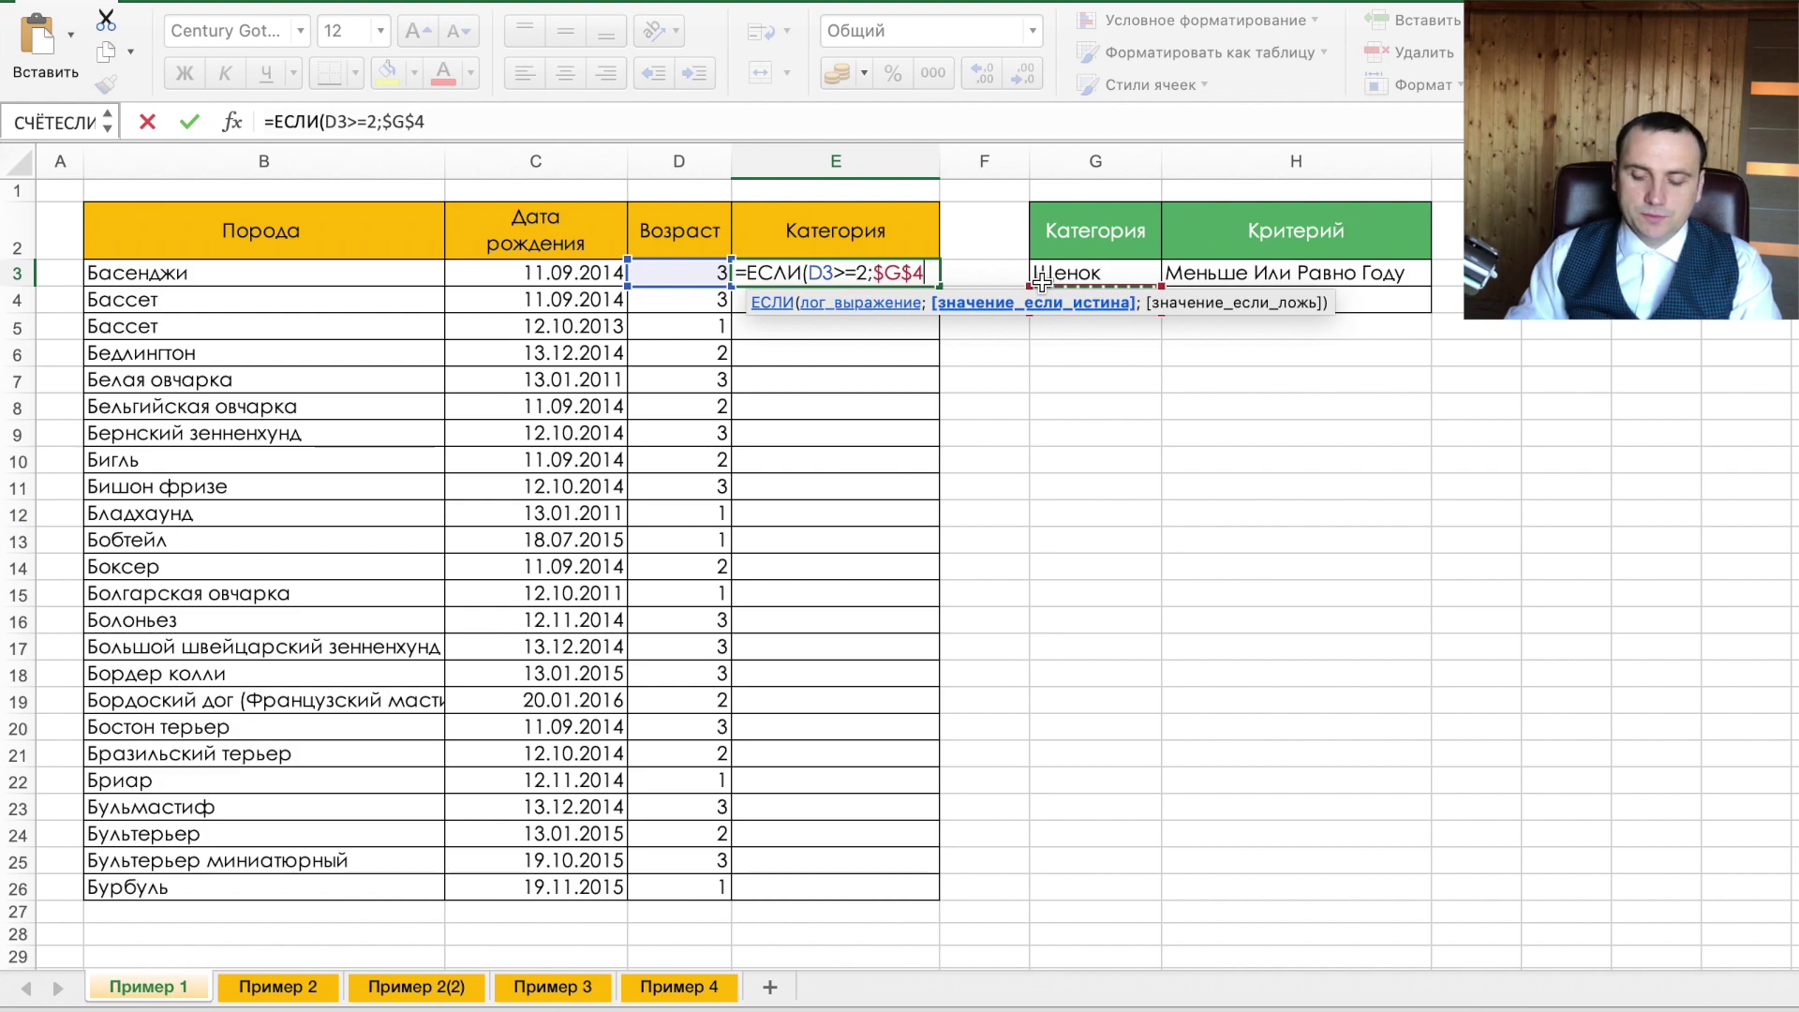
{"action": "type", "text": ";"}
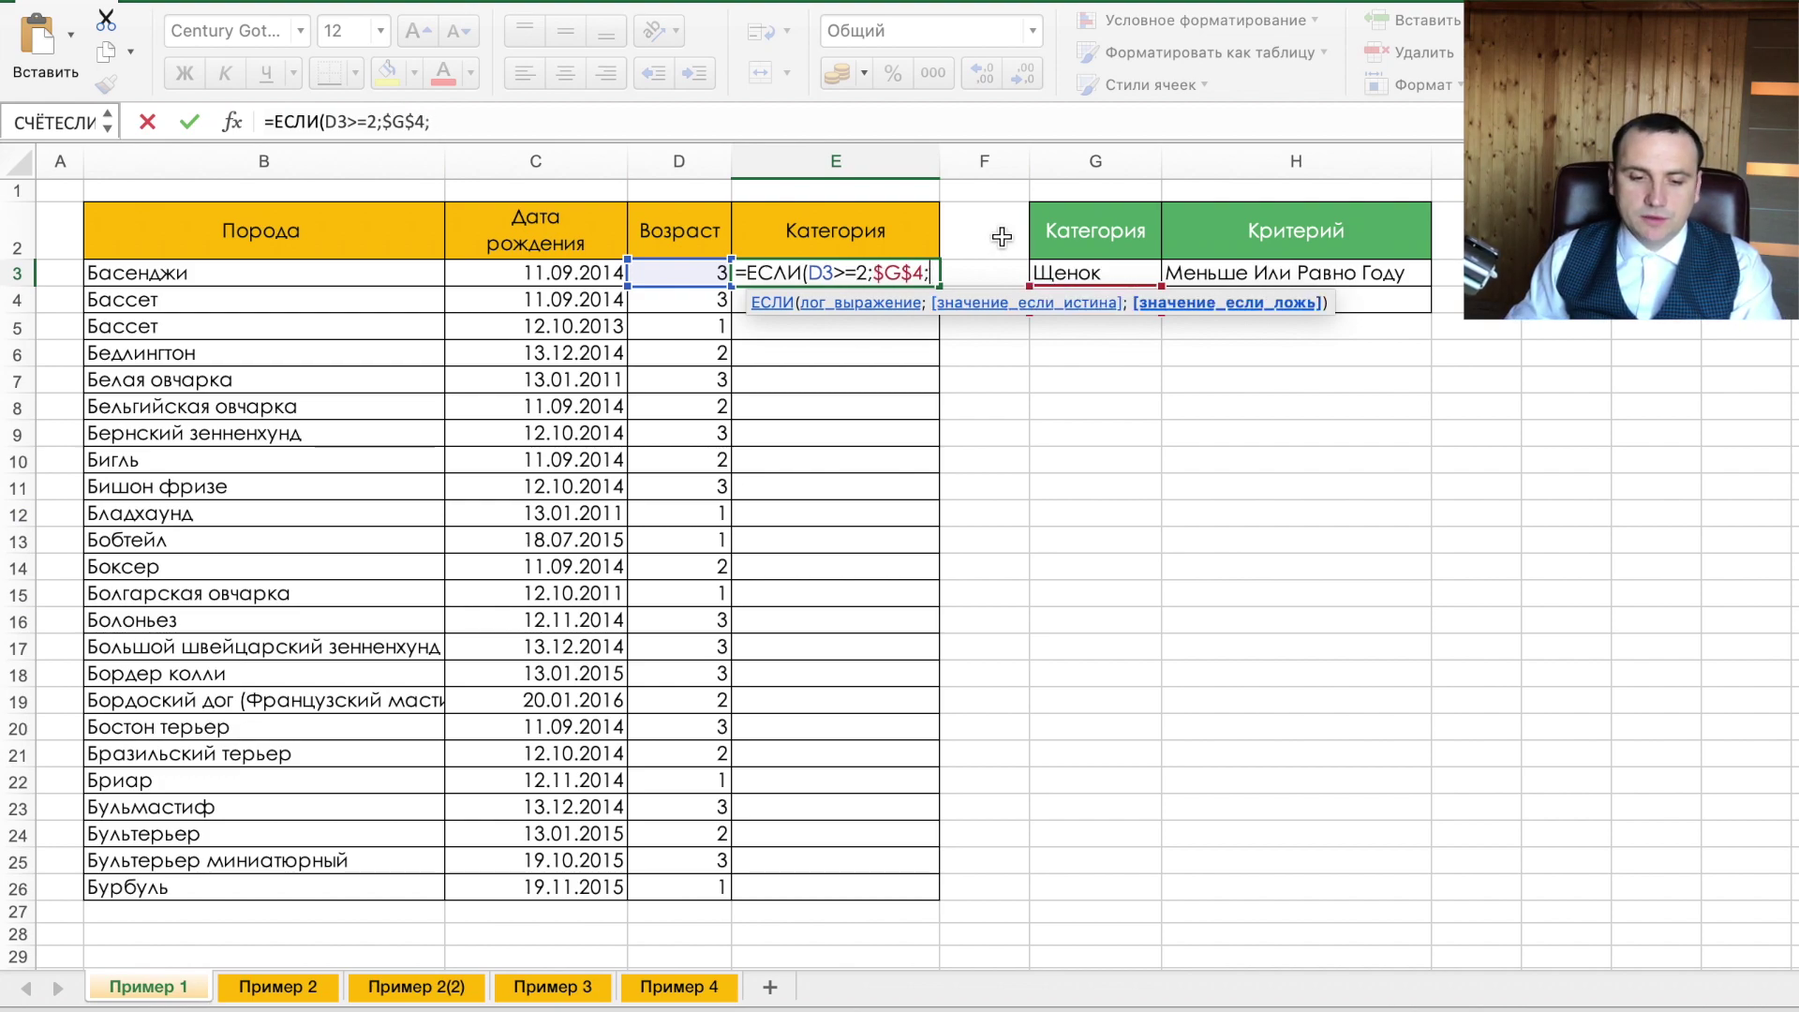
{"action": "type", "text": "\""}
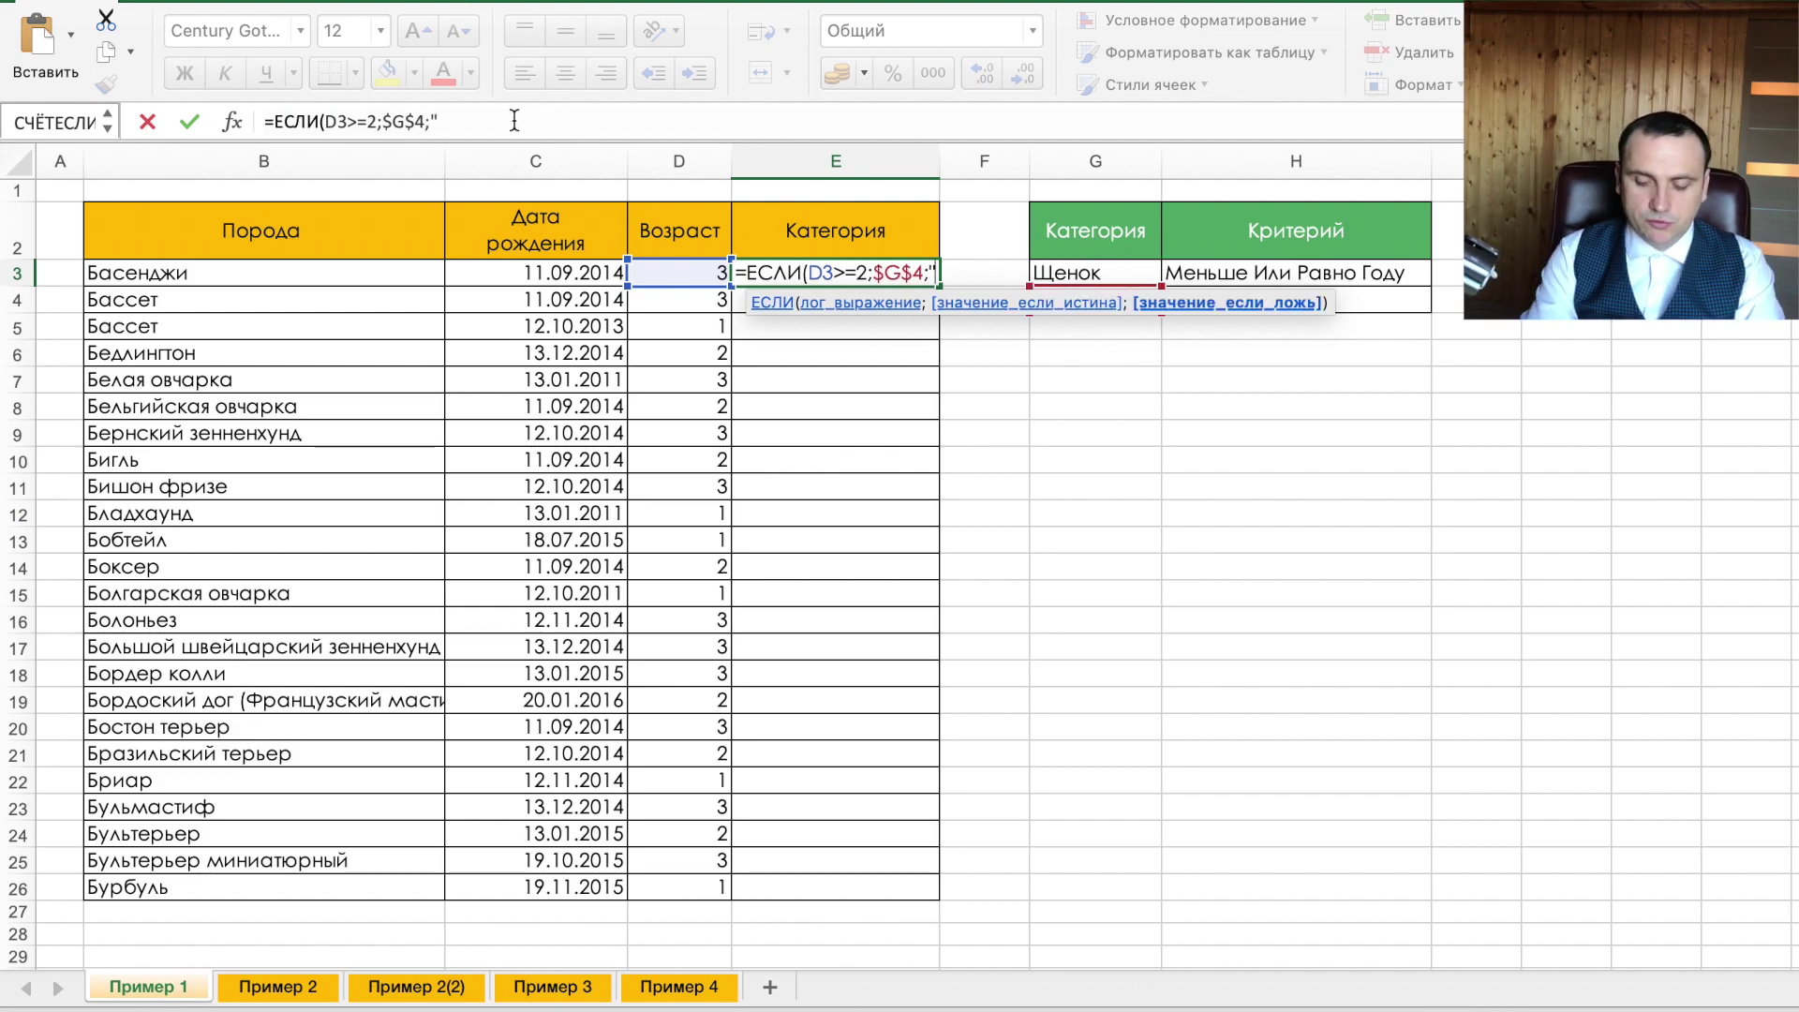
{"action": "key", "text": "BackSpace"}
{"action": "key", "text": "BackSpace"}
{"action": "type", "text": "Щенок\")"}
{"action": "key", "text": "Return"}
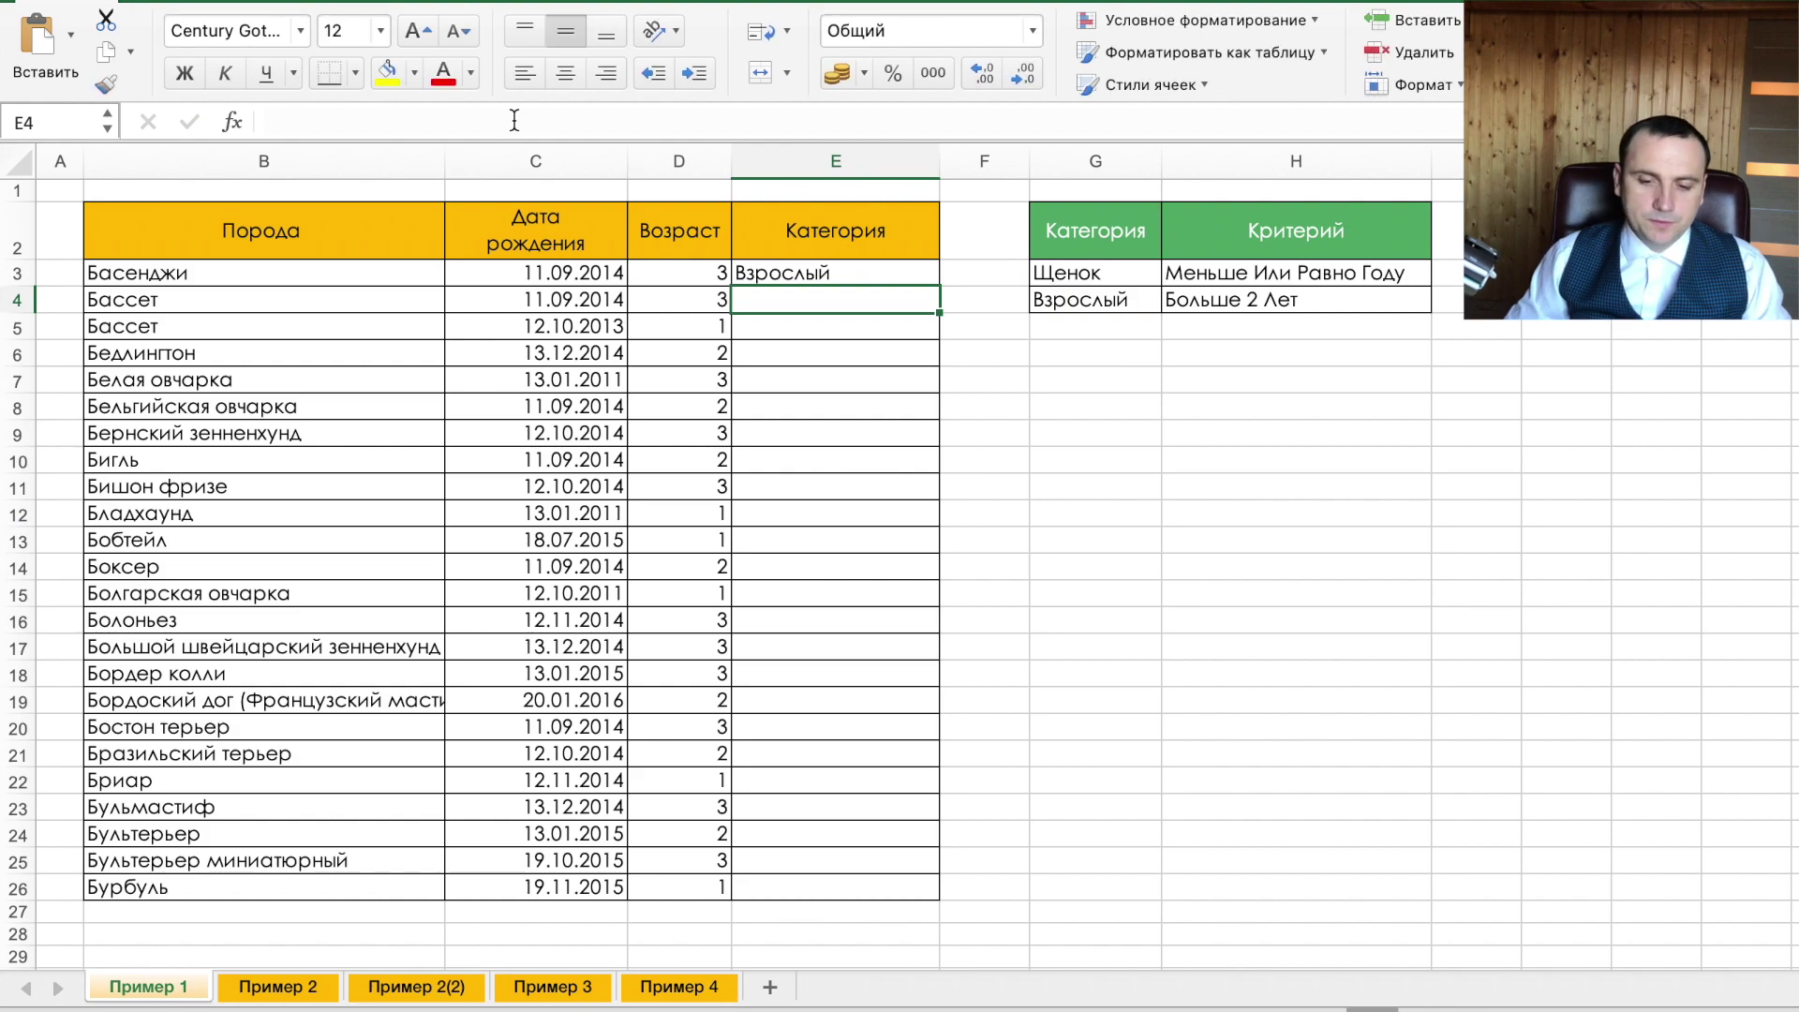
- Fill the E3 category formula down to row 26 and check results, including age 2
{"action": "left_click", "coordinate": [925, 276]}
{"action": "double_click", "coordinate": [938, 285]}
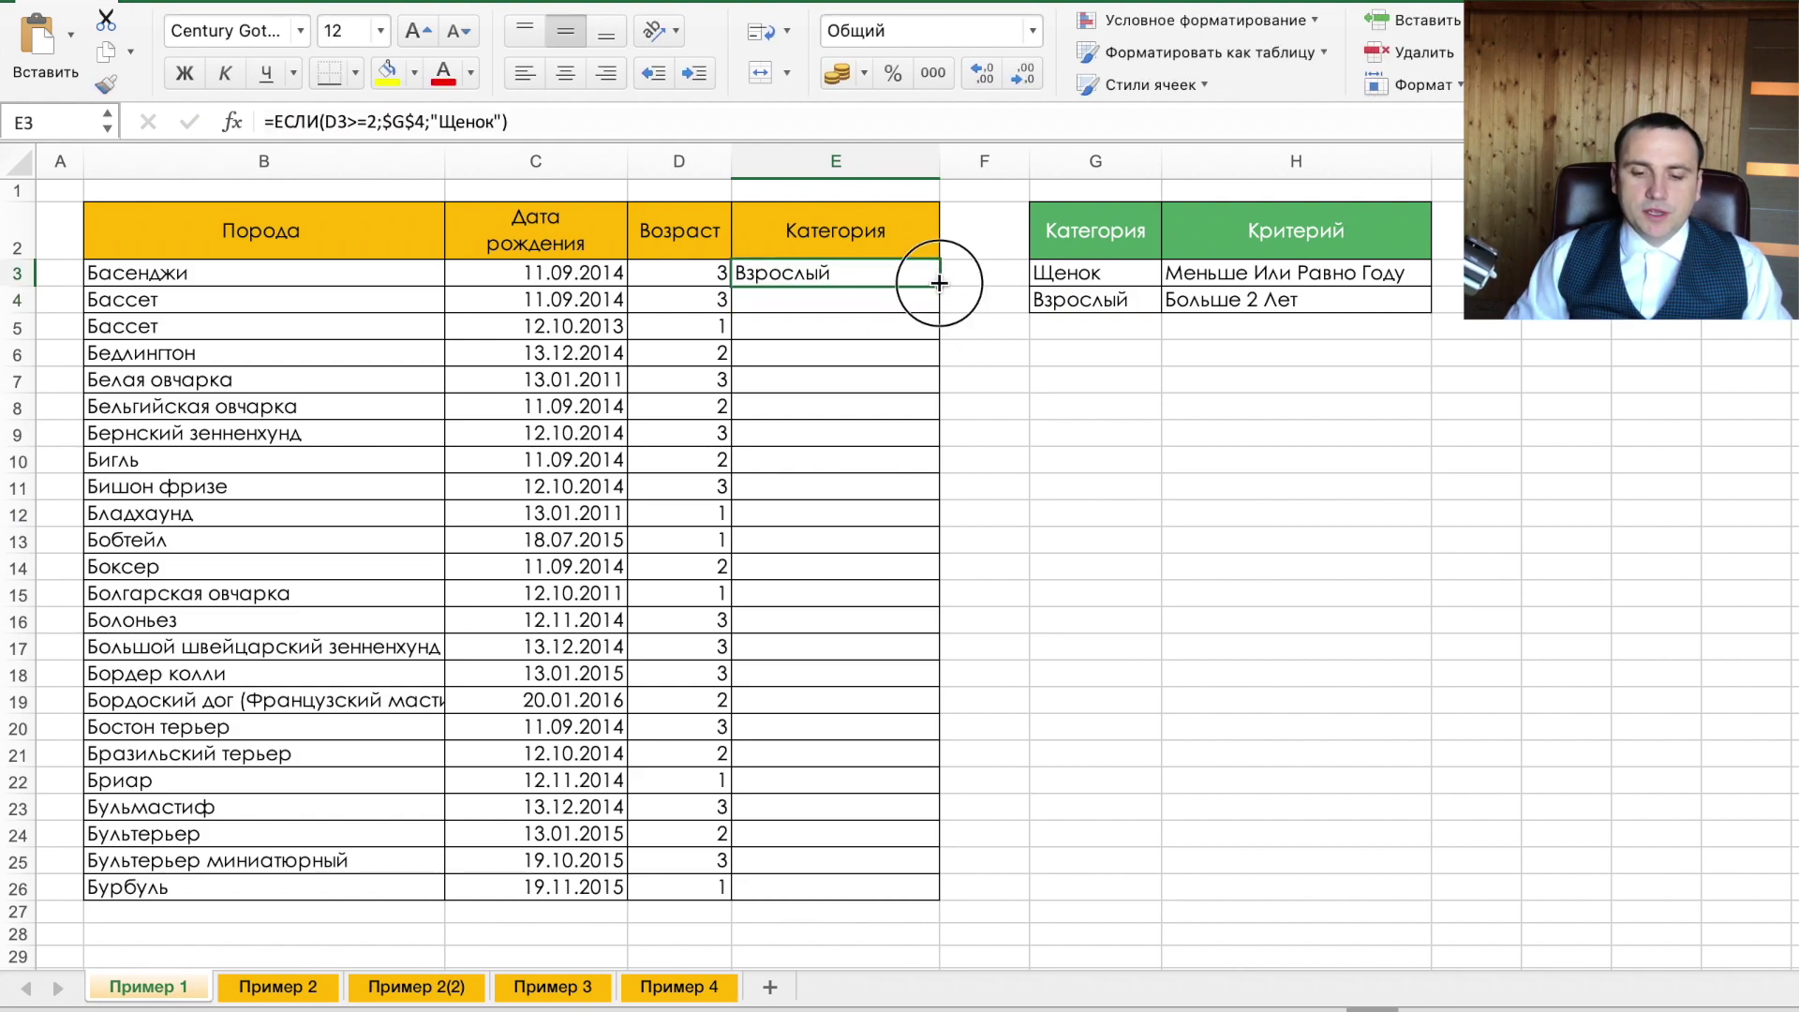
{"action": "left_click", "coordinate": [834, 486]}
{"action": "left_click", "coordinate": [851, 647]}
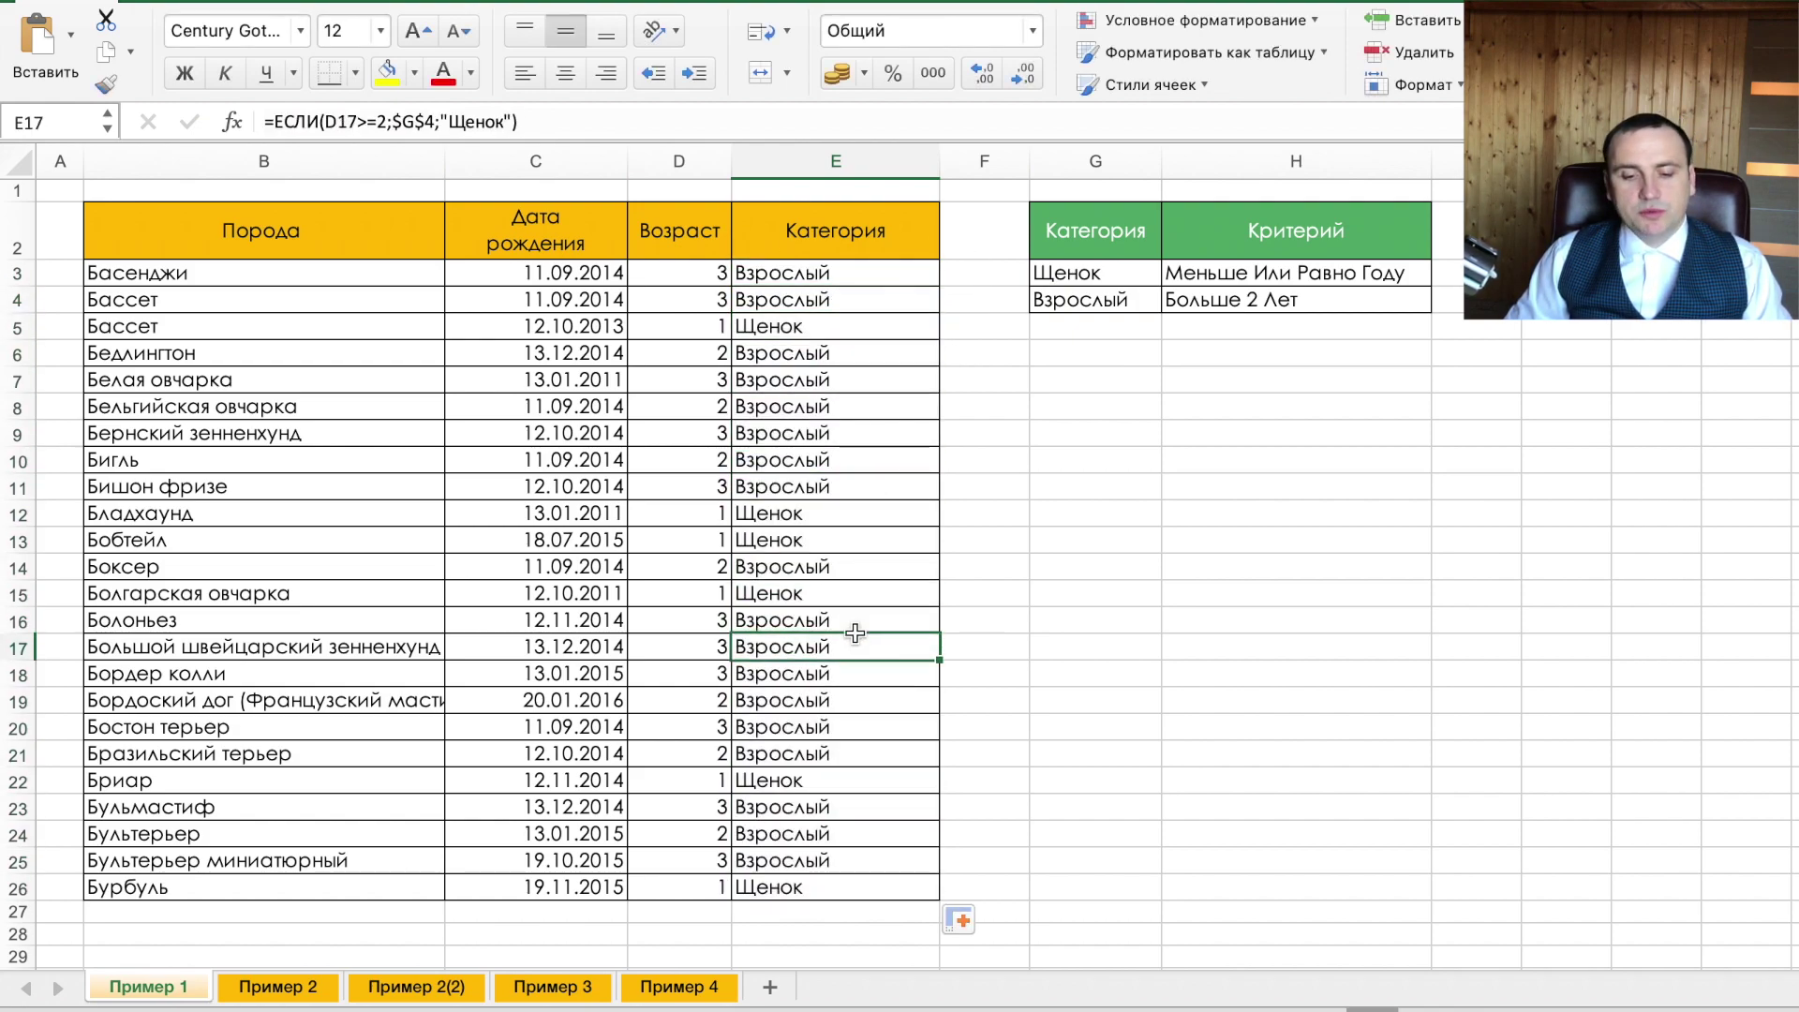
{"action": "left_click_drag", "start_coordinate": [680, 512], "coordinate": [781, 511]}
{"action": "left_click", "coordinate": [796, 354]}
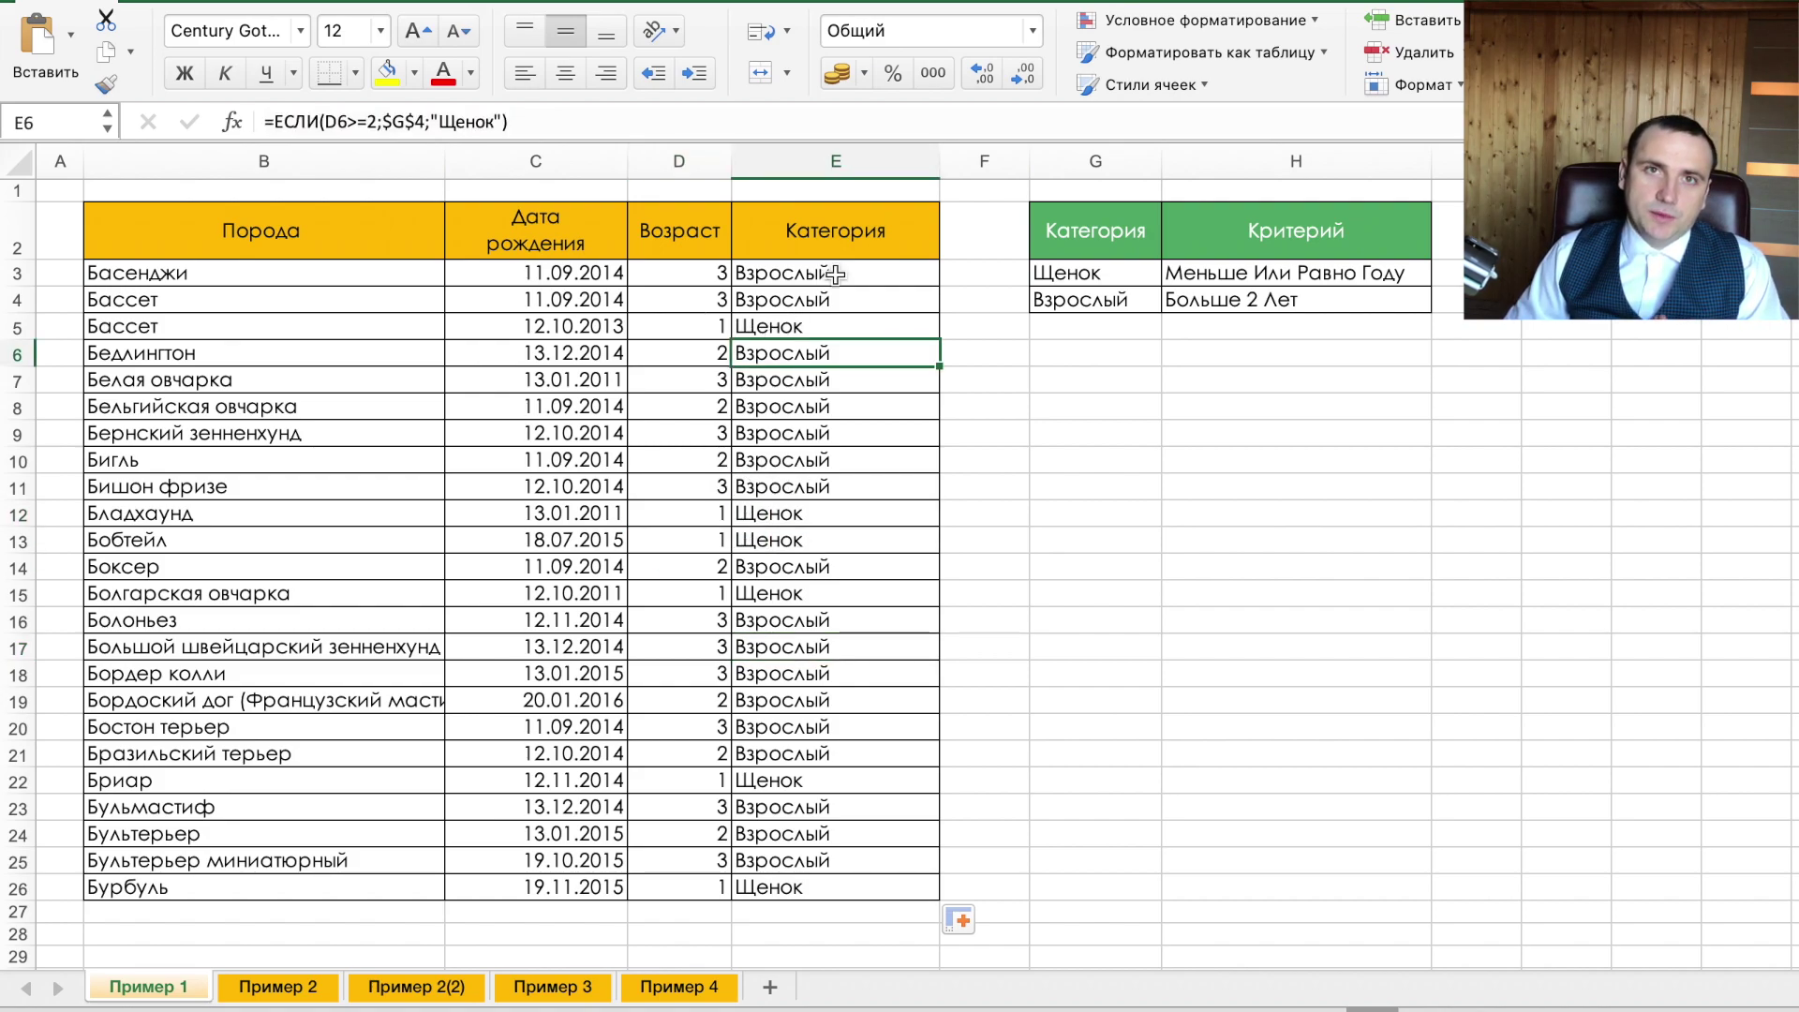
- Change the E3 test from D3>=2 to D3>2
{"action": "left_click", "coordinate": [834, 274]}
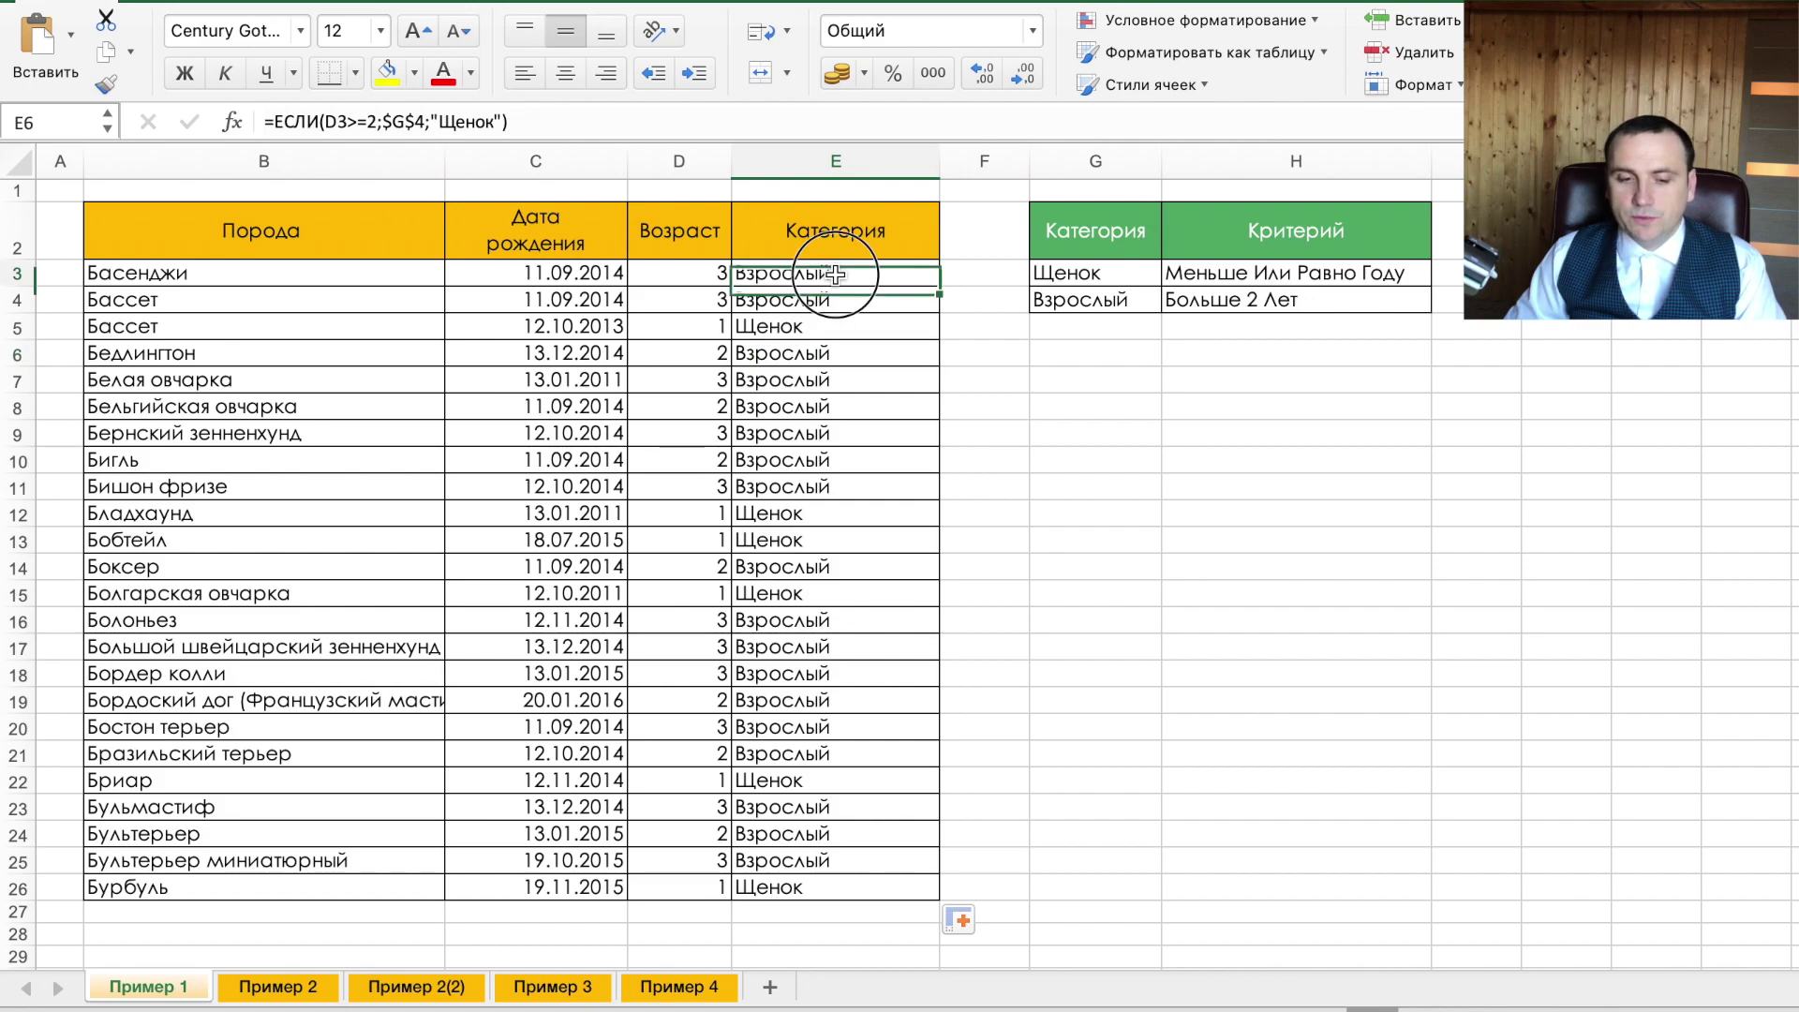
{"action": "left_click", "coordinate": [360, 123]}
{"action": "type", "text": "="}
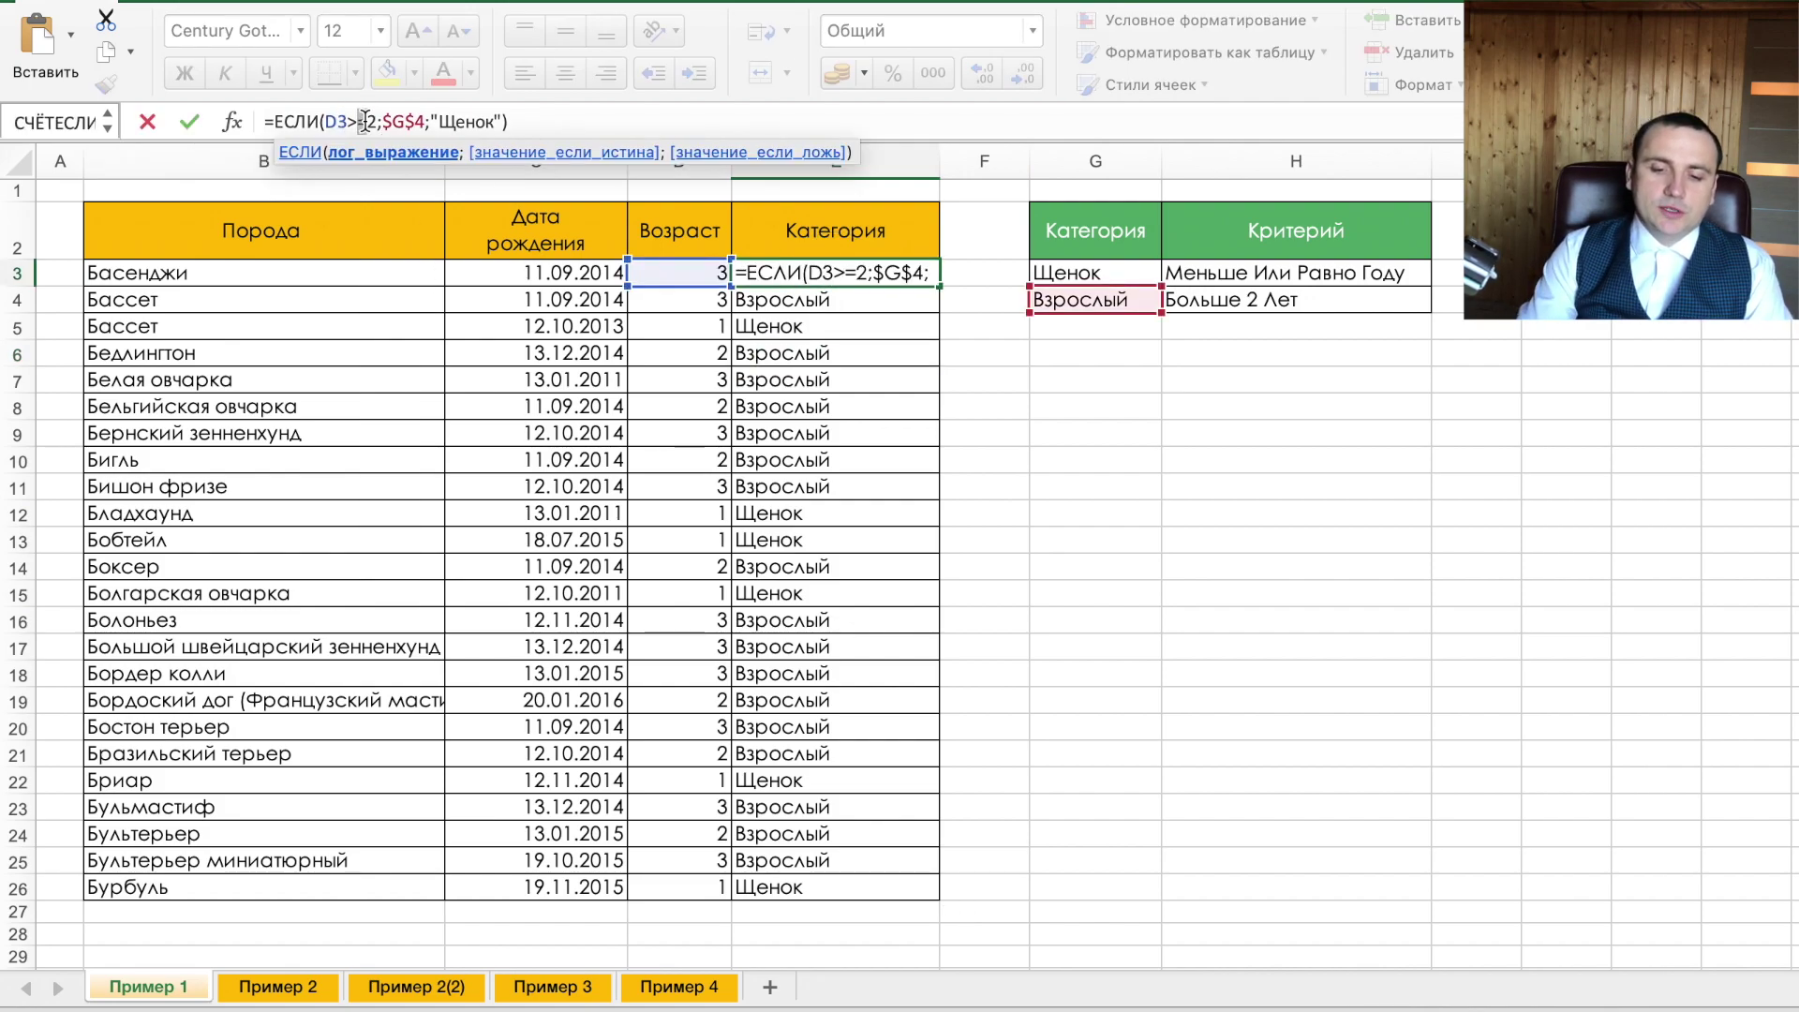
{"action": "key", "text": "Return"}
{"action": "key", "text": "Up"}
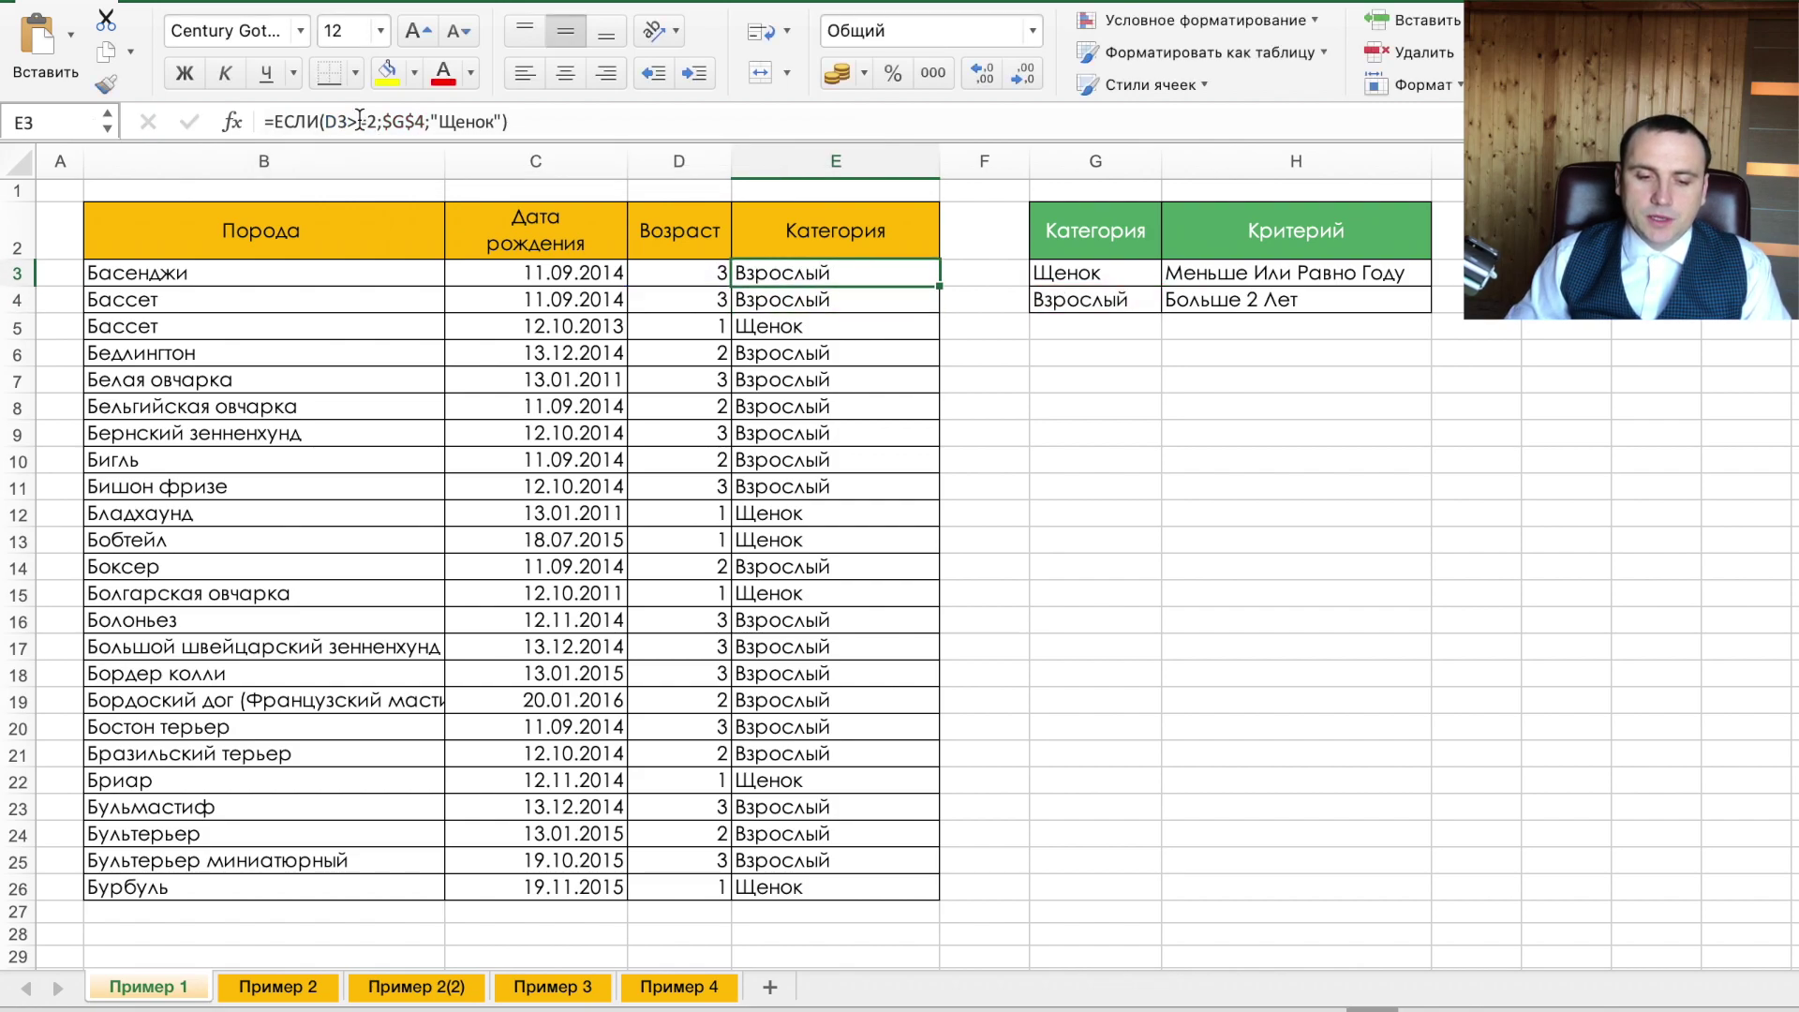
{"action": "left_click", "coordinate": [367, 122]}
{"action": "key", "text": "BackSpace"}
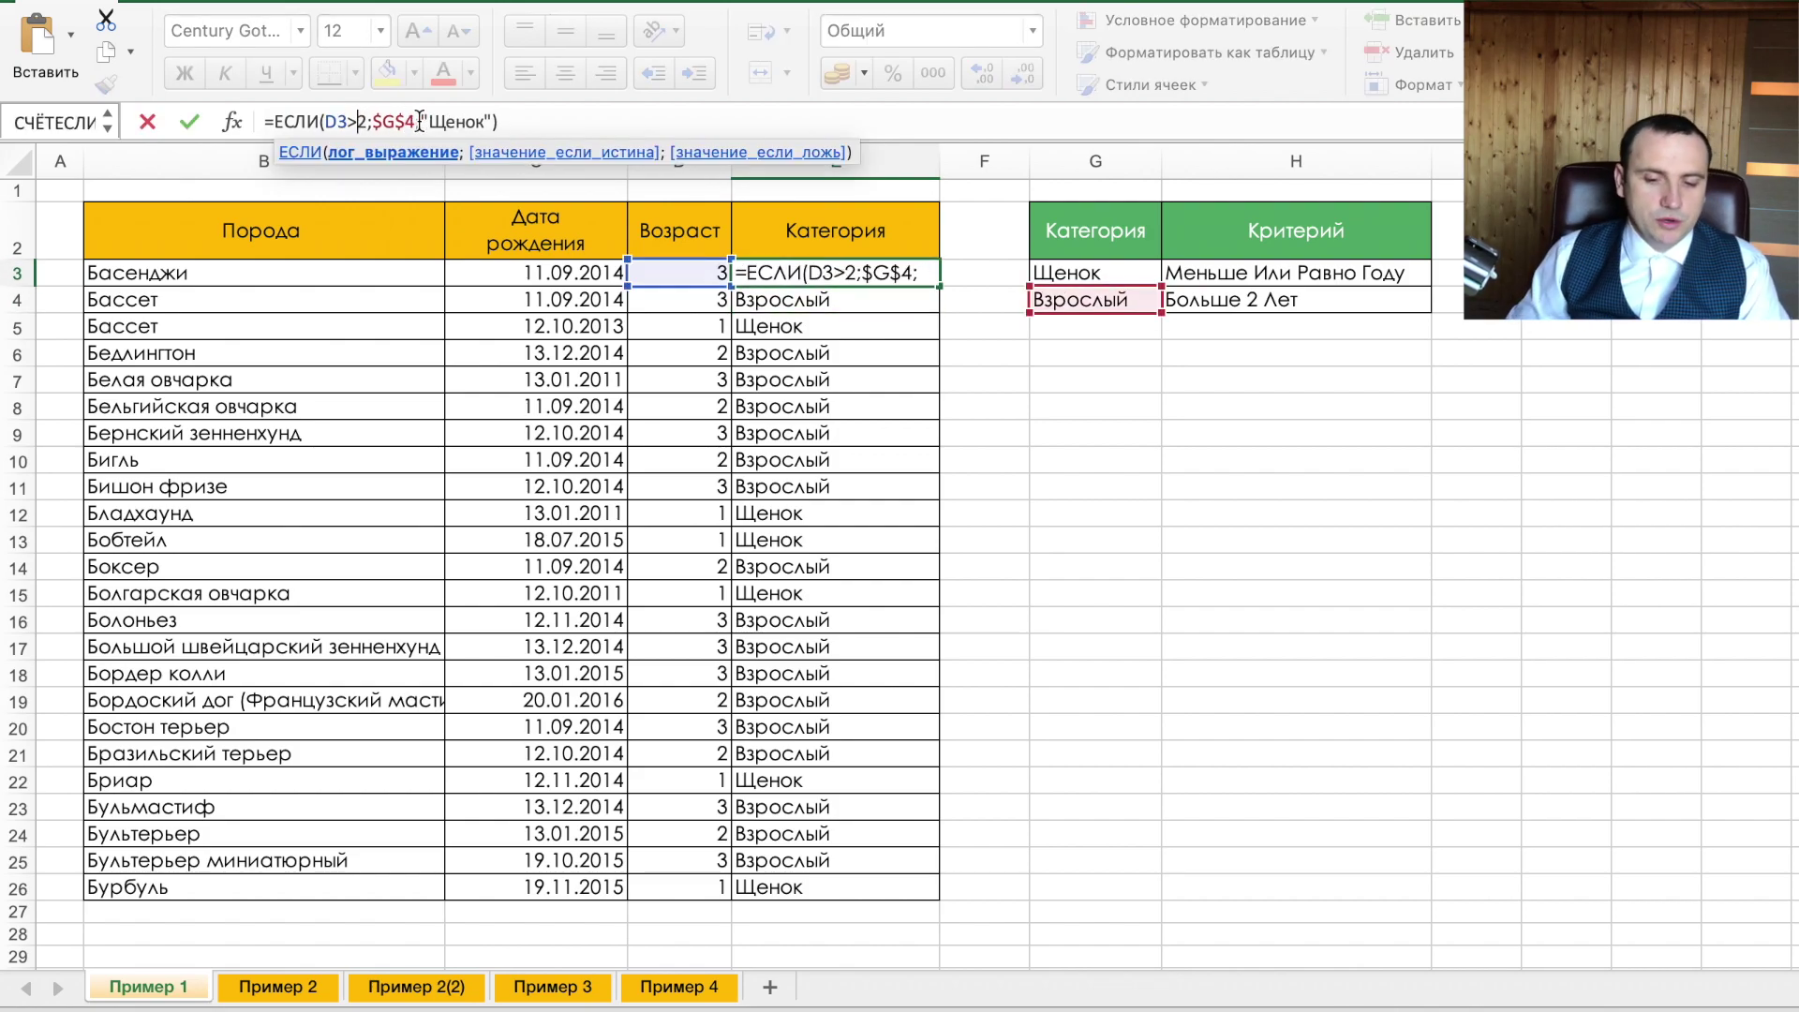
{"action": "key", "text": "Return"}
- Refill the updated rule down, check row 6, undo that fill, and go to sheet Пример 2
{"action": "left_click", "coordinate": [927, 279]}
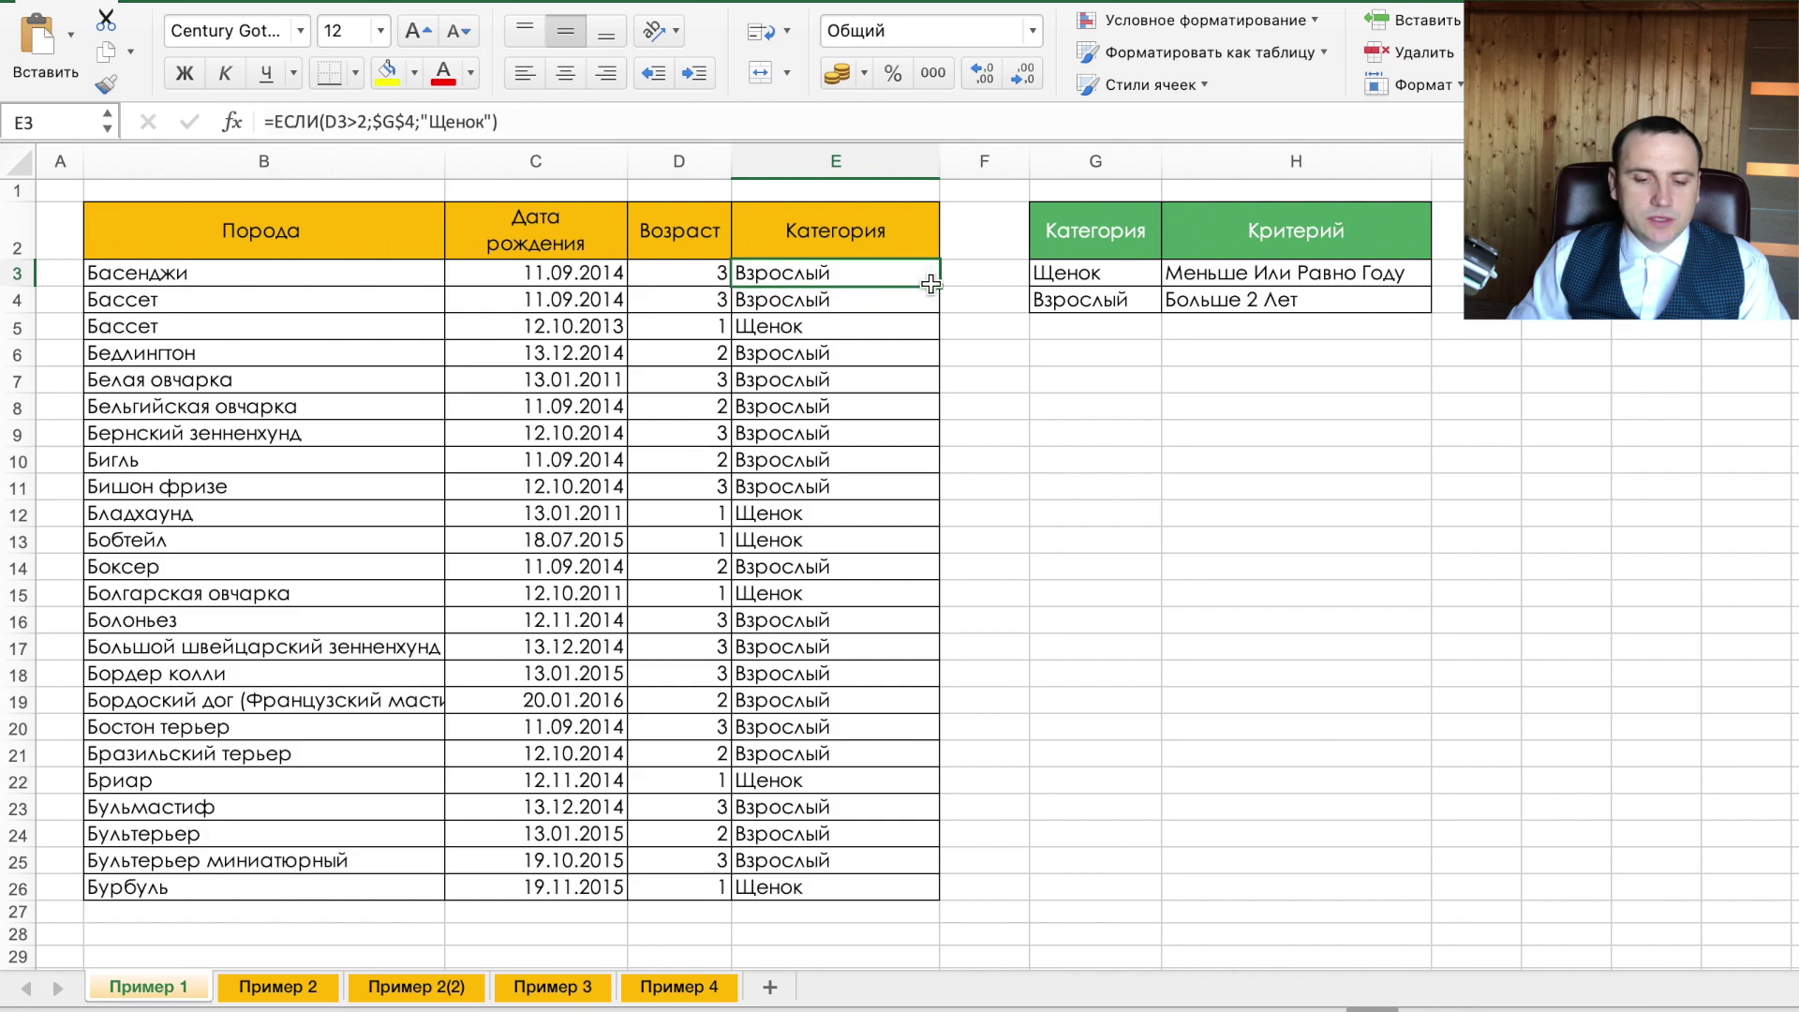
{"action": "double_click", "coordinate": [937, 286]}
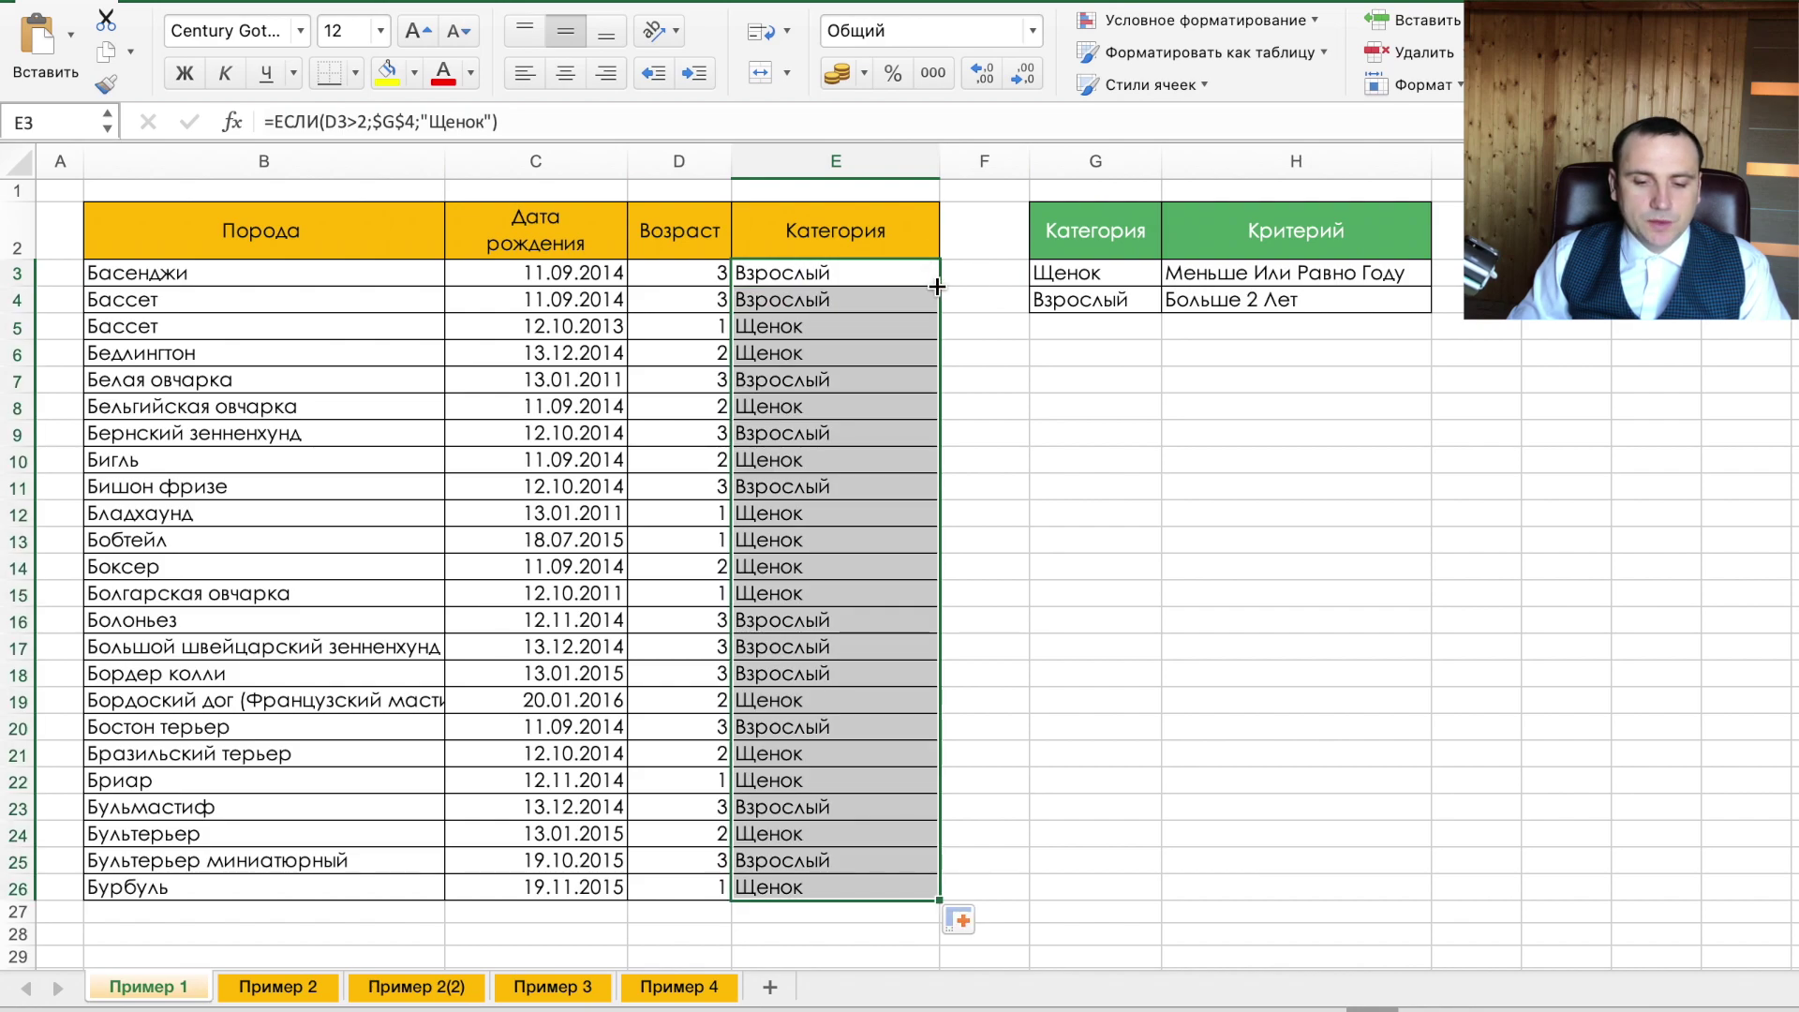
{"action": "left_click", "coordinate": [695, 361]}
{"action": "left_click", "coordinate": [767, 355]}
{"action": "left_click", "coordinate": [714, 361]}
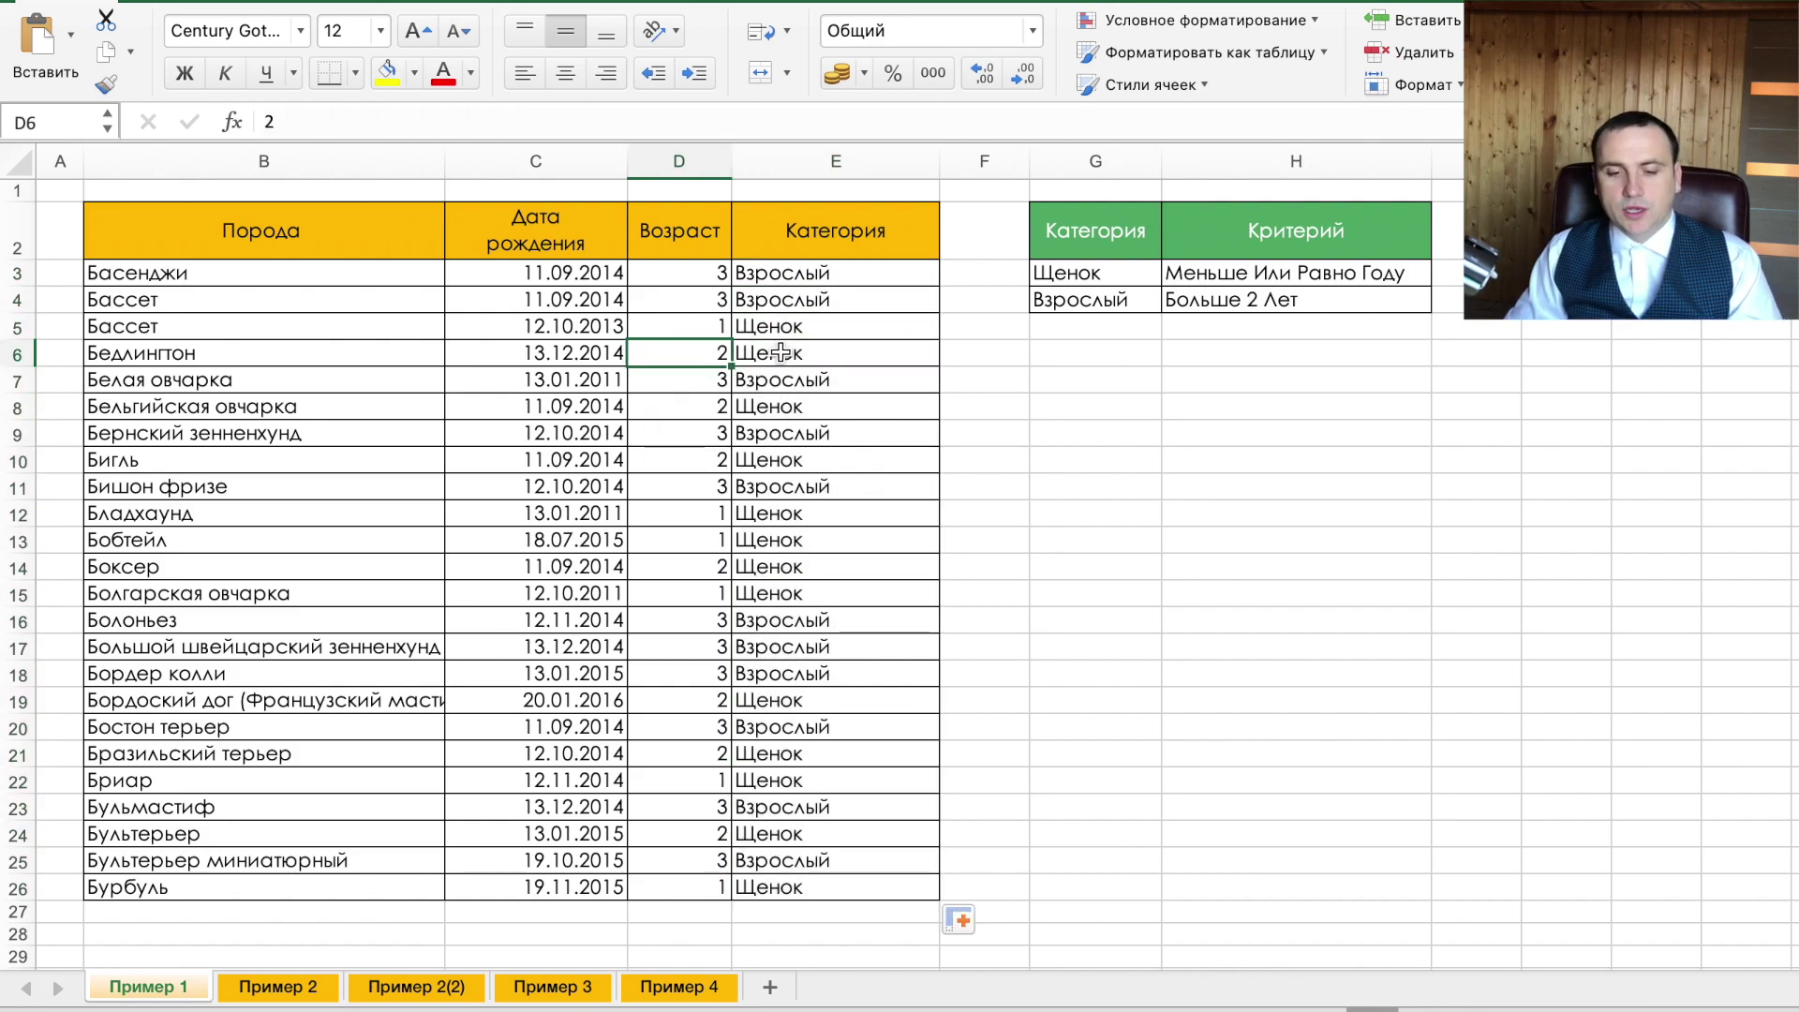
{"action": "key", "text": "ctrl+z"}
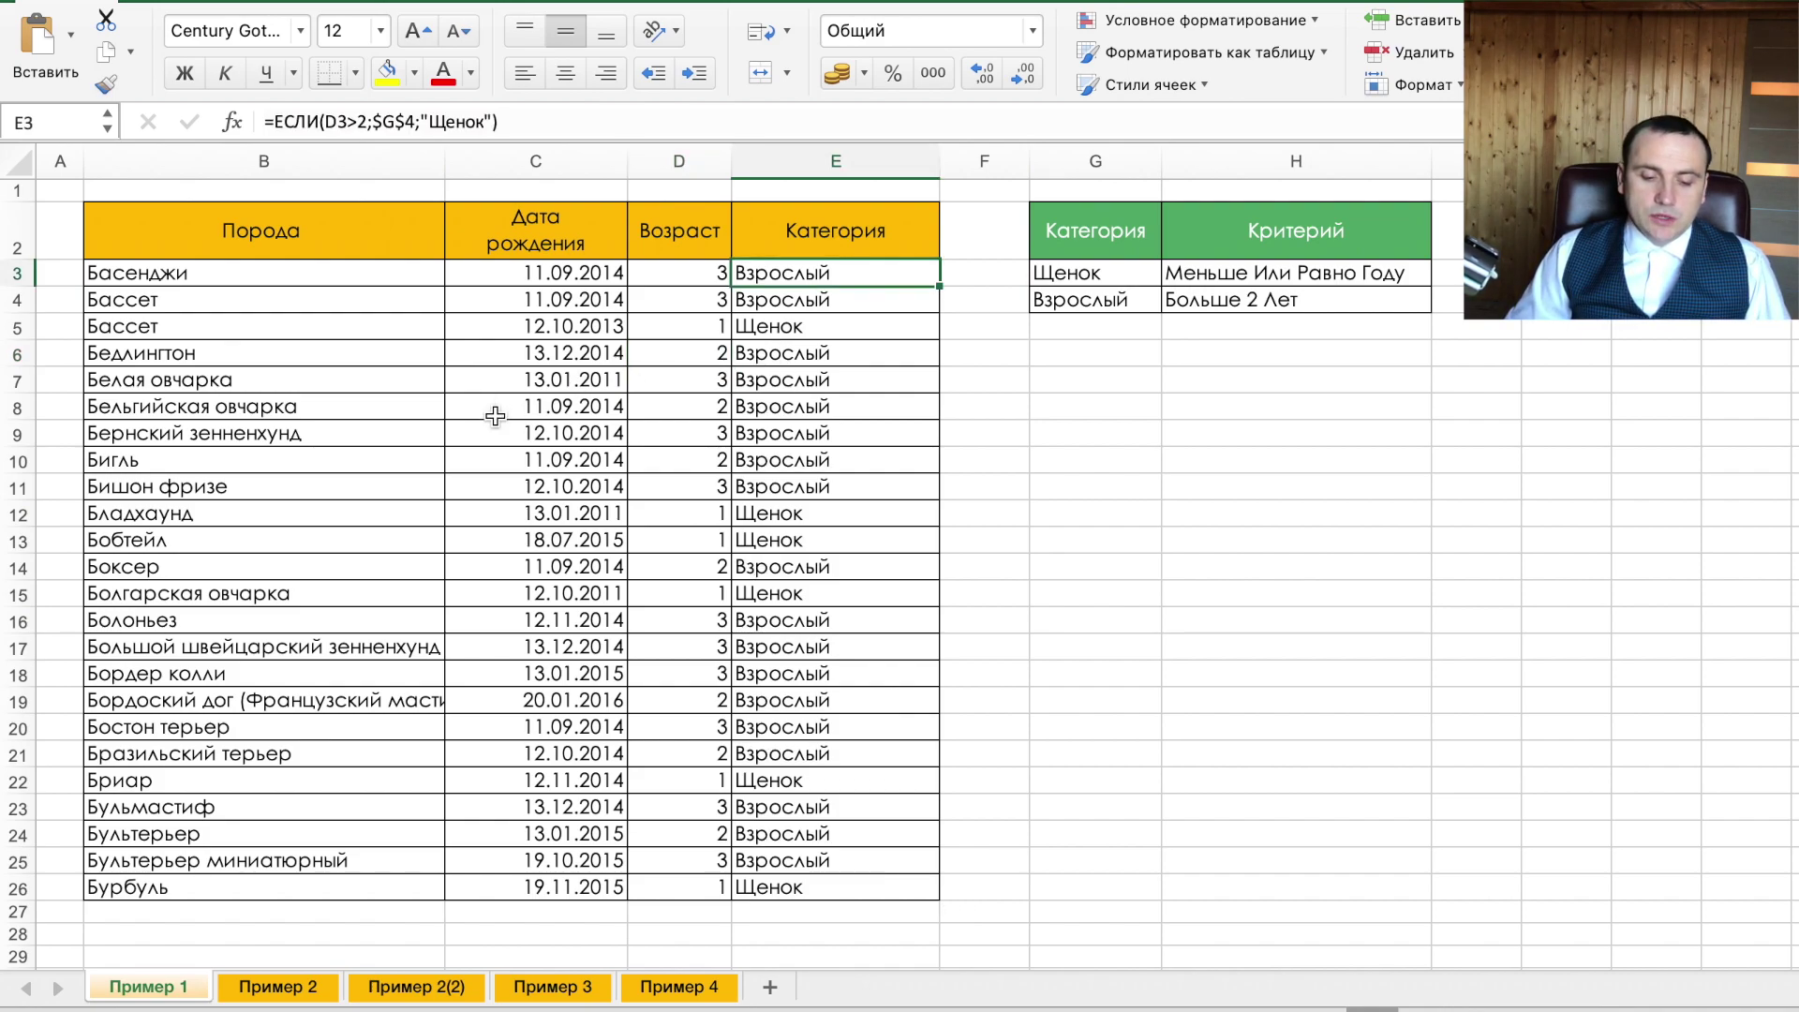
{"action": "left_click", "coordinate": [279, 988]}
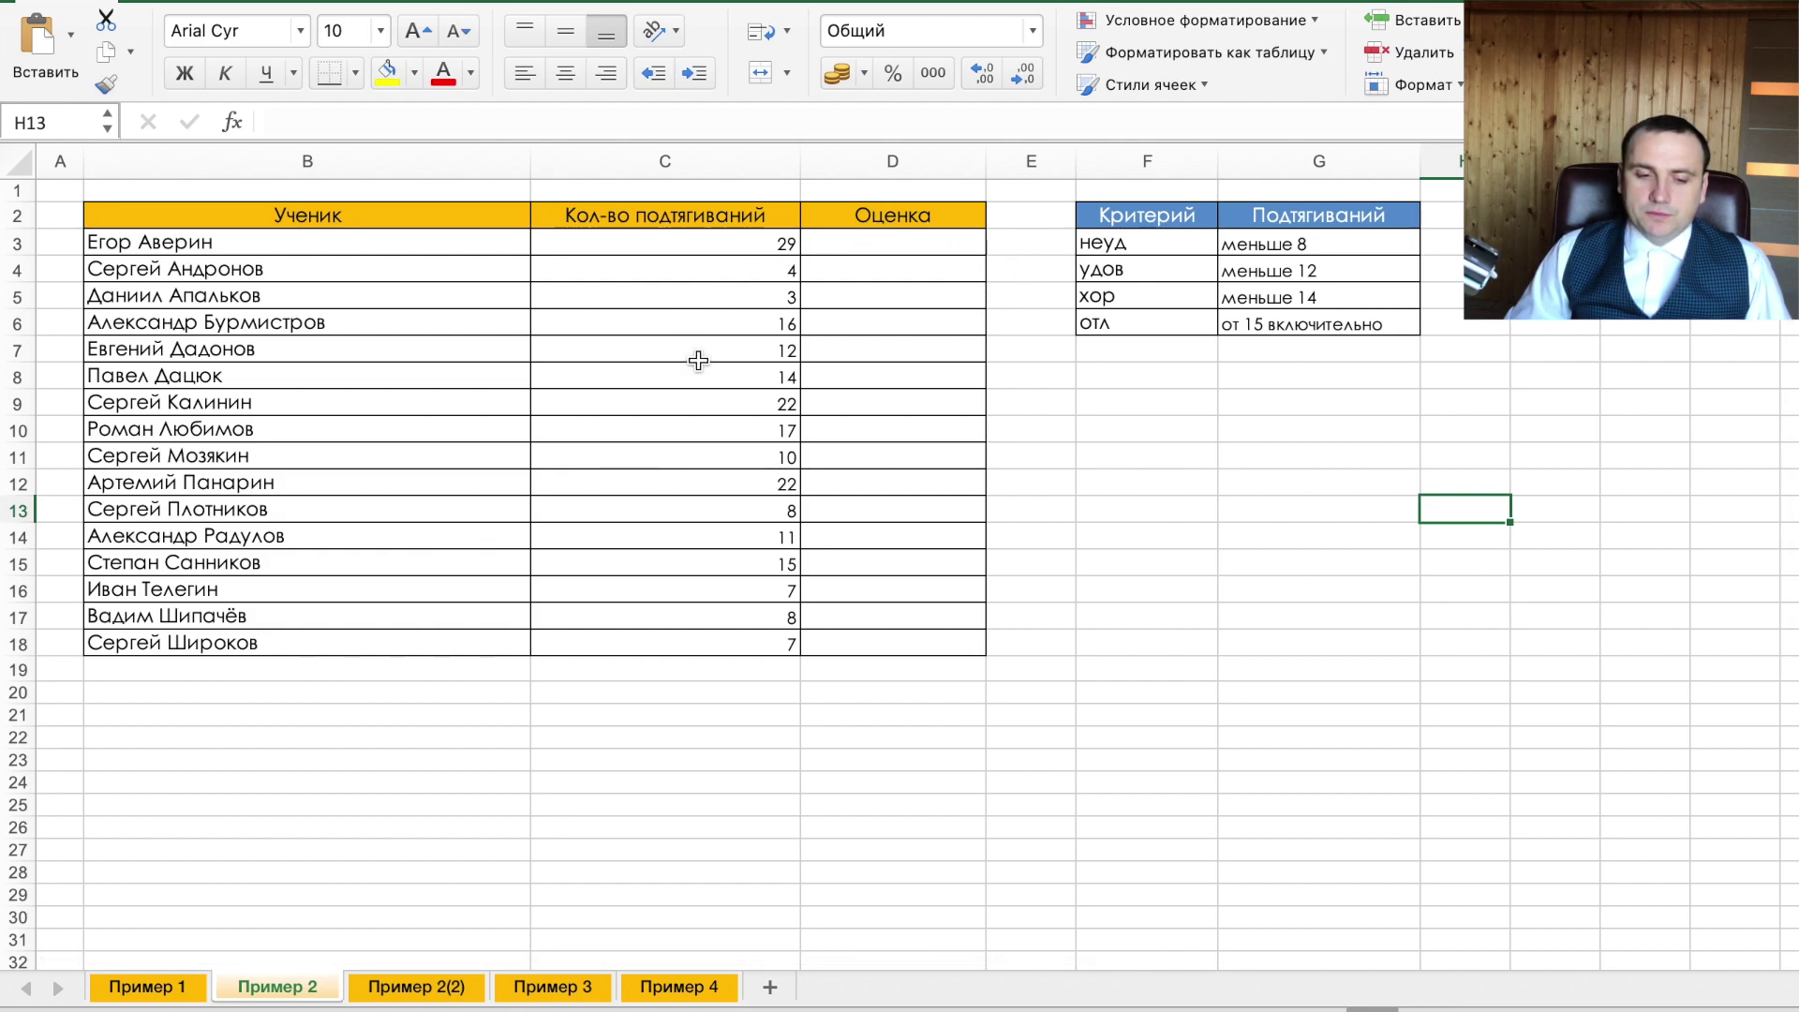
{"action": "left_click_drag", "start_coordinate": [234, 242], "coordinate": [235, 536]}
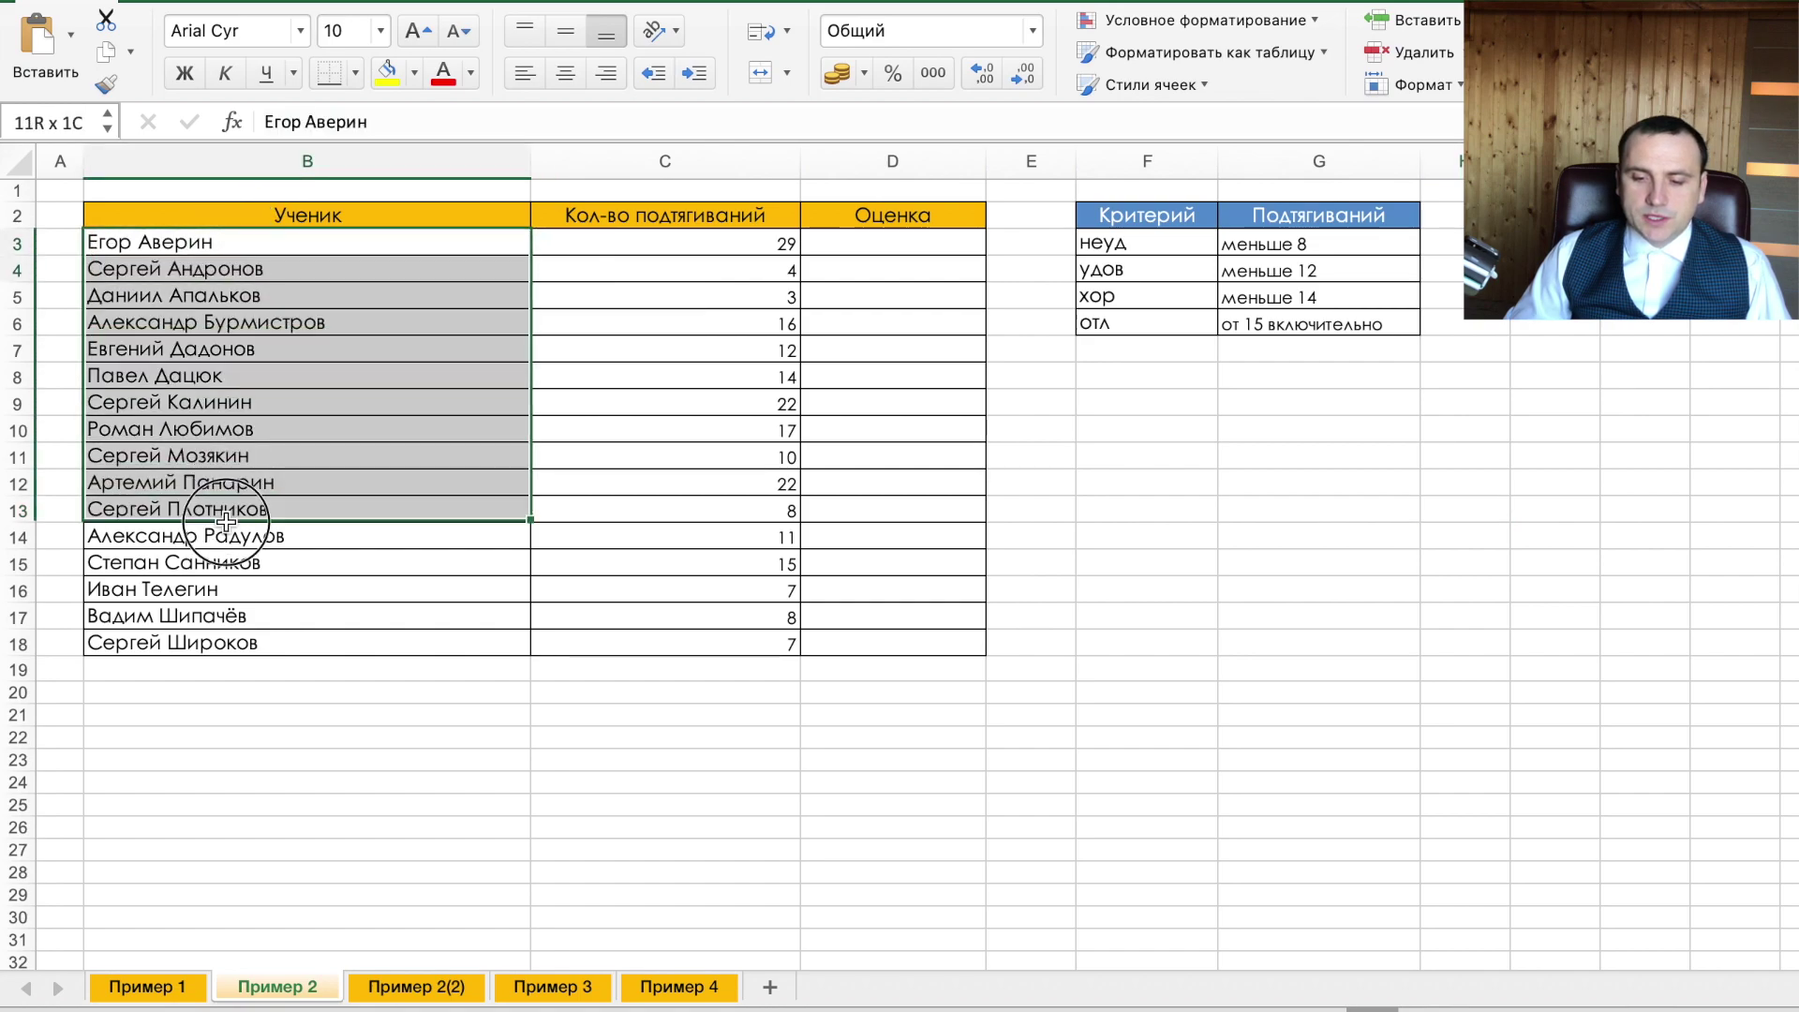
{"action": "left_click", "coordinate": [1303, 240]}
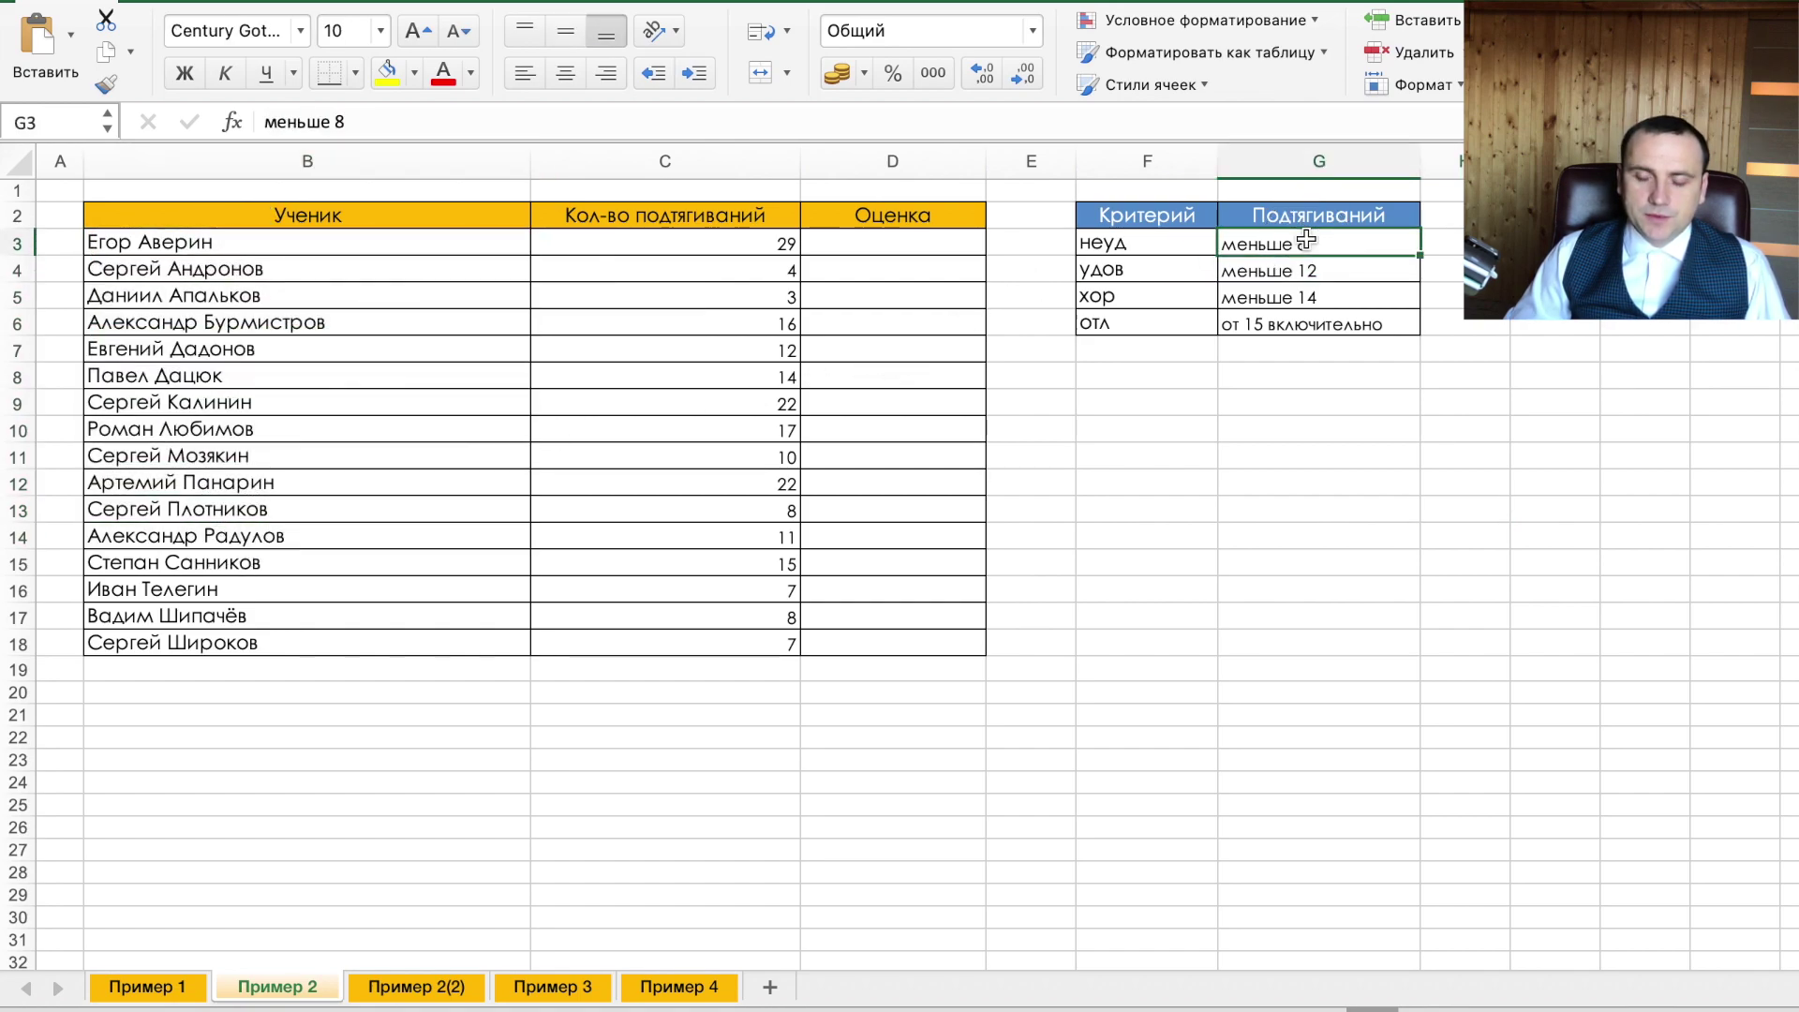
{"action": "left_click", "coordinate": [1118, 240]}
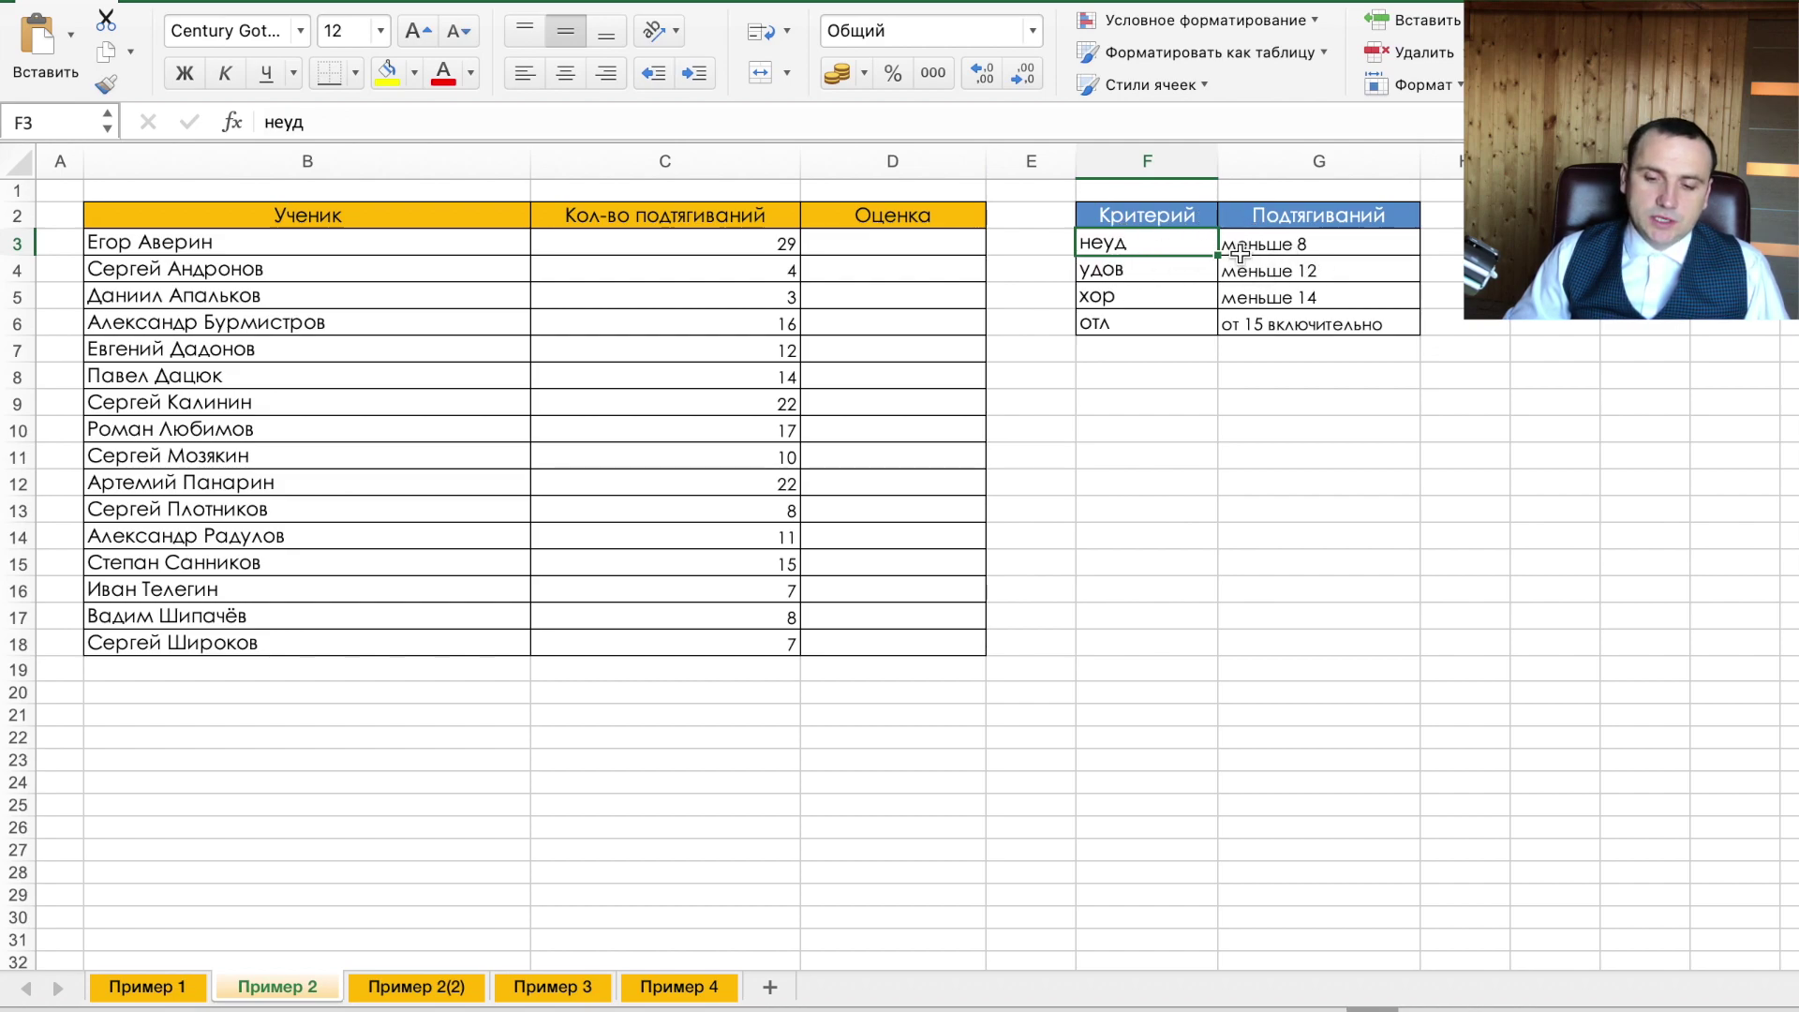
{"action": "left_click", "coordinate": [1186, 277]}
{"action": "left_click", "coordinate": [1161, 301]}
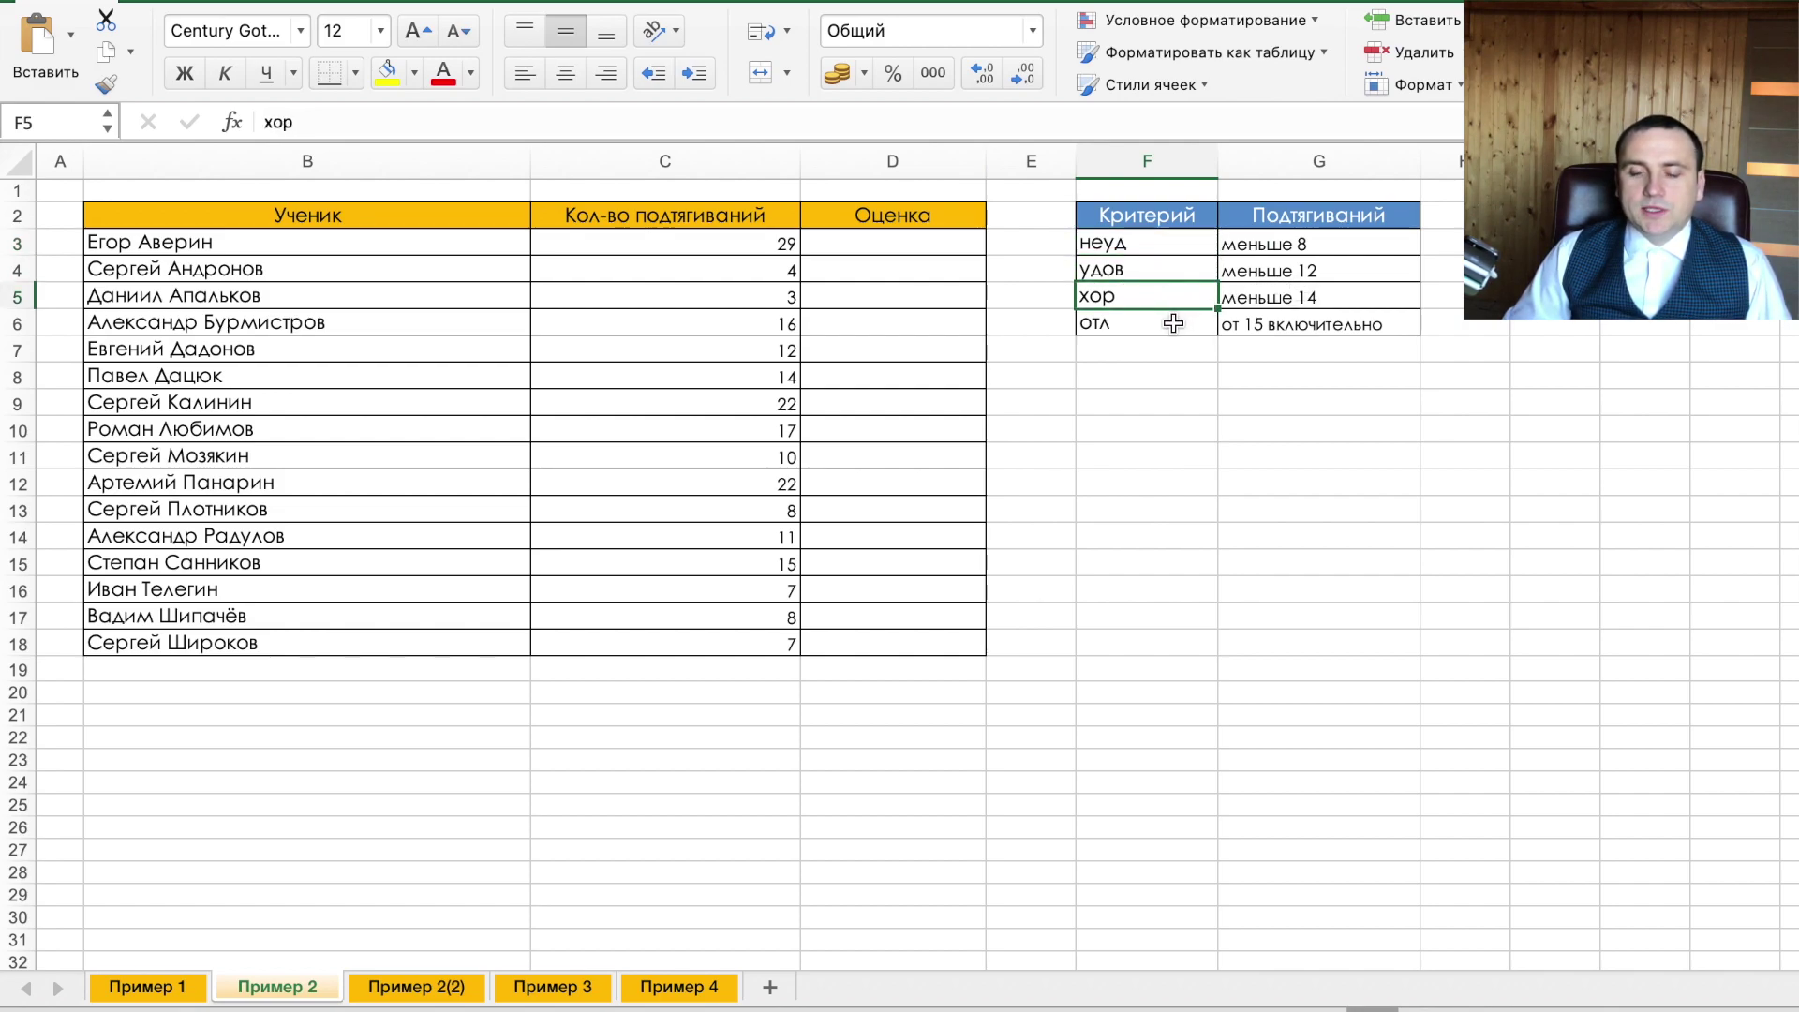
{"action": "left_click", "coordinate": [1193, 327]}
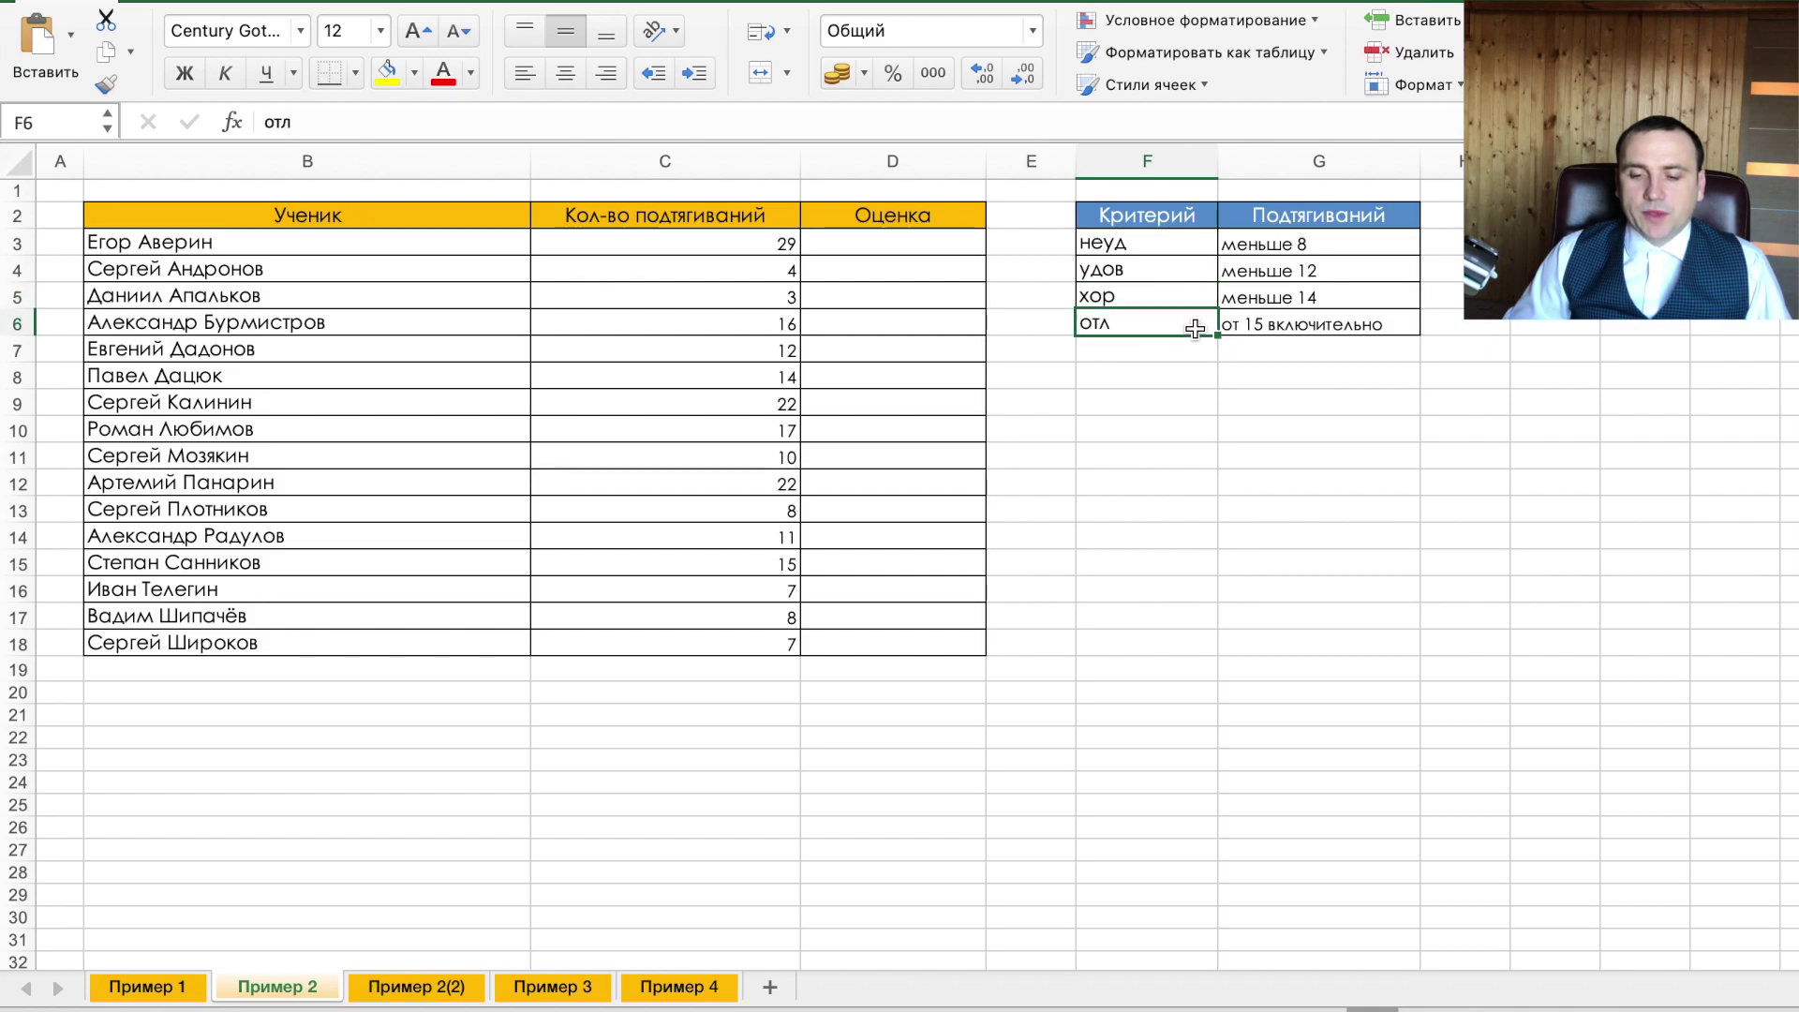
{"action": "left_click_drag", "start_coordinate": [1125, 296], "coordinate": [1251, 291]}
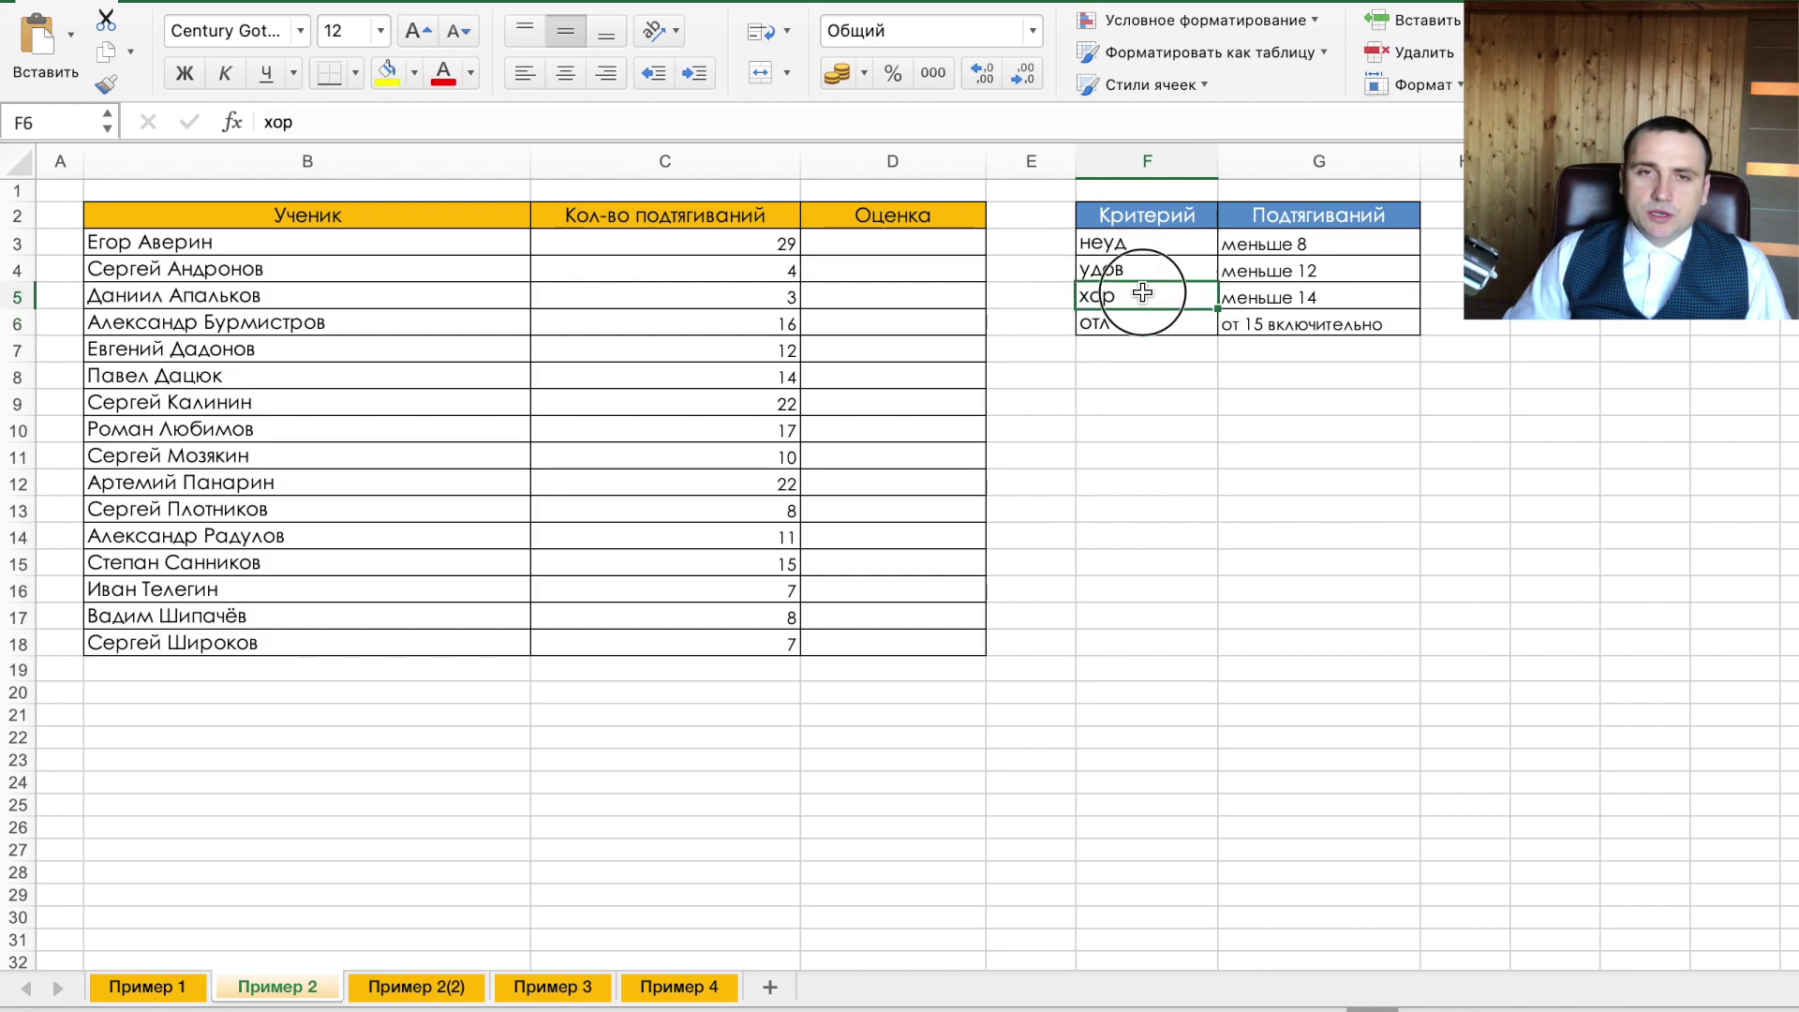
{"action": "left_click", "coordinate": [1297, 295]}
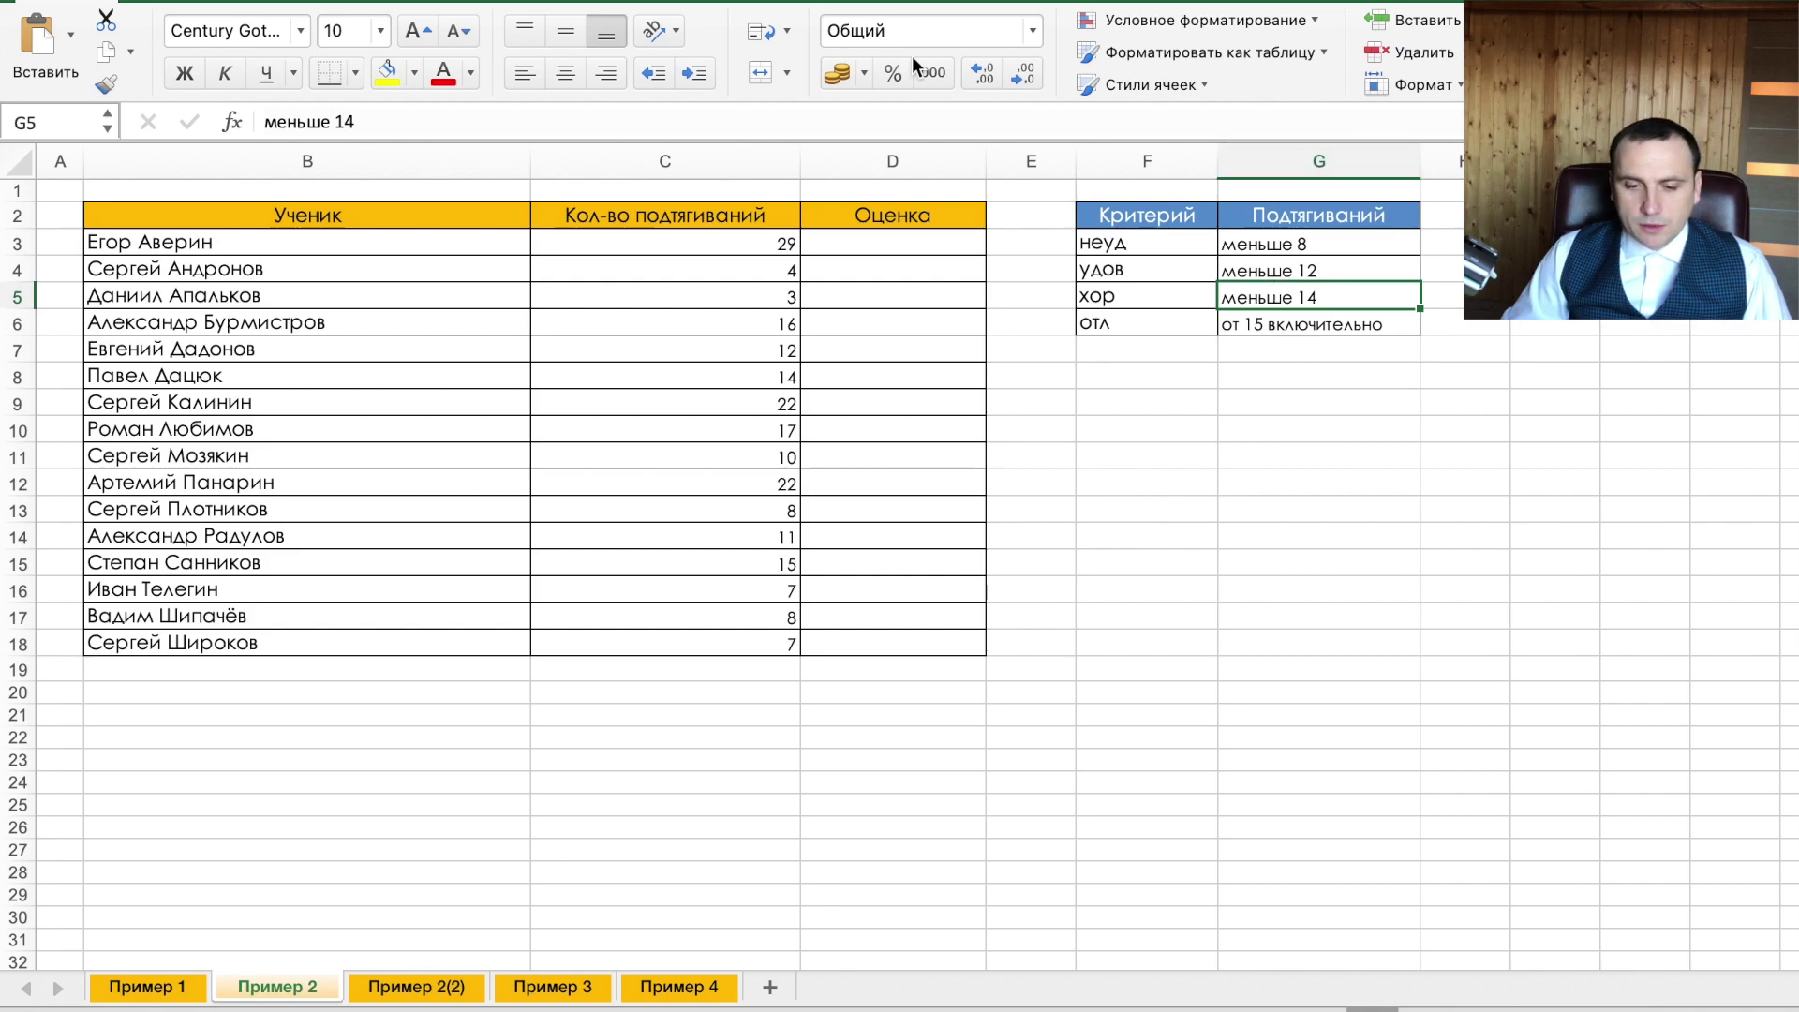
{"action": "left_click", "coordinate": [866, 240]}
- Expand the formula bar and start D3 with ЕСЛИ(pull-ups<8; absolute неуд reference;
{"action": "left_click_drag", "start_coordinate": [846, 139], "coordinate": [856, 492]}
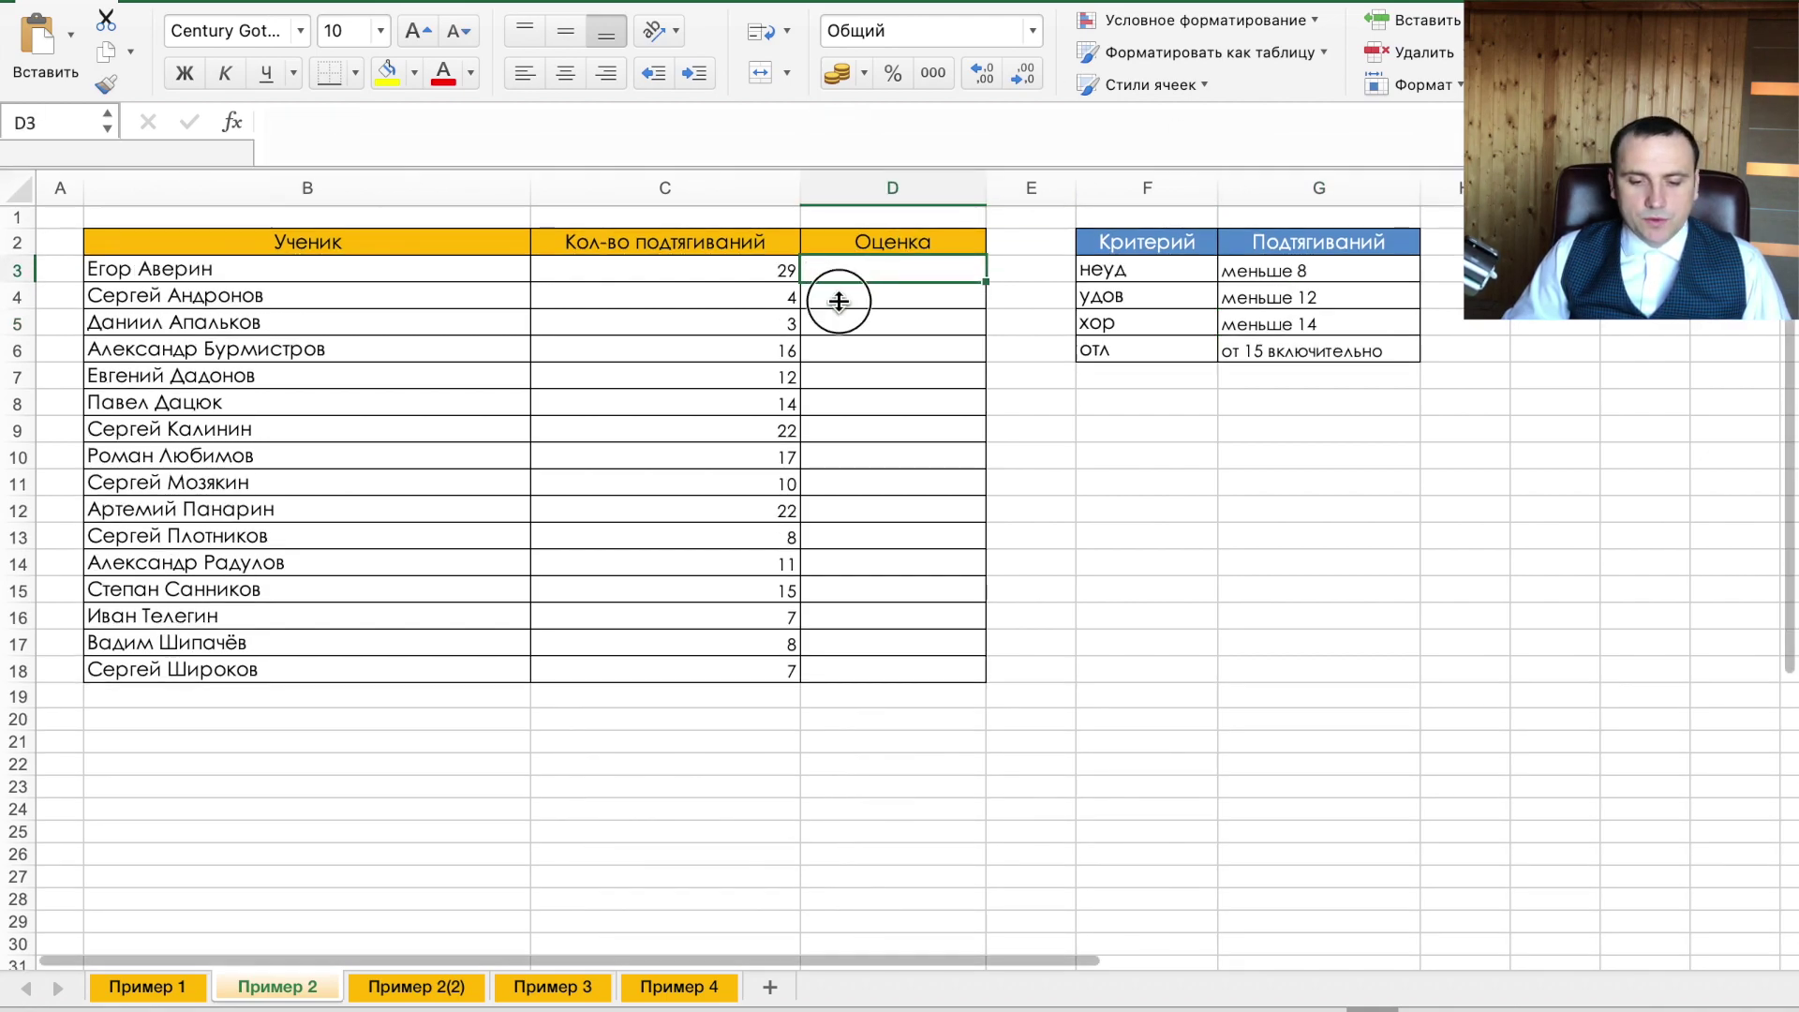
{"action": "left_click_drag", "start_coordinate": [859, 372], "coordinate": [855, 167]}
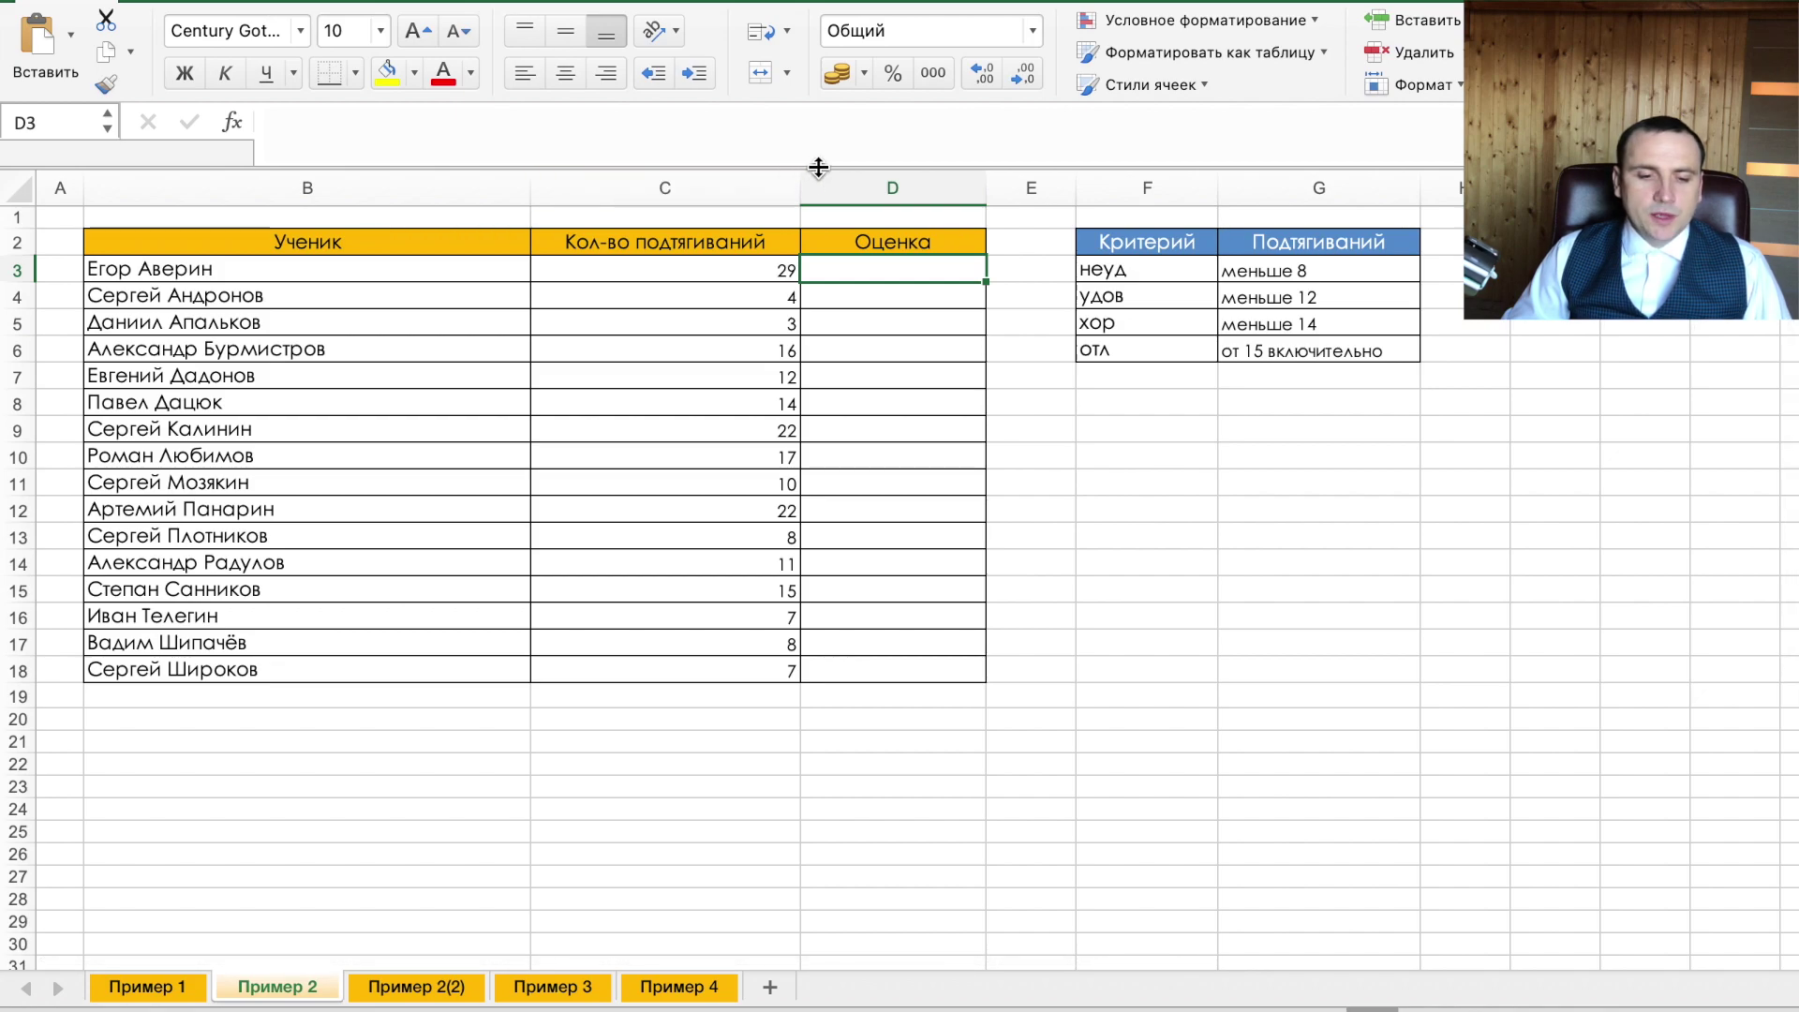
{"action": "left_click_drag", "start_coordinate": [792, 174], "coordinate": [819, 326]}
{"action": "type", "text": "=ЕСЛИ("}
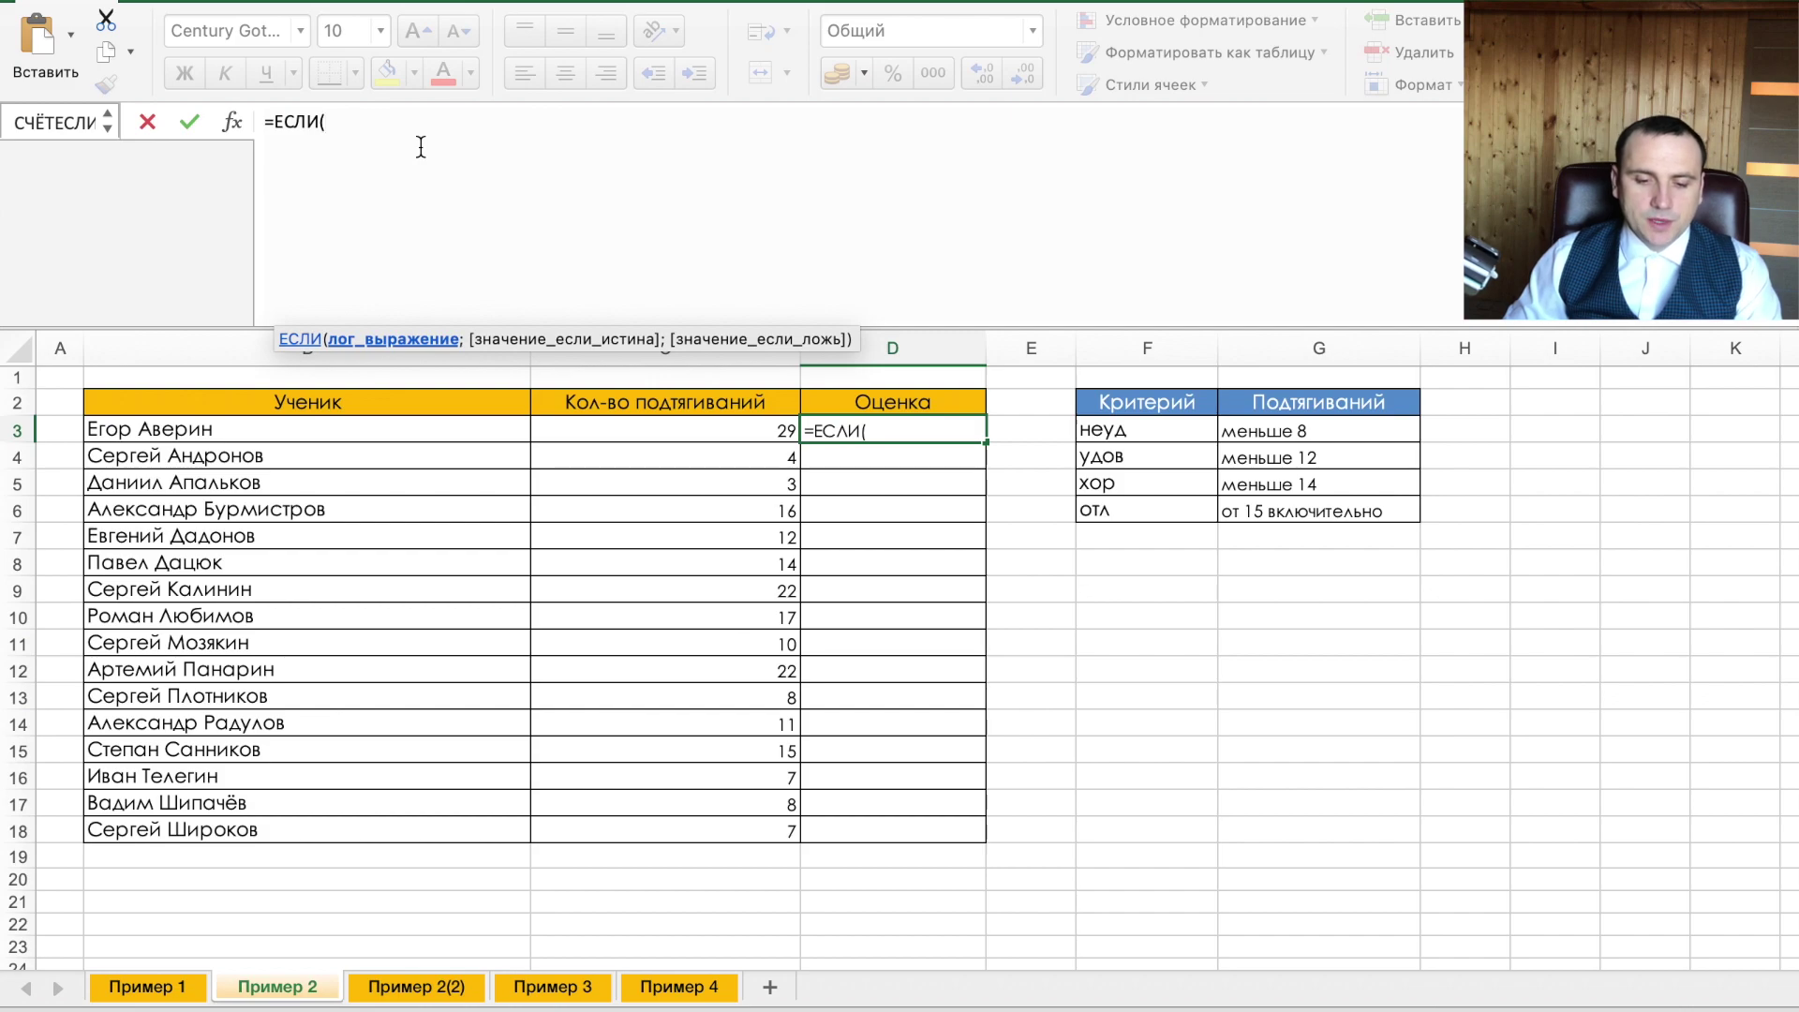
{"action": "left_click", "coordinate": [716, 429]}
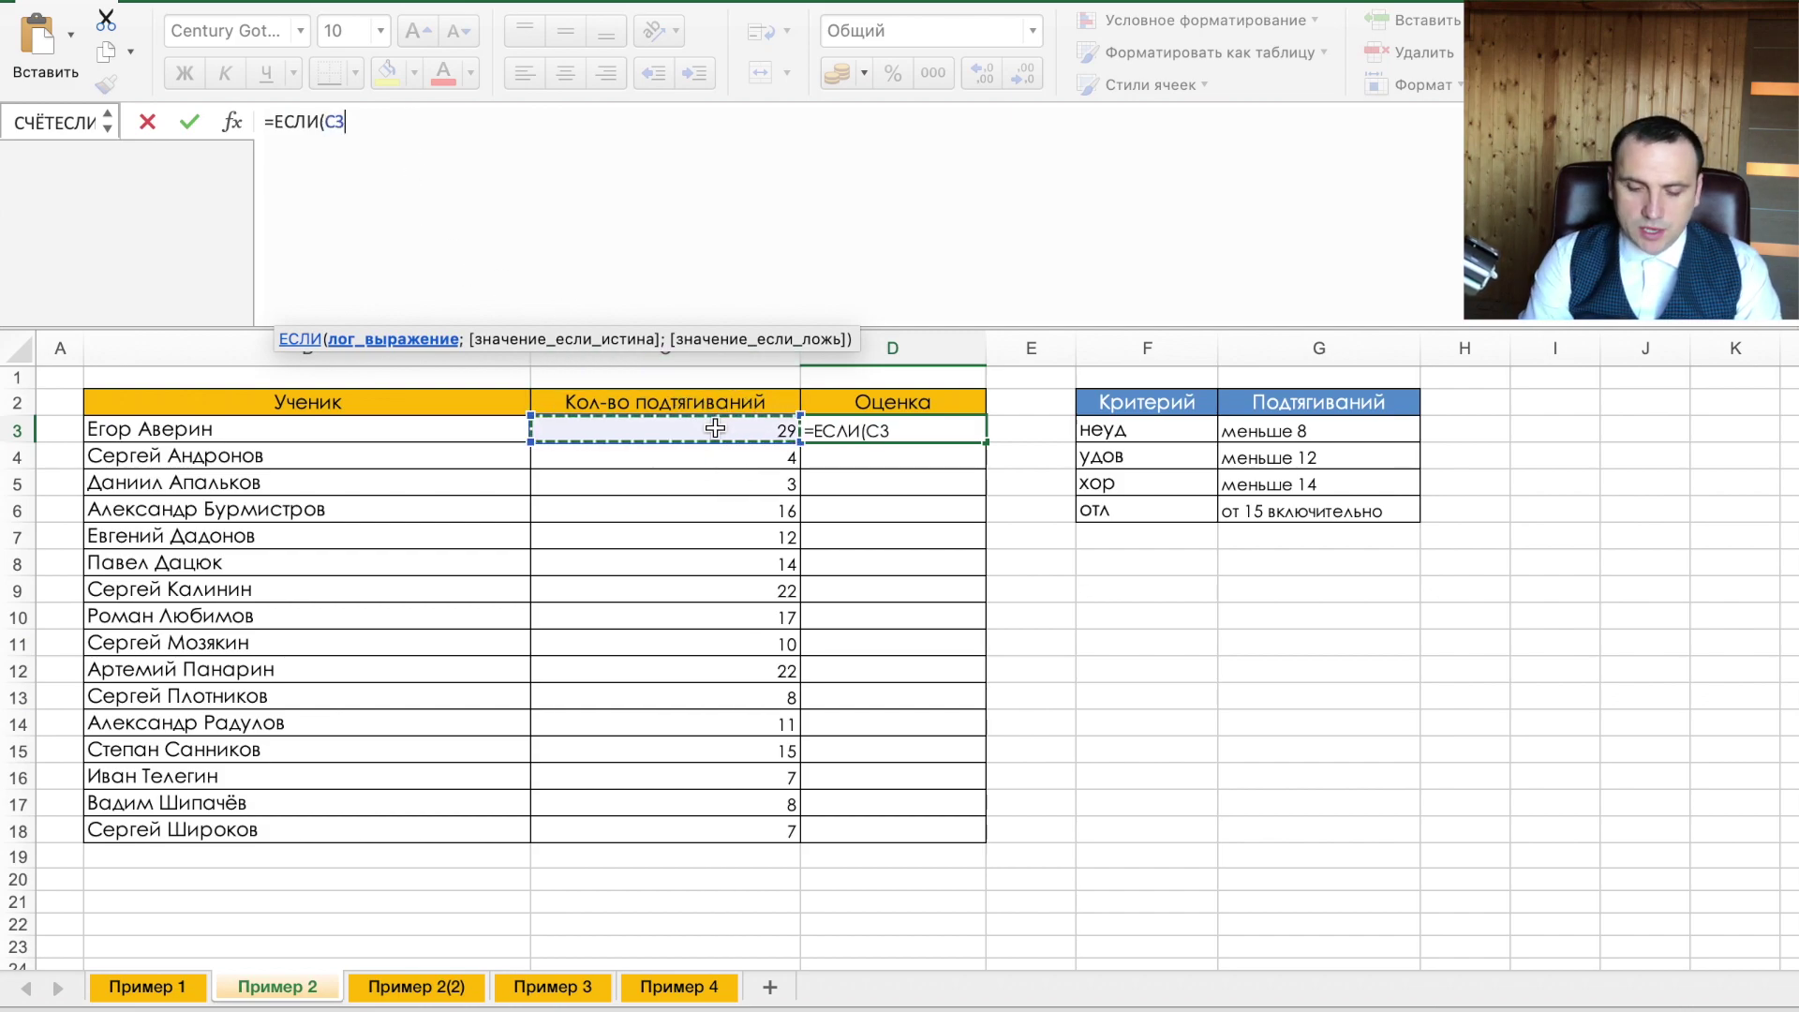
{"action": "type", "text": "<8"}
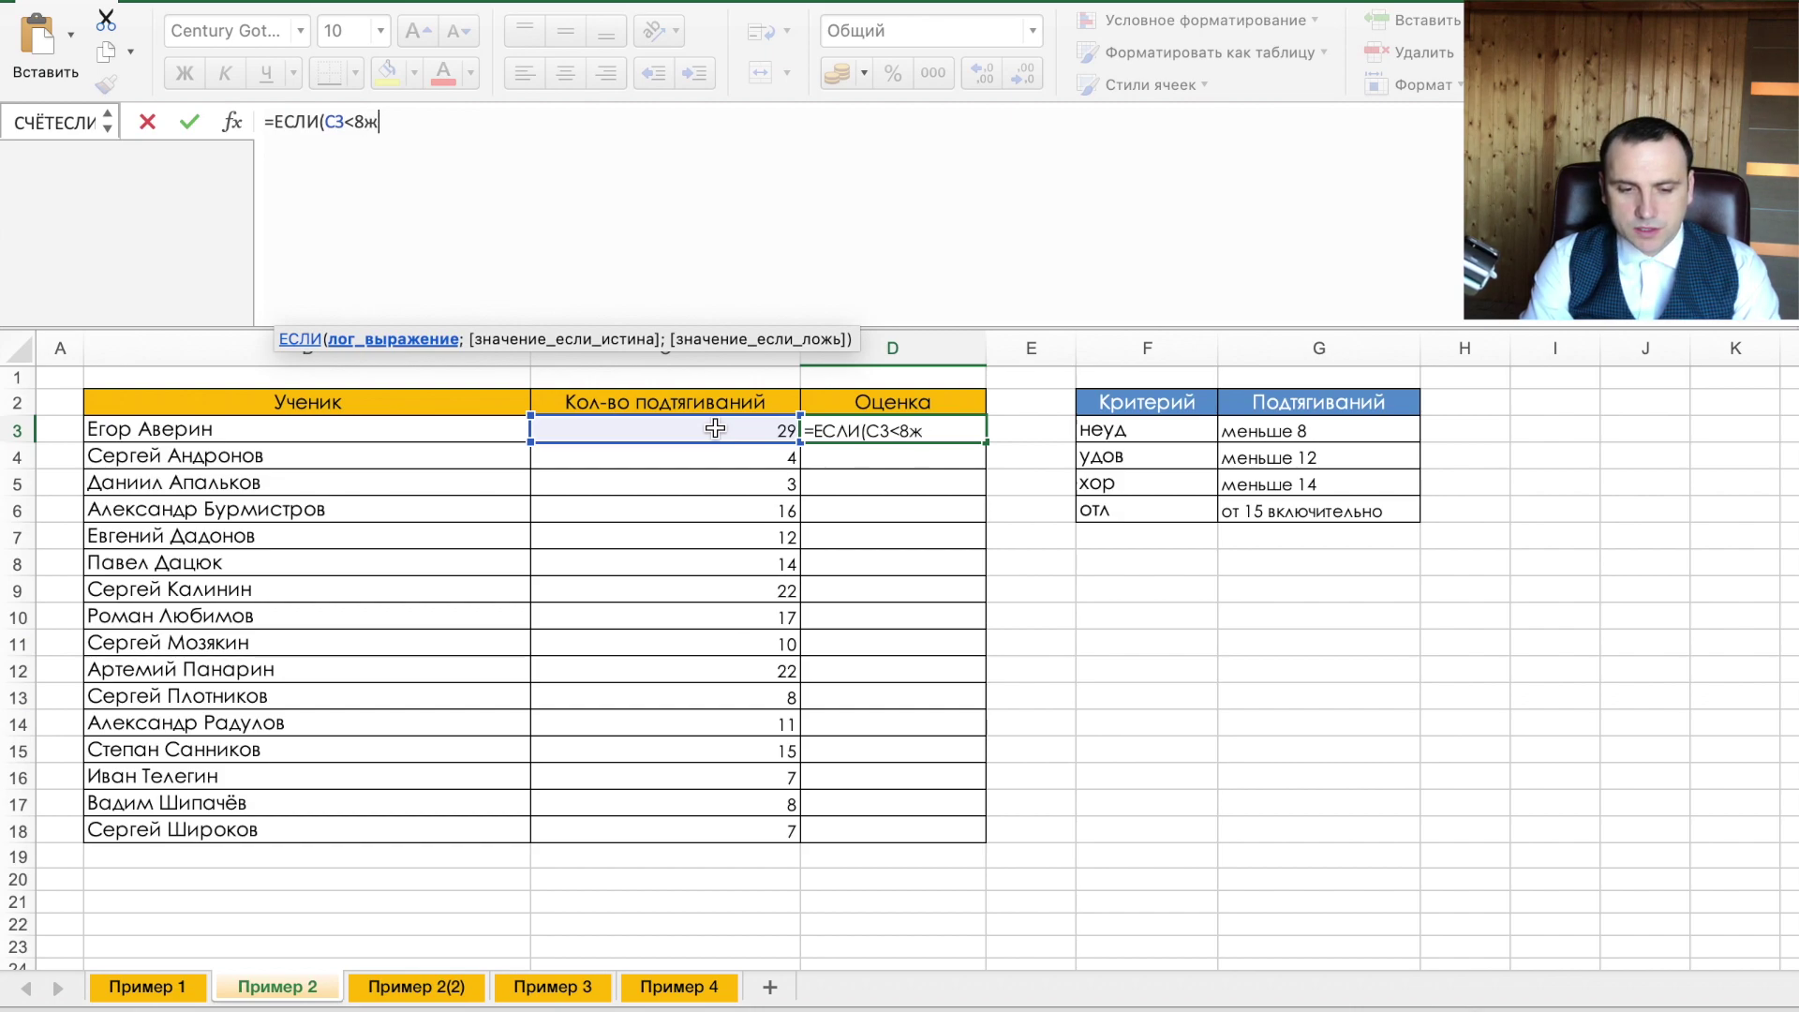
{"action": "type", "text": ";"}
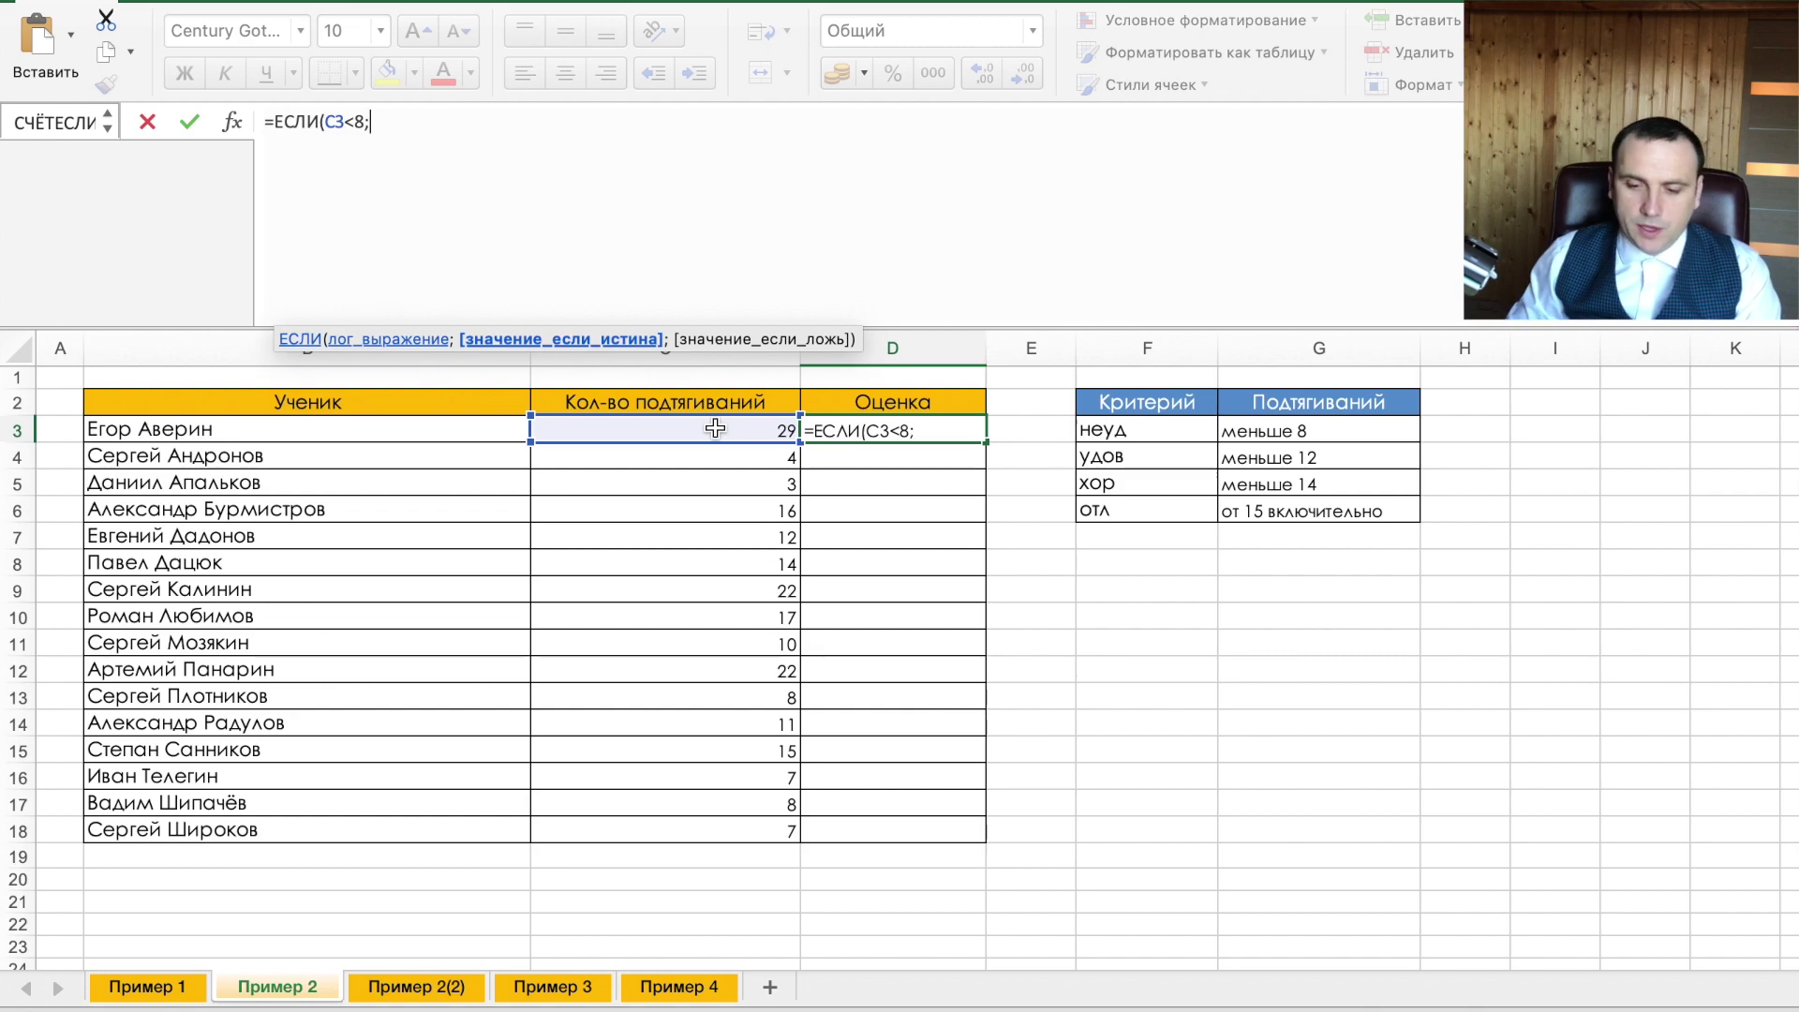
{"action": "left_click", "coordinate": [1152, 438]}
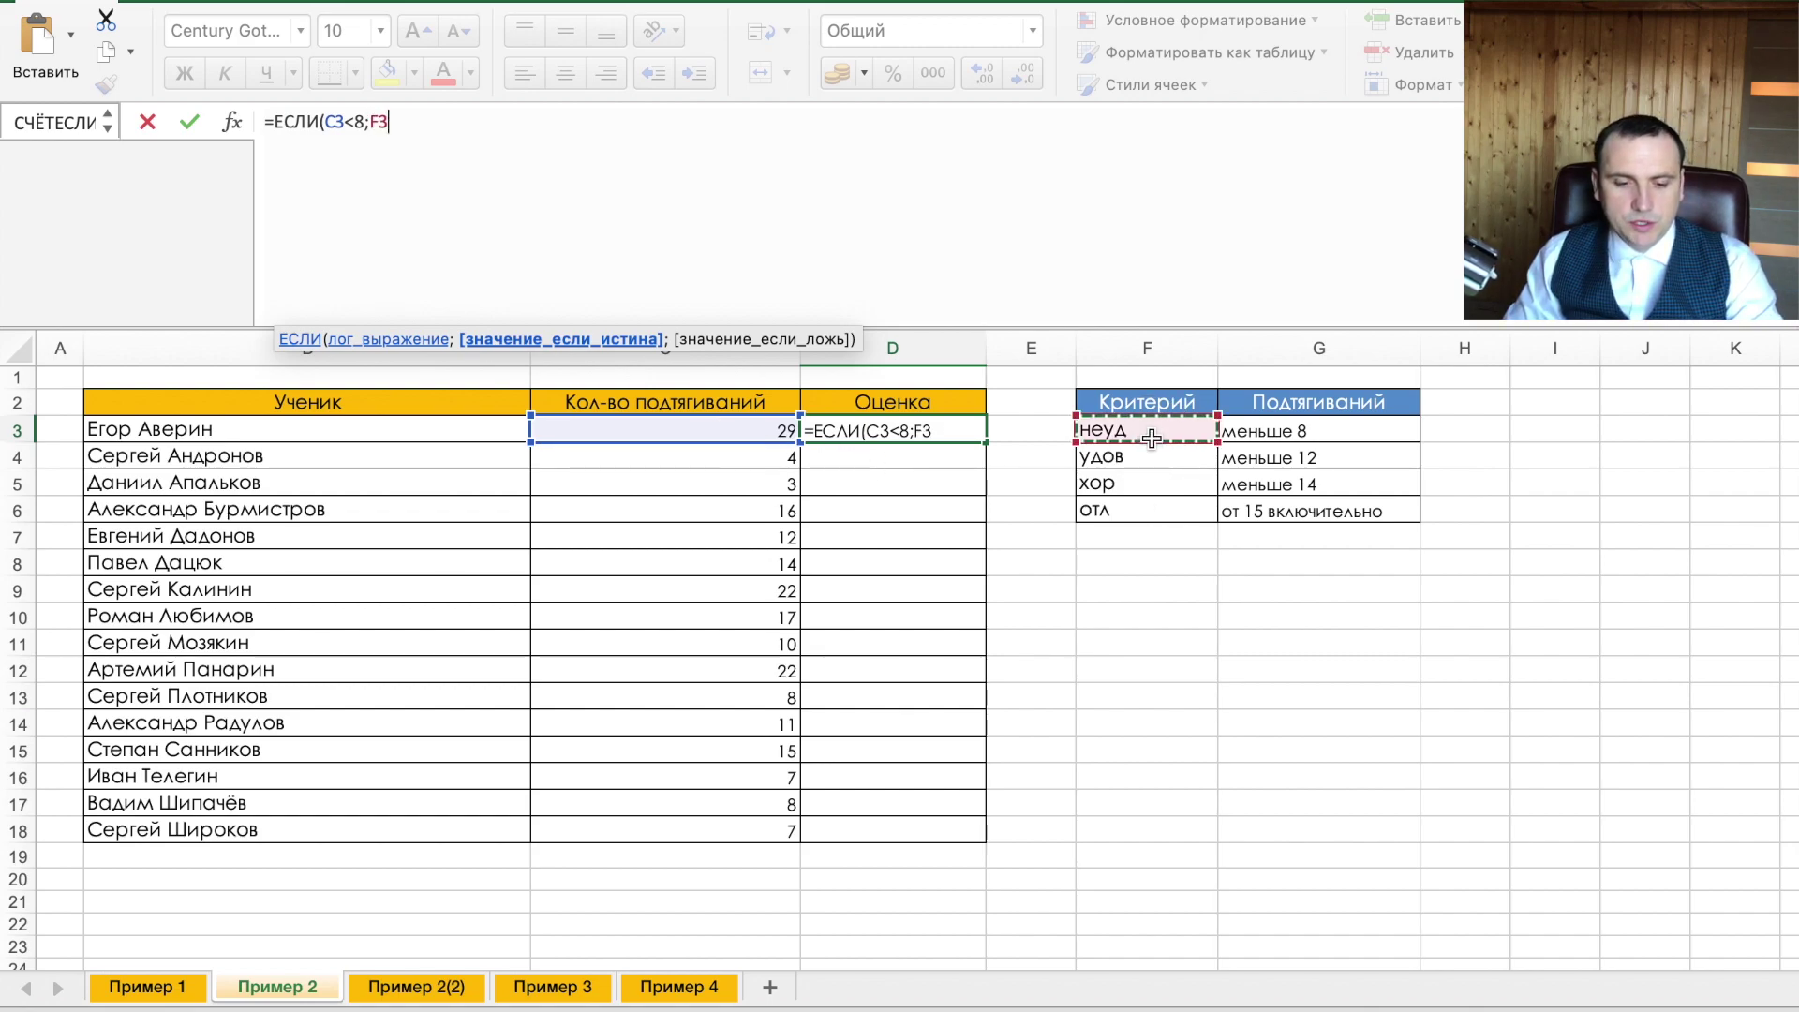
{"action": "key", "text": "F4"}
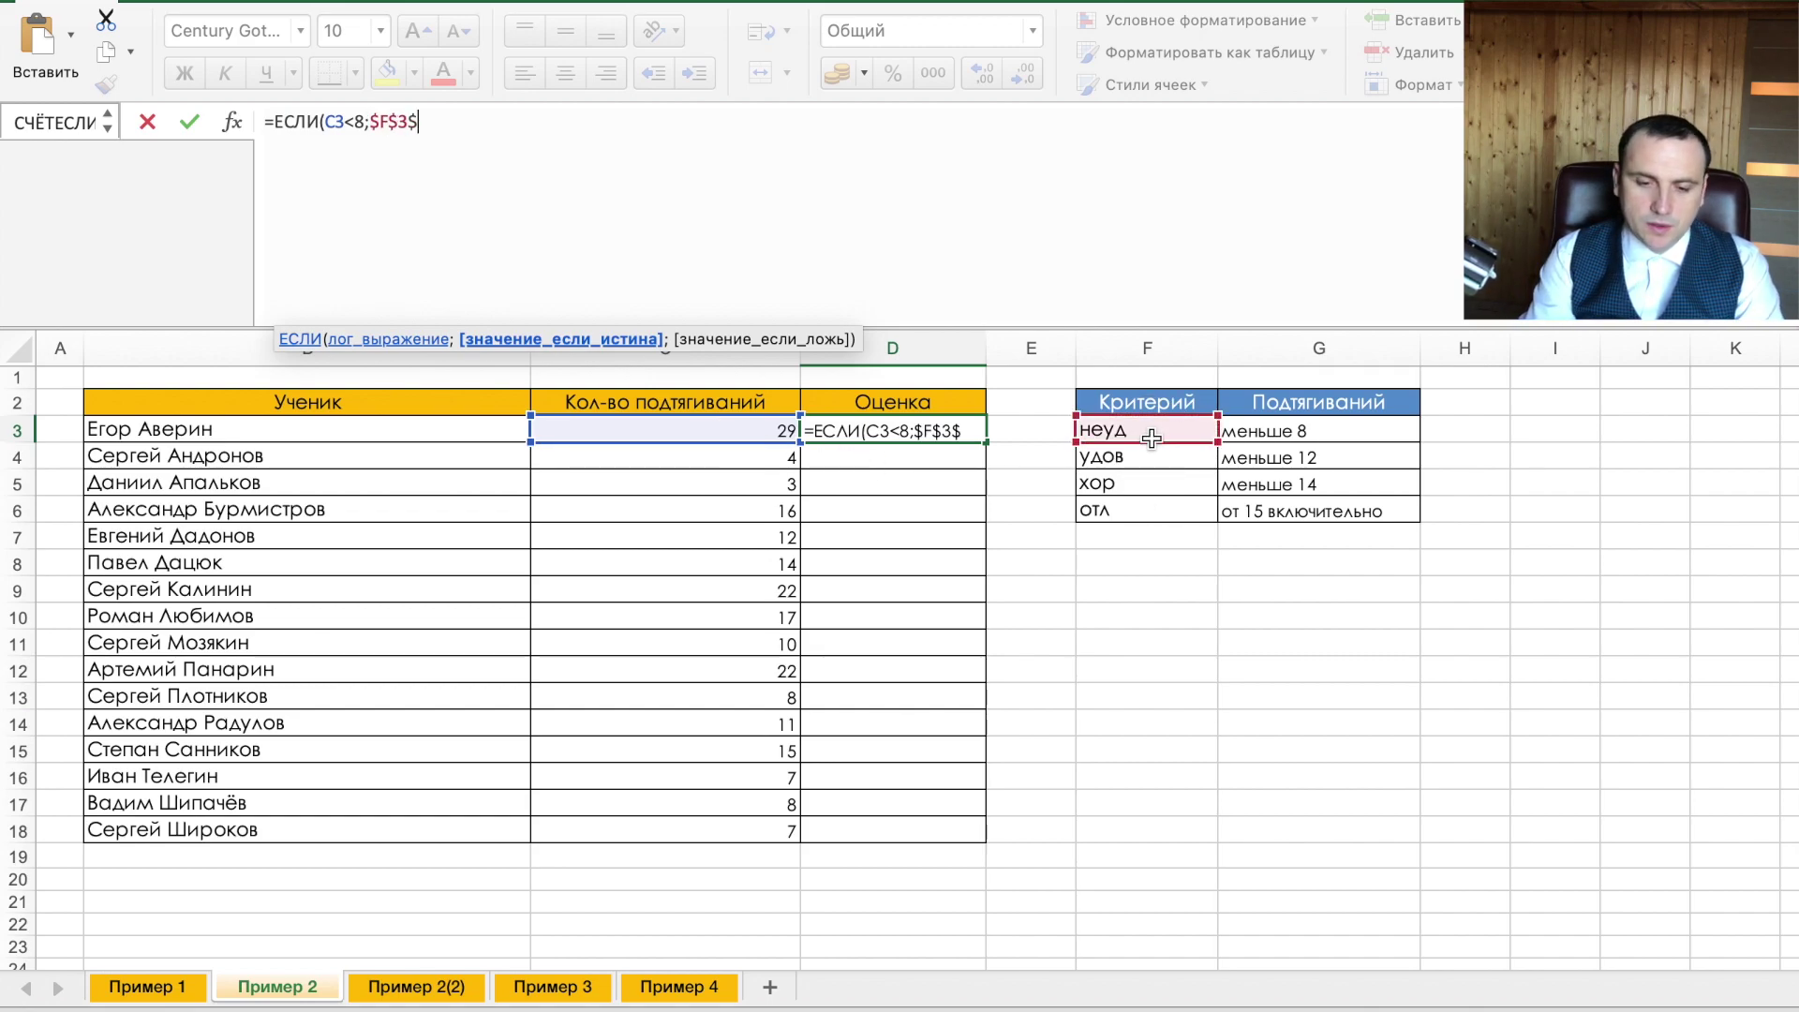
{"action": "type", "text": ";"}
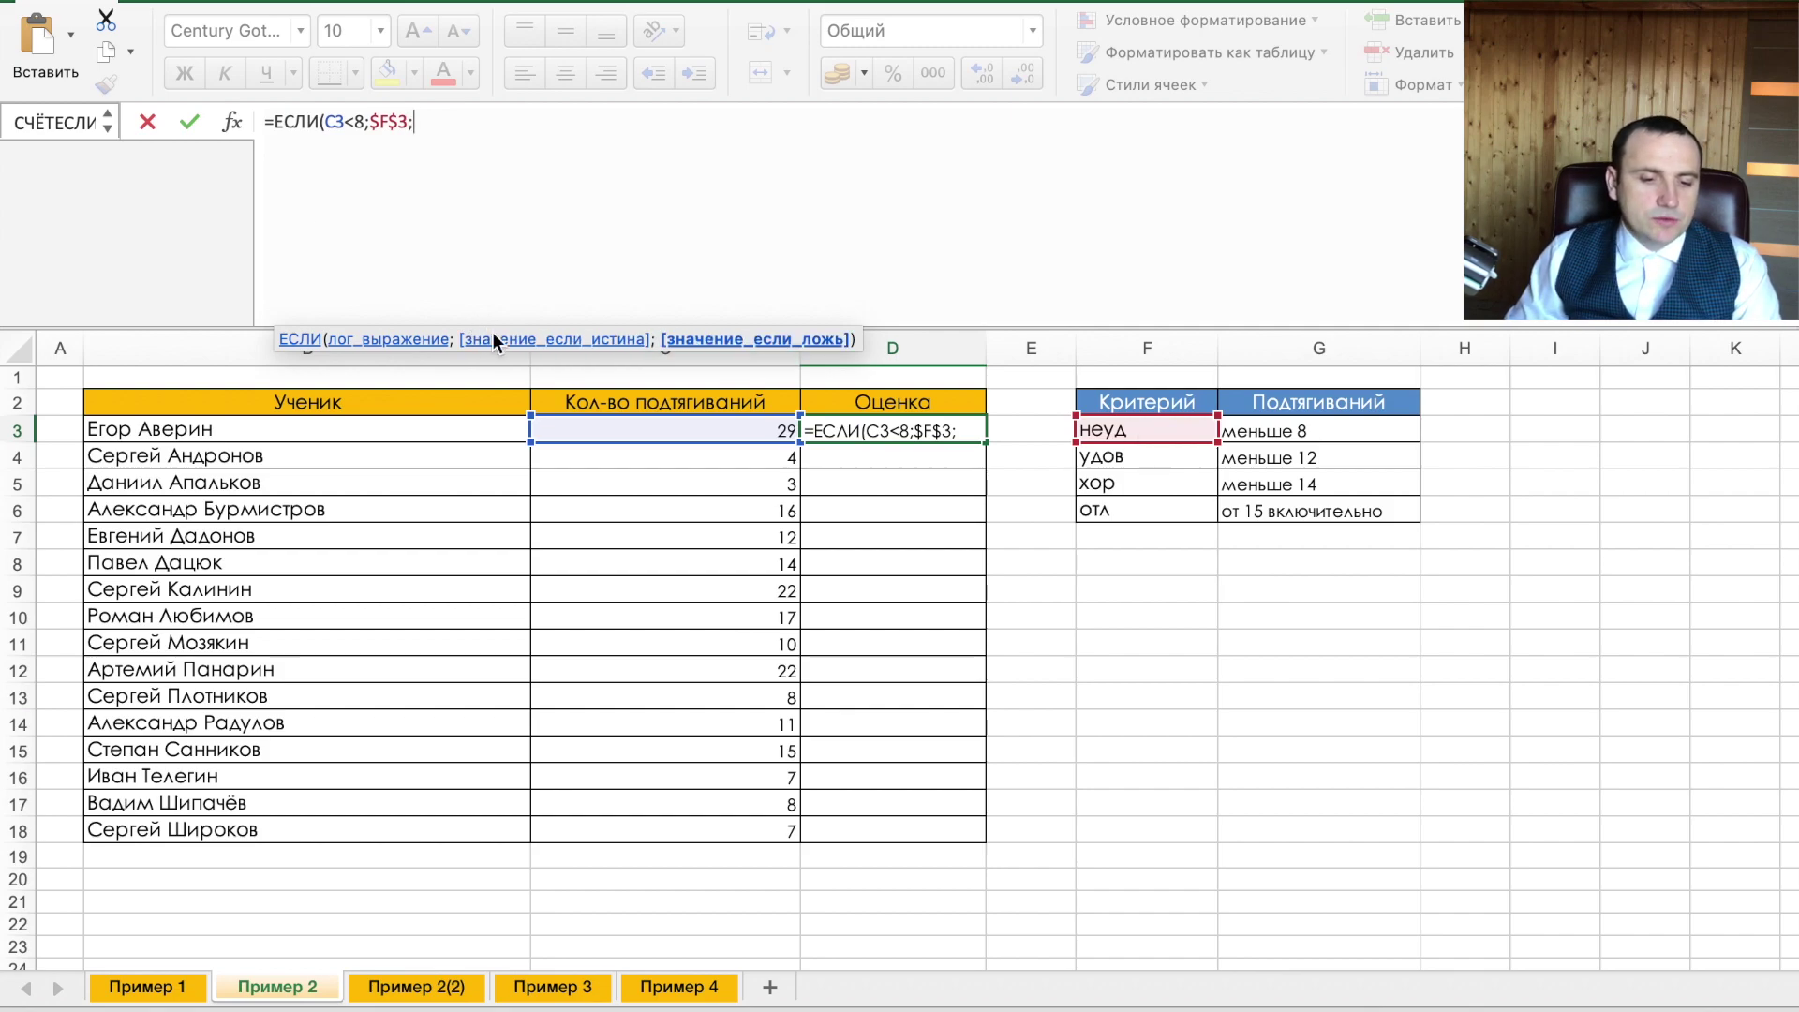
- Add a second nested ЕСЛИ line testing <12 that returns удов from F4
{"action": "left_click_drag", "start_coordinate": [275, 120], "coordinate": [414, 121]}
{"action": "right_click", "coordinate": [318, 126]}
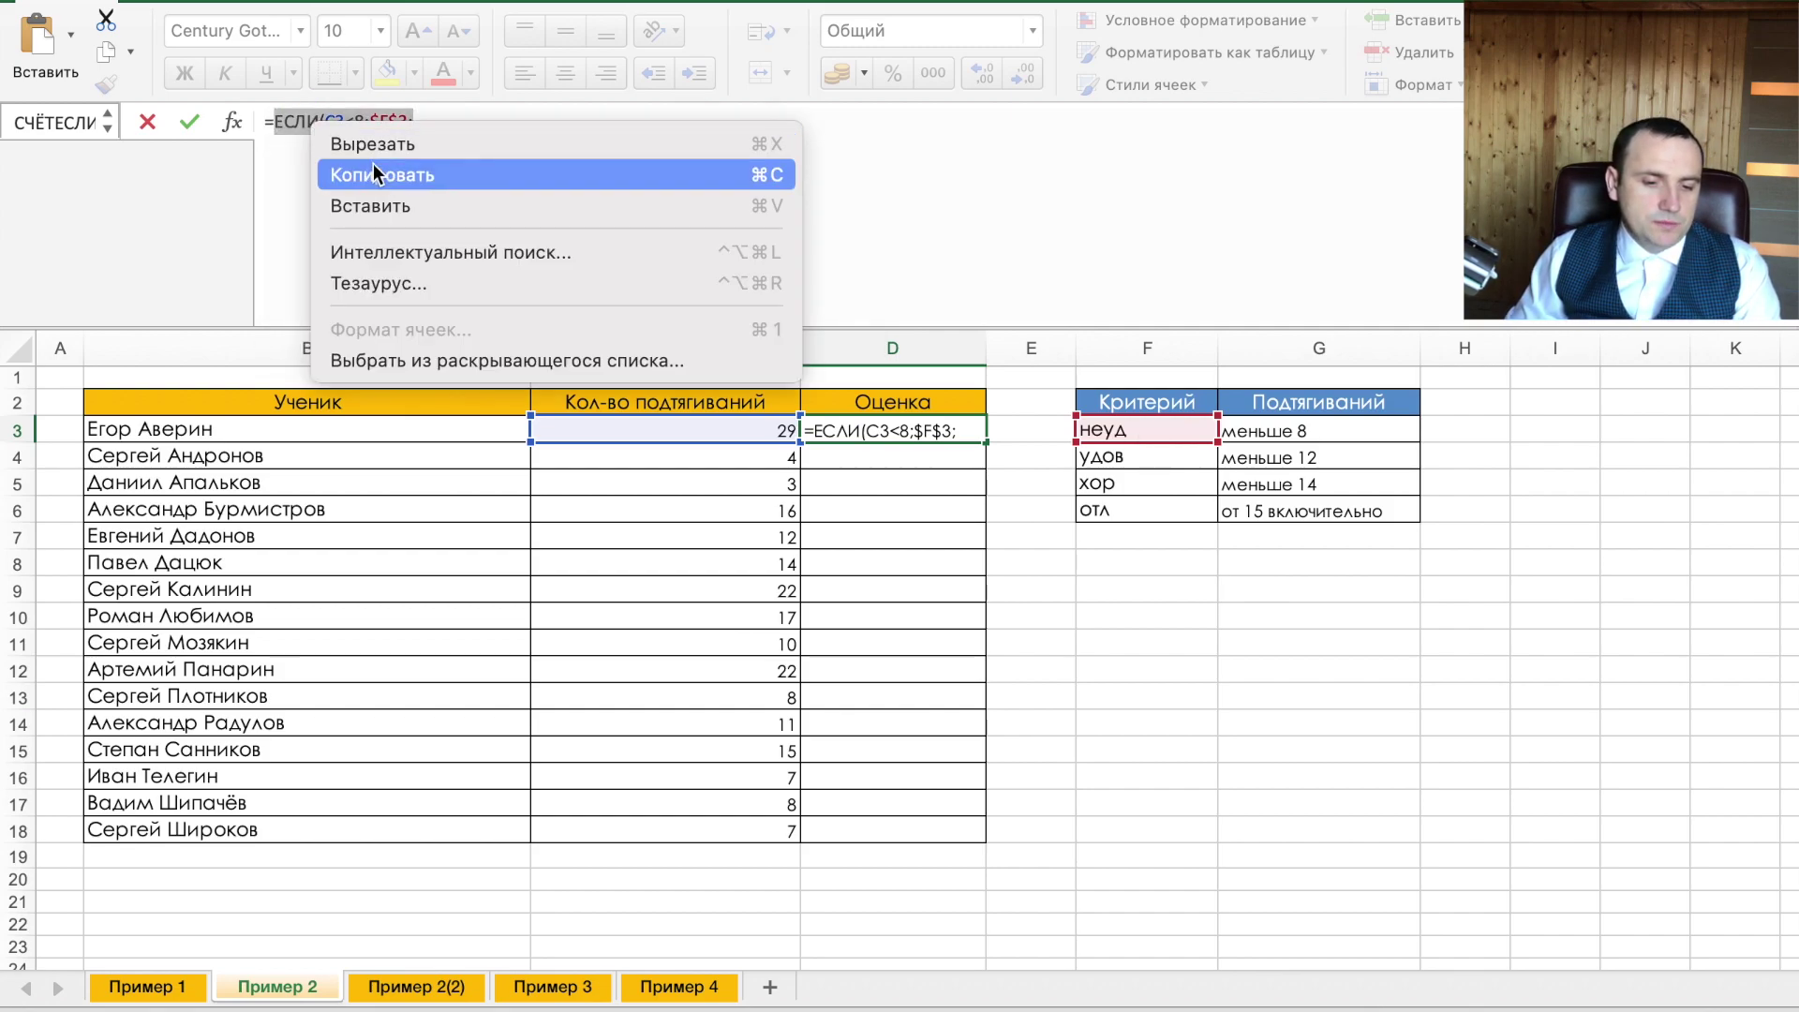
{"action": "left_click", "coordinate": [373, 172]}
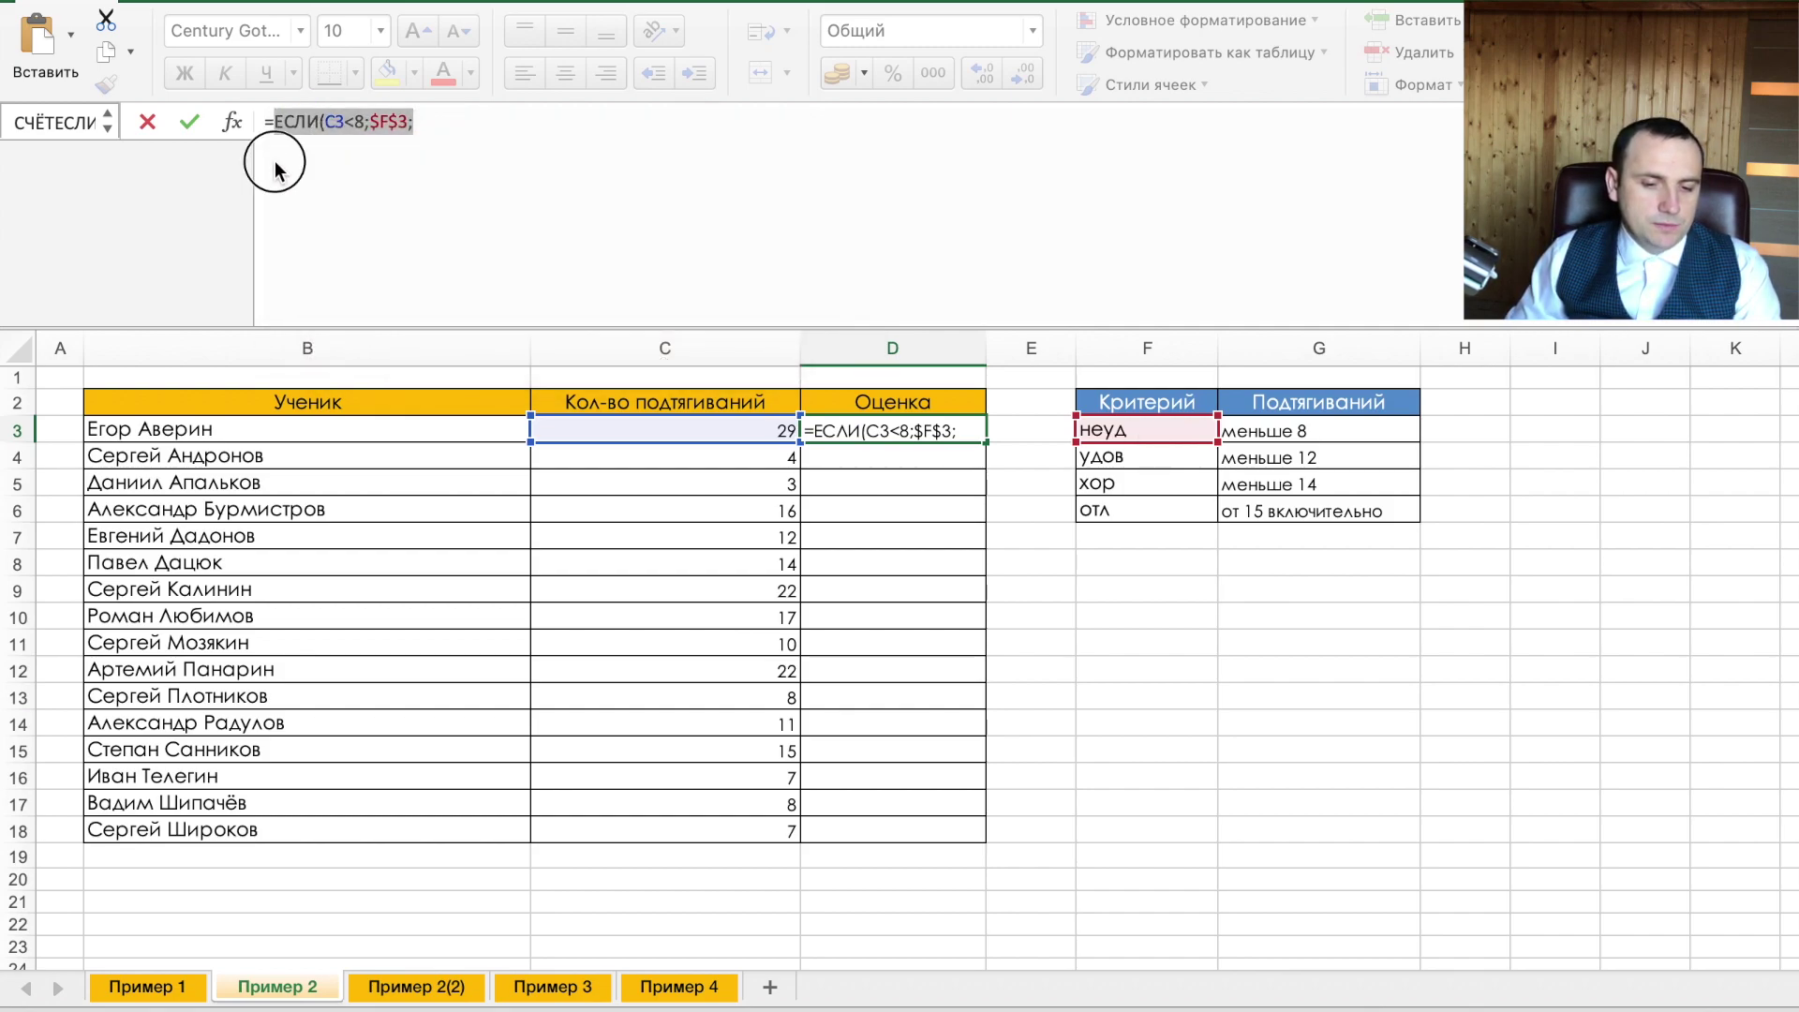
{"action": "left_click", "coordinate": [430, 120]}
{"action": "key", "text": "super+v"}
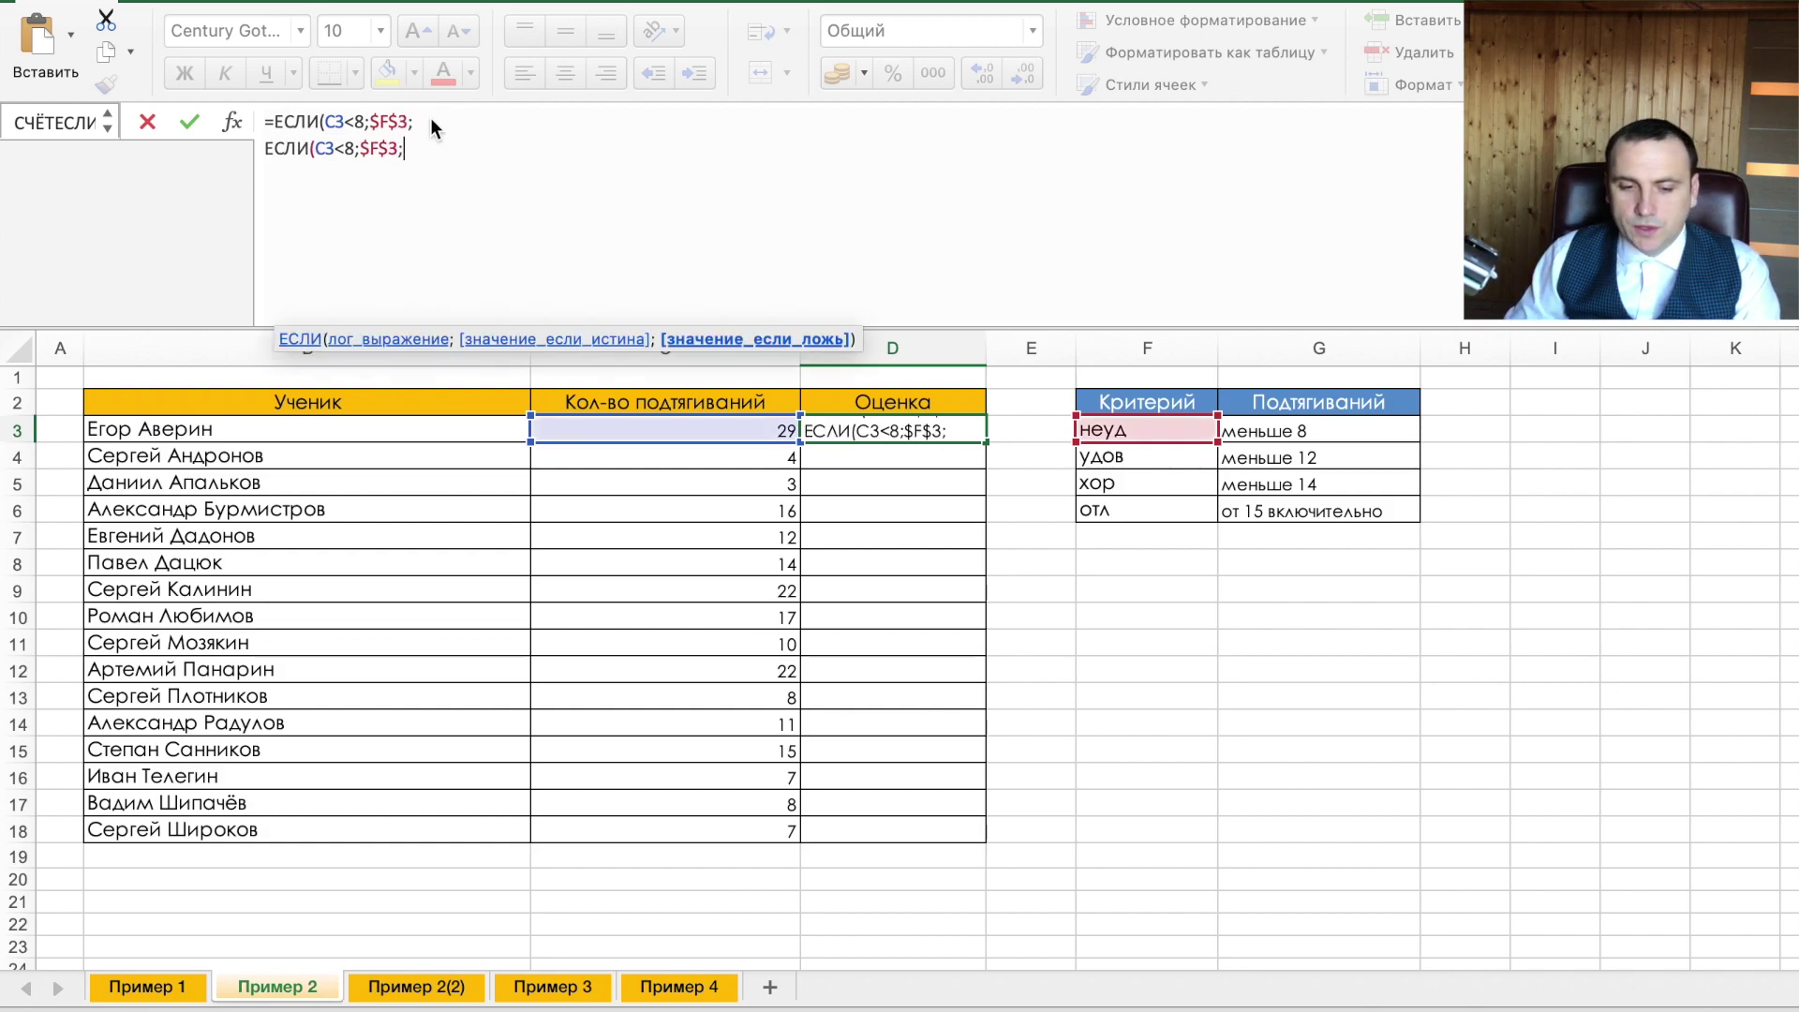
{"action": "left_click", "coordinate": [356, 149]}
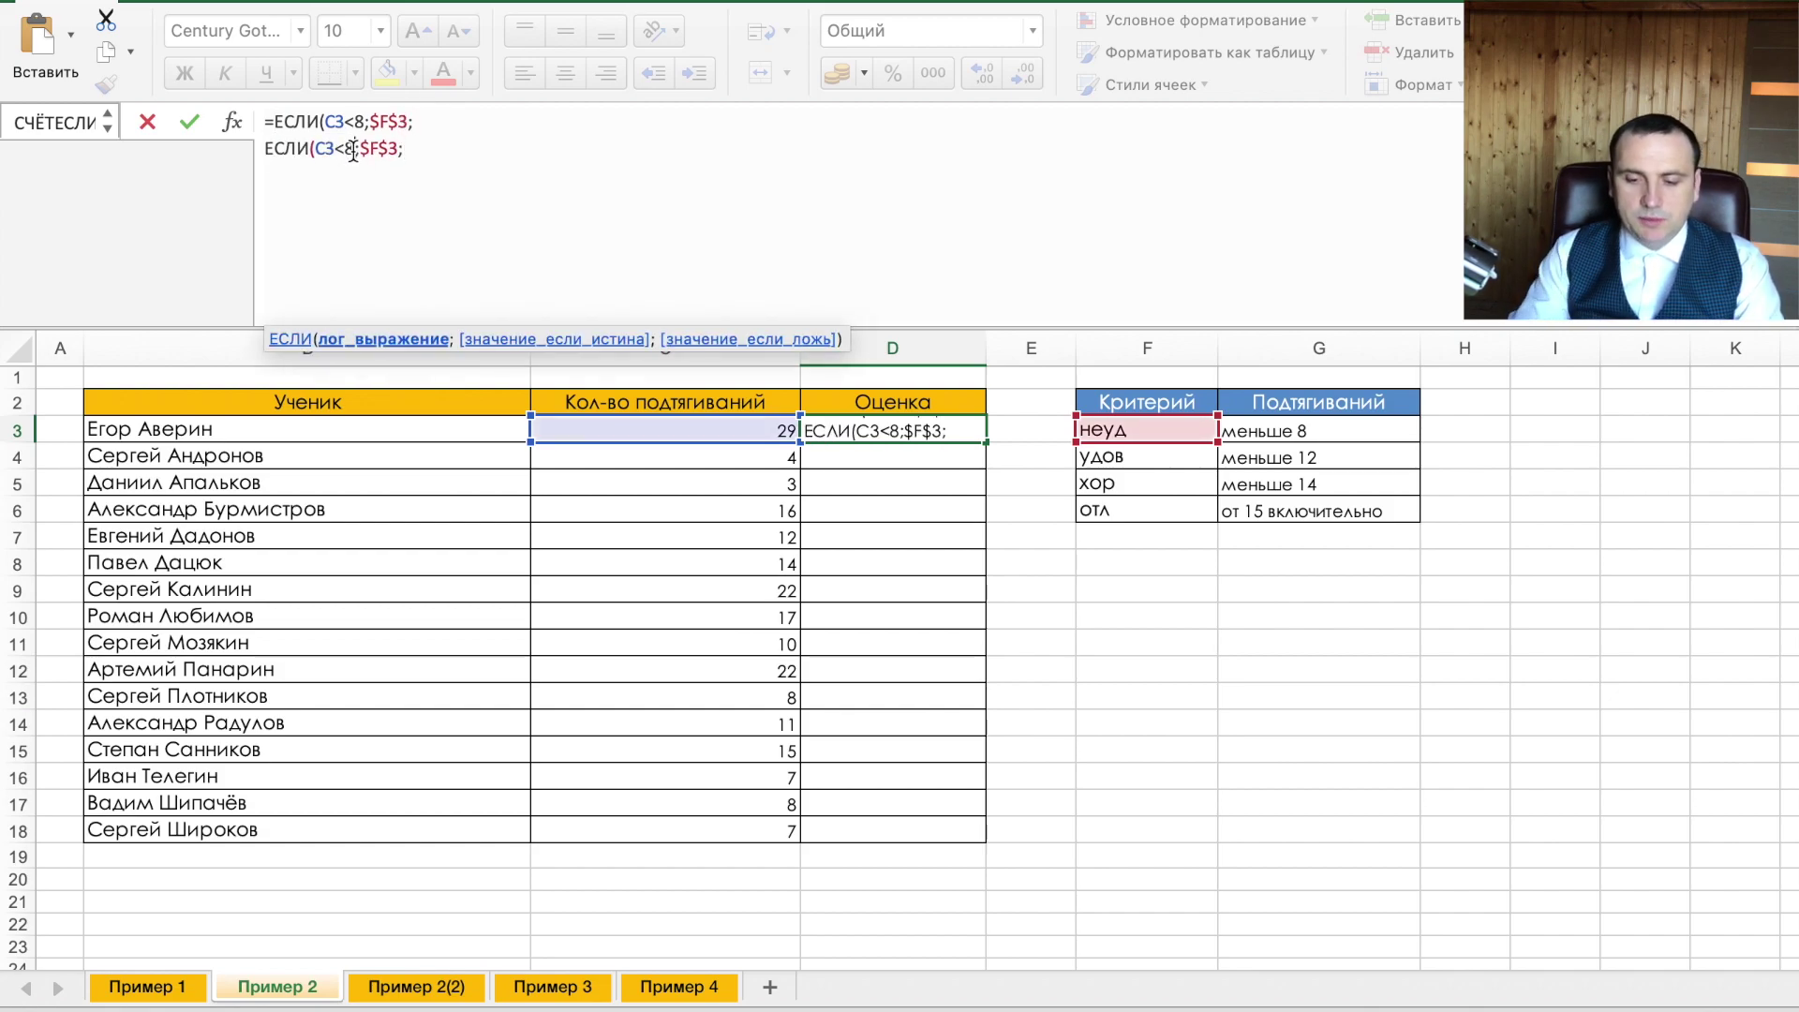
{"action": "key", "text": "BackSpace"}
{"action": "type", "text": "12"}
{"action": "left_click_drag", "start_coordinate": [372, 143], "coordinate": [412, 143]}
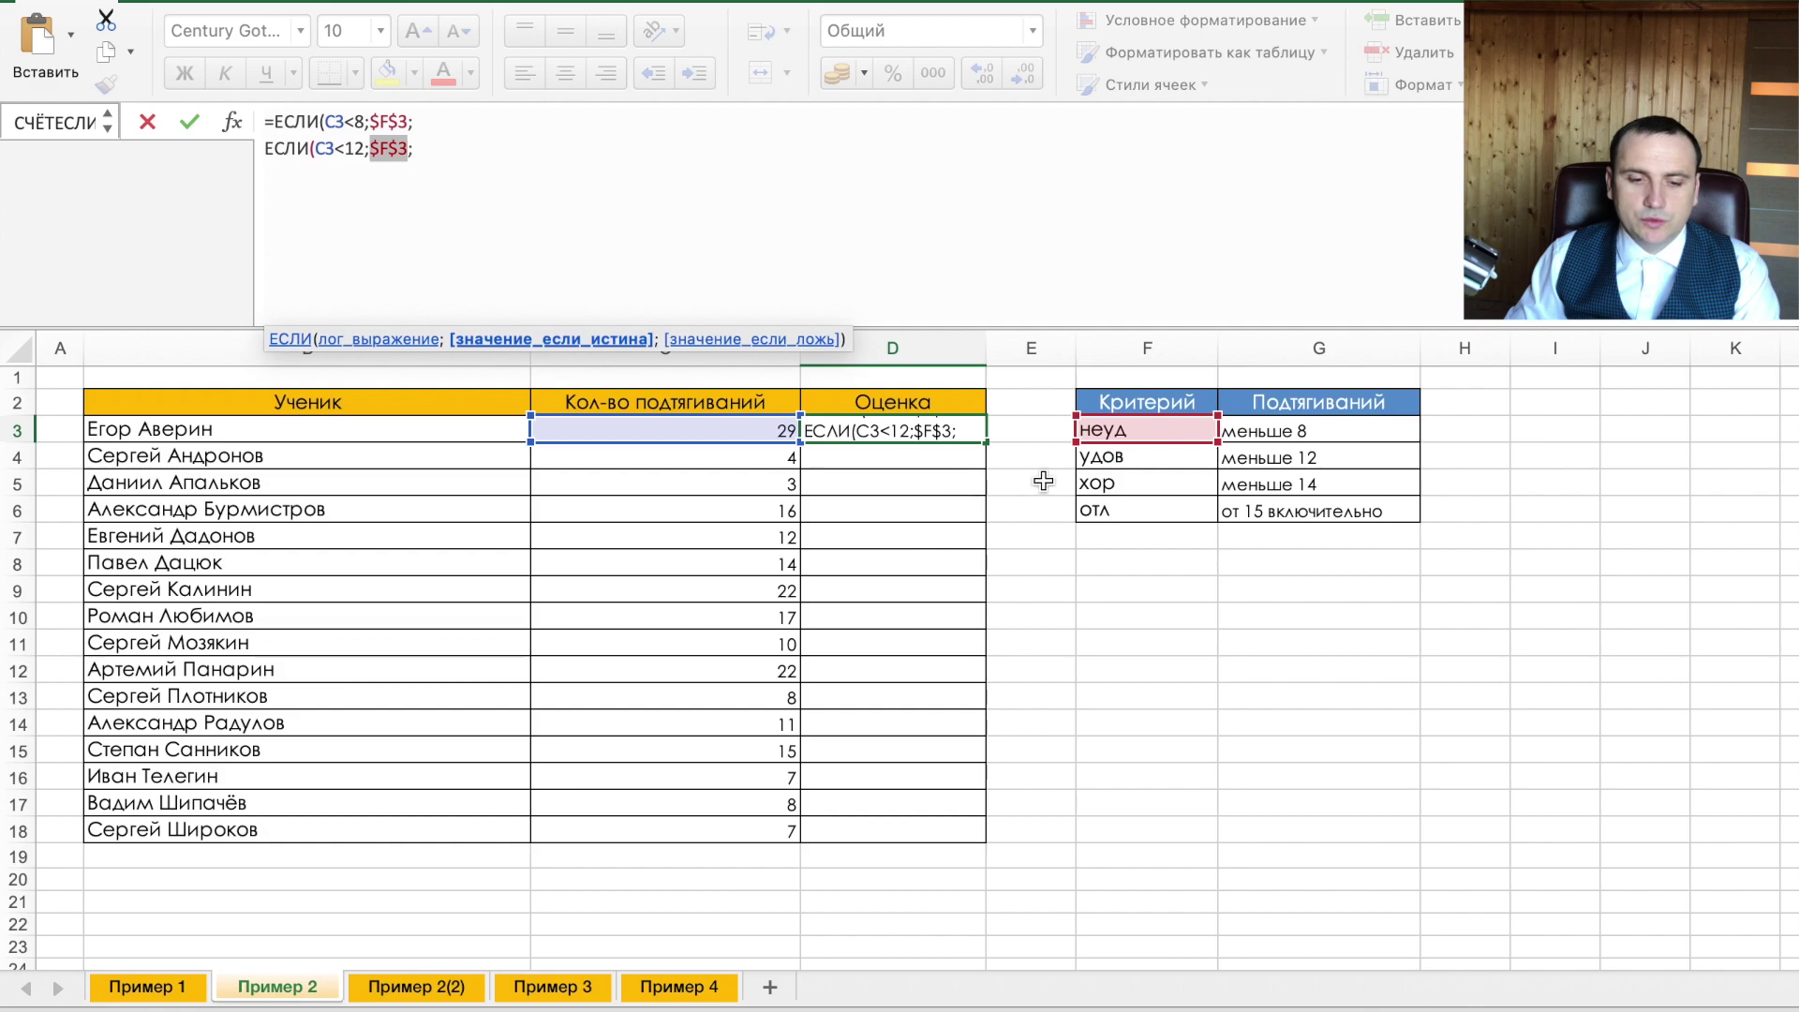
{"action": "left_click", "coordinate": [1103, 461]}
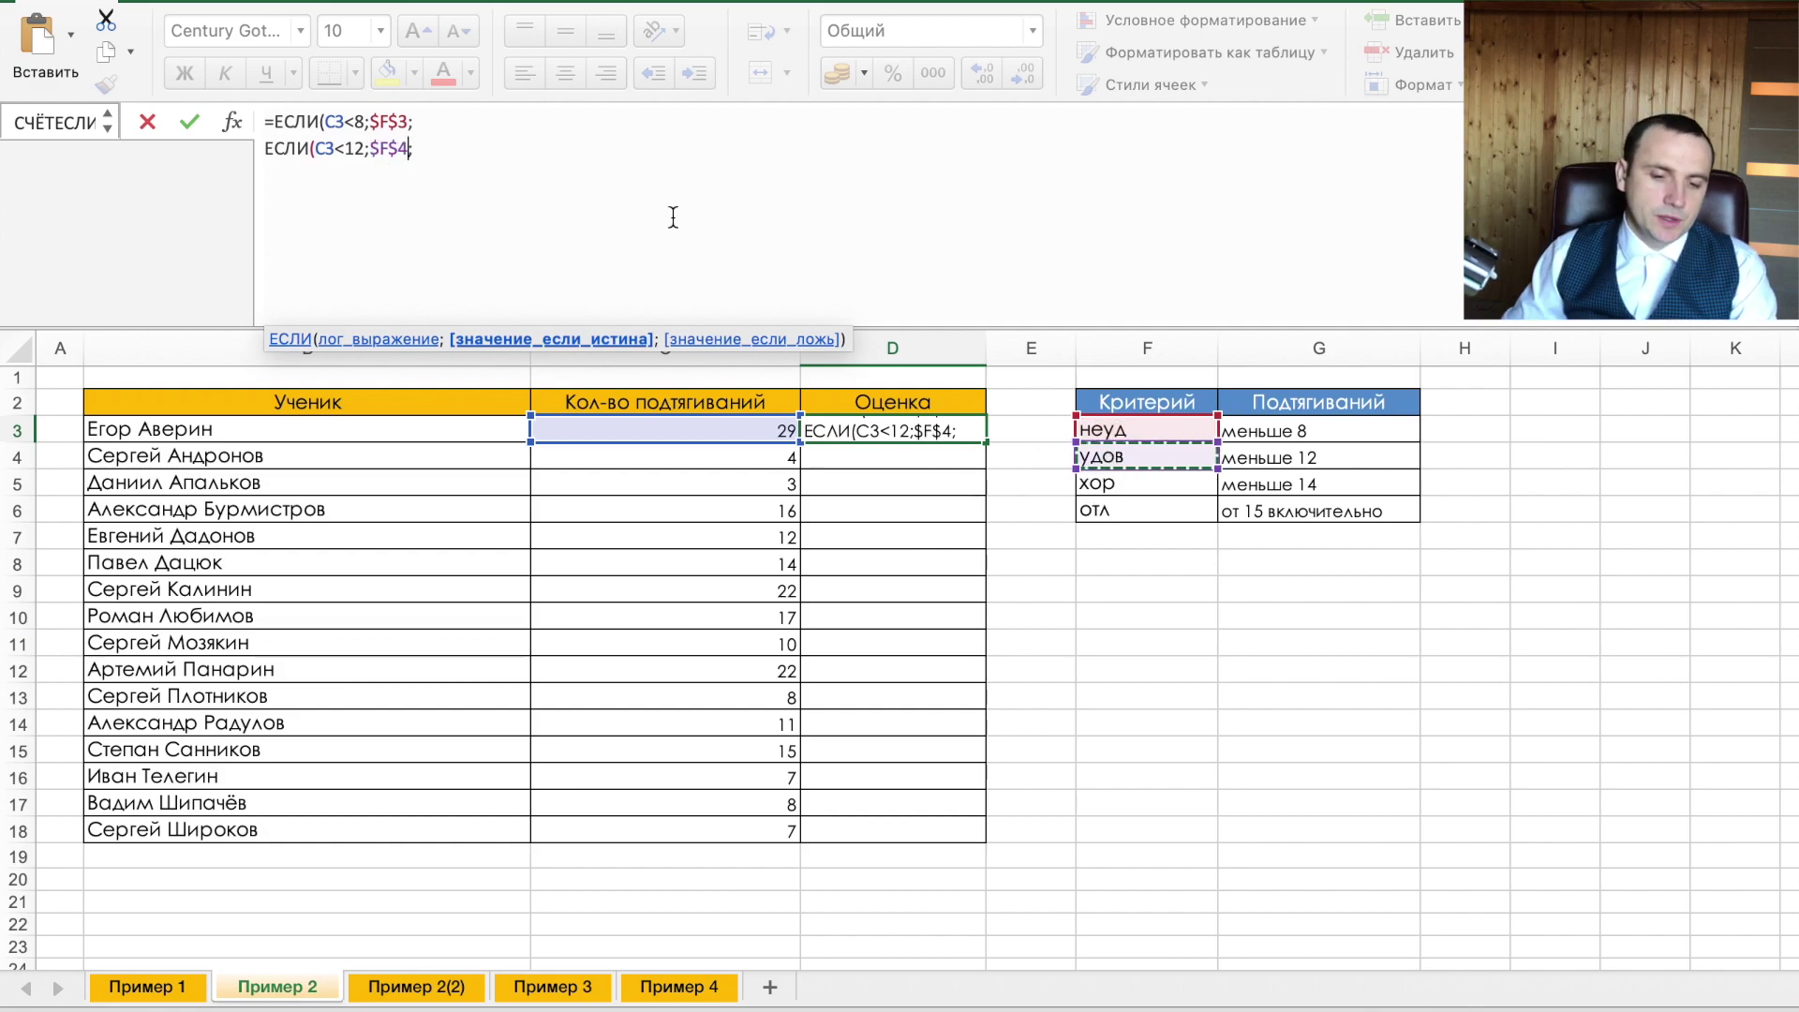
- Add a third nested line testing <=14 that returns хор from F5
{"action": "key", "text": "alt+Return"}
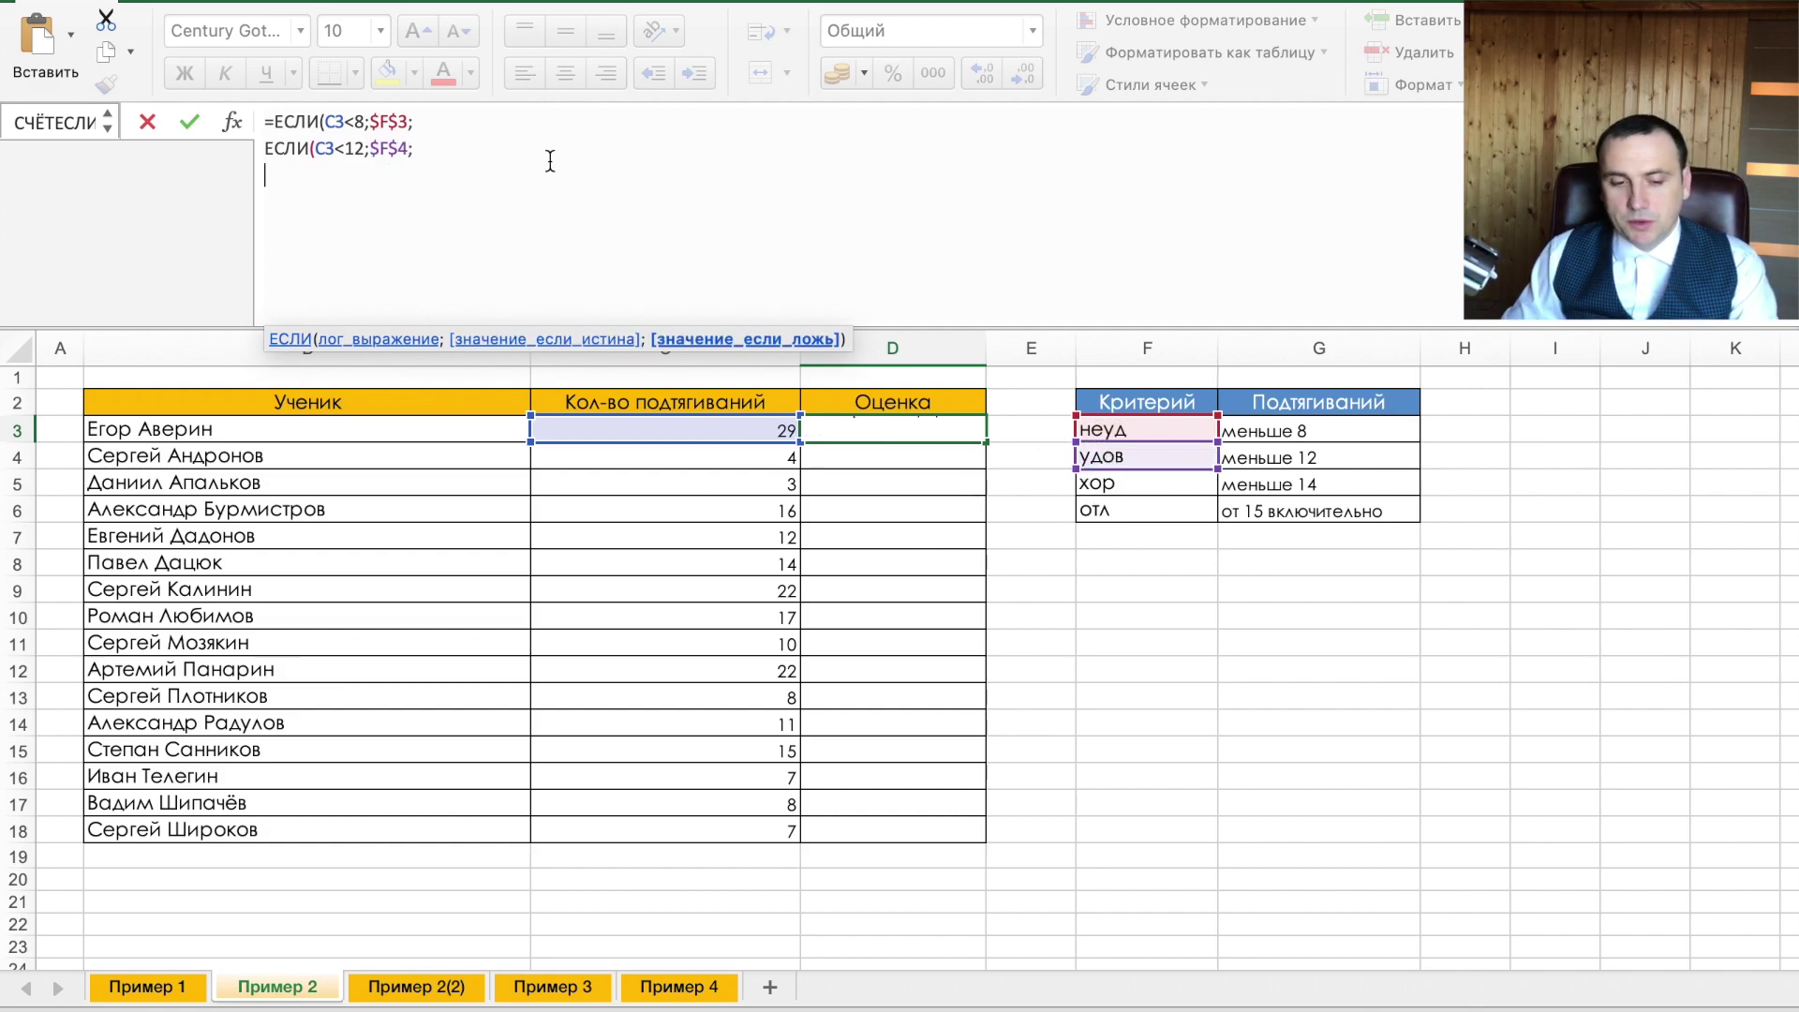
{"action": "type", "text": "ЕСЛИ(C3<8;$F$3;"}
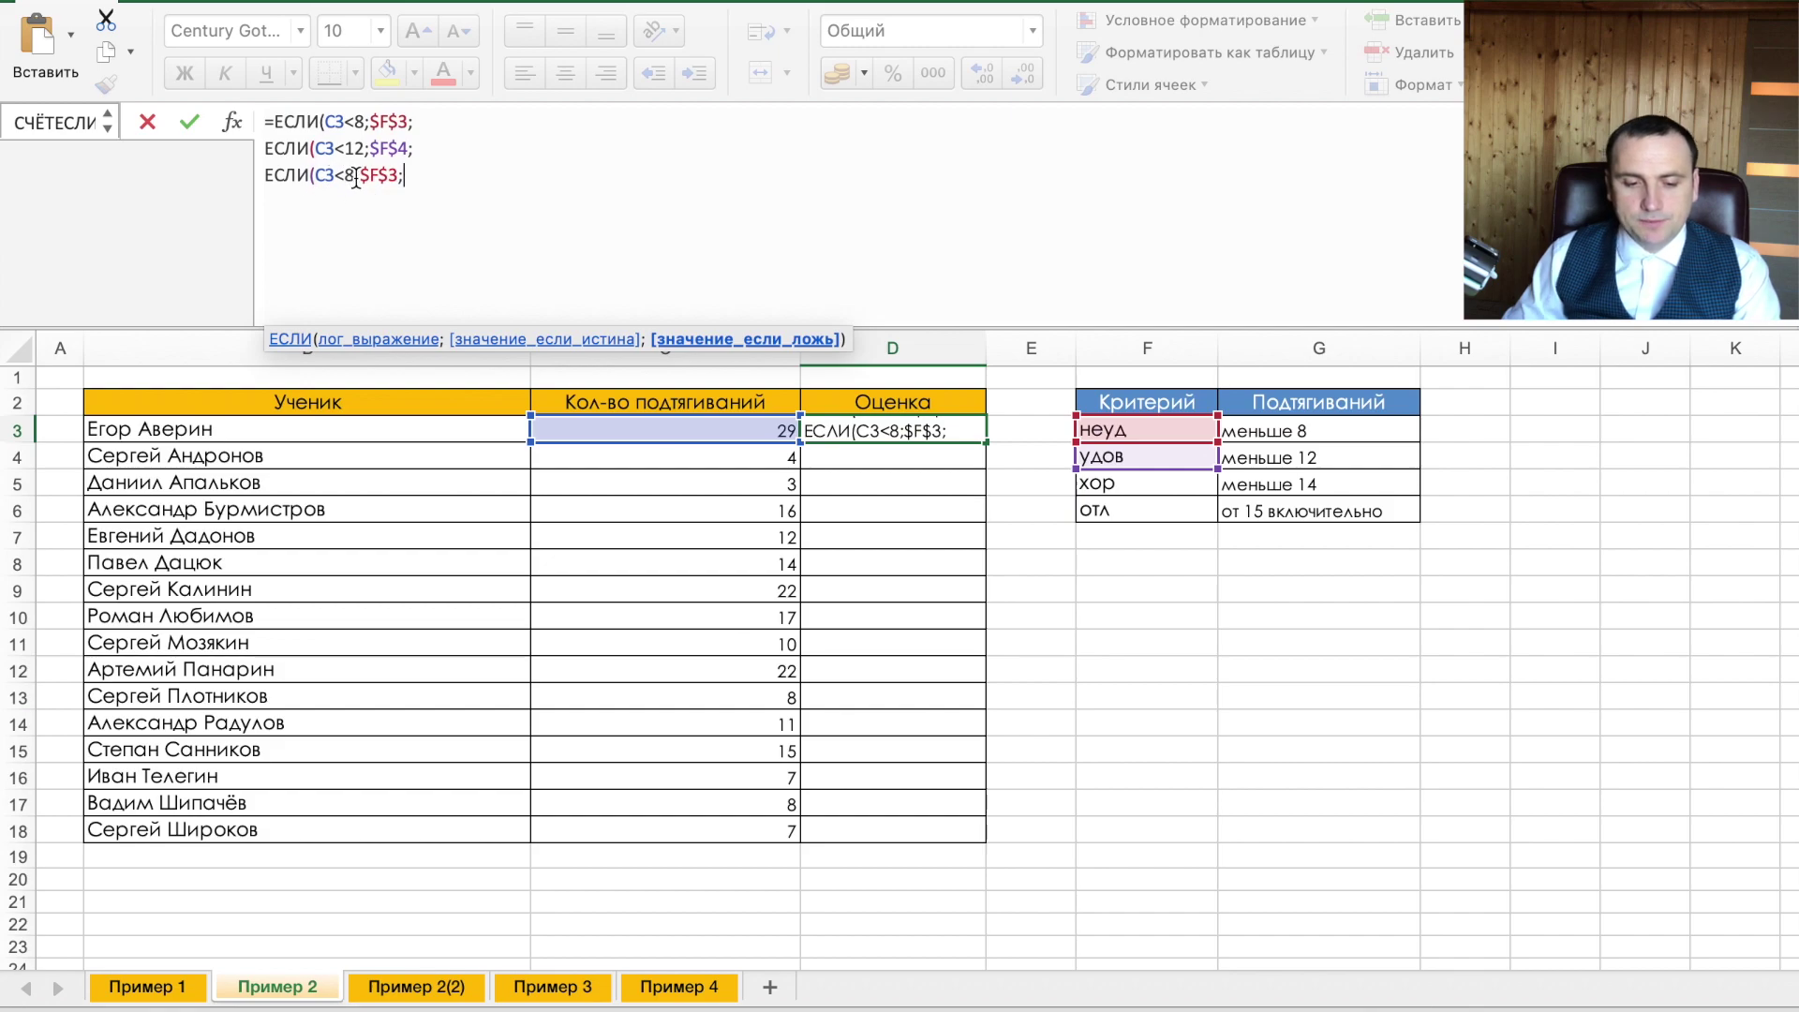
{"action": "left_click", "coordinate": [355, 175]}
{"action": "key", "text": "BackSpace"}
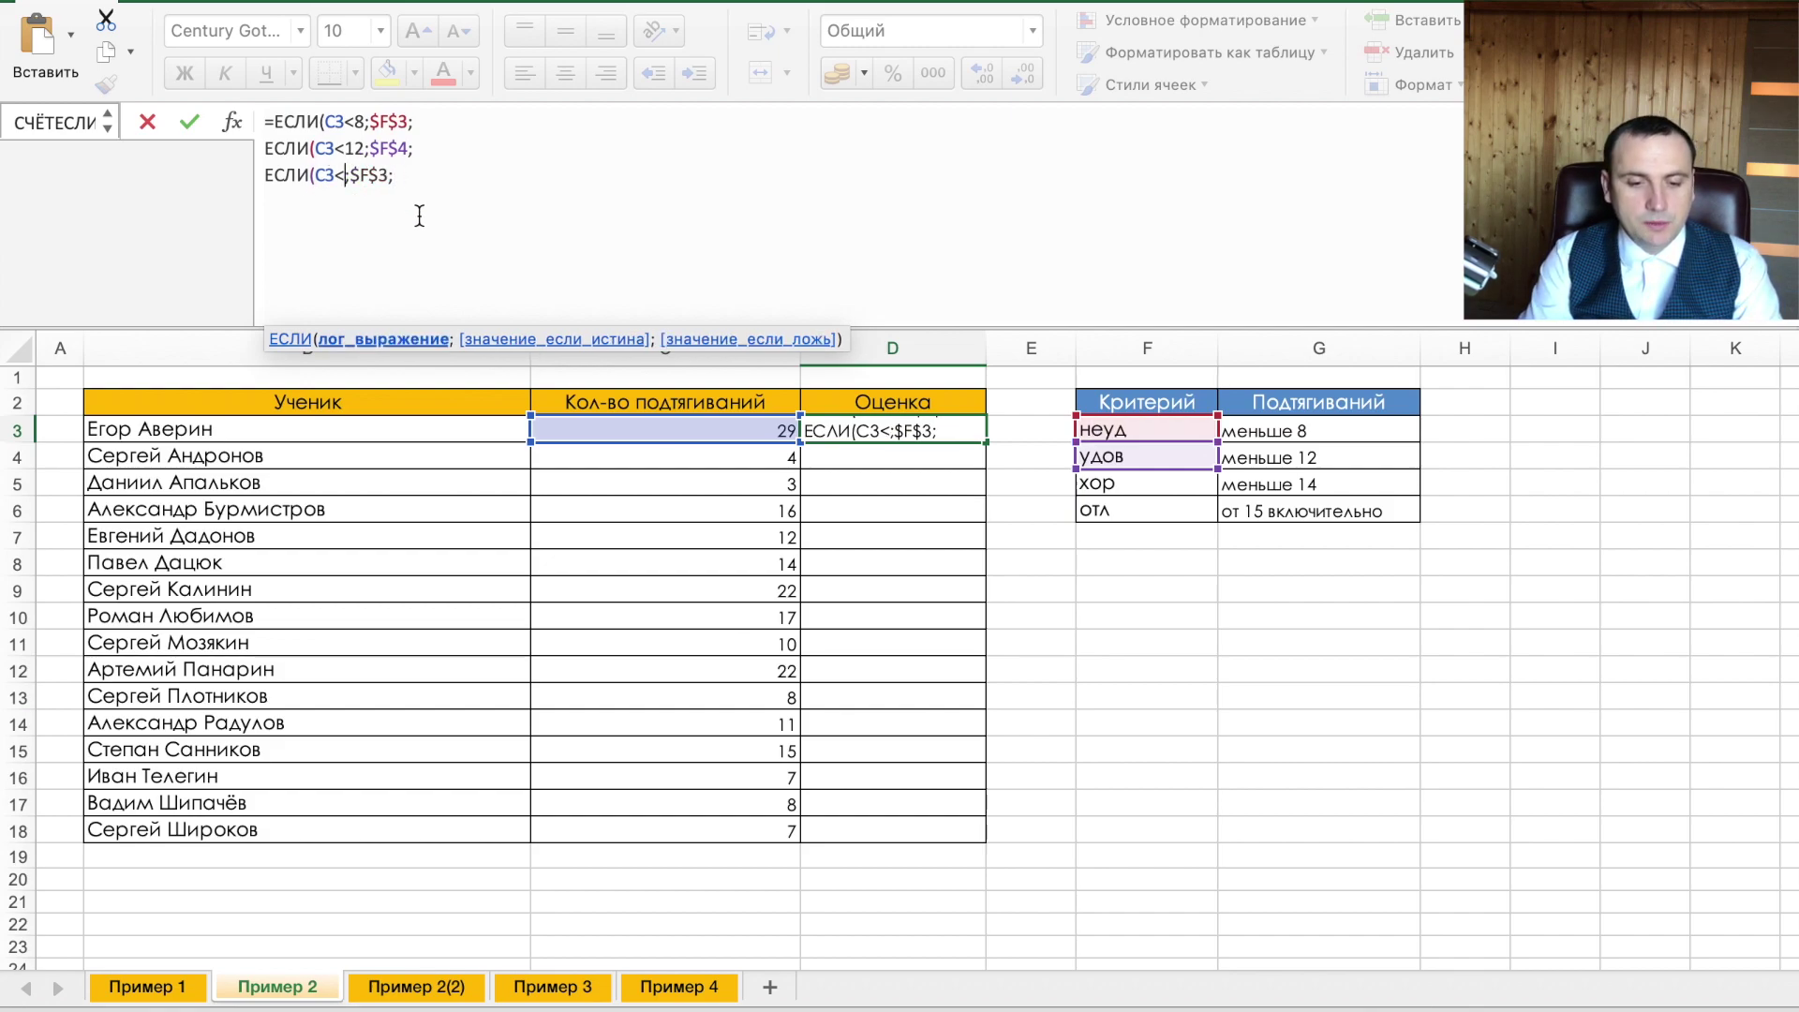
{"action": "type", "text": "="}
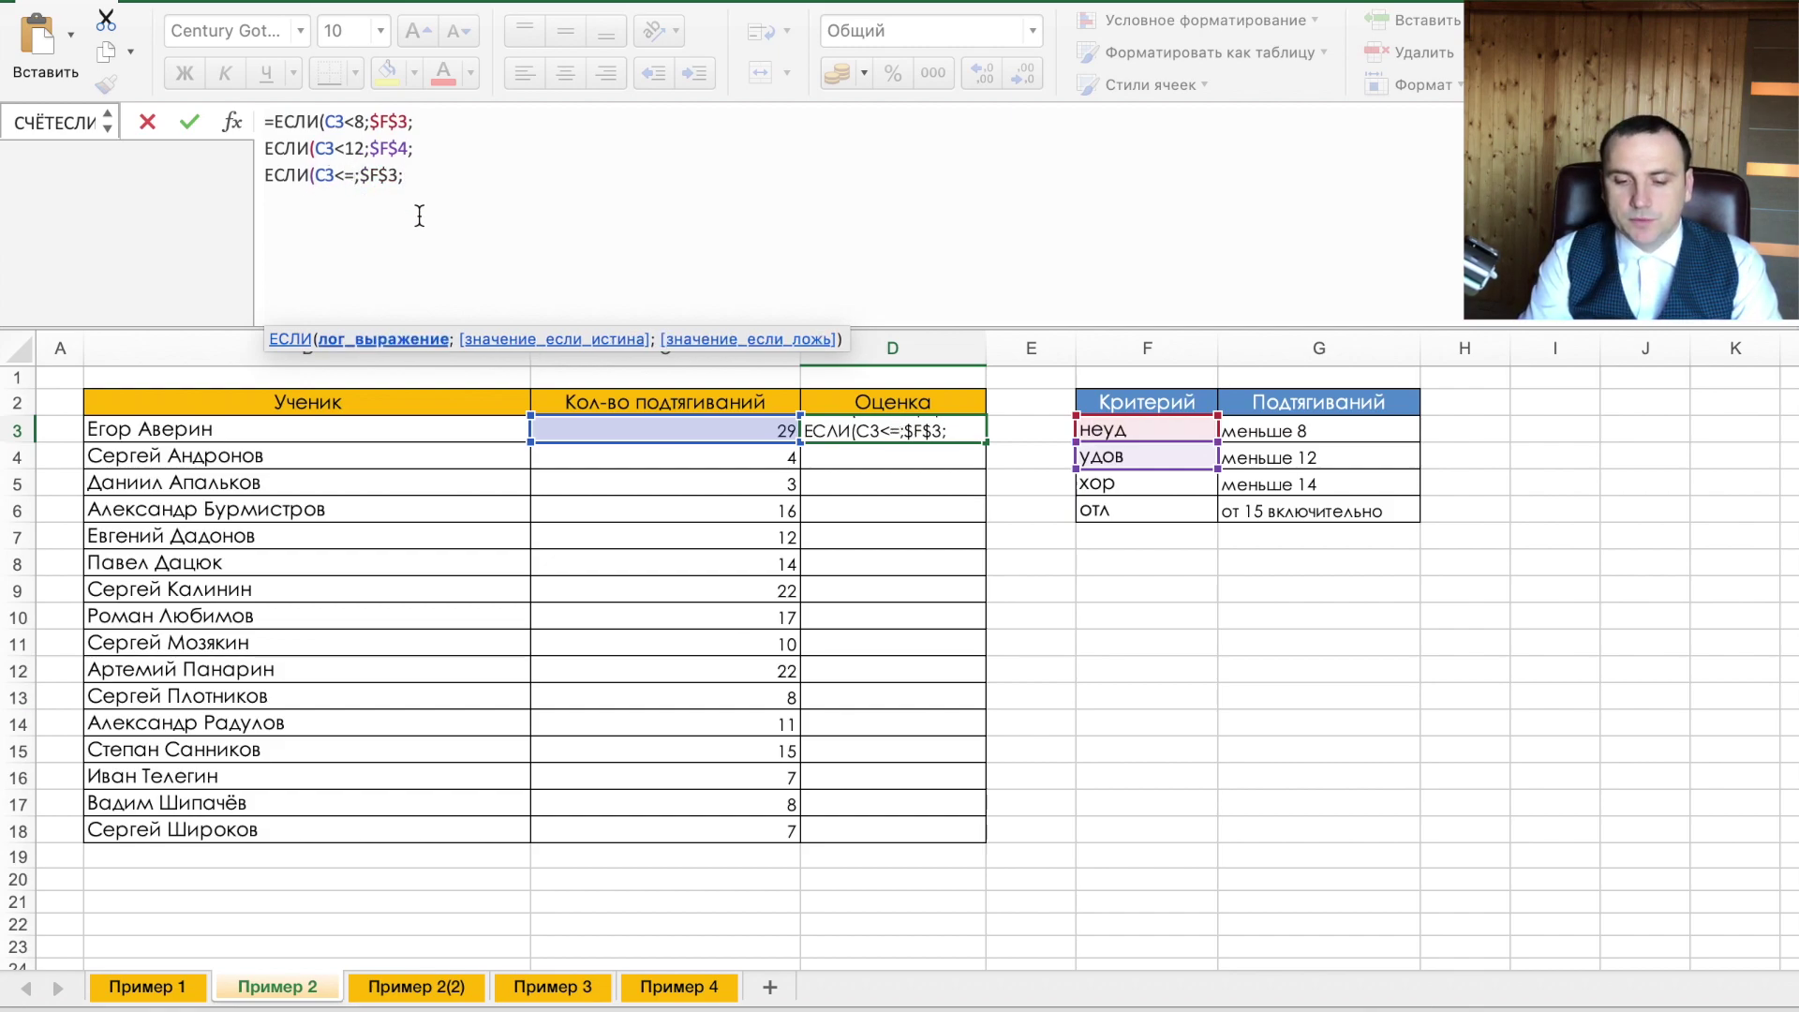
{"action": "type", "text": "14"}
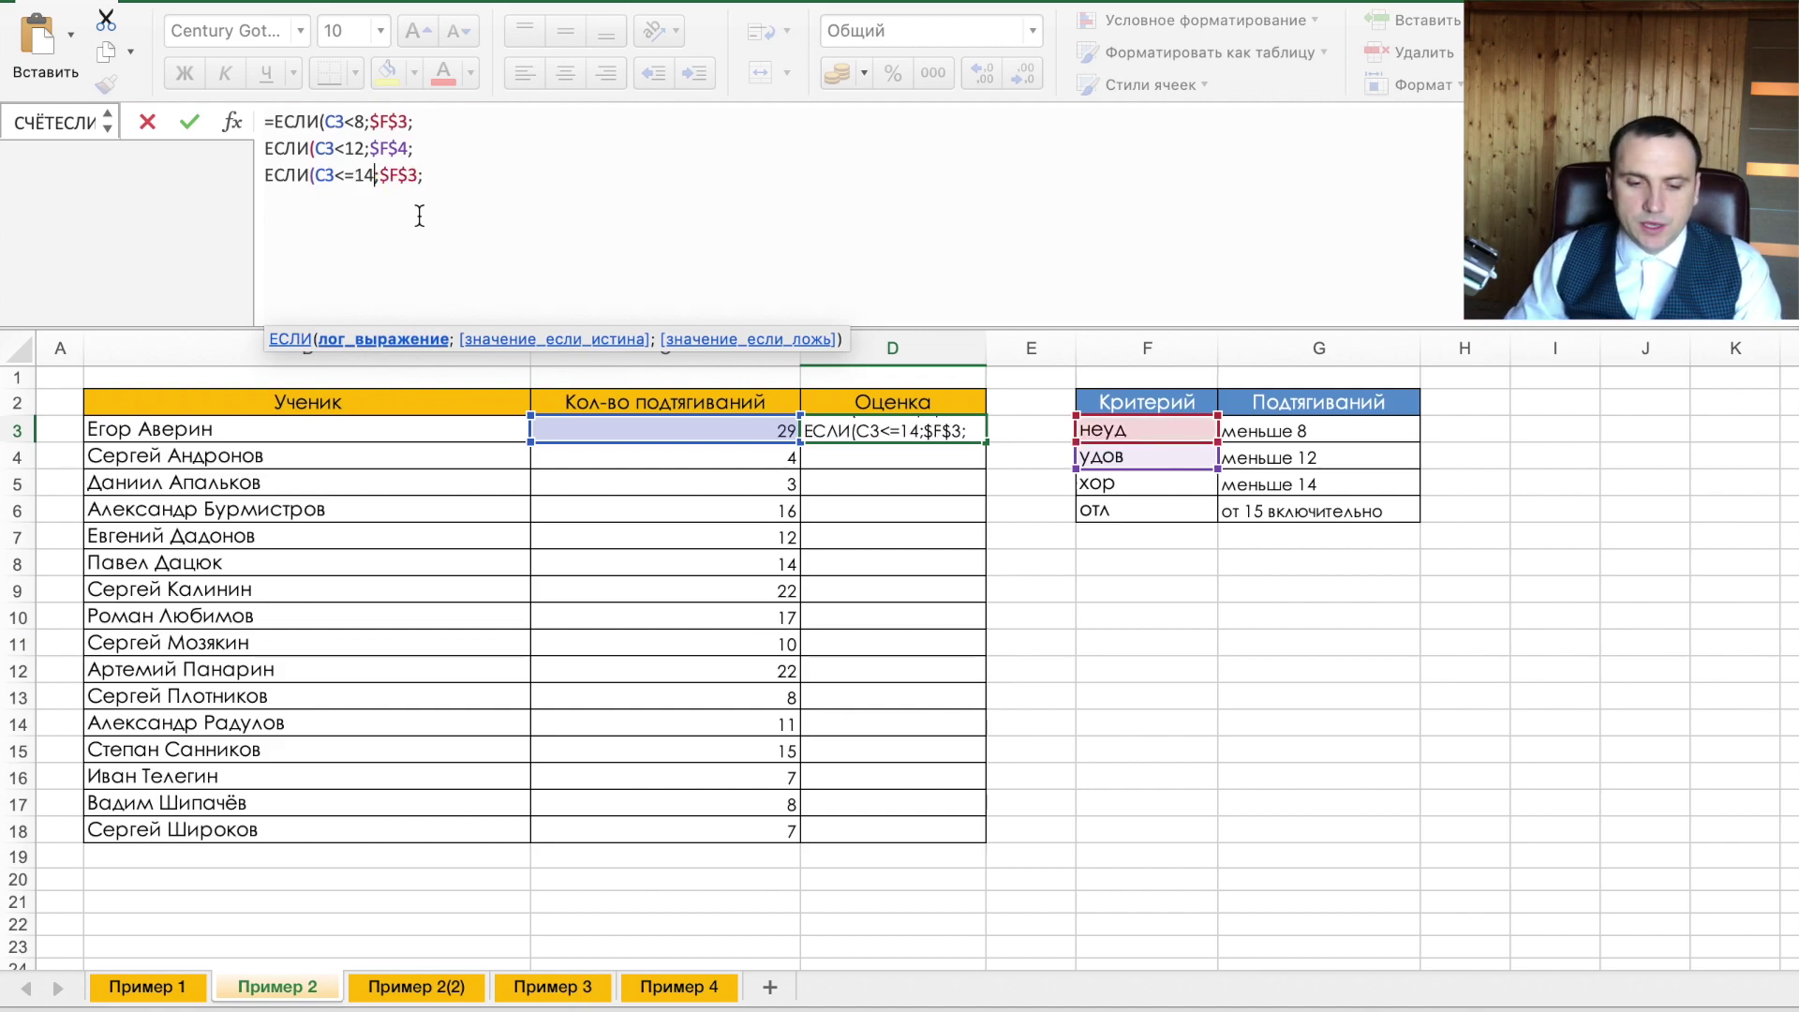
{"action": "left_click", "coordinate": [411, 173]}
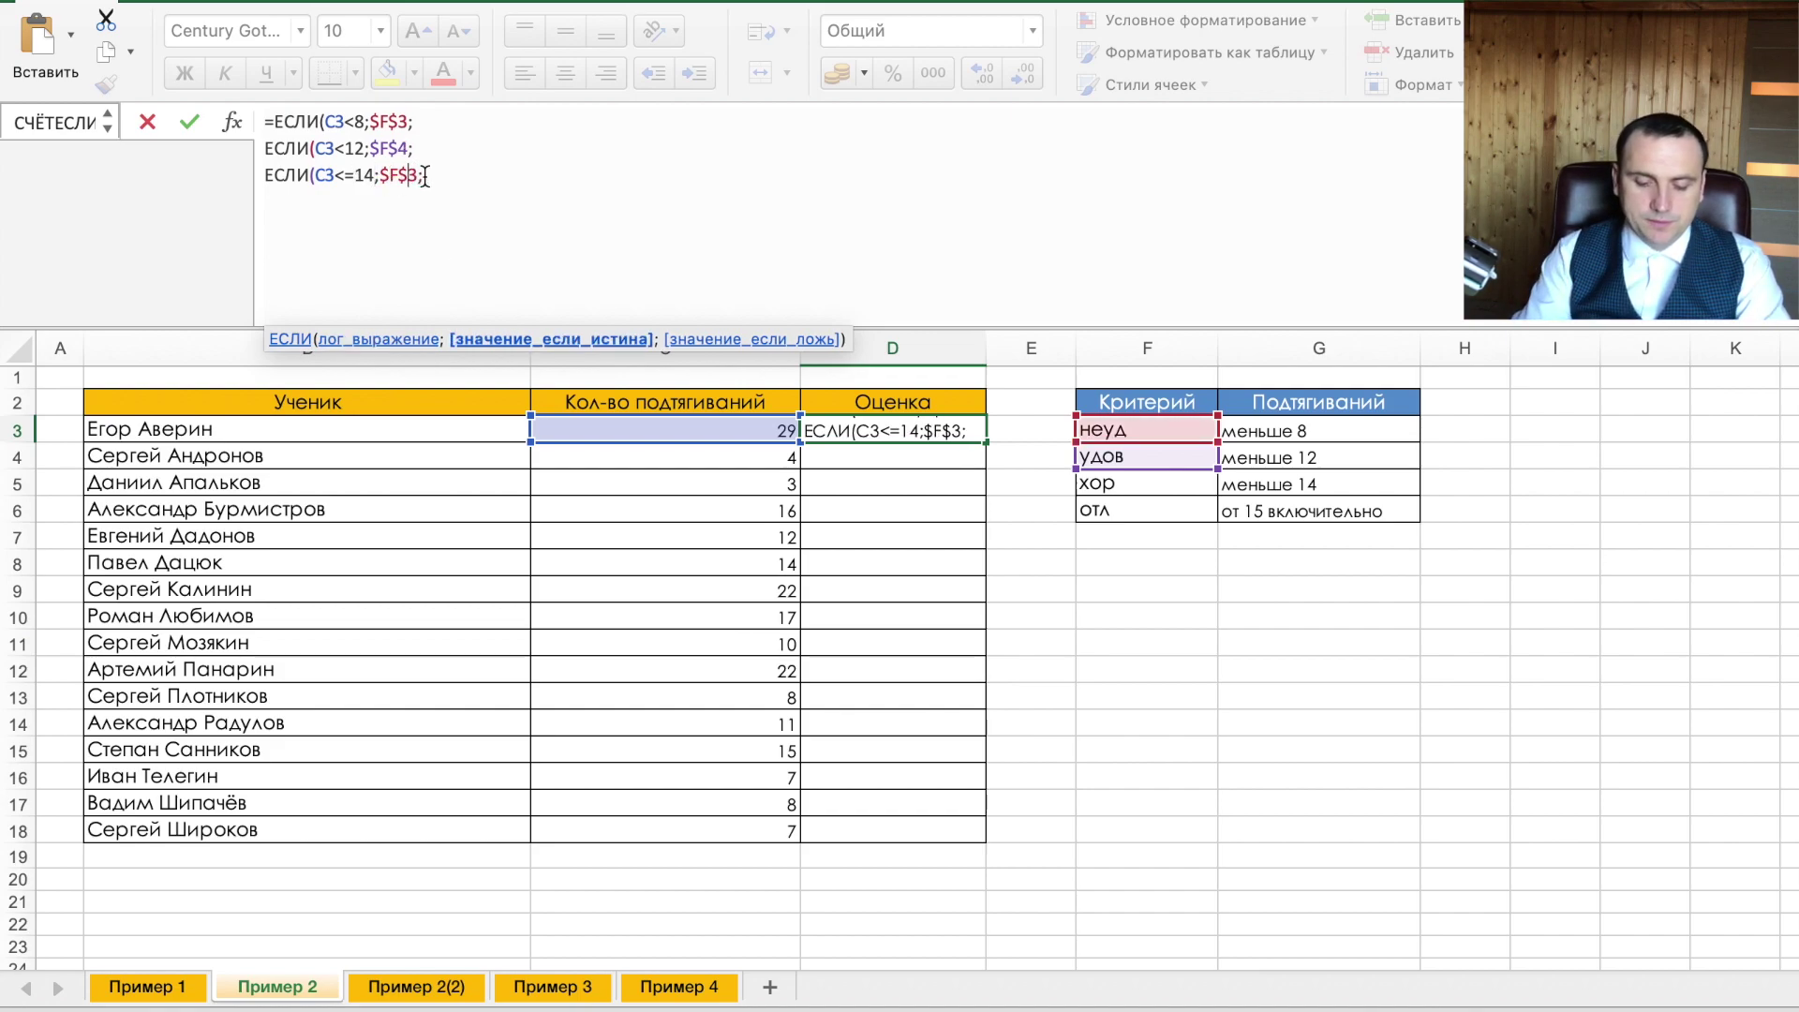
{"action": "key", "text": "BackSpace"}
{"action": "type", "text": "5"}
{"action": "key", "text": "Right"}
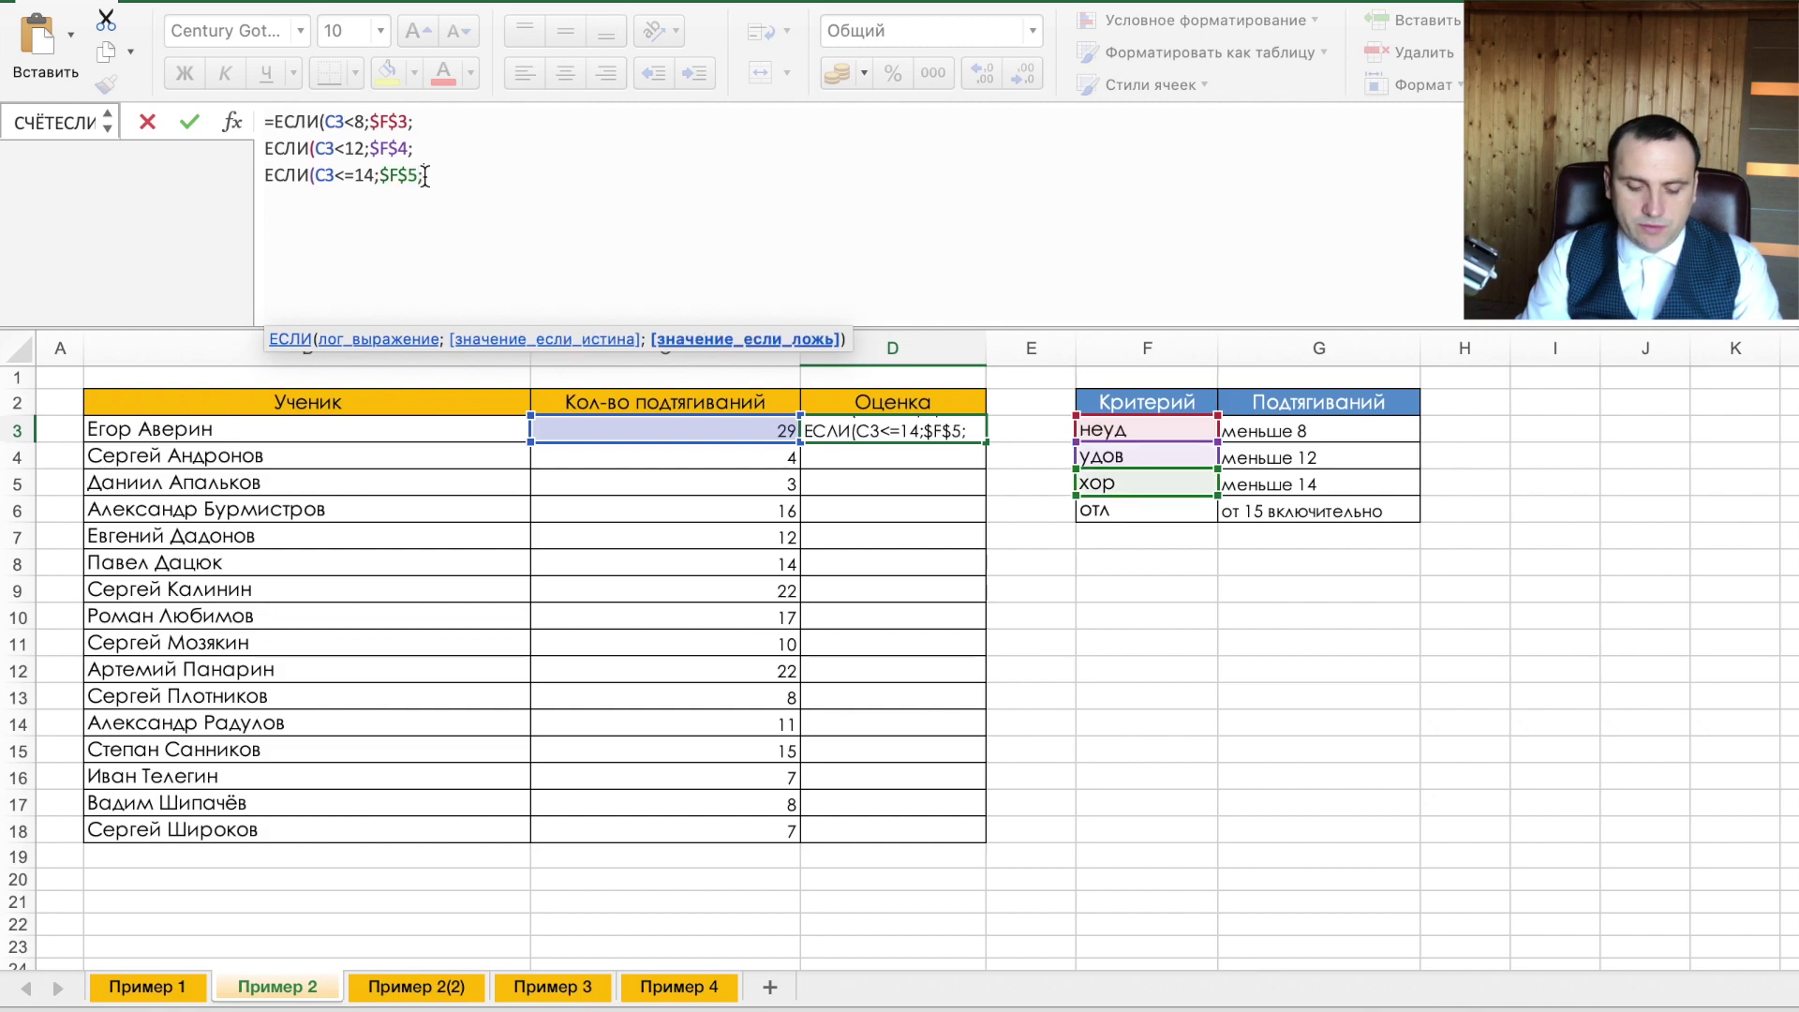
- Add a final line returning отл from $F$6, commit, and accept Excel's correction
{"action": "key", "text": "alt+Return"}
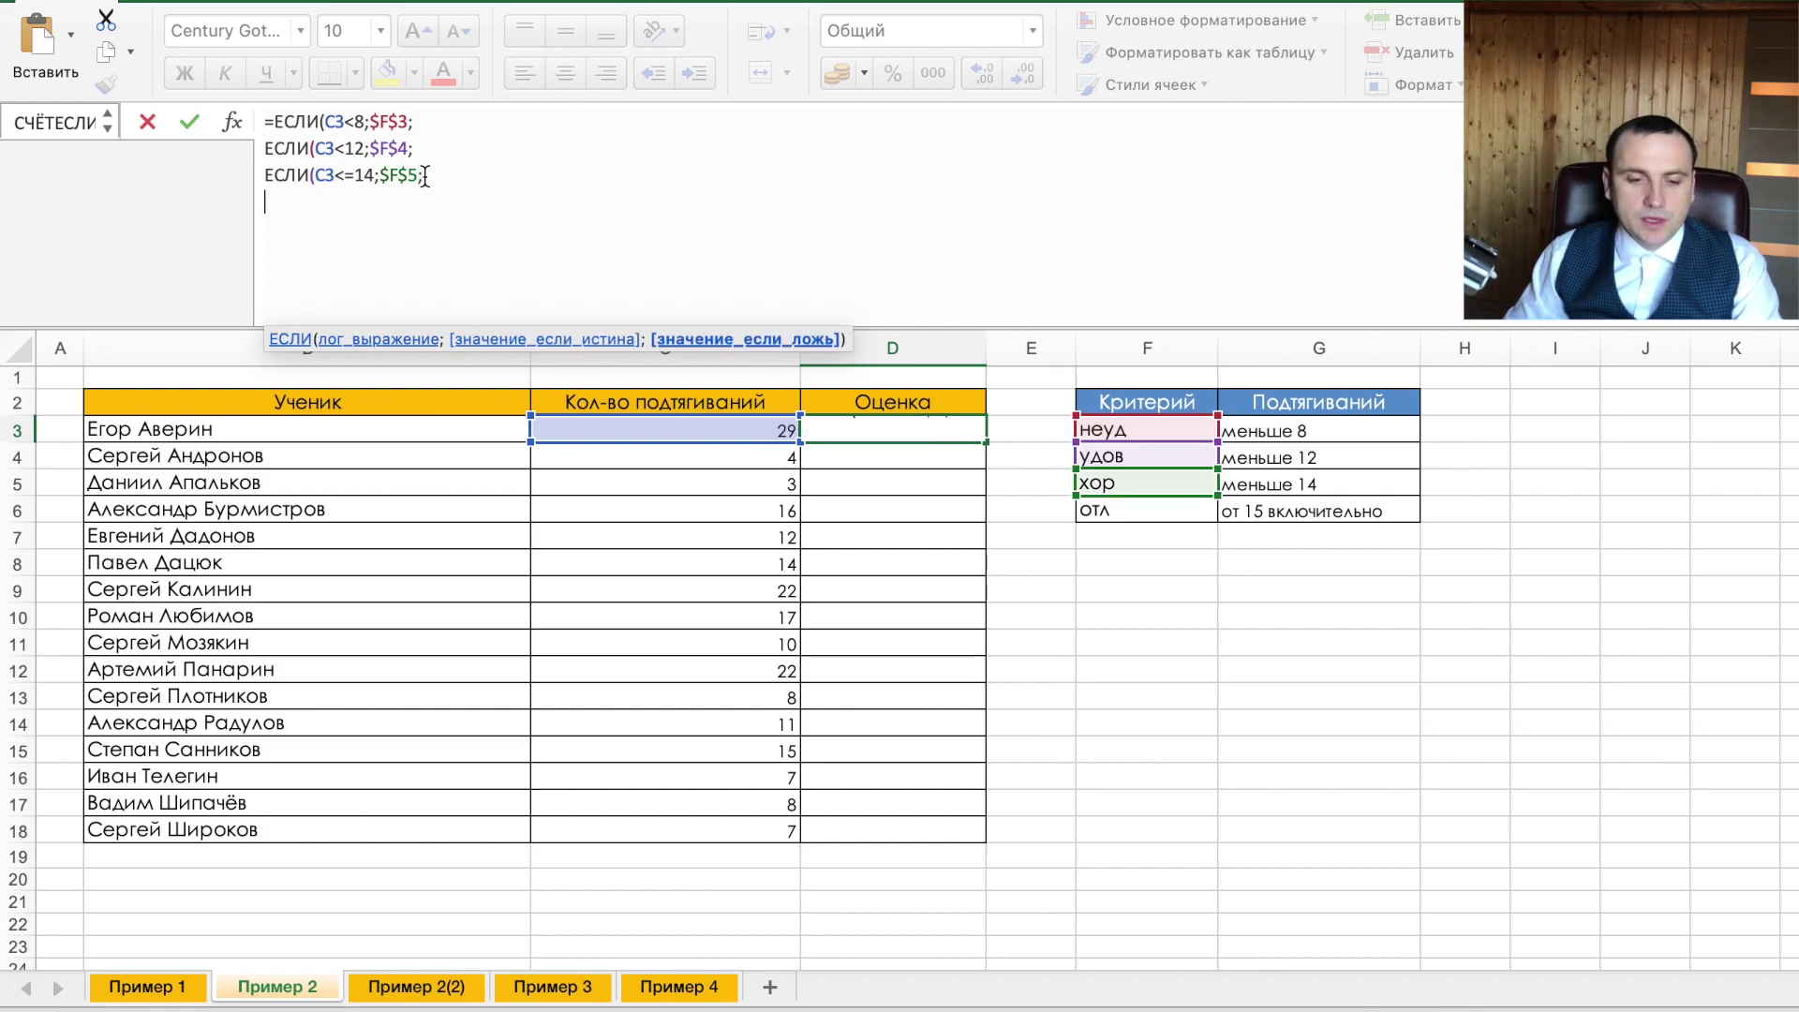
{"action": "type", "text": "ЕСЛИ(C3<8;$F$3;"}
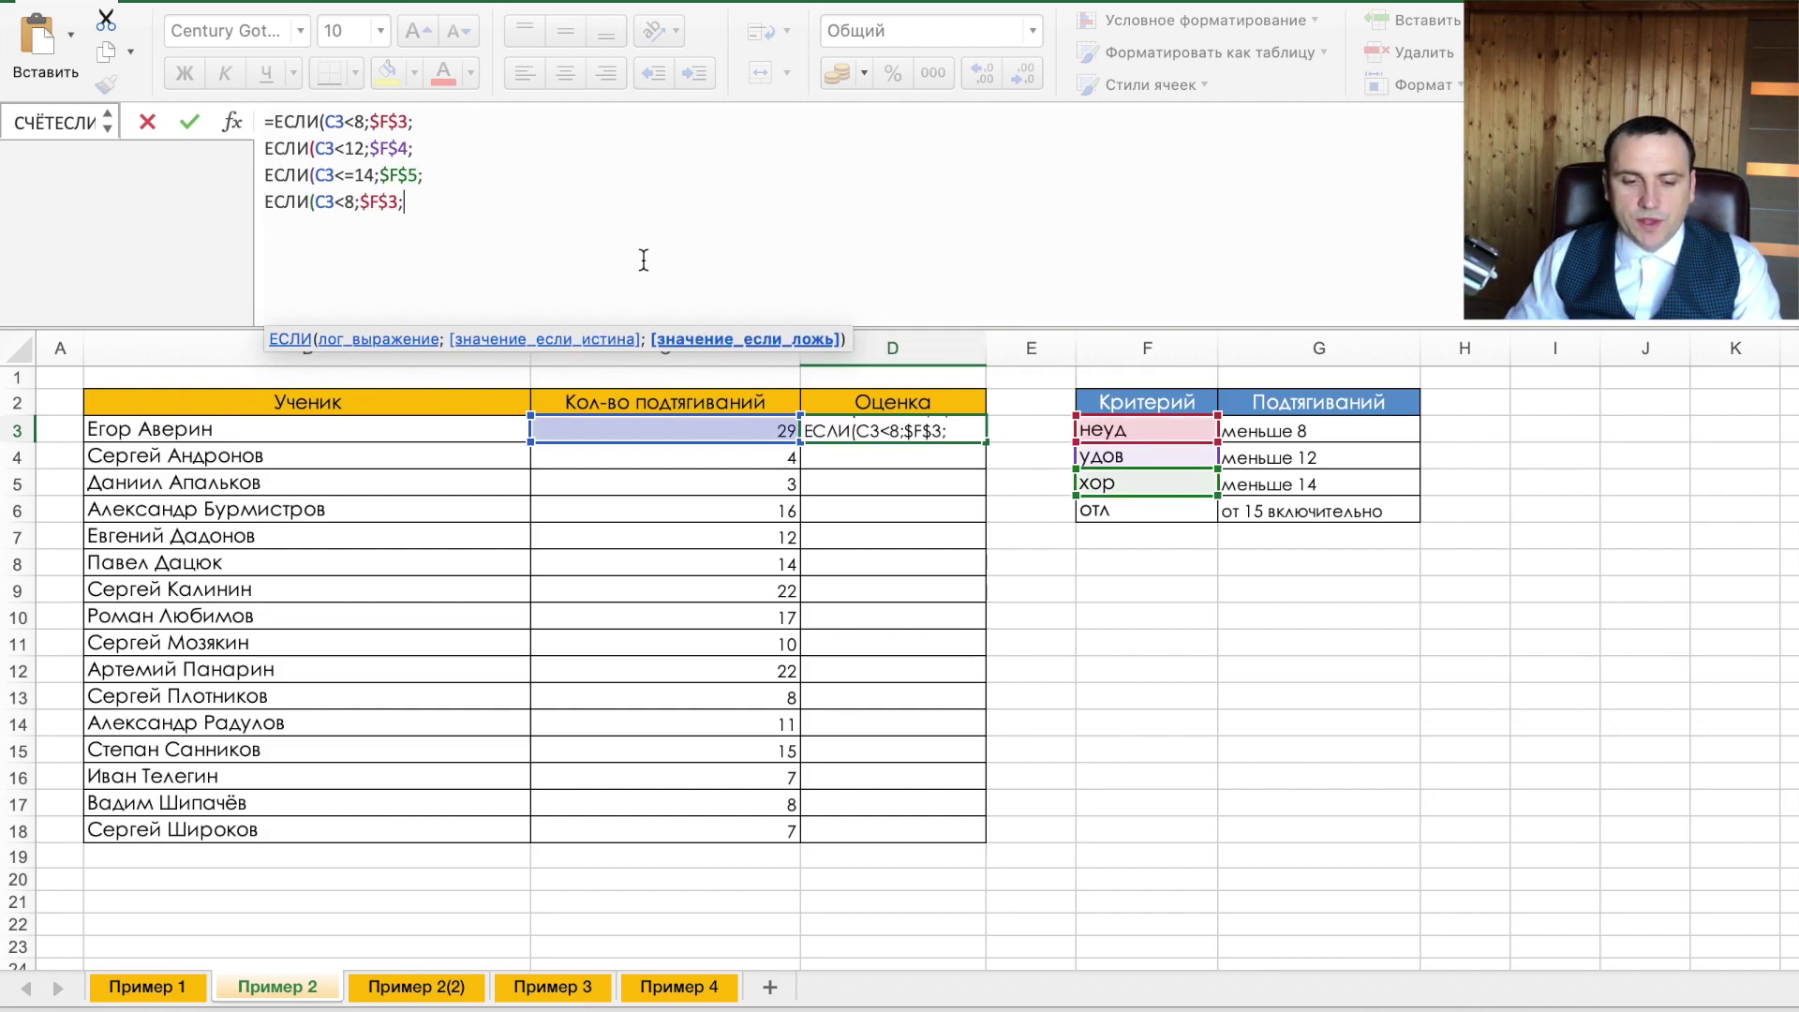
{"action": "left_click_drag", "start_coordinate": [405, 203], "coordinate": [255, 202]}
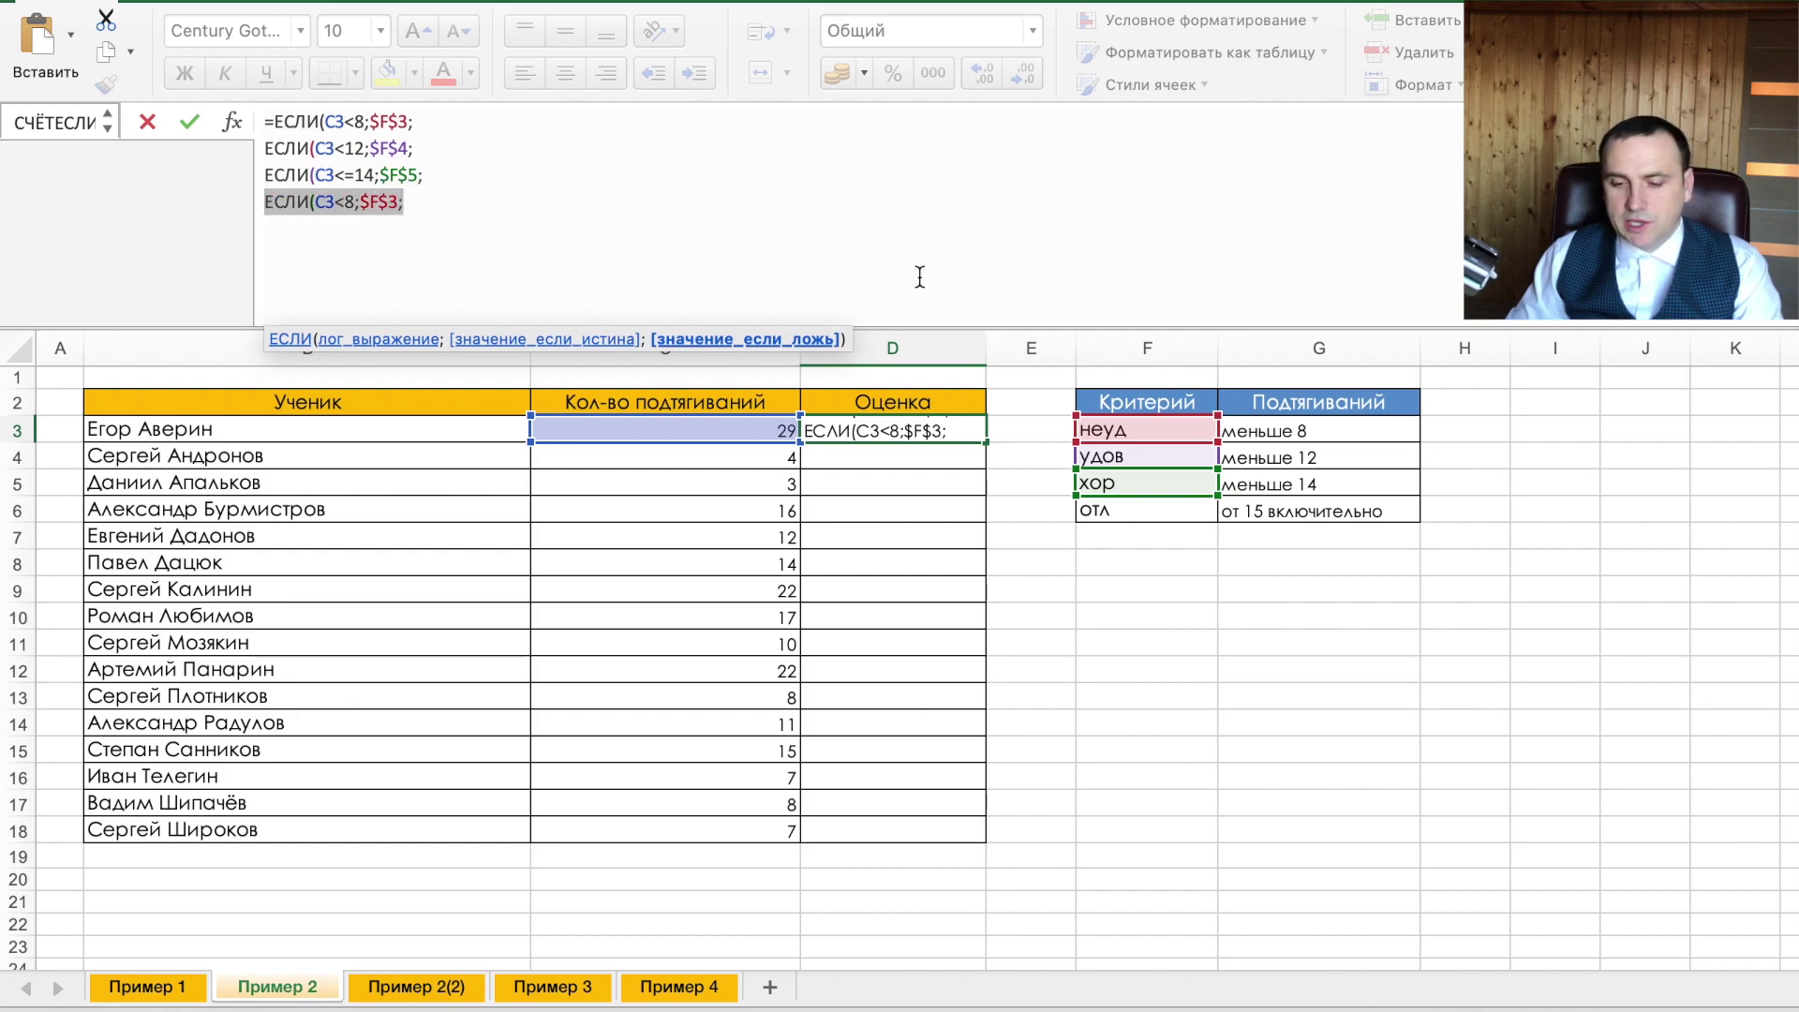
{"action": "left_click", "coordinate": [1162, 516]}
{"action": "key", "text": "F4"}
{"action": "key", "text": "Return"}
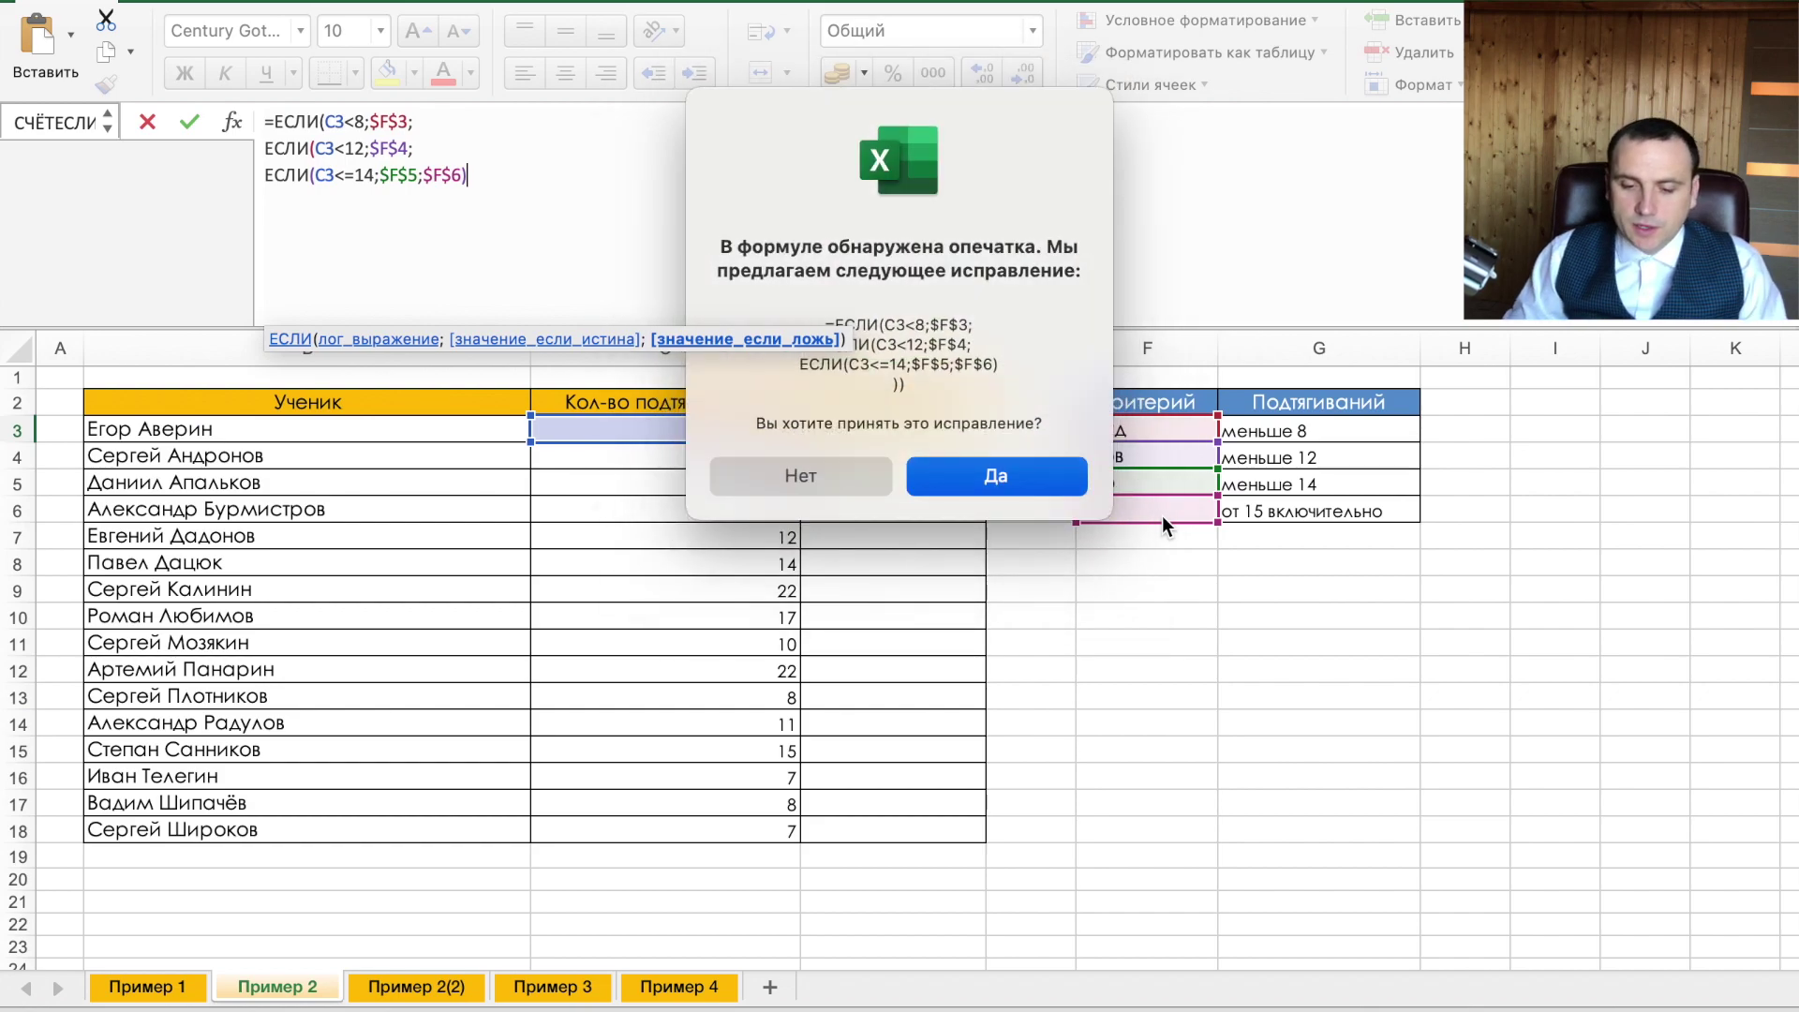
{"action": "key", "text": "Return"}
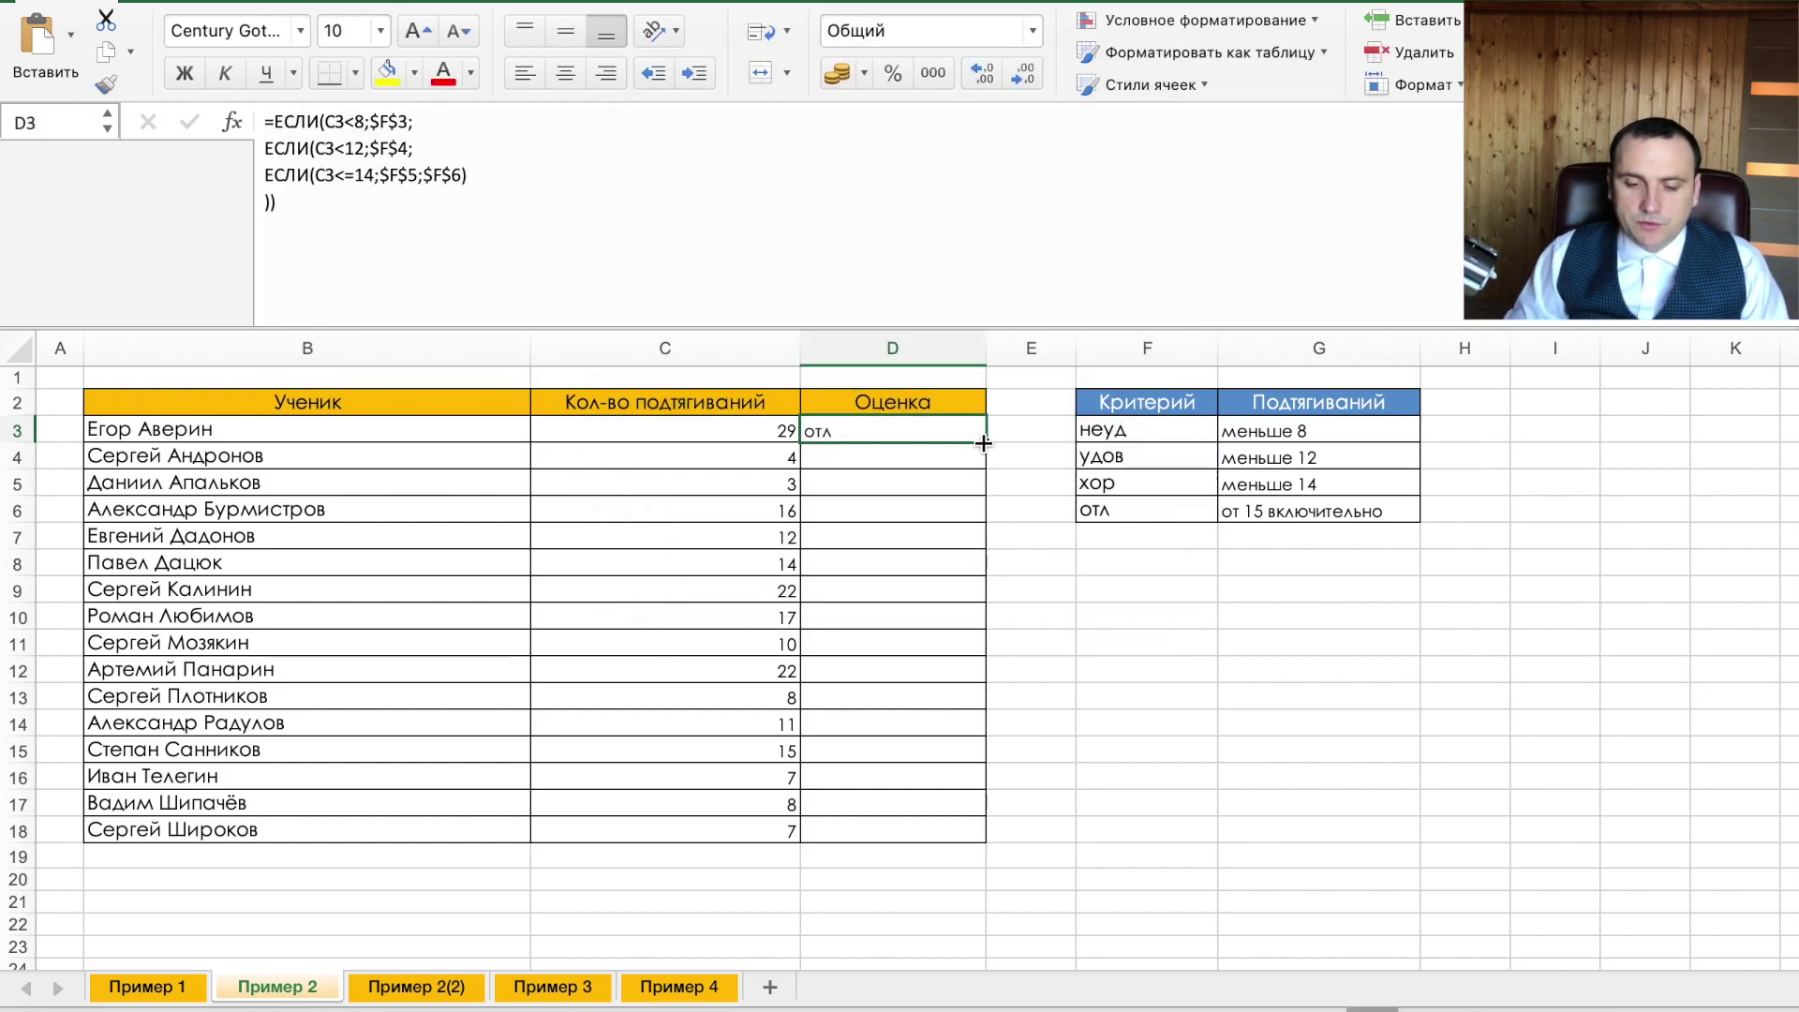
- Fill the grades down to row 18, right-align them, and change C10 to 15
{"action": "double_click", "coordinate": [979, 447]}
{"action": "left_click", "coordinate": [607, 73]}
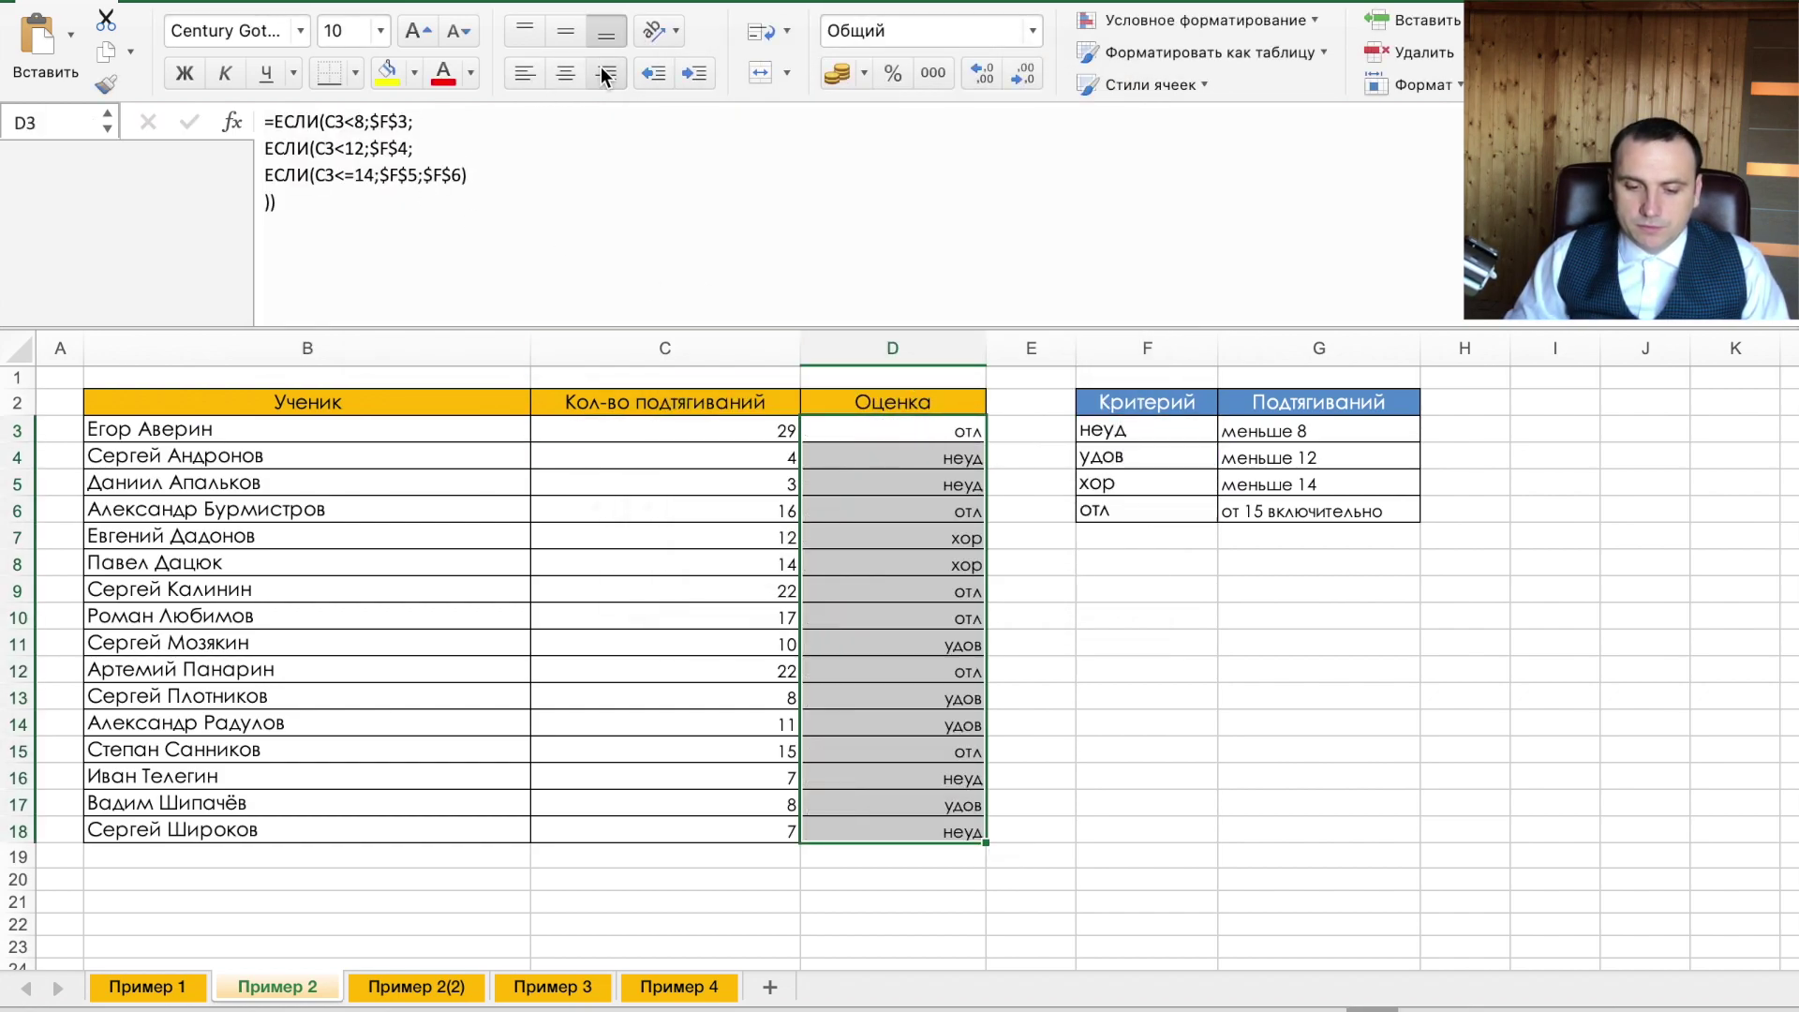
{"action": "left_click", "coordinate": [747, 456]}
{"action": "left_click", "coordinate": [709, 619]}
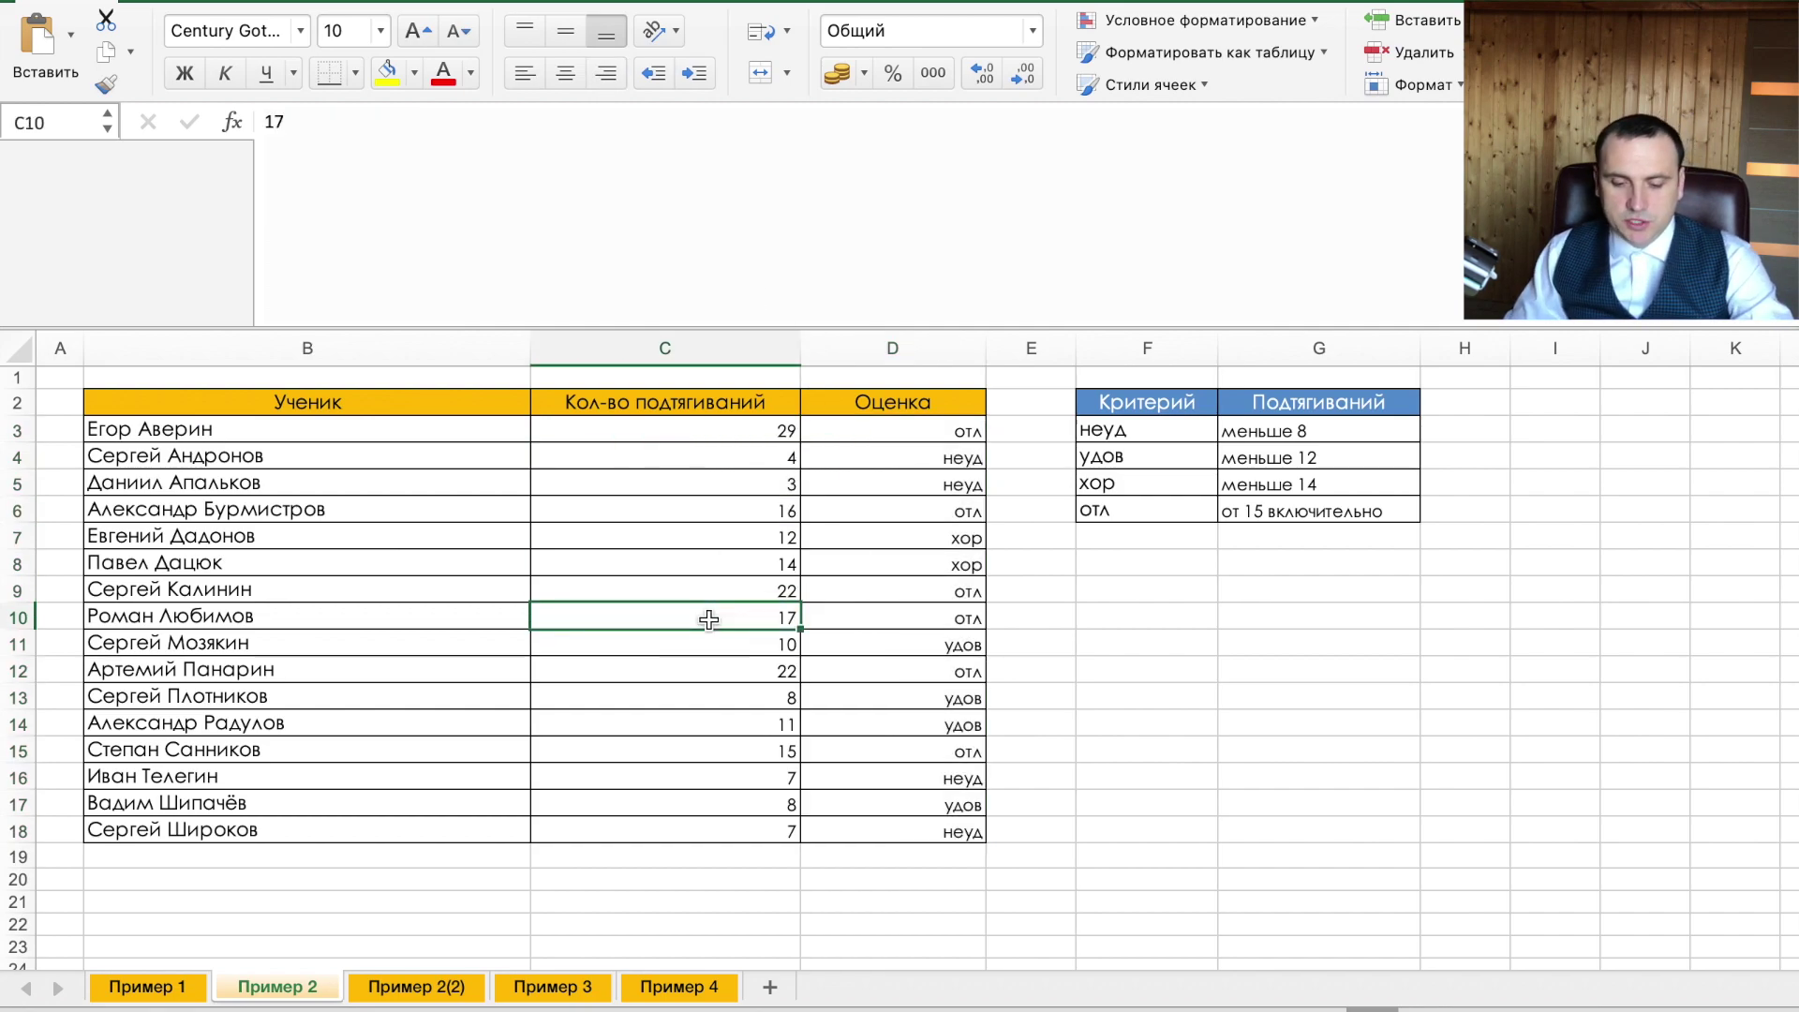
{"action": "type", "text": "15"}
{"action": "left_click", "coordinate": [742, 717]}
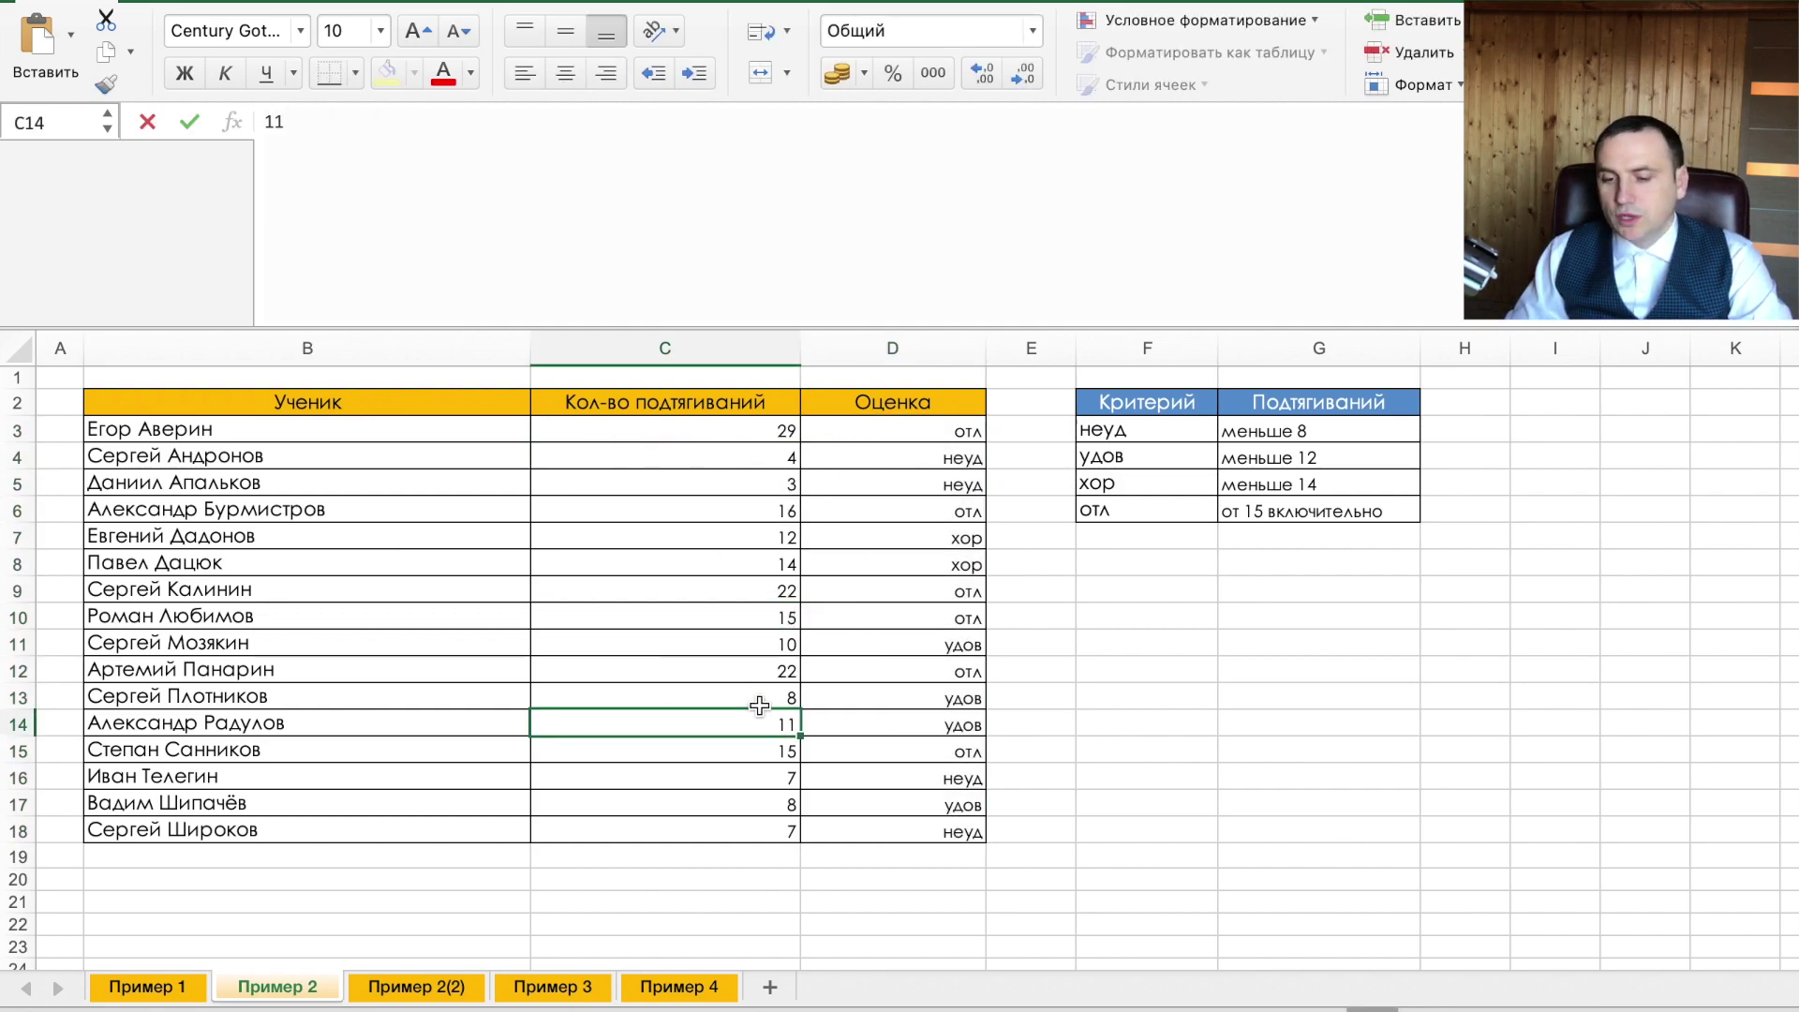
{"action": "left_click", "coordinate": [948, 592]}
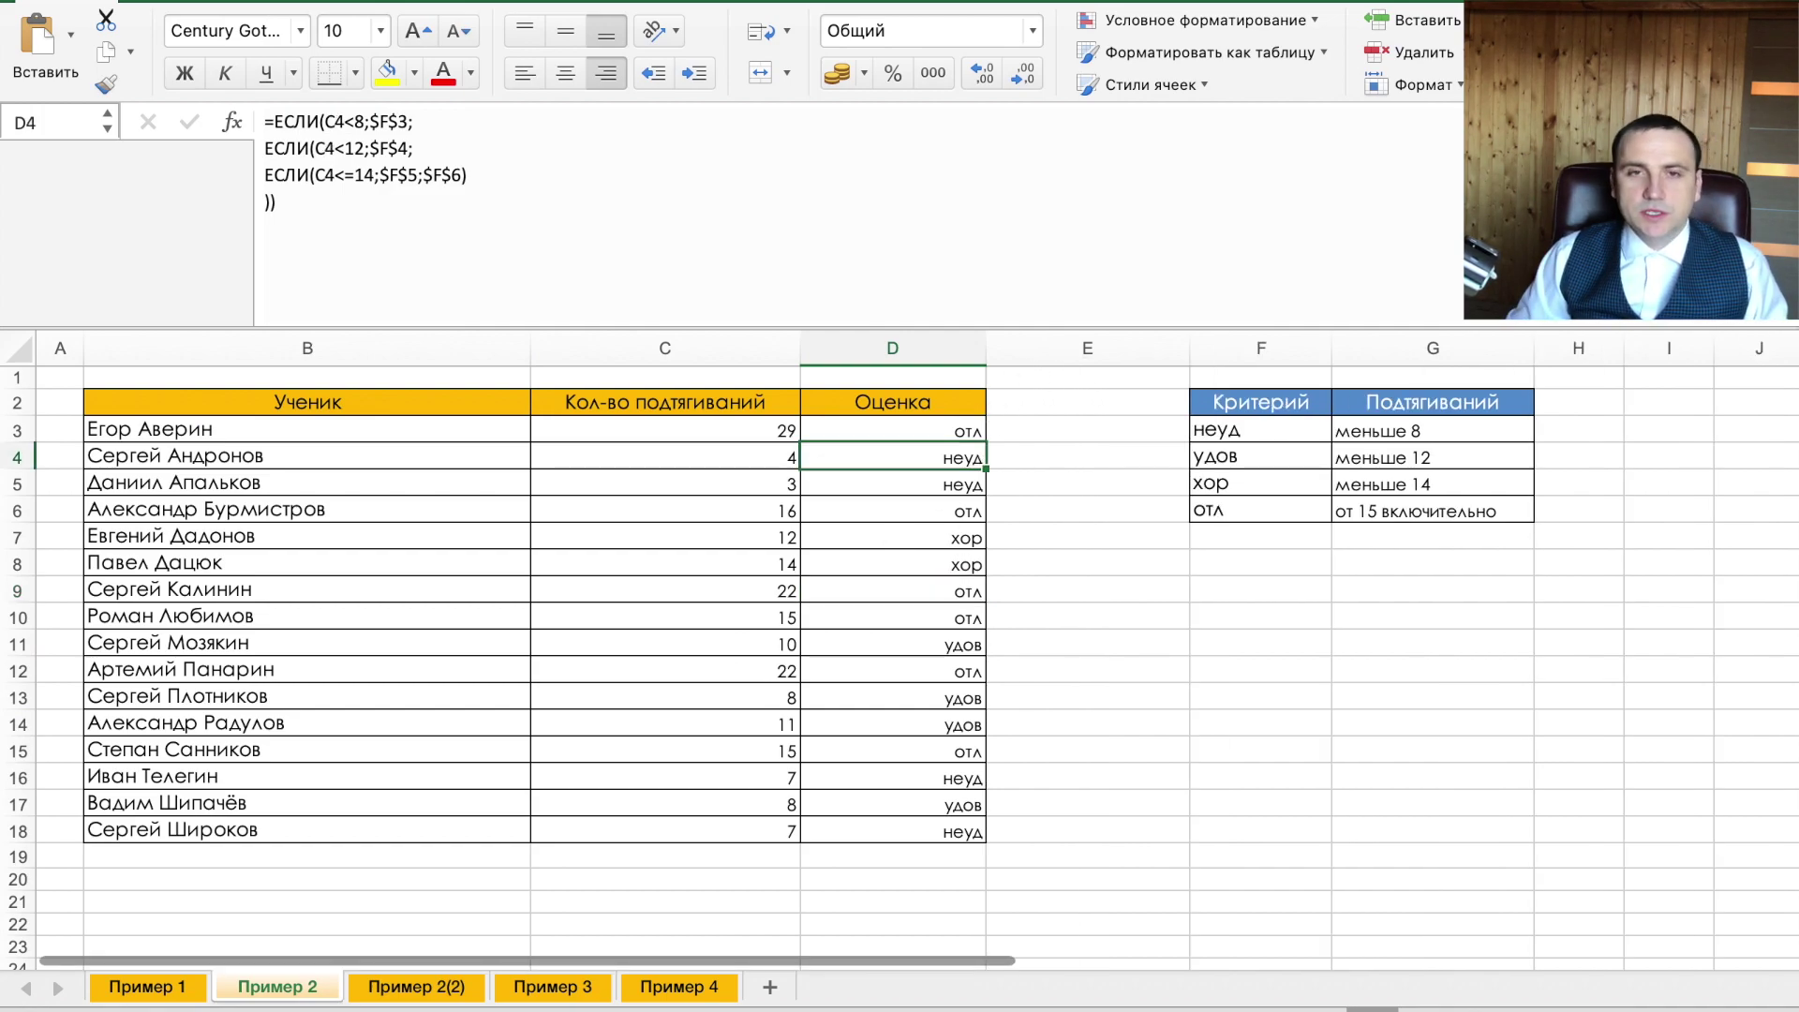
{"action": "left_click", "coordinate": [419, 991]}
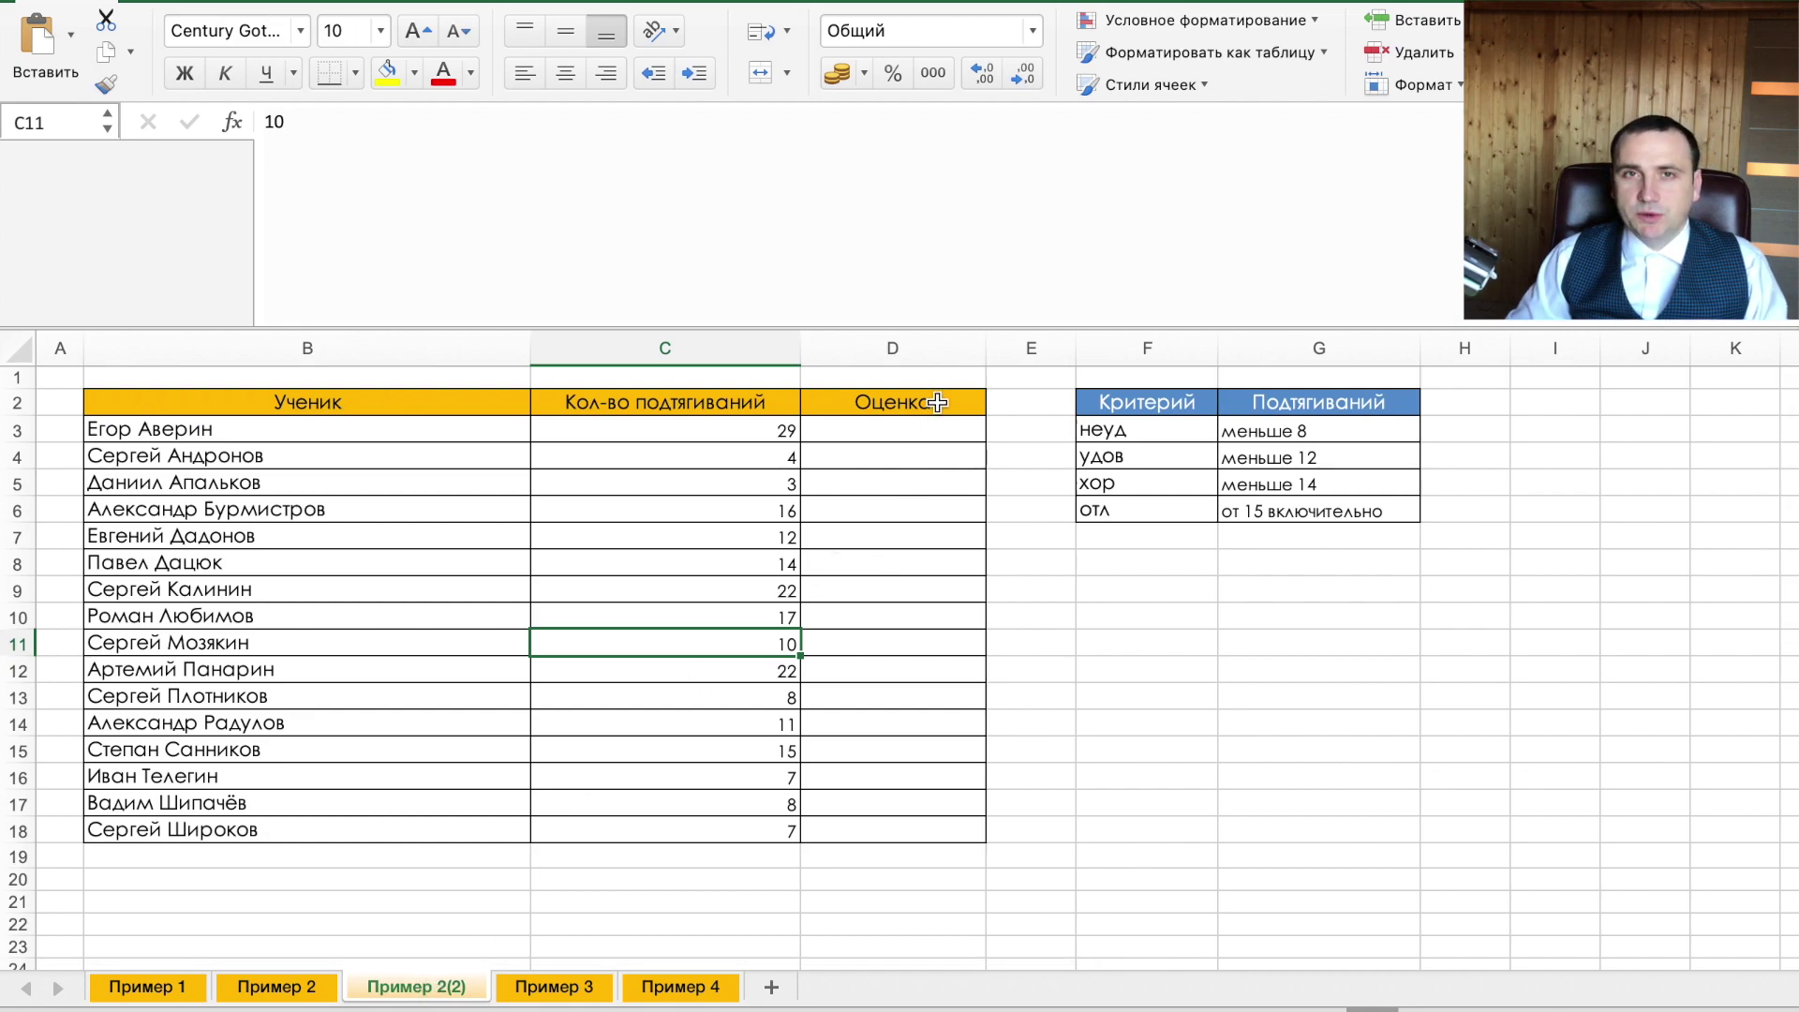
- Start an ЕСЛИМН function in D3 of the Пример 2(2) sheet
{"action": "left_click", "coordinate": [865, 433]}
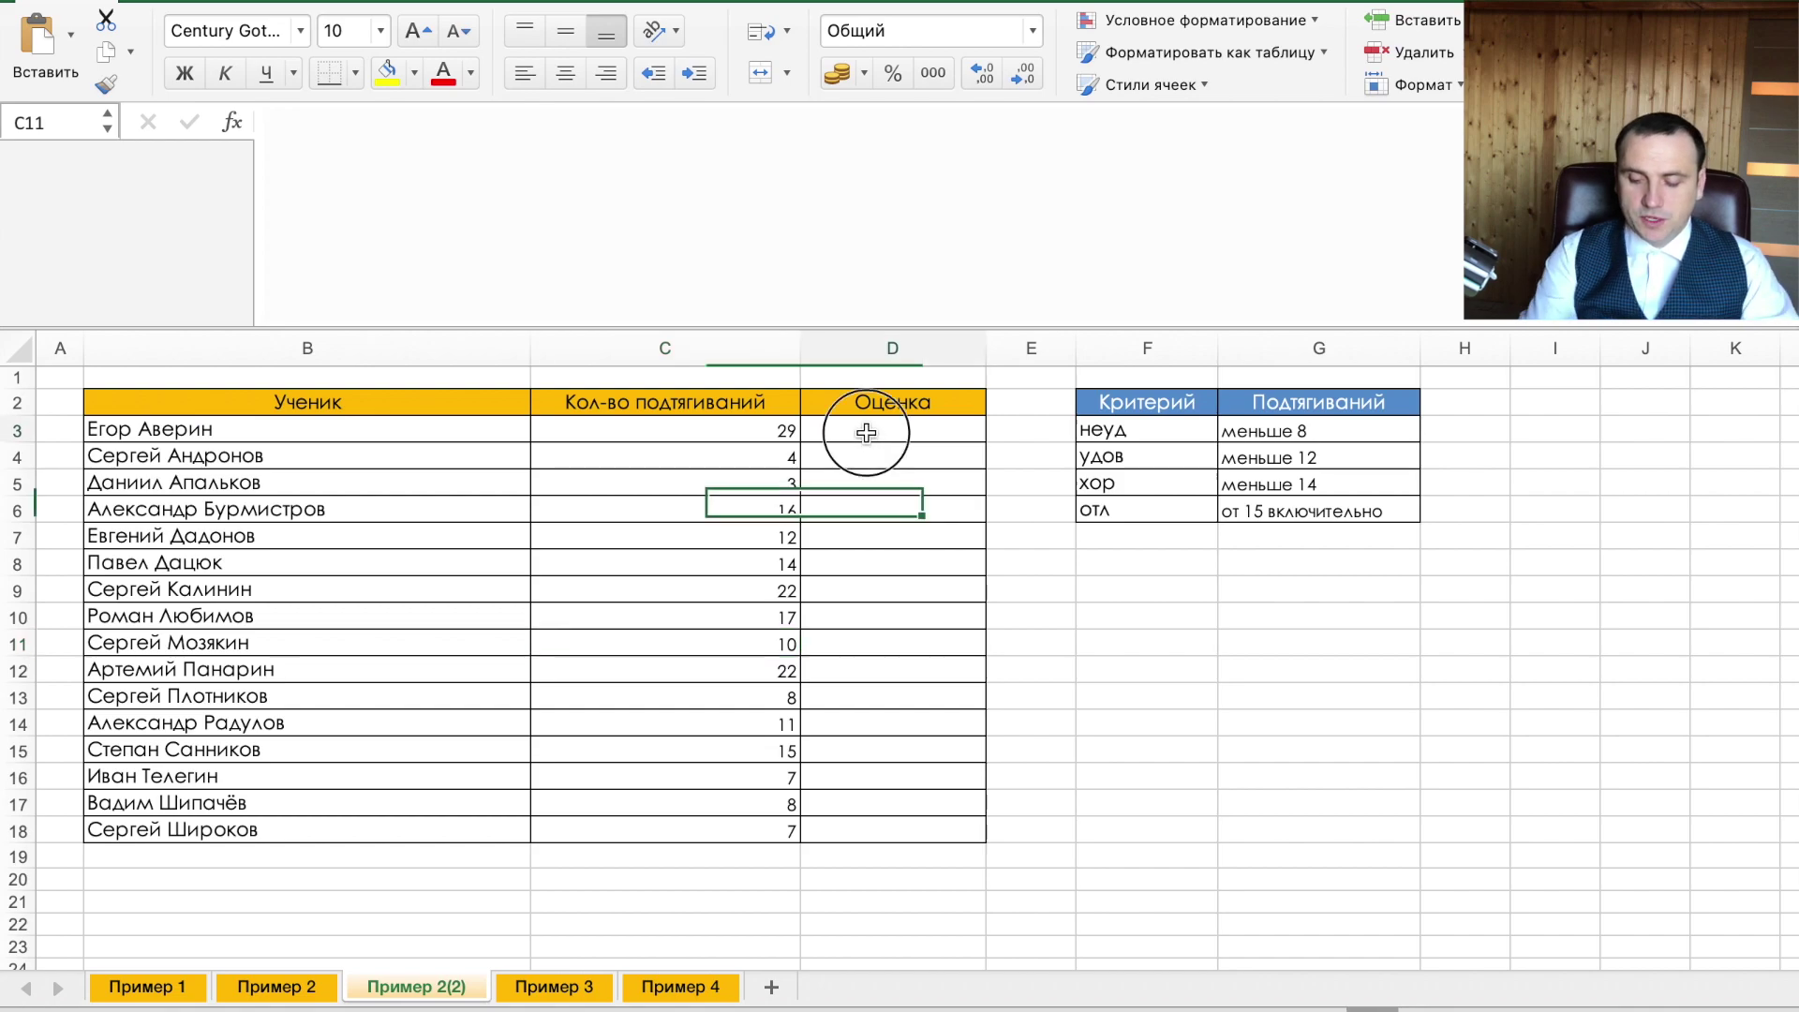
{"action": "type", "text": "=если"}
{"action": "key", "text": "BackSpace"}
{"action": "key", "text": "BackSpace"}
{"action": "key", "text": "BackSpace"}
{"action": "type", "text": "t"}
{"action": "key", "text": "BackSpace"}
{"action": "type", "text": "если"}
{"action": "key", "text": "Down"}
{"action": "key", "text": "Down"}
{"action": "type", "text": "й"}
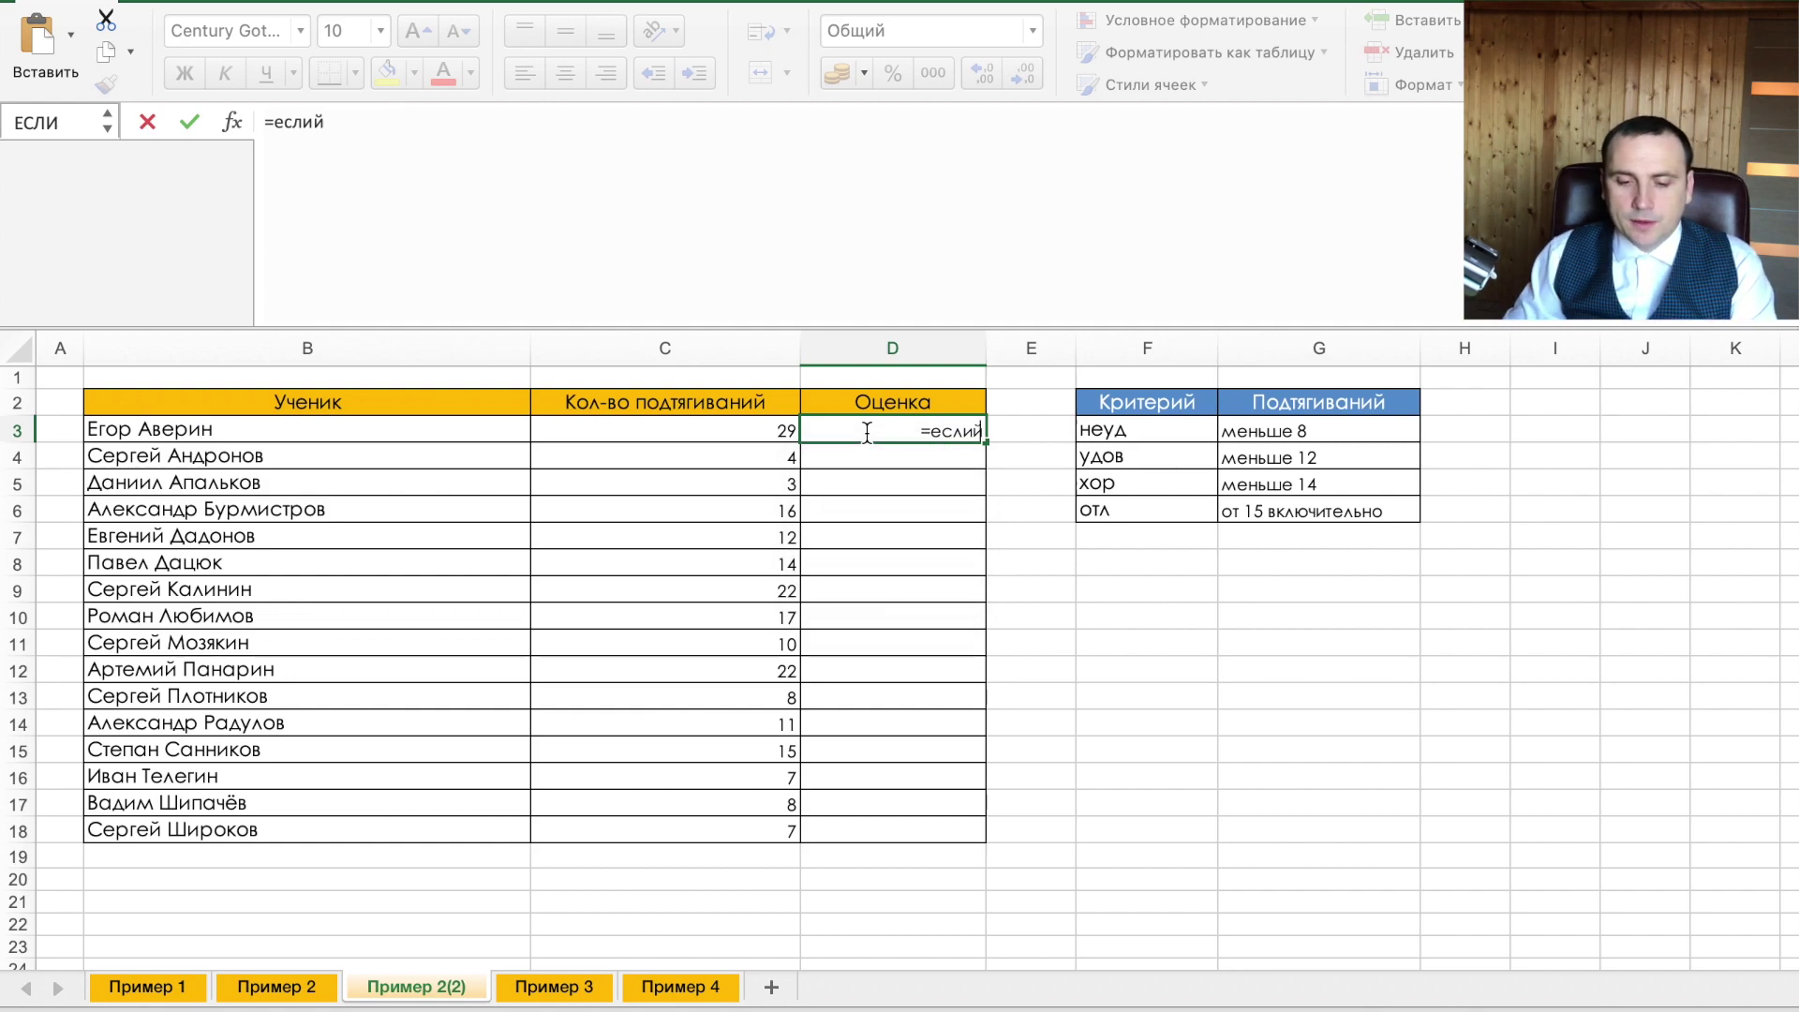
{"action": "key", "text": "BackSpace"}
{"action": "type", "text": "м"}
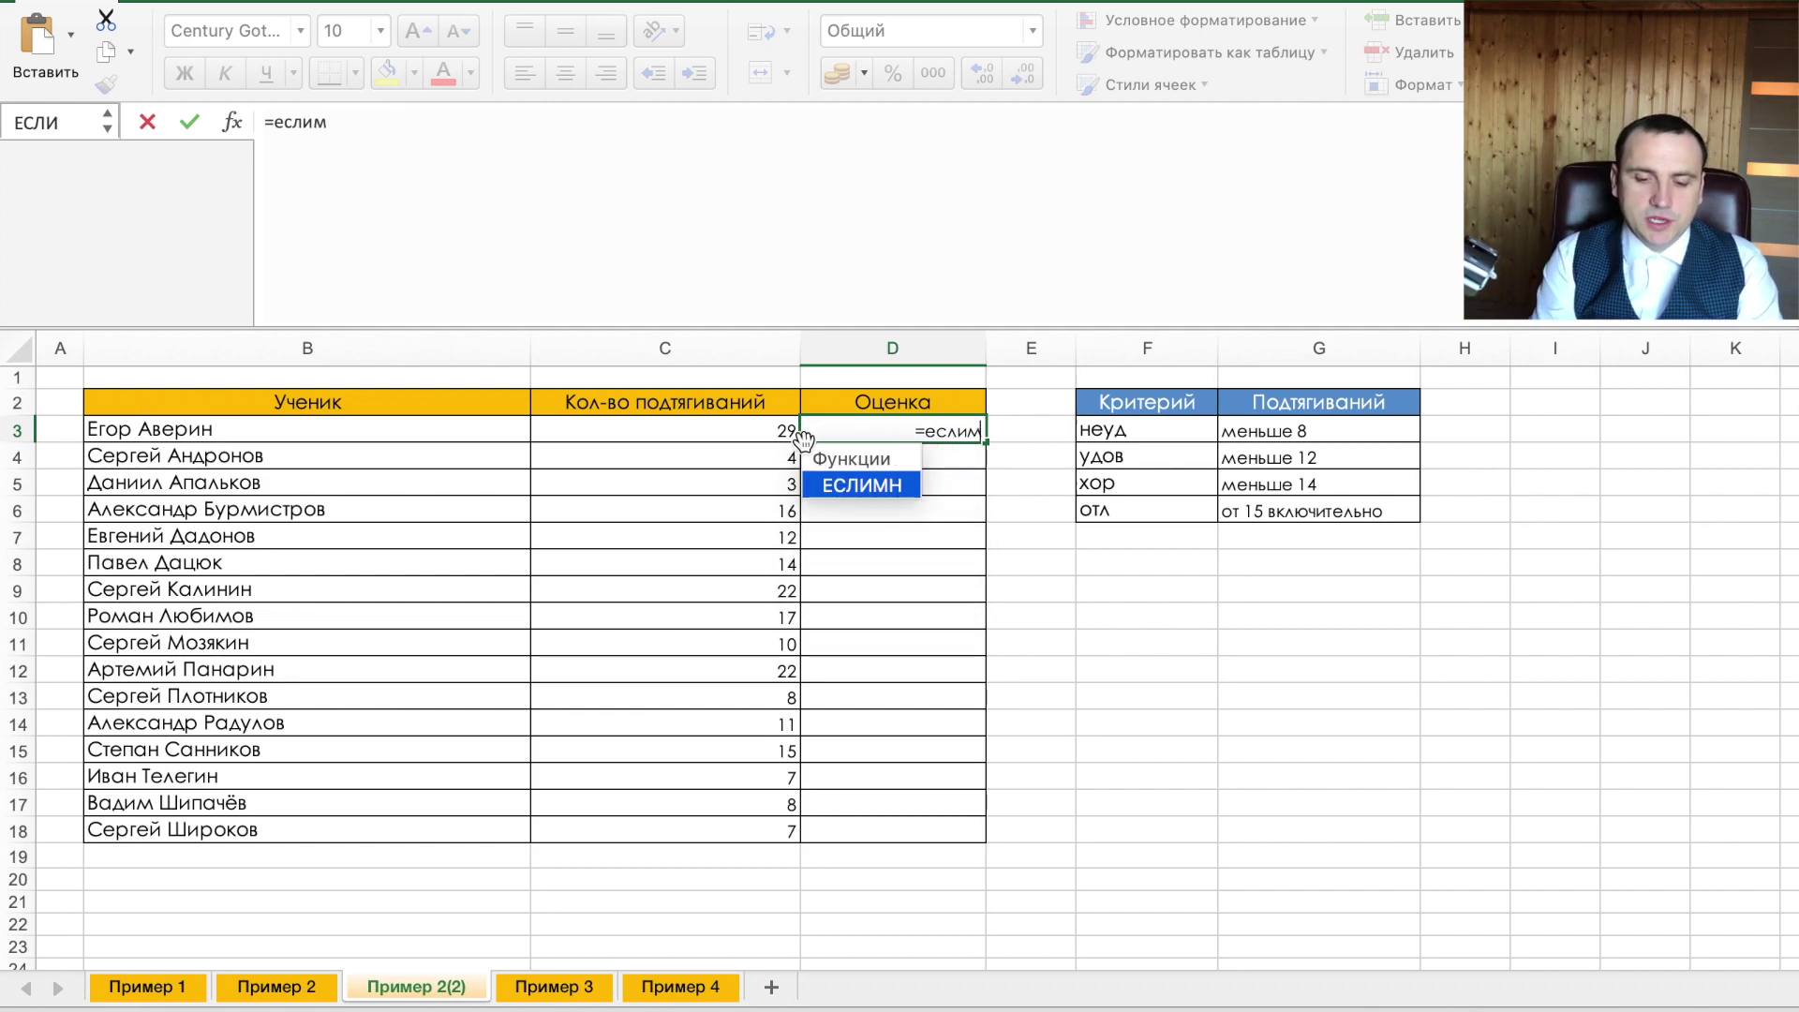
{"action": "key", "text": "Tab"}
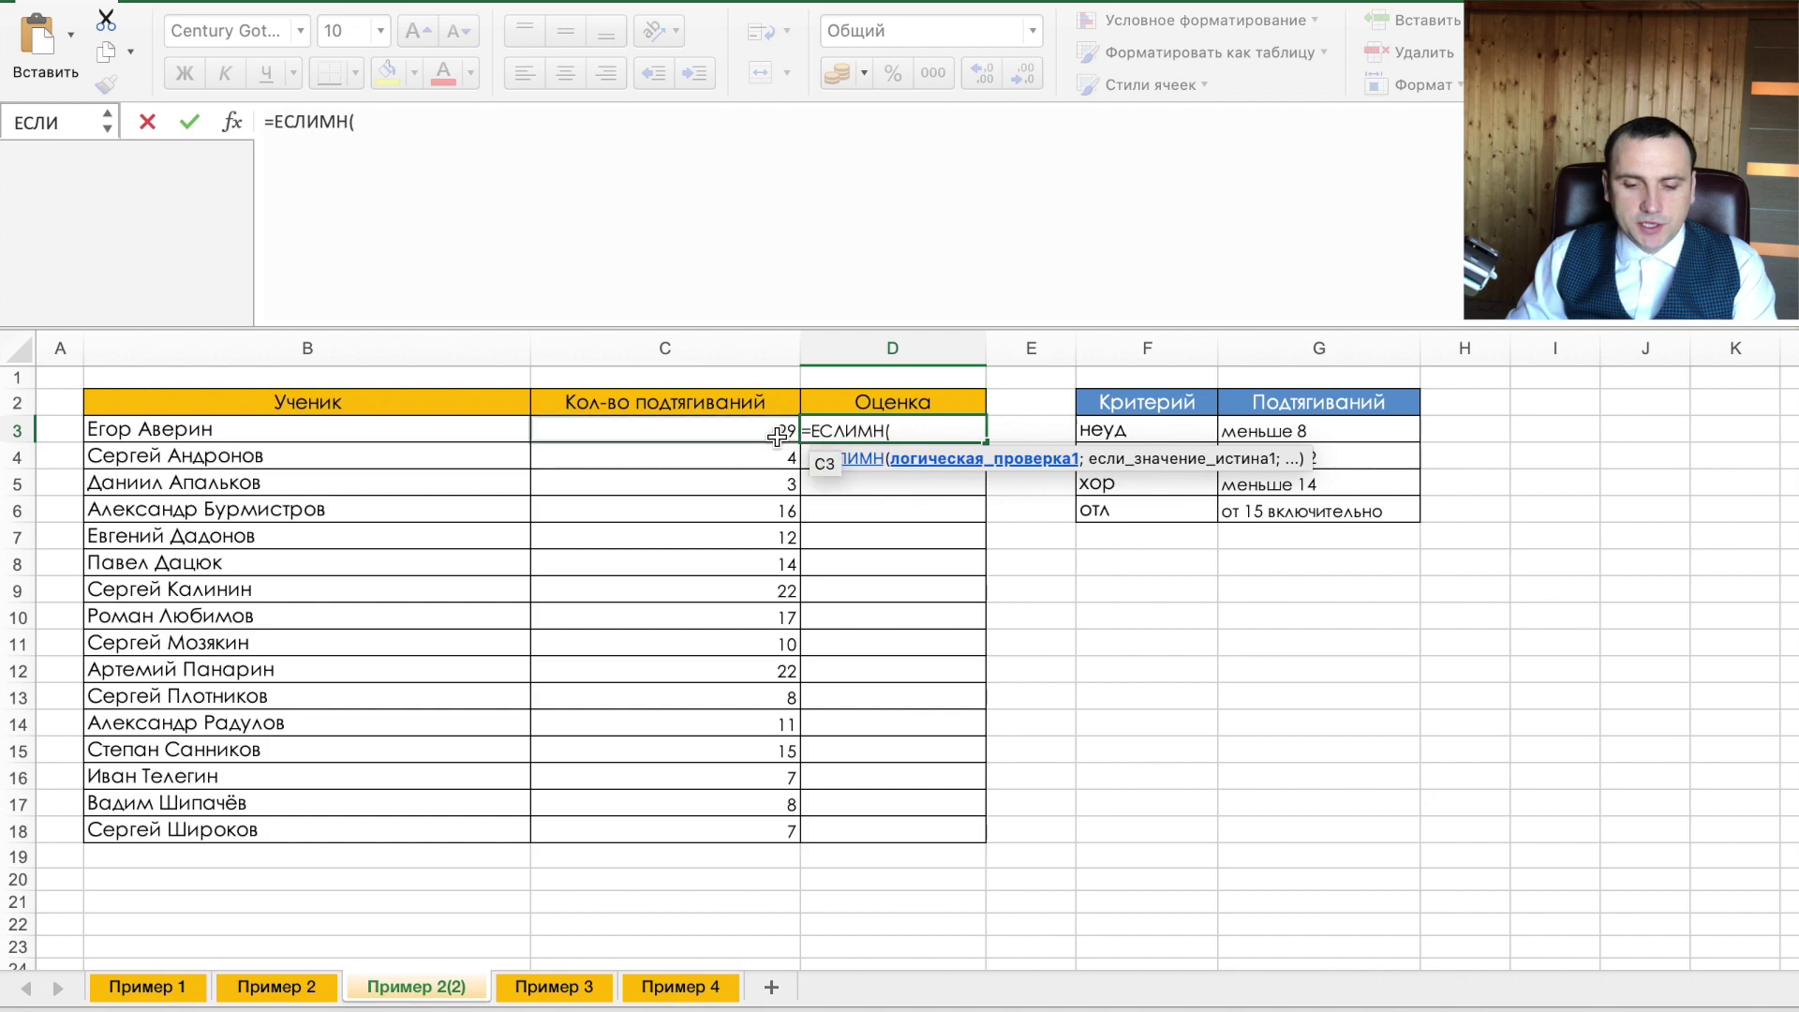
- Add conditions C3<8 returning $F$3 and C3<12 returning $F$4
{"action": "left_click", "coordinate": [771, 433]}
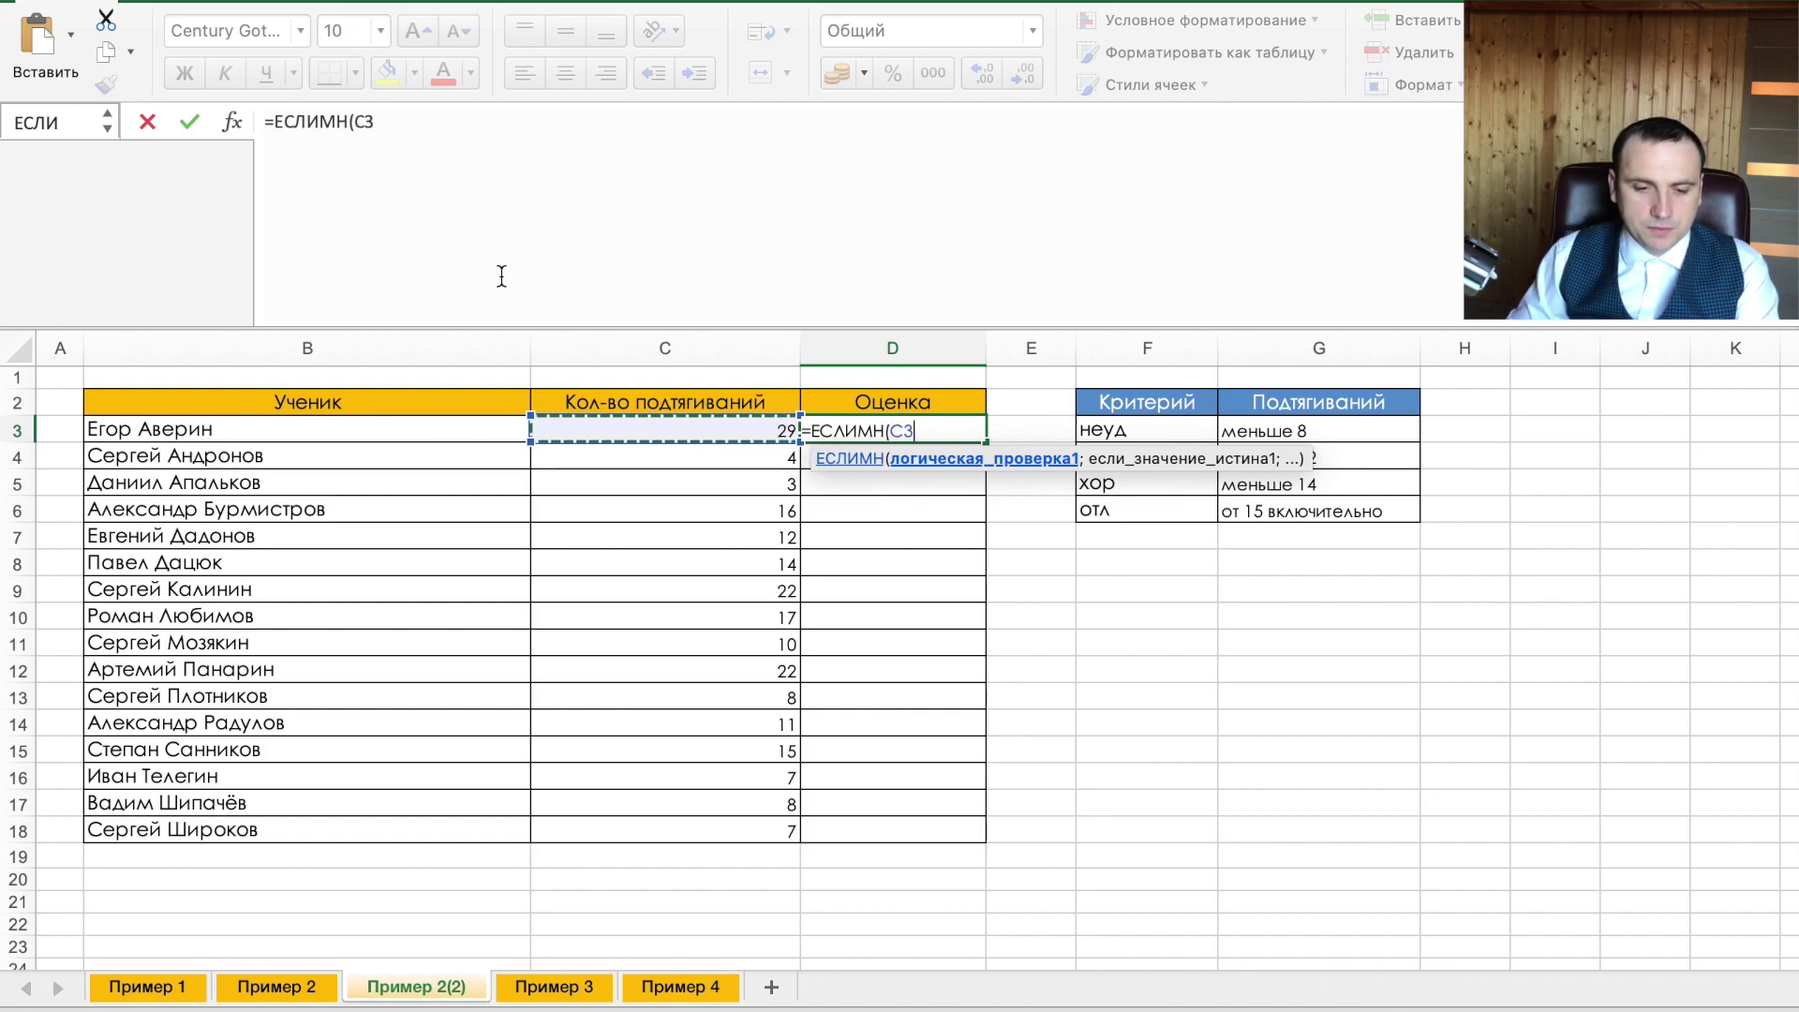
{"action": "left_click", "coordinate": [430, 124]}
{"action": "type", "text": "<"}
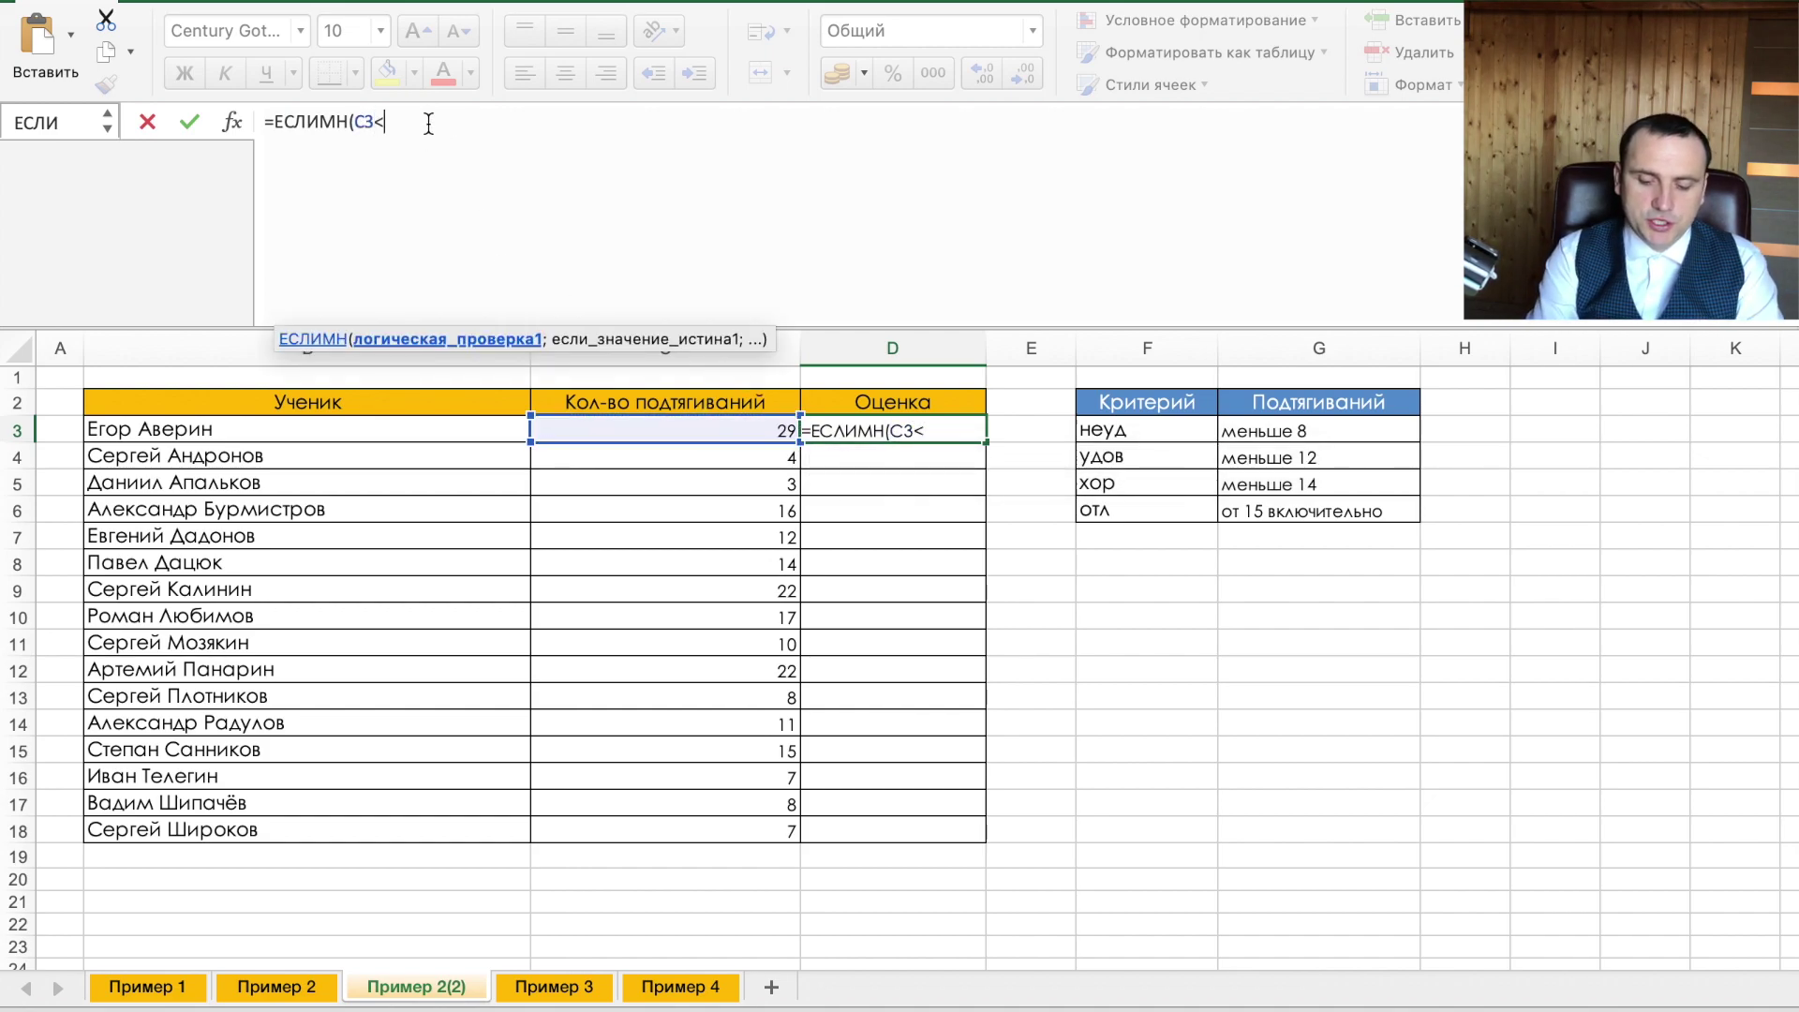
{"action": "type", "text": "8;"}
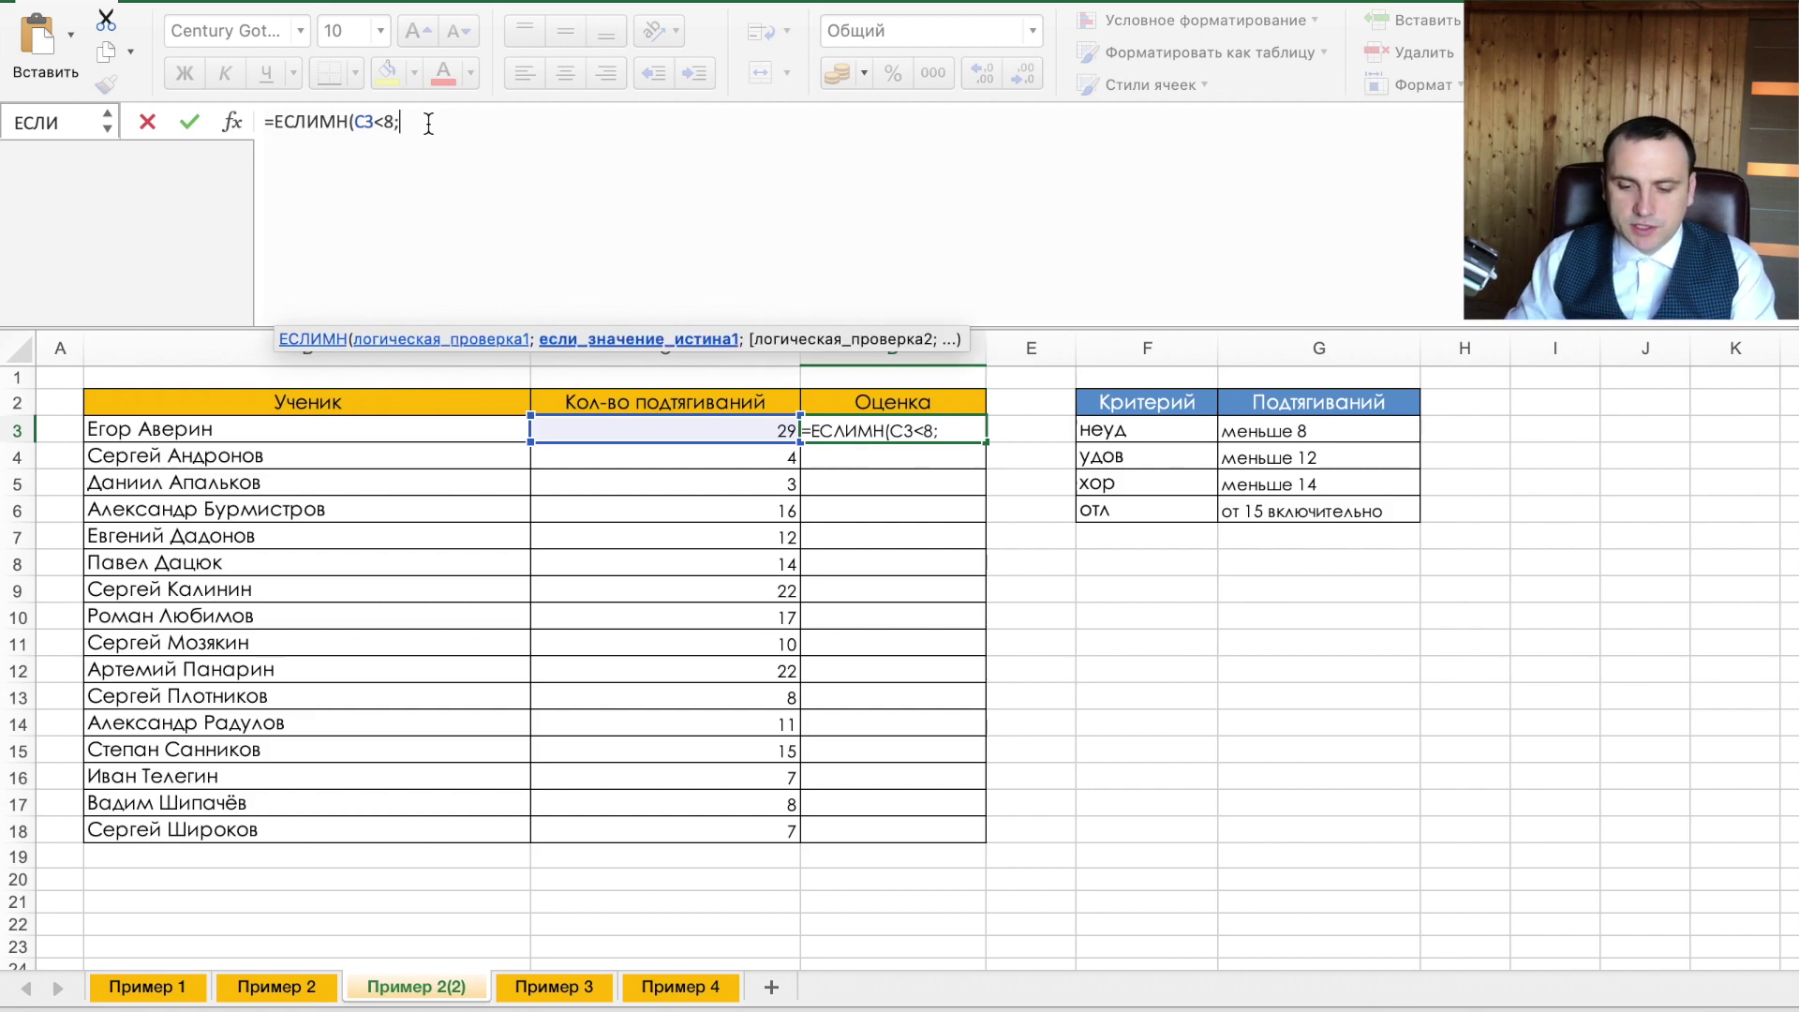
{"action": "left_click", "coordinate": [1188, 433]}
{"action": "key", "text": "F4"}
{"action": "type", "text": ";"}
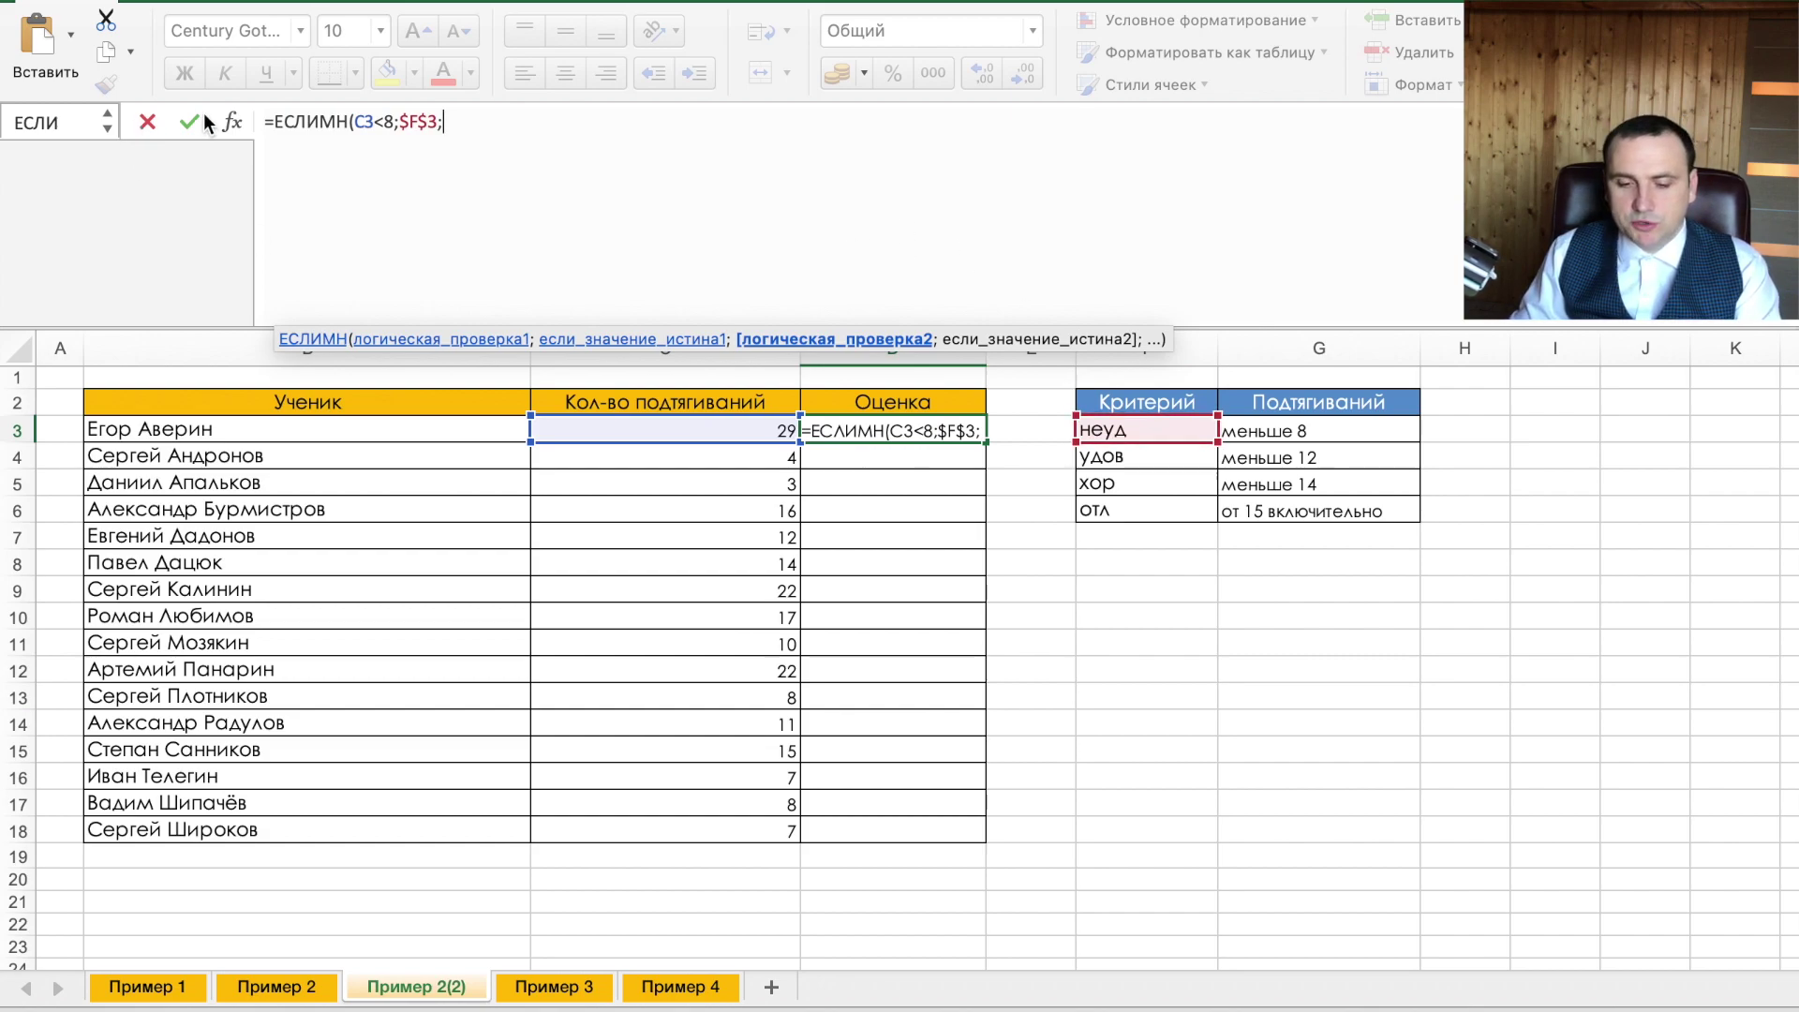
{"action": "left_click", "coordinate": [697, 433]}
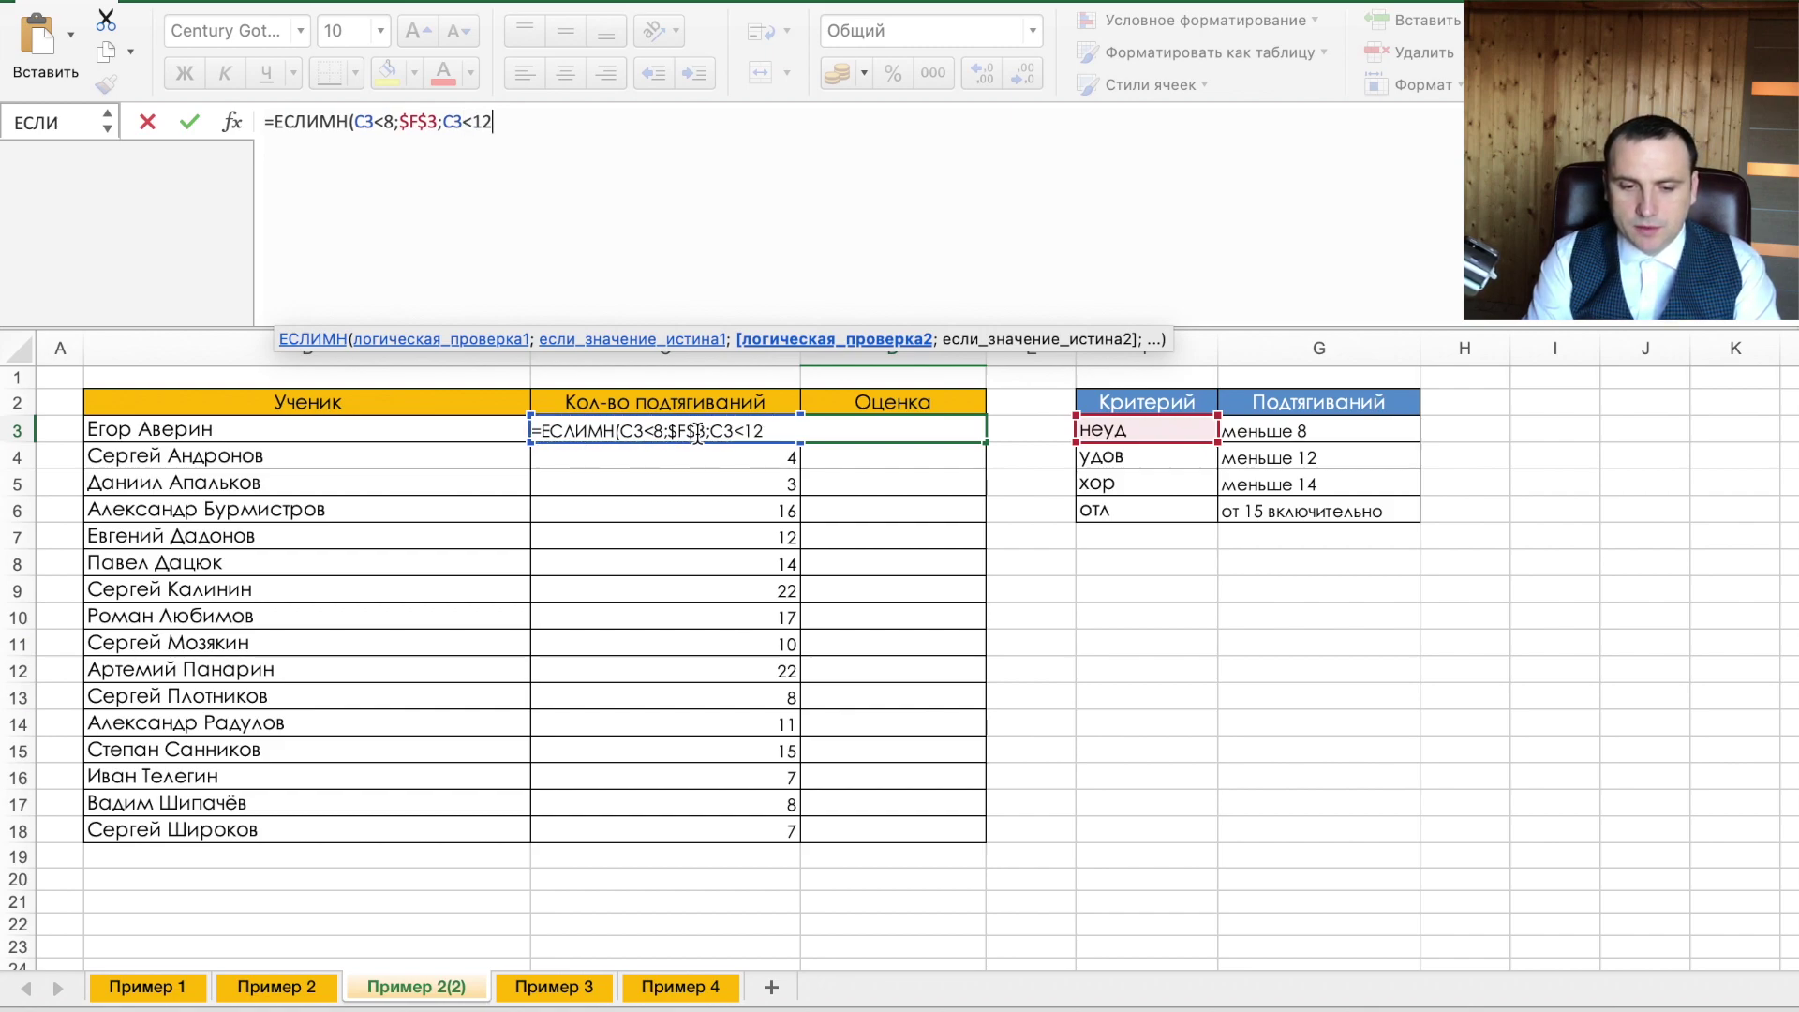
{"action": "type", "text": ";"}
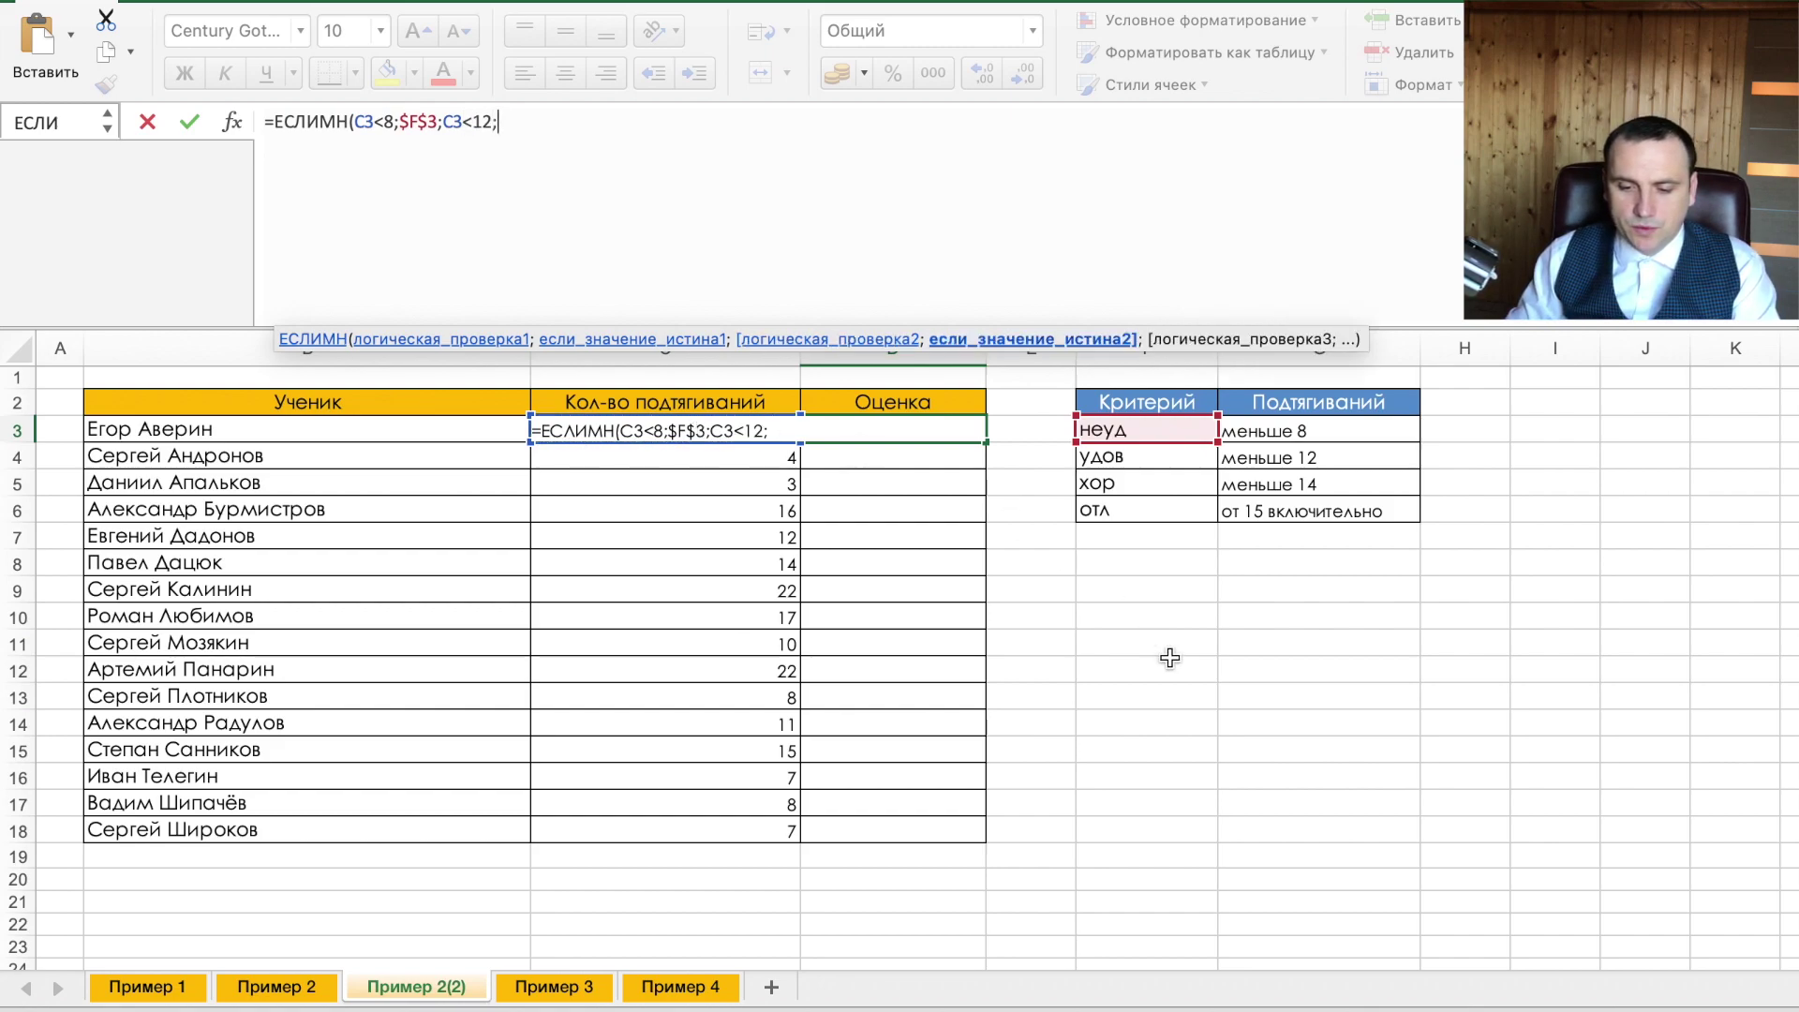
{"action": "left_click", "coordinate": [1149, 456]}
{"action": "key", "text": "F4"}
{"action": "type", "text": ";"}
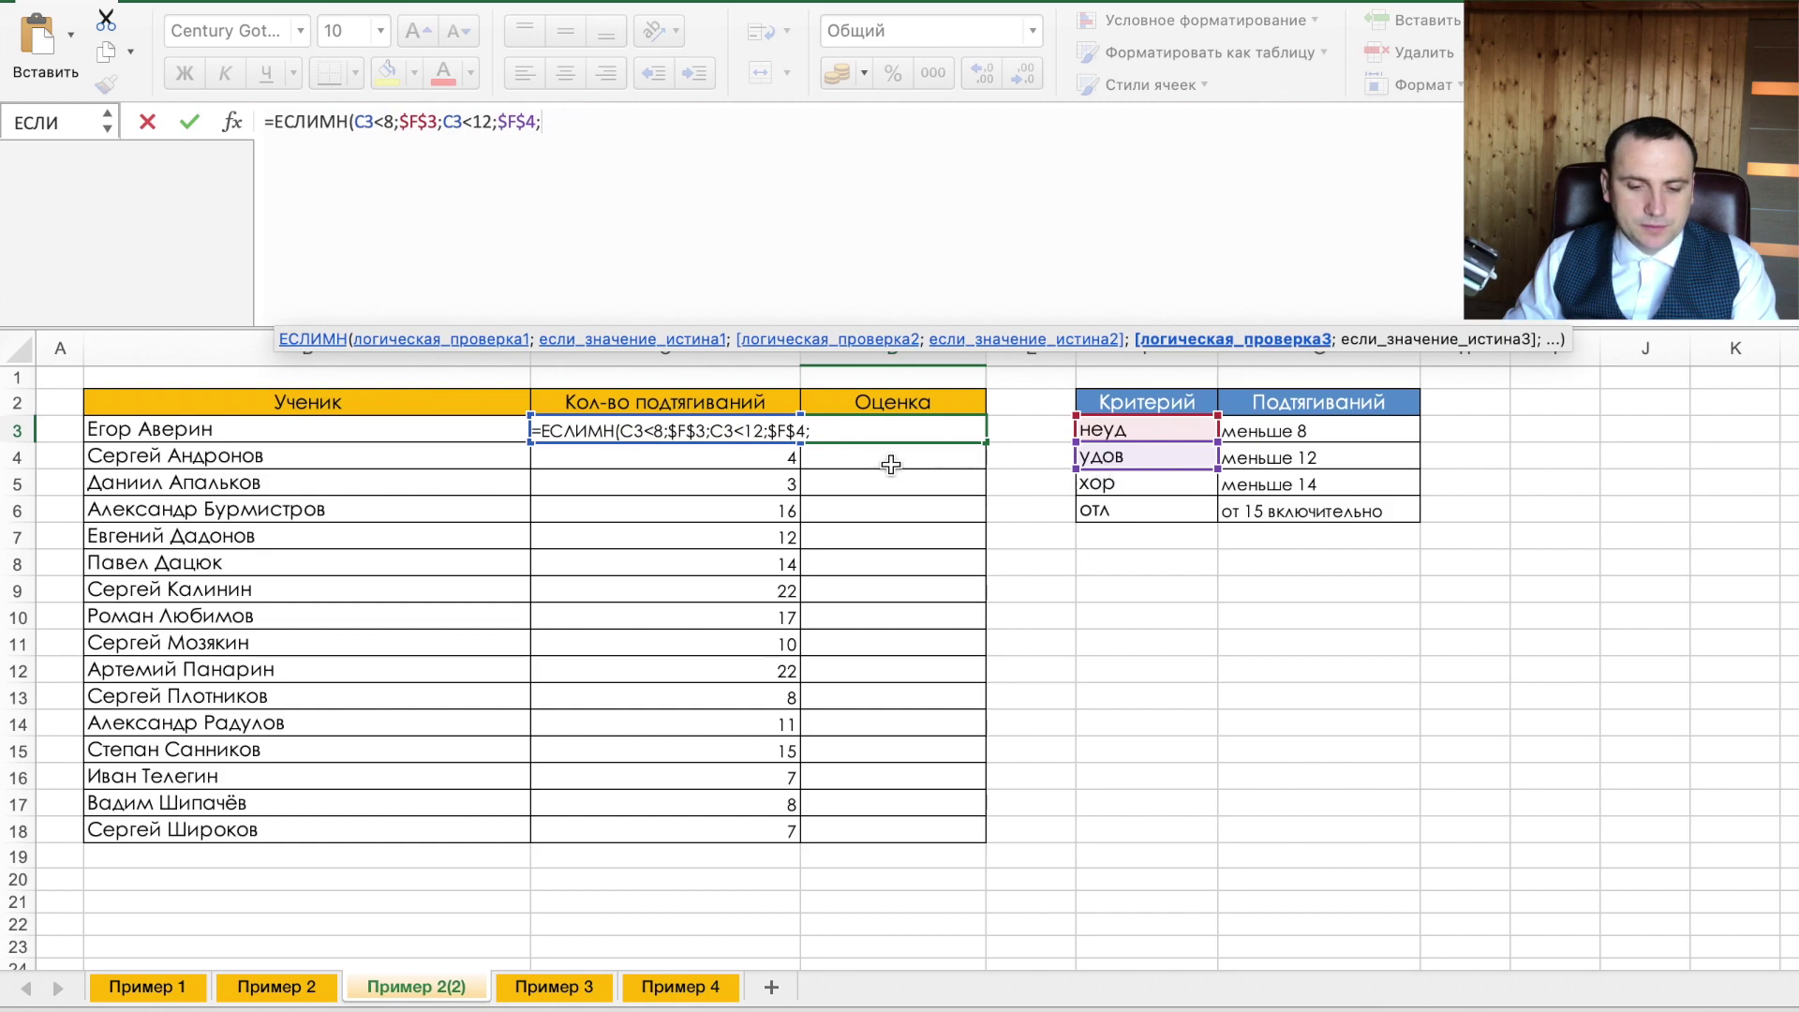
- Add C3<=14 returning F5 and C3>=15 returning $F$6, then commit
{"action": "left_click", "coordinate": [660, 434]}
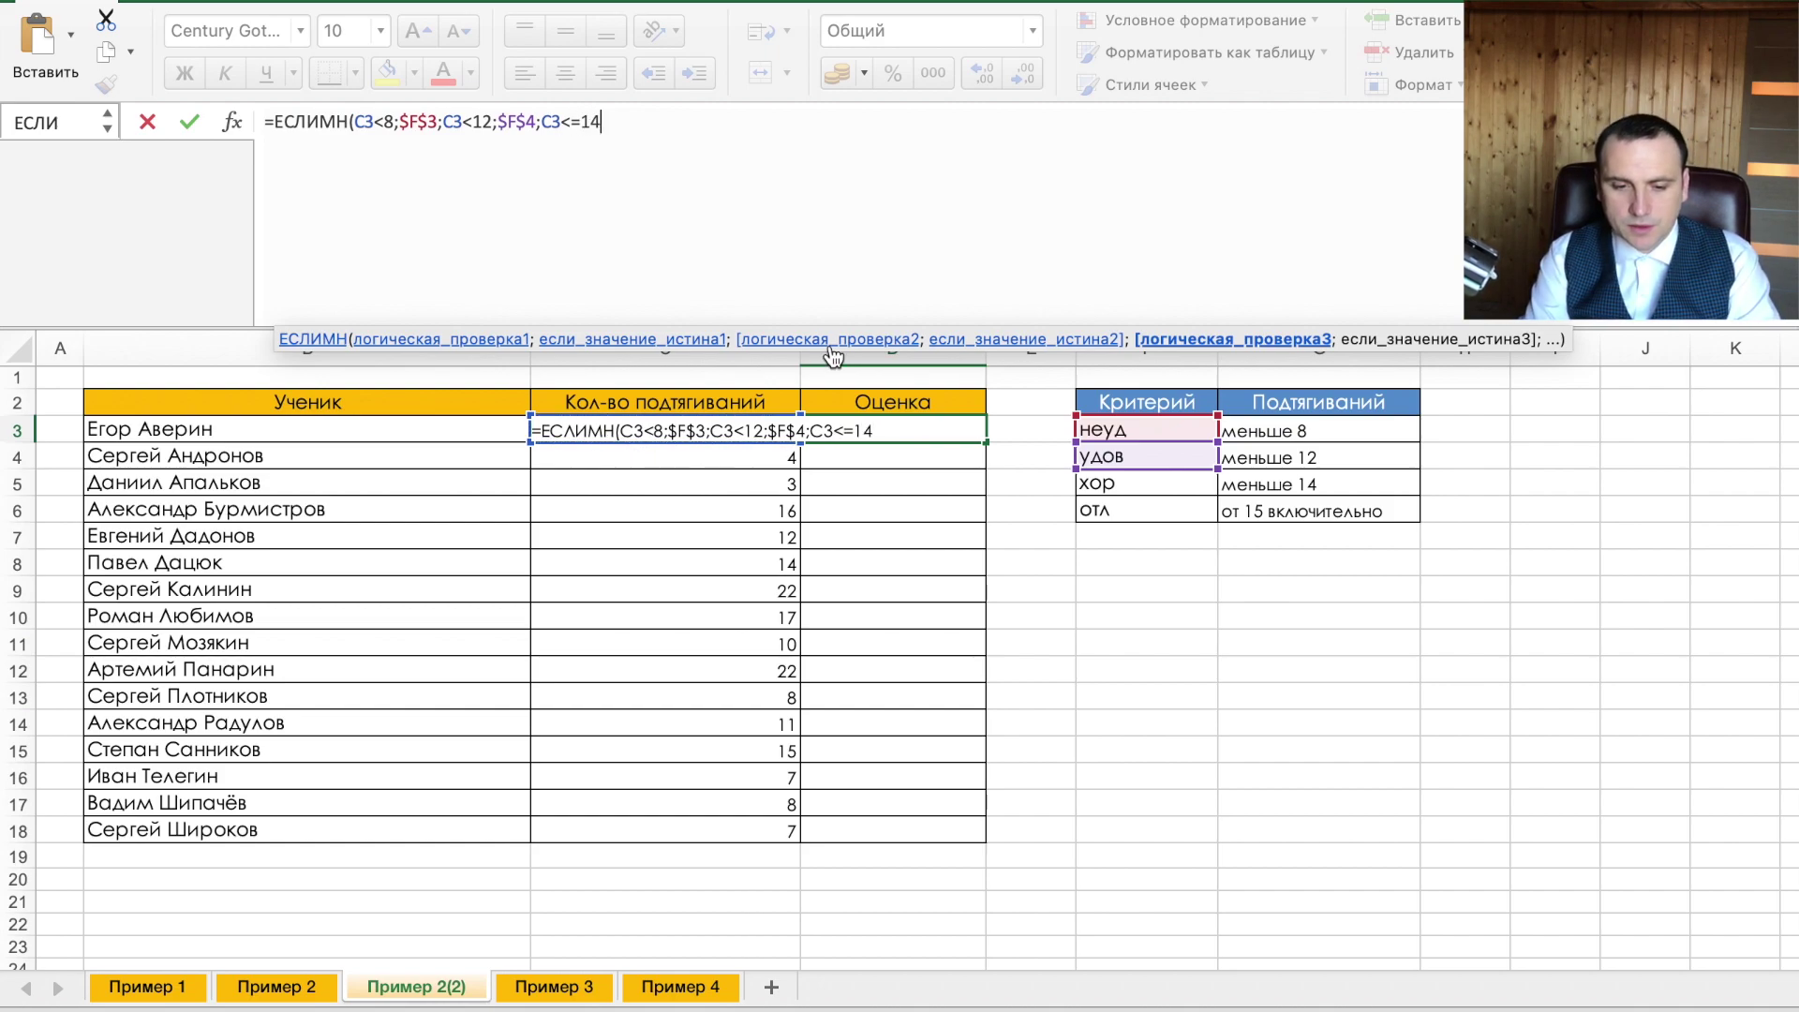
{"action": "type", "text": ";"}
{"action": "left_click", "coordinate": [1144, 483]}
{"action": "type", "text": ";"}
{"action": "left_click", "coordinate": [666, 430]}
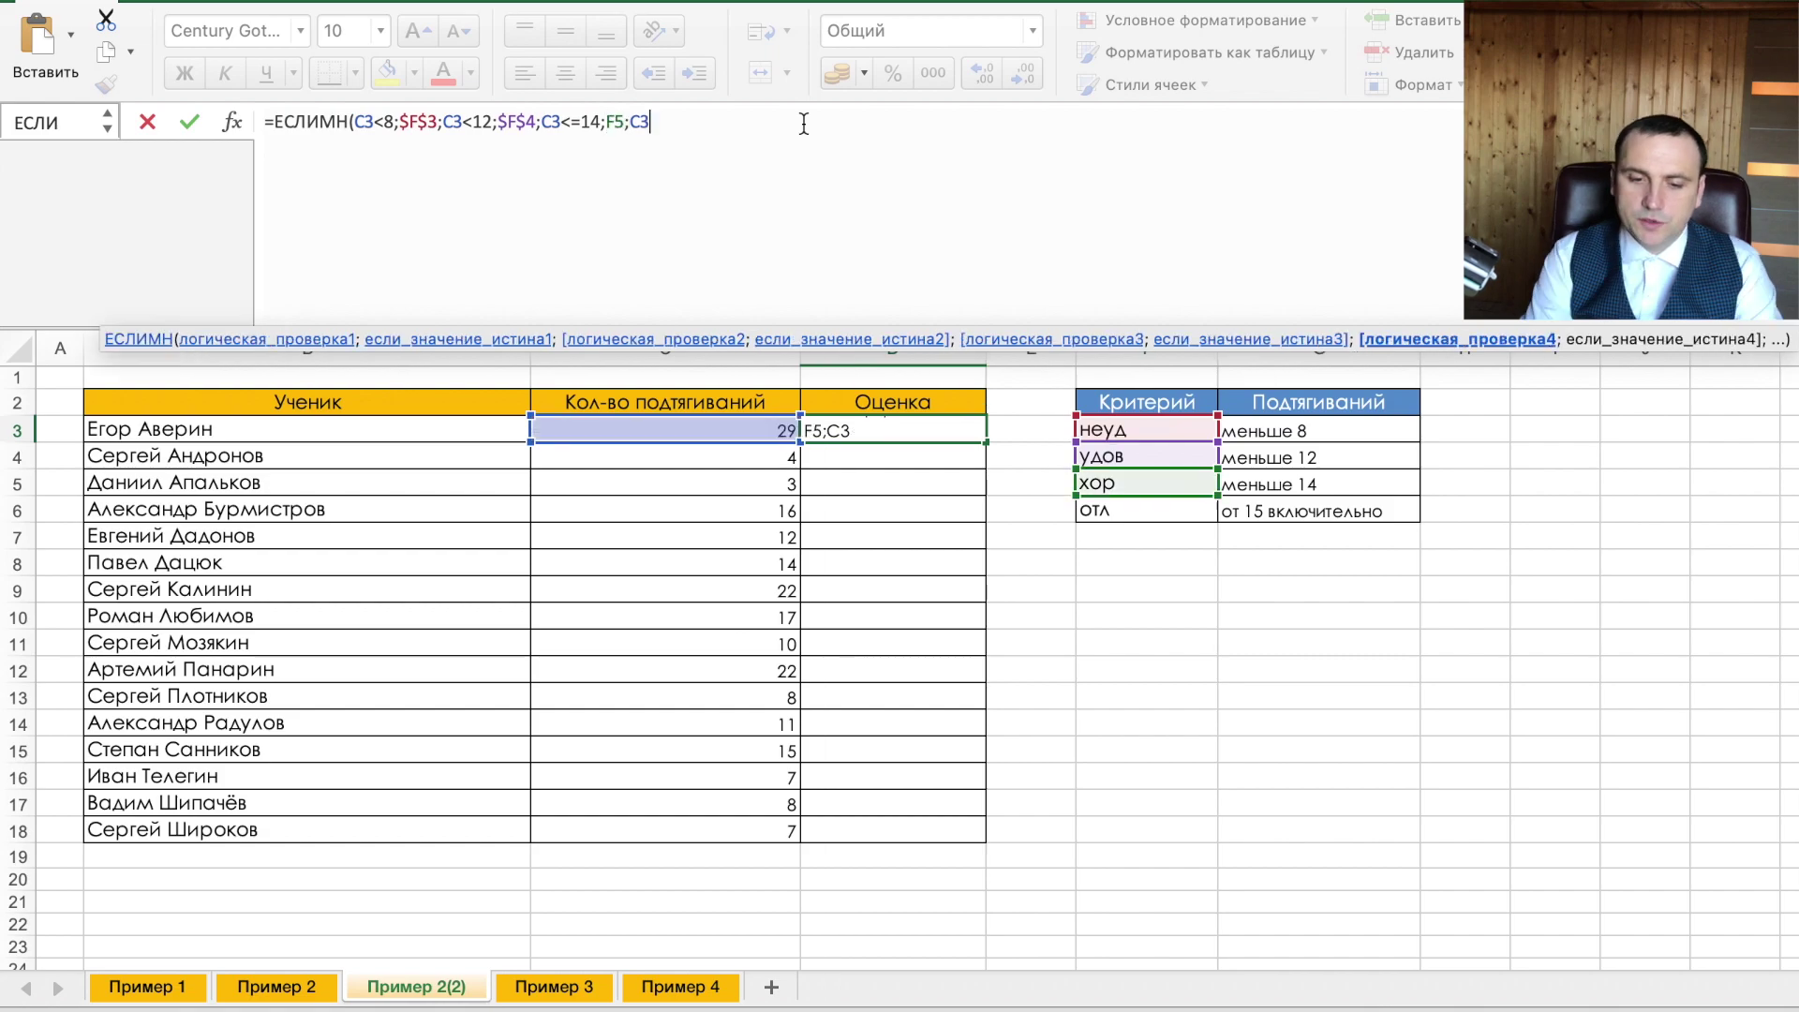
{"action": "type", "text": ">=14"}
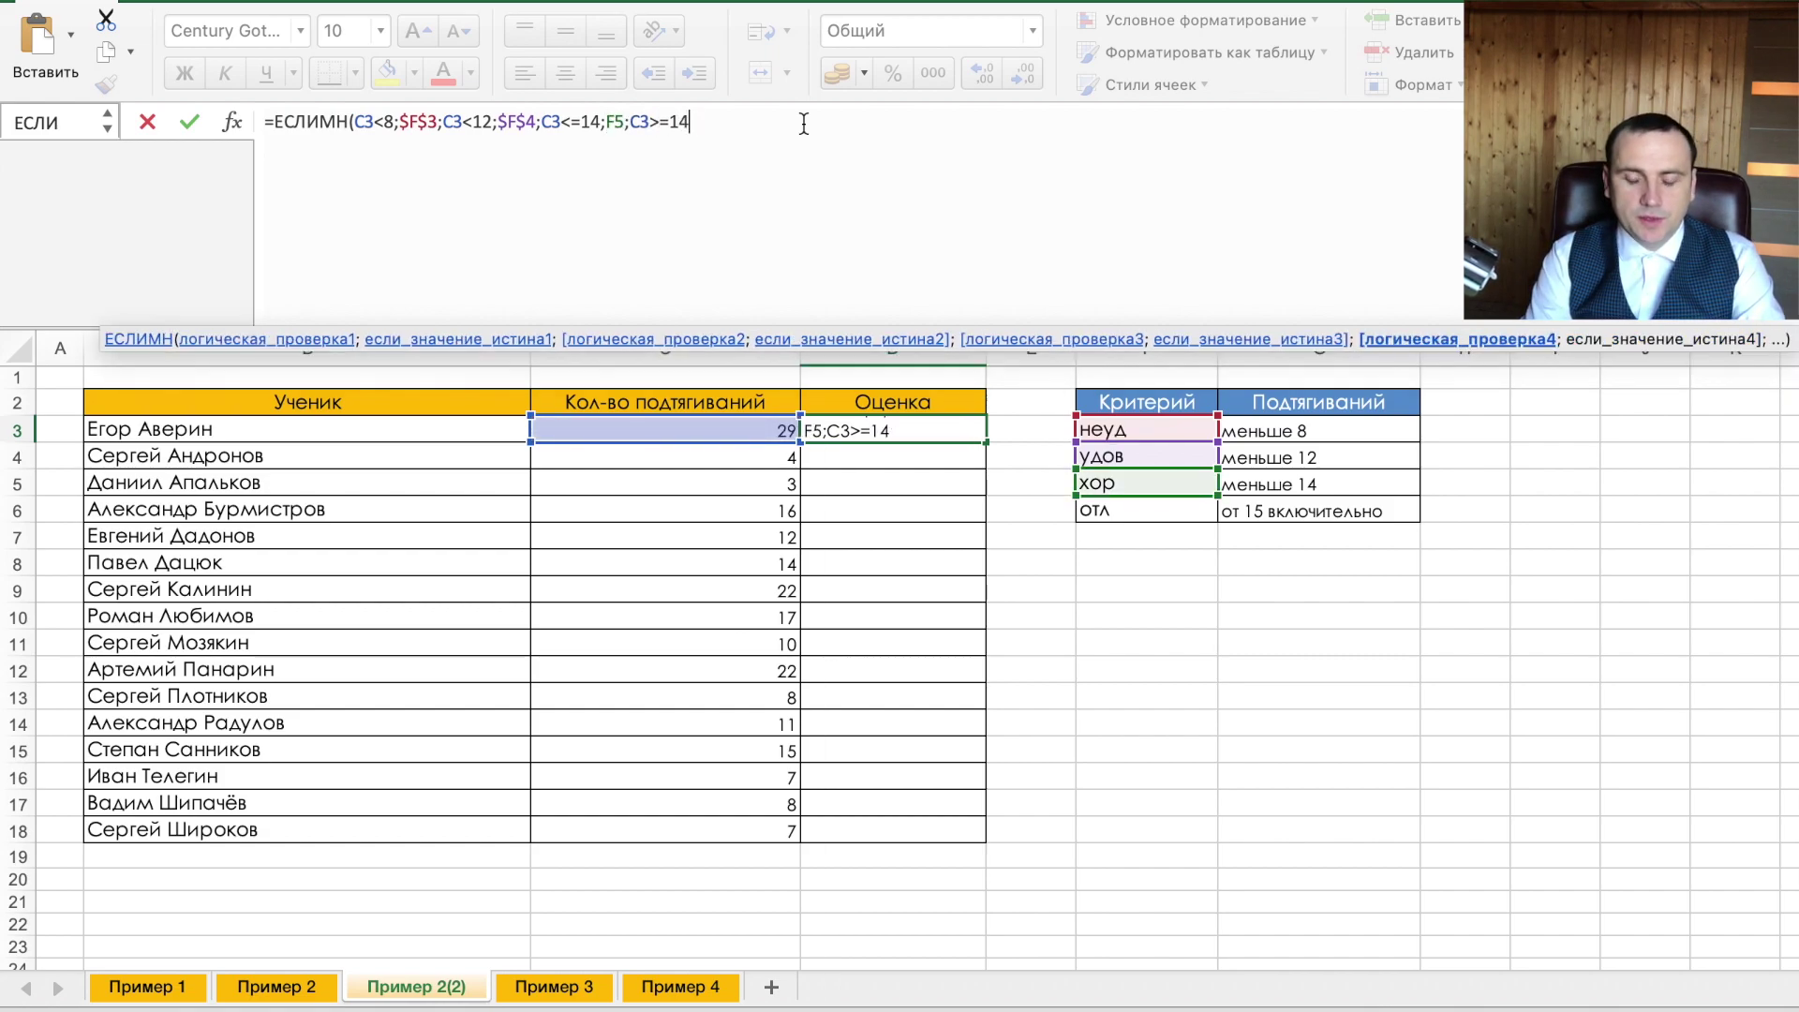
{"action": "key", "text": "BackSpace"}
{"action": "type", "text": "5;"}
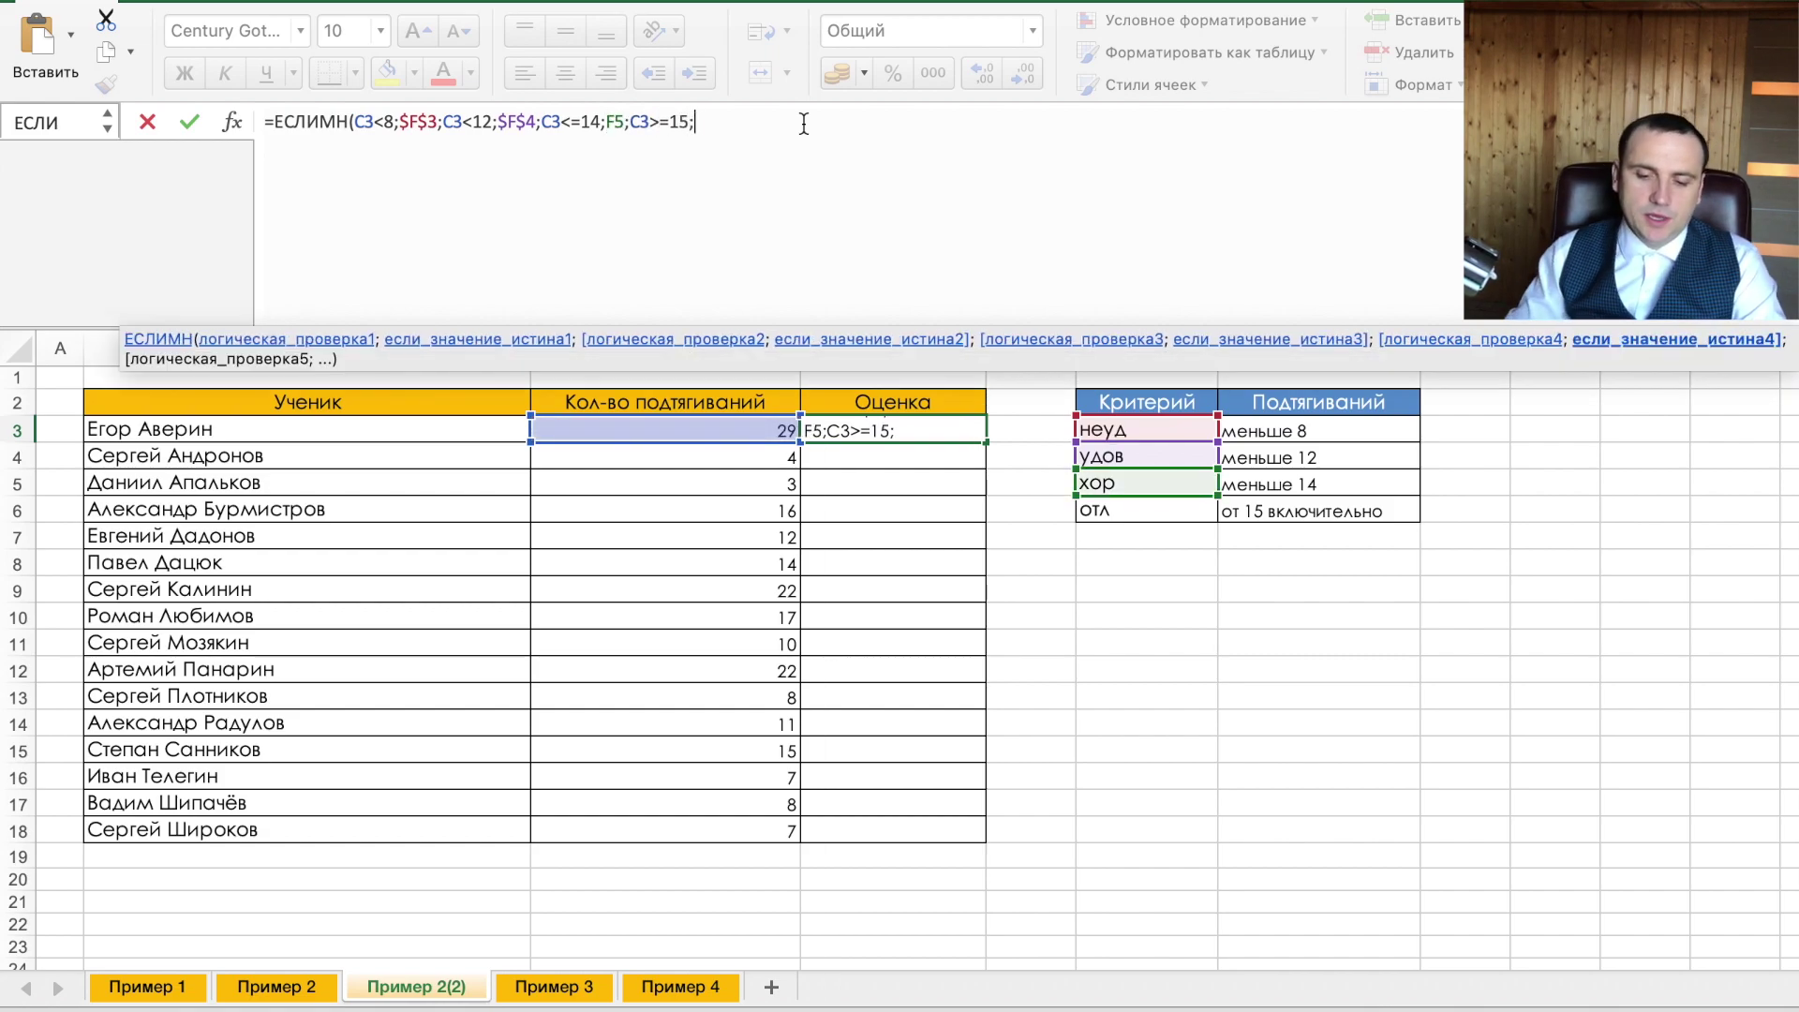
{"action": "left_click", "coordinate": [1155, 520]}
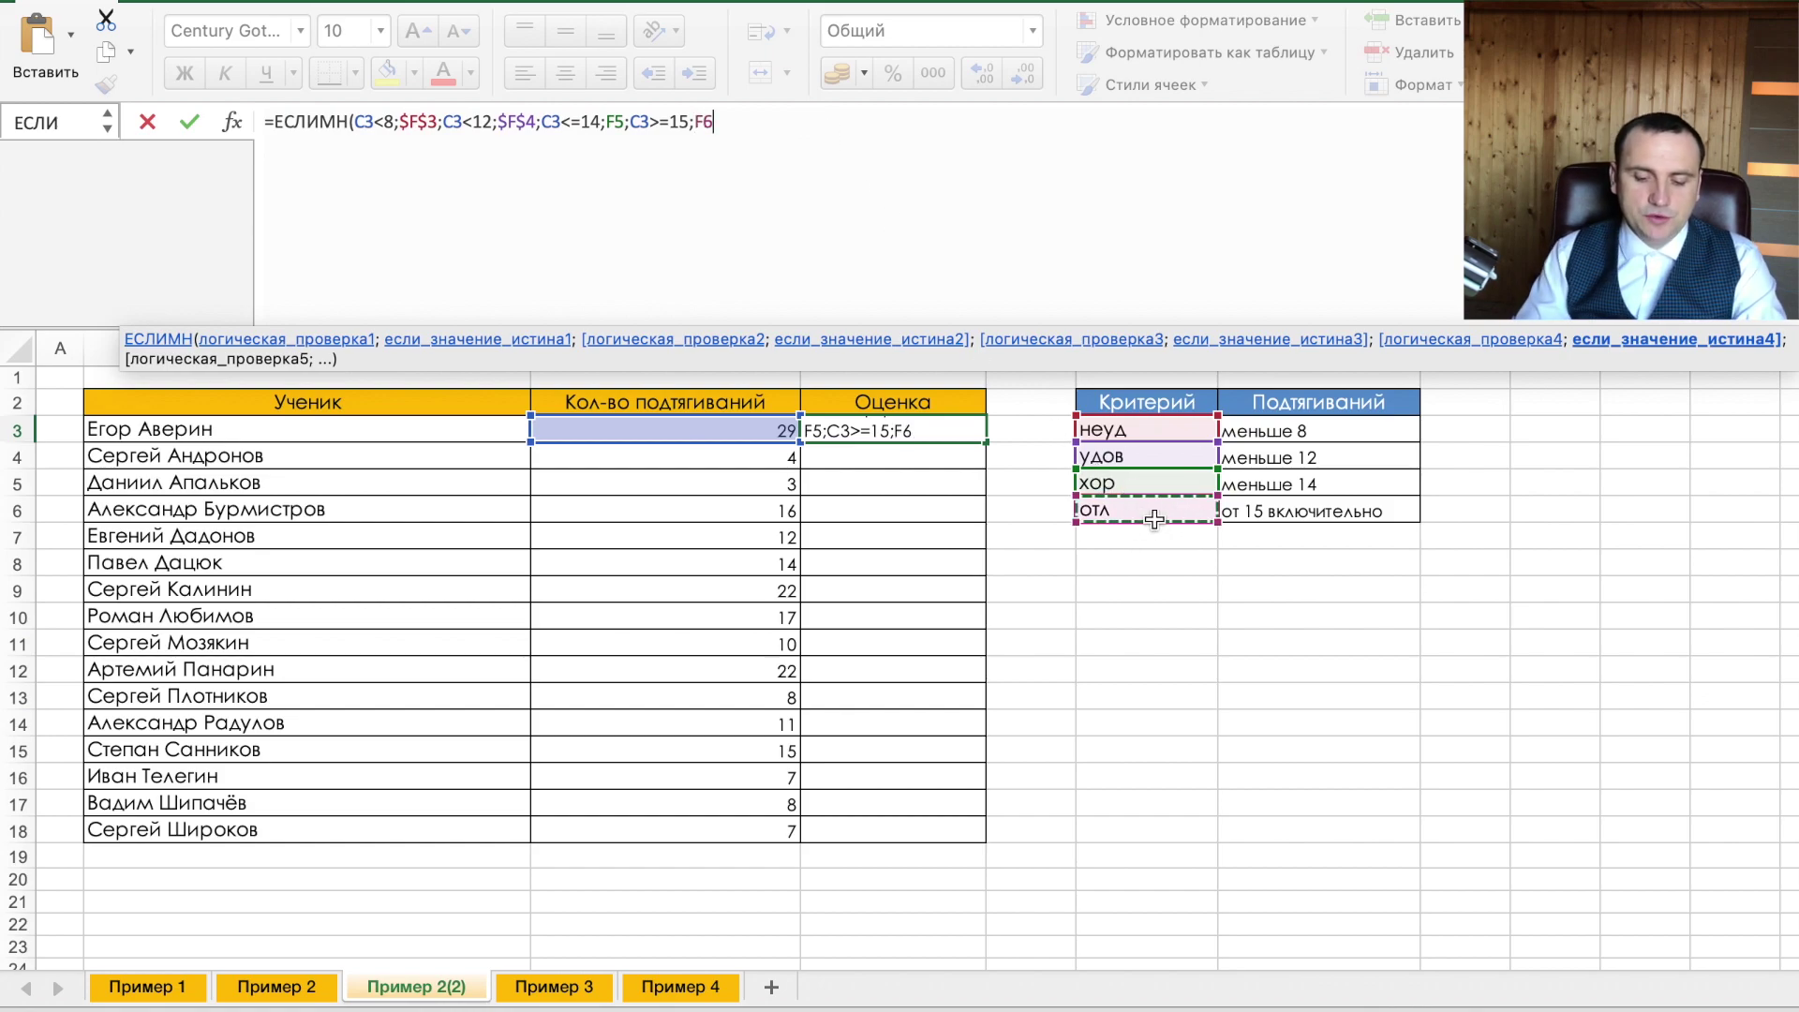
{"action": "key", "text": "F4"}
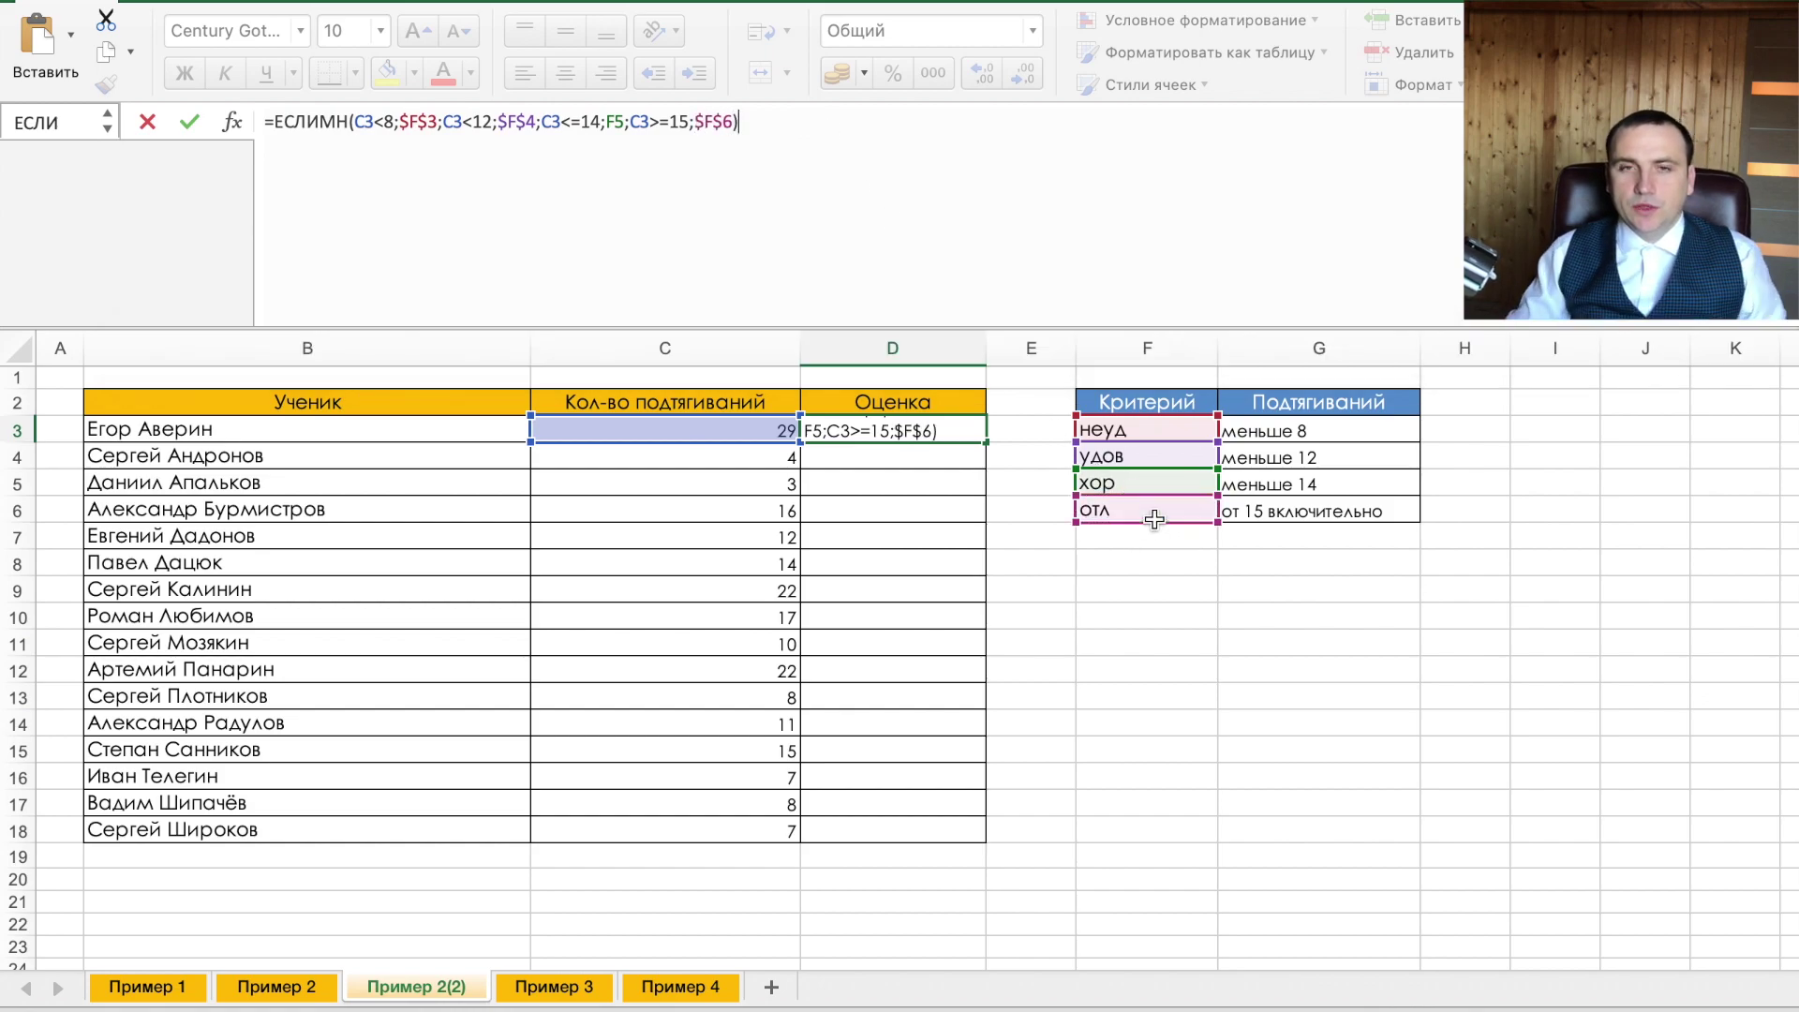
{"action": "key", "text": "Return"}
- Fill the ЕСЛИМН formula down the Оценка column and review D3
{"action": "left_click", "coordinate": [952, 431]}
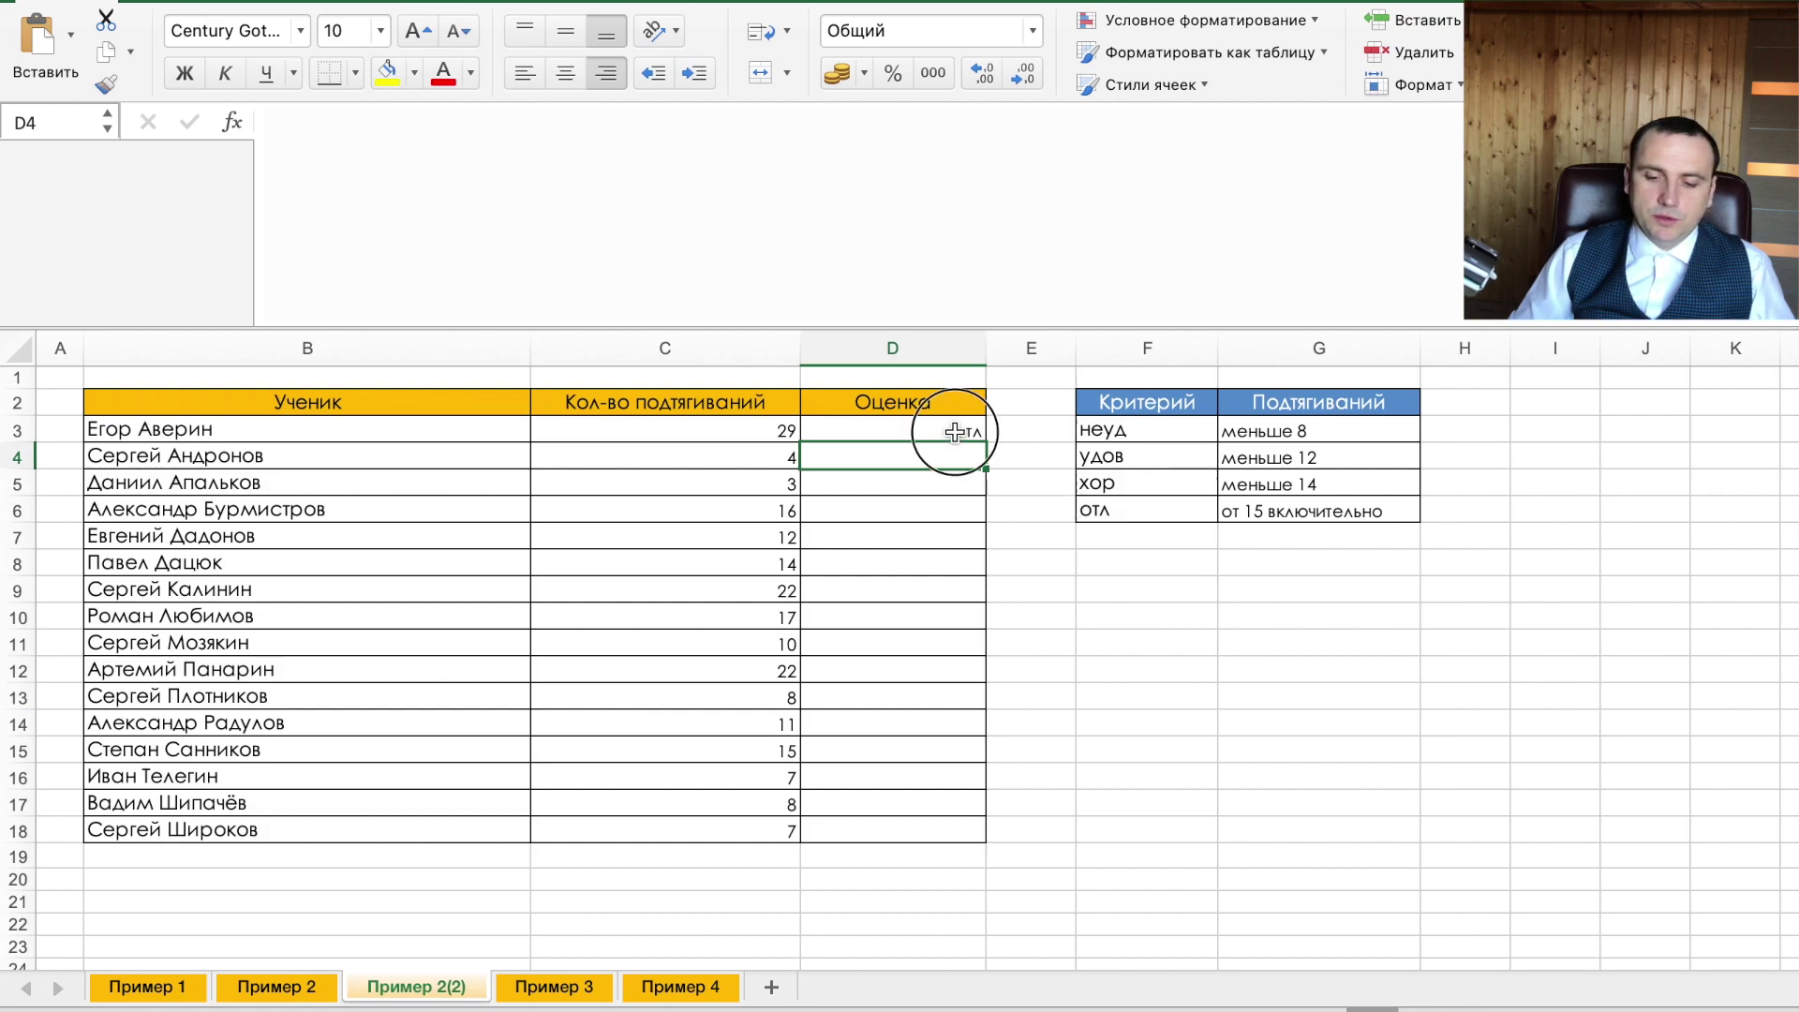
{"action": "double_click", "coordinate": [986, 442]}
{"action": "left_click", "coordinate": [884, 435]}
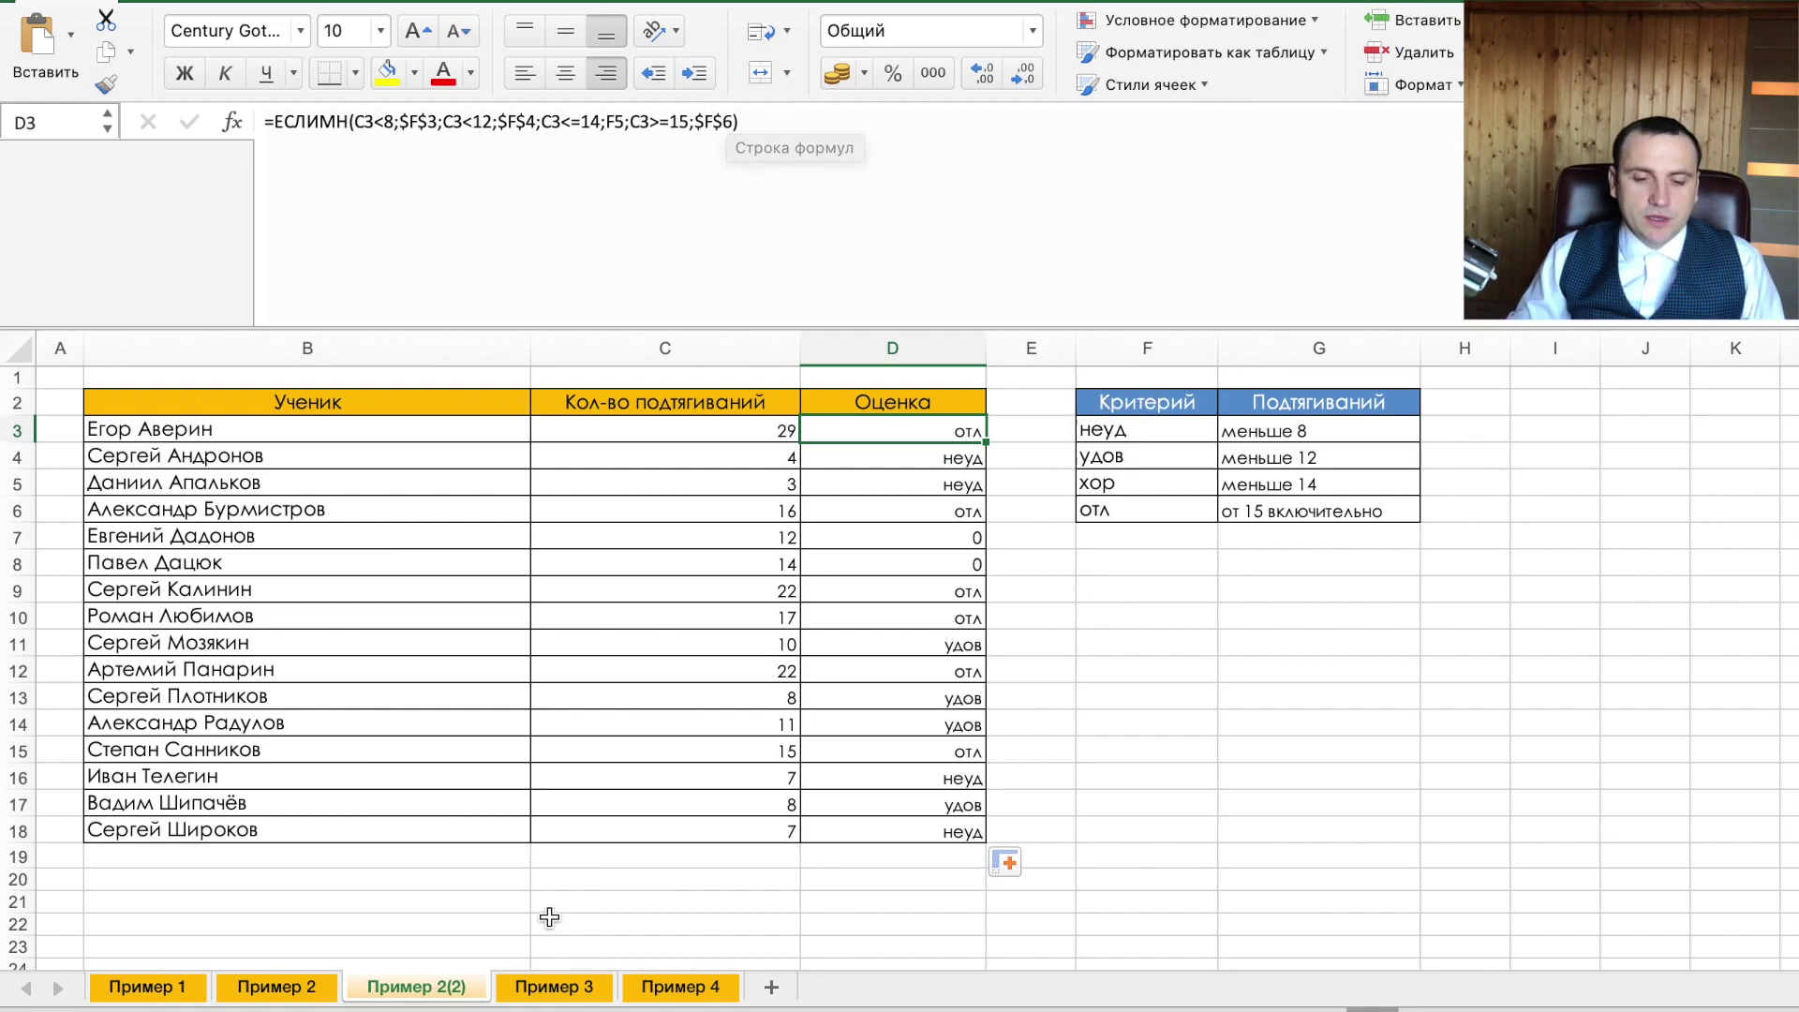
{"action": "left_click", "coordinate": [525, 986]}
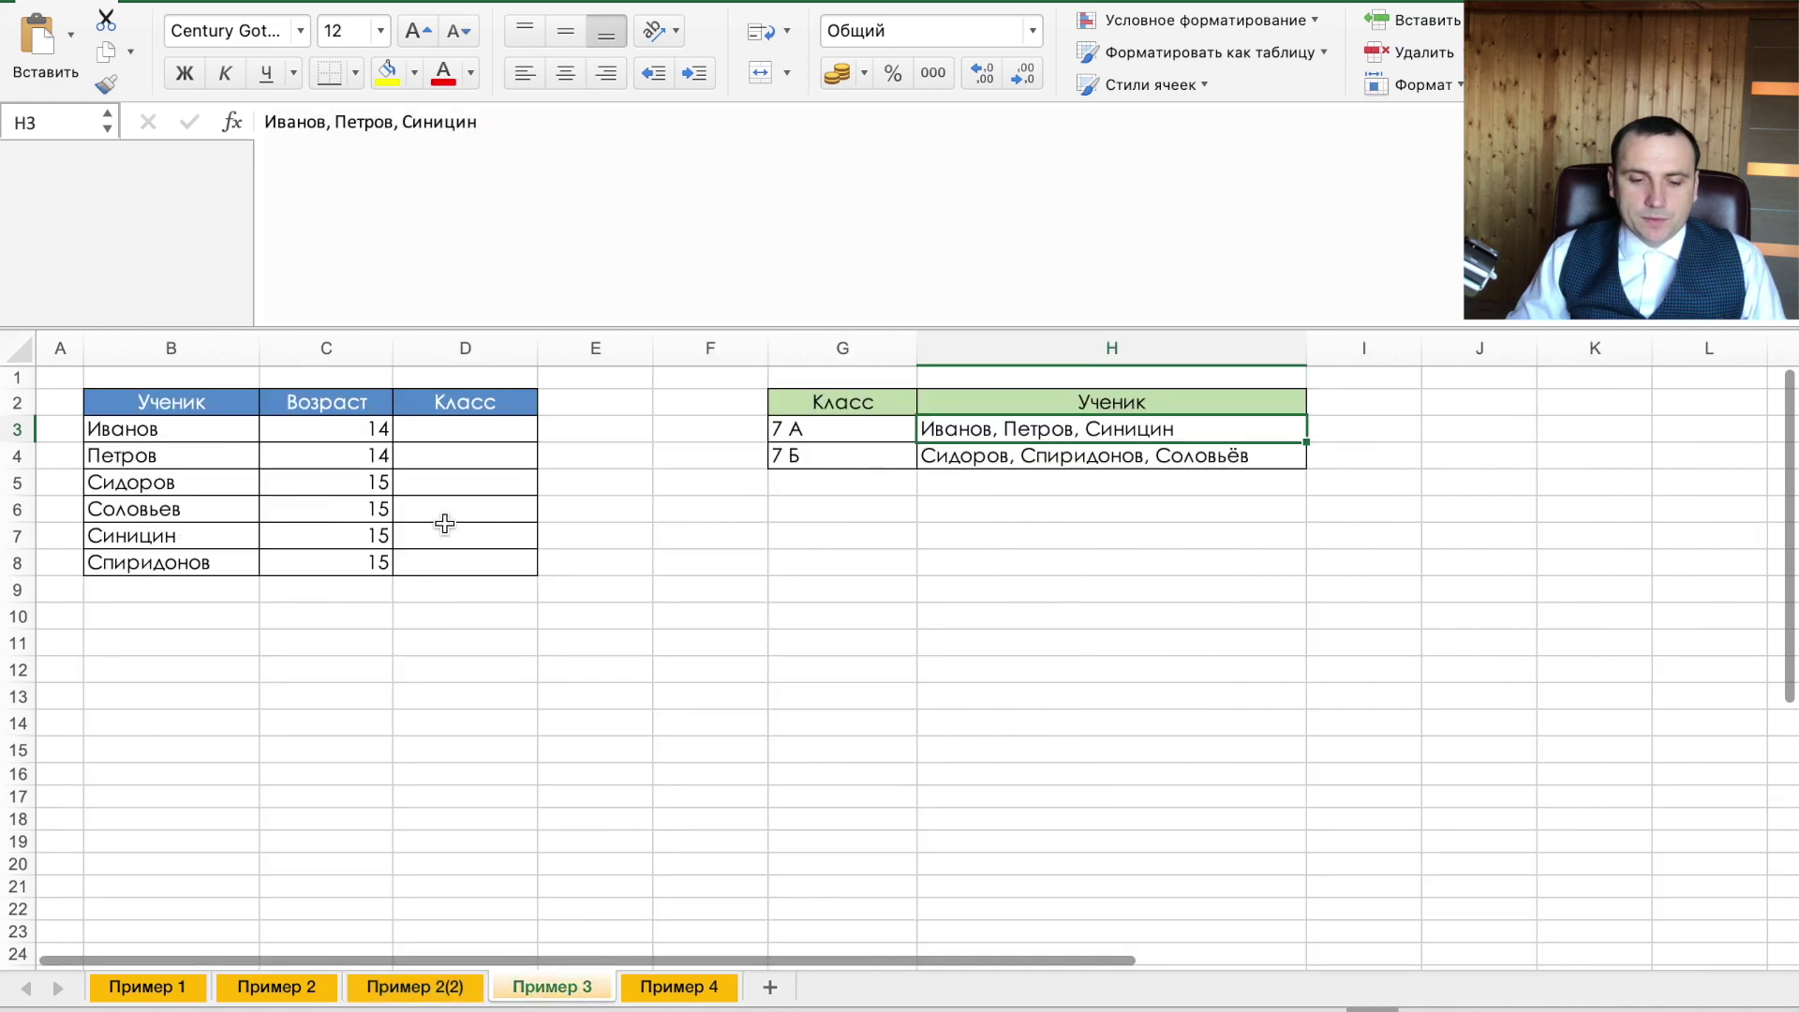
- Collapse the formula bar on Пример 3, nudge the view, and select D3 in Класс
{"action": "left_click_drag", "start_coordinate": [549, 328], "coordinate": [562, 194]}
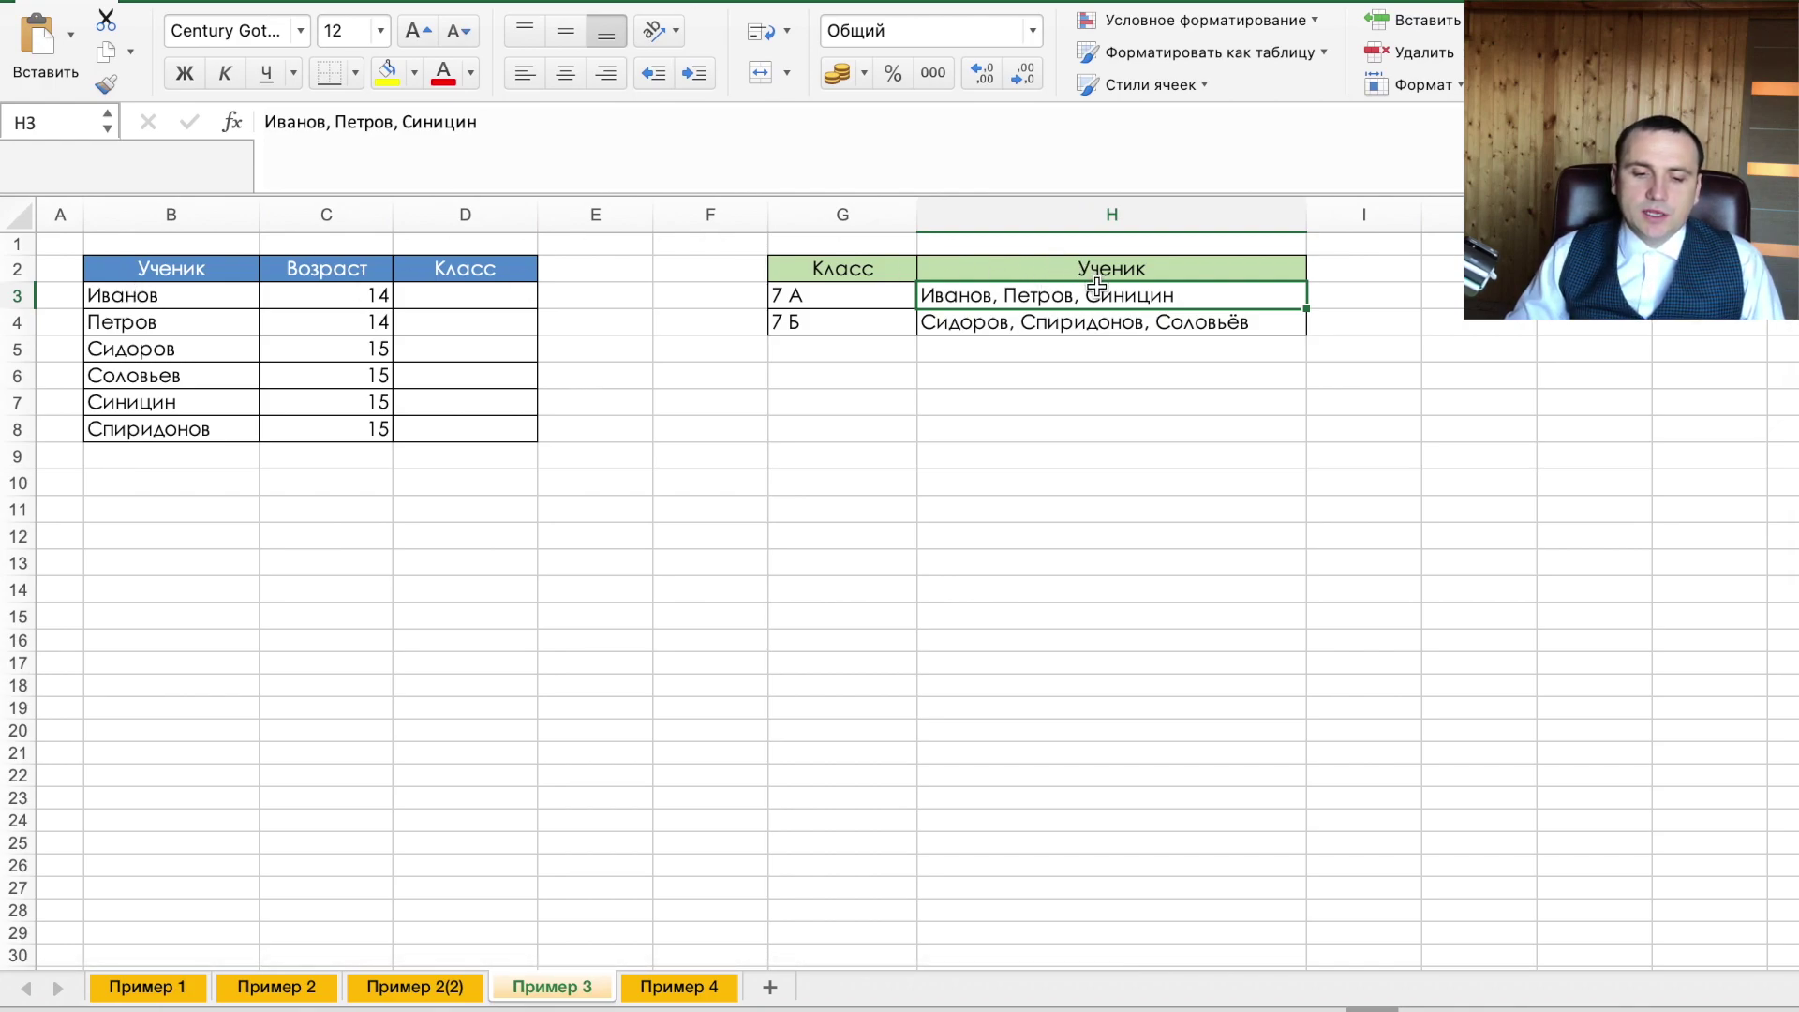
{"action": "scroll", "coordinate": [876, 302], "scroll_direction": "right", "scroll_amount": 1}
{"action": "scroll", "coordinate": [844, 312], "scroll_direction": "down", "scroll_amount": 1}
{"action": "scroll", "coordinate": [808, 328], "scroll_direction": "left", "scroll_amount": 1}
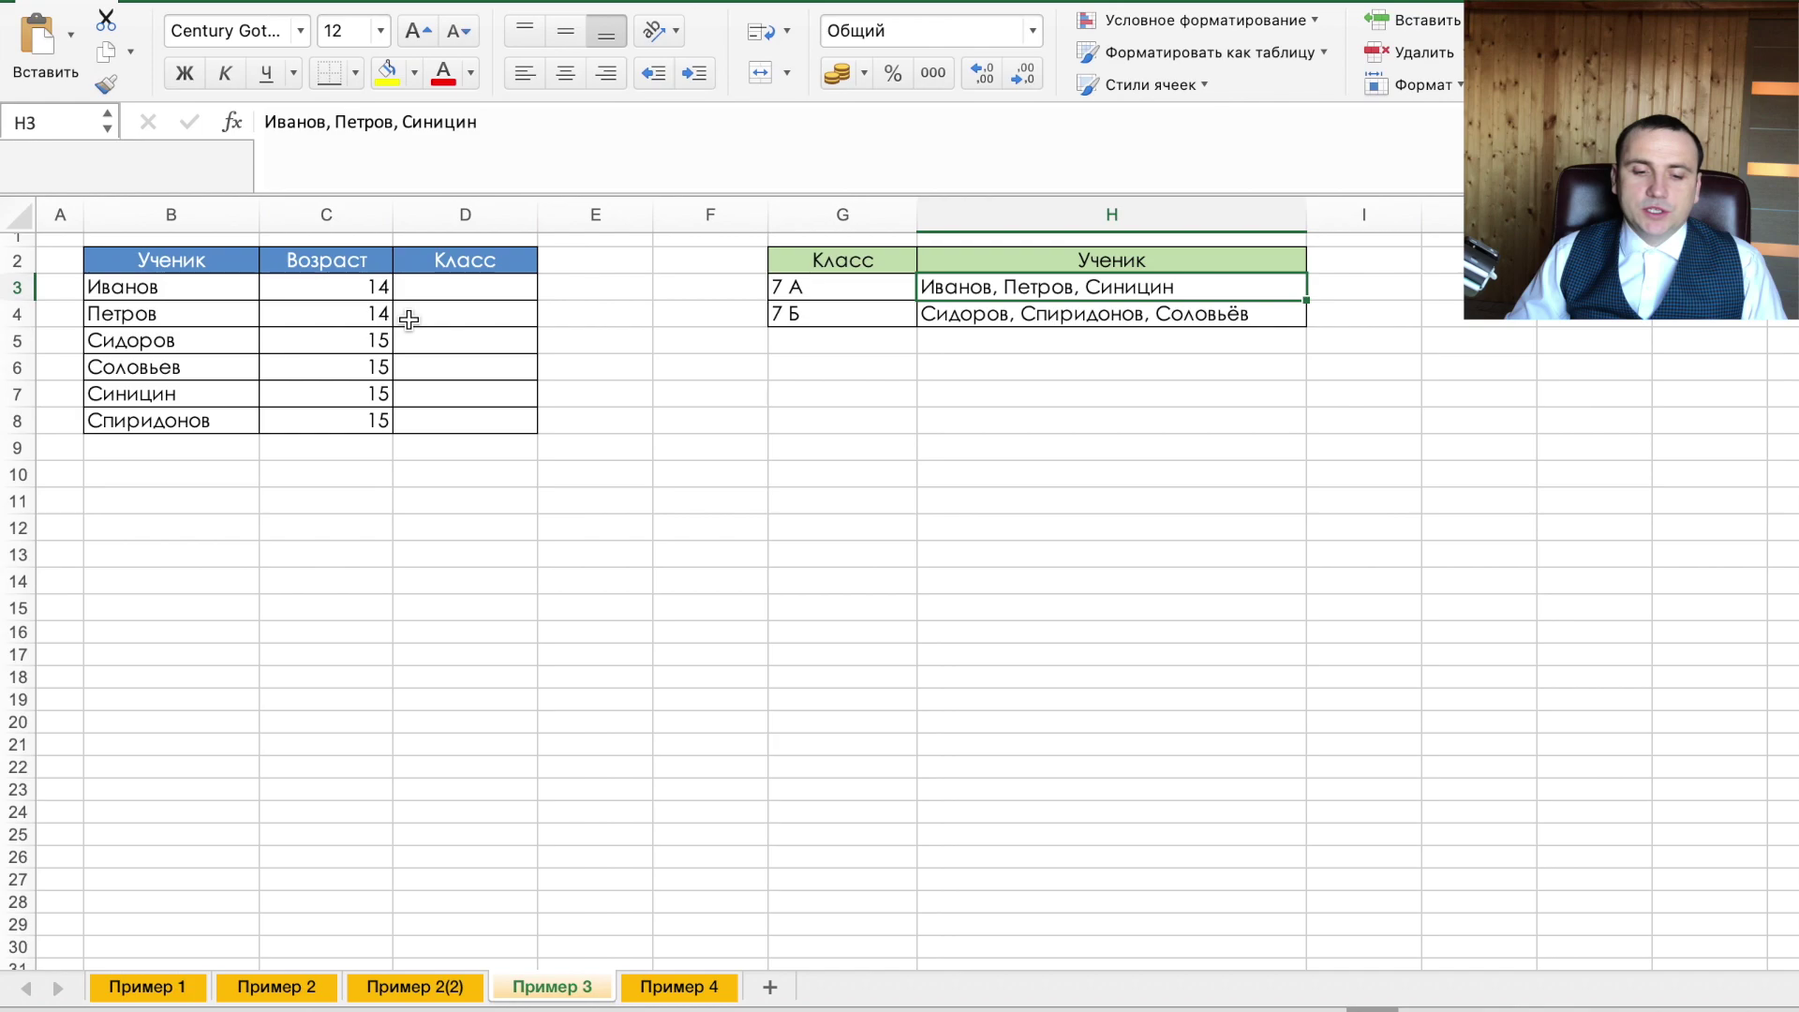
{"action": "left_click", "coordinate": [438, 294]}
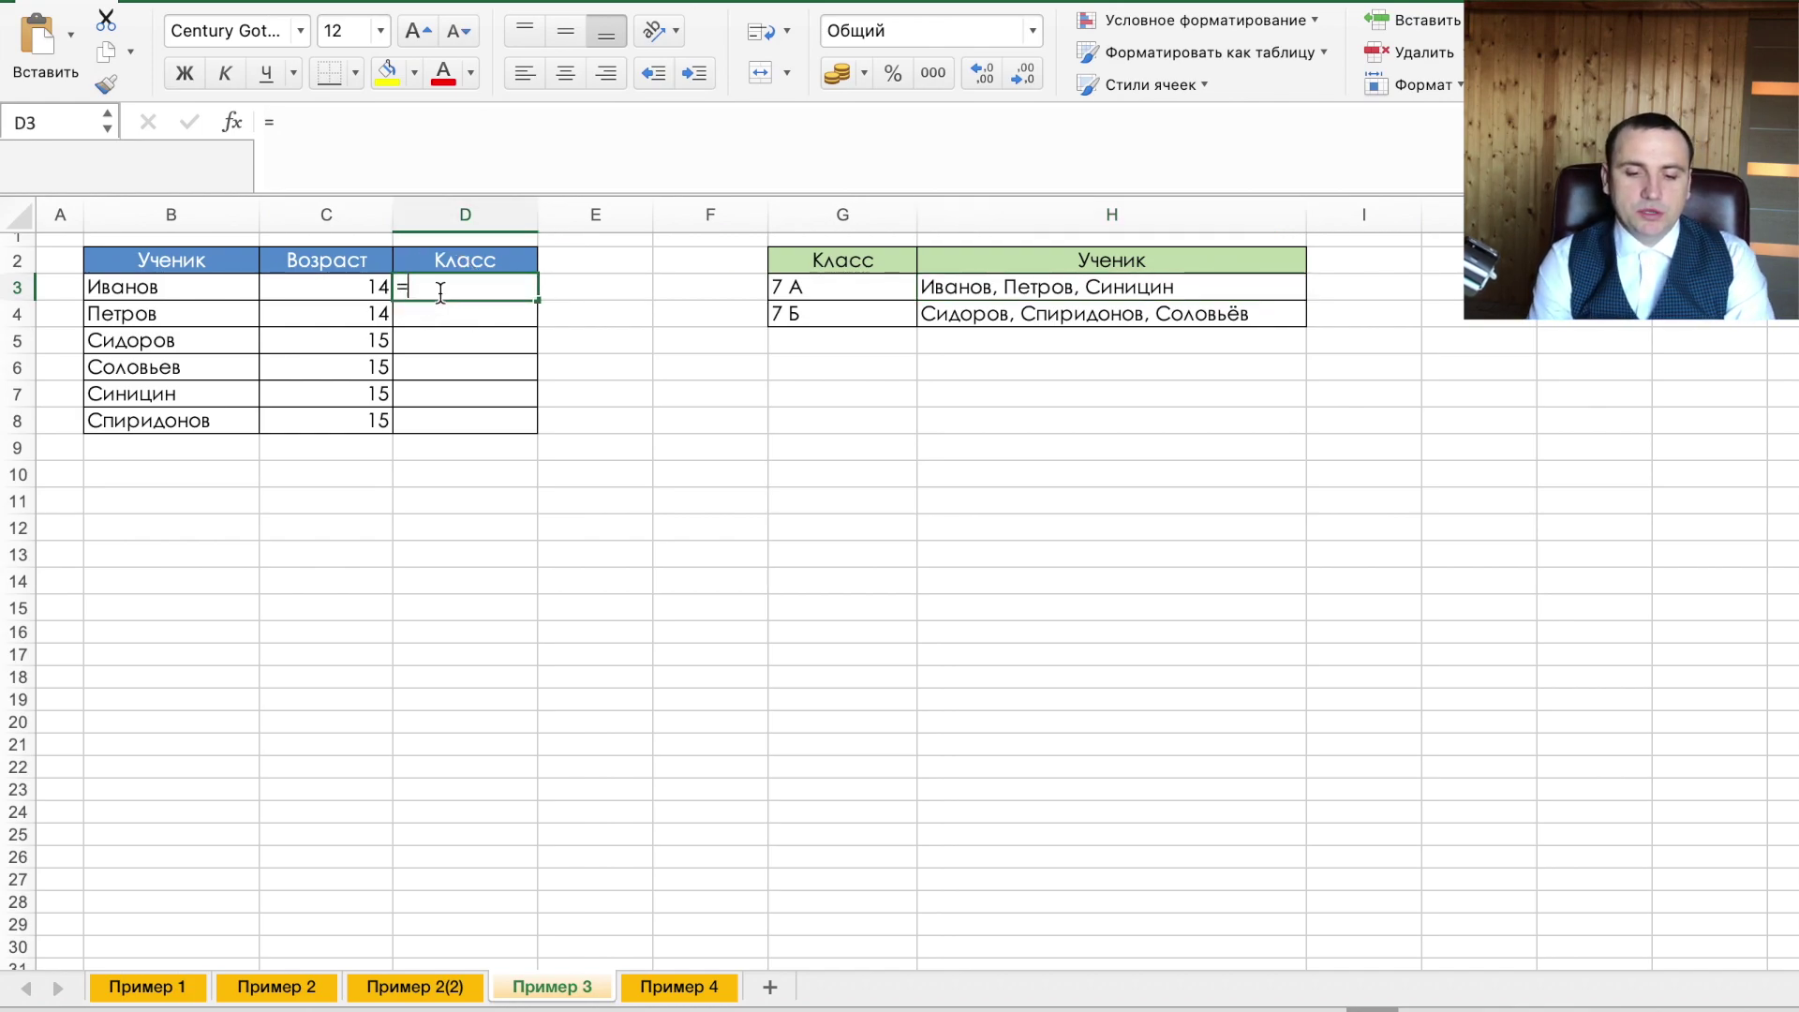
- Begin the D3 formula with =ЕСЛИ(ИЛИ(, using autocomplete for ЕСЛИ
{"action": "type", "text": "=tc"}
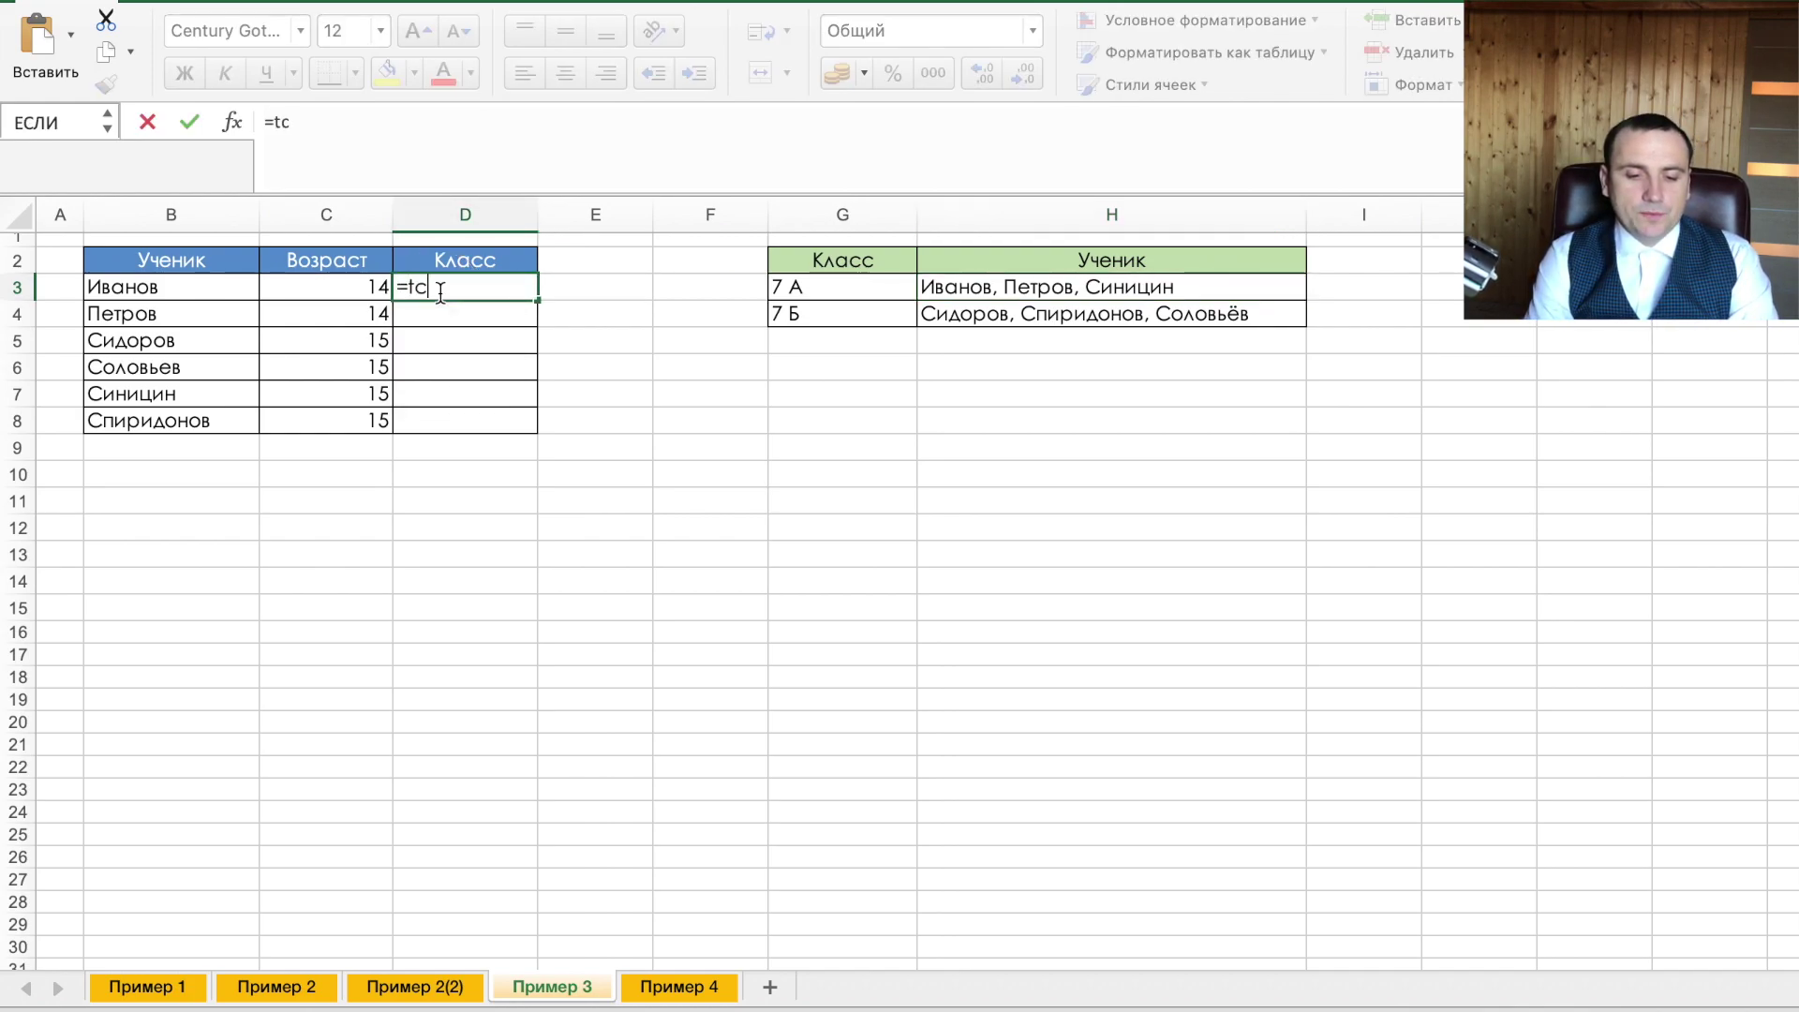
{"action": "key", "text": "BackSpace"}
{"action": "key", "text": "BackSpace"}
{"action": "type", "text": "ес"}
{"action": "key", "text": "Tab"}
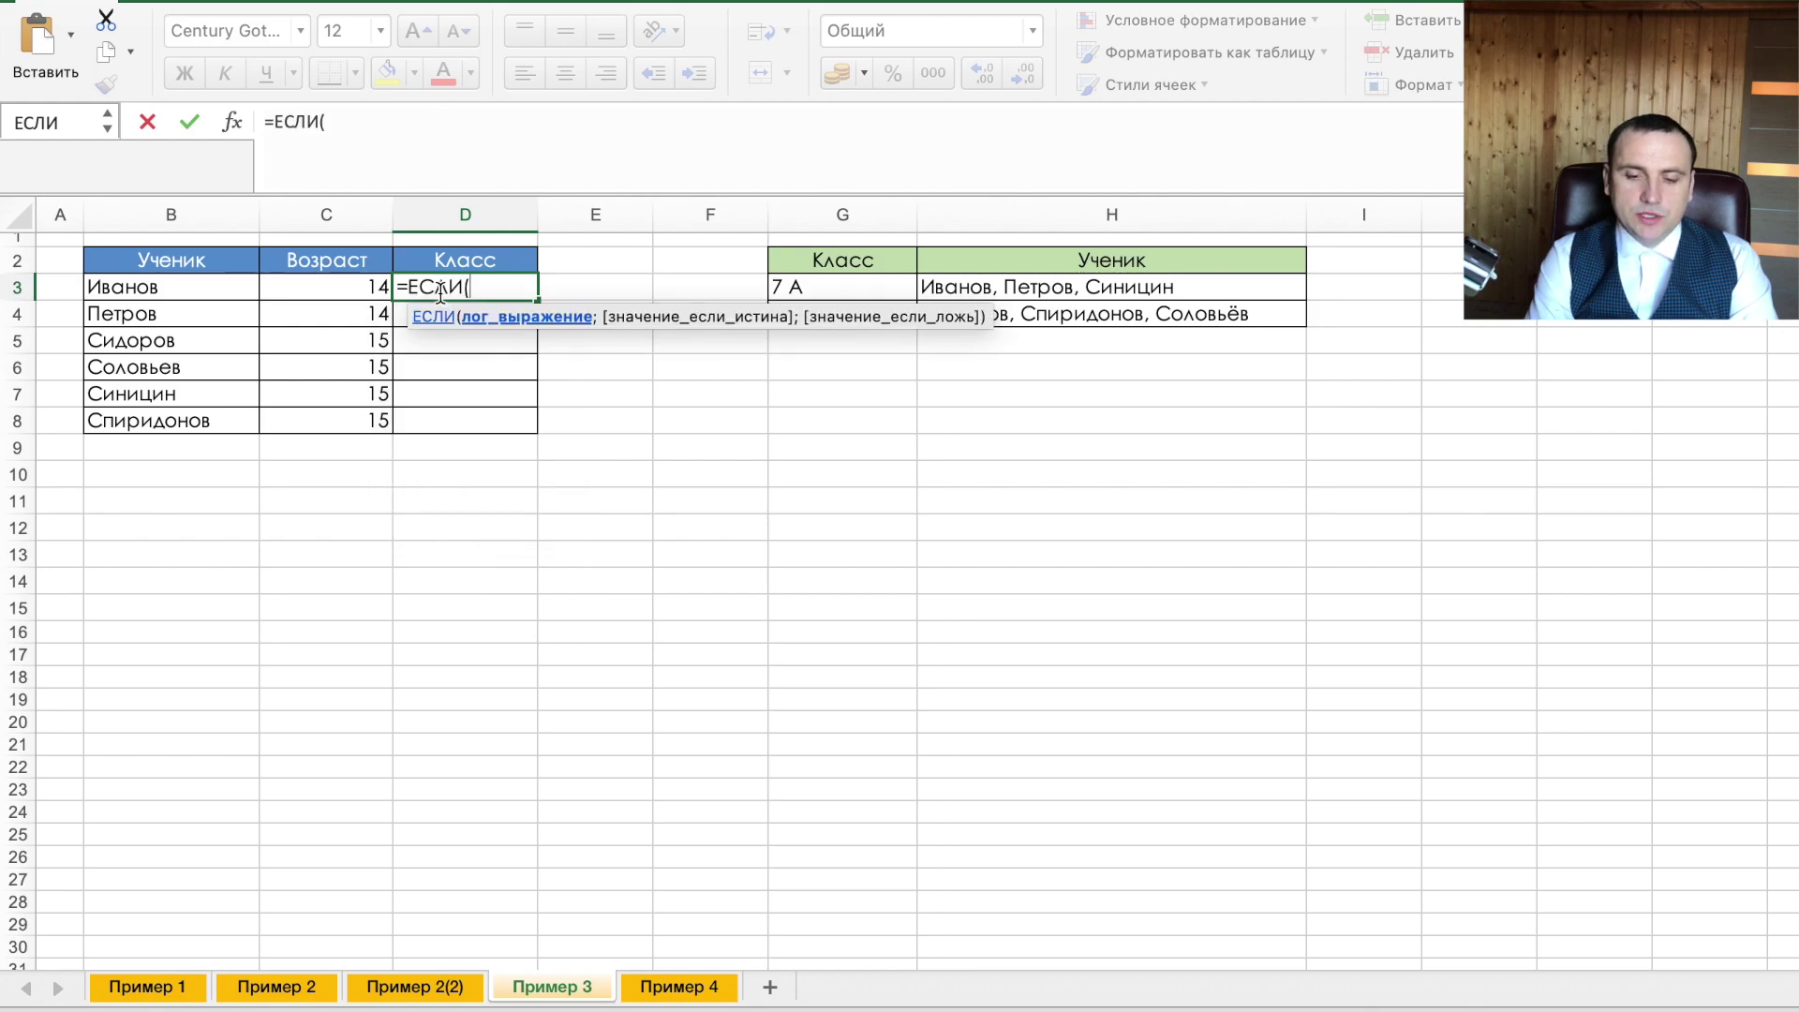
{"action": "type", "text": "или("}
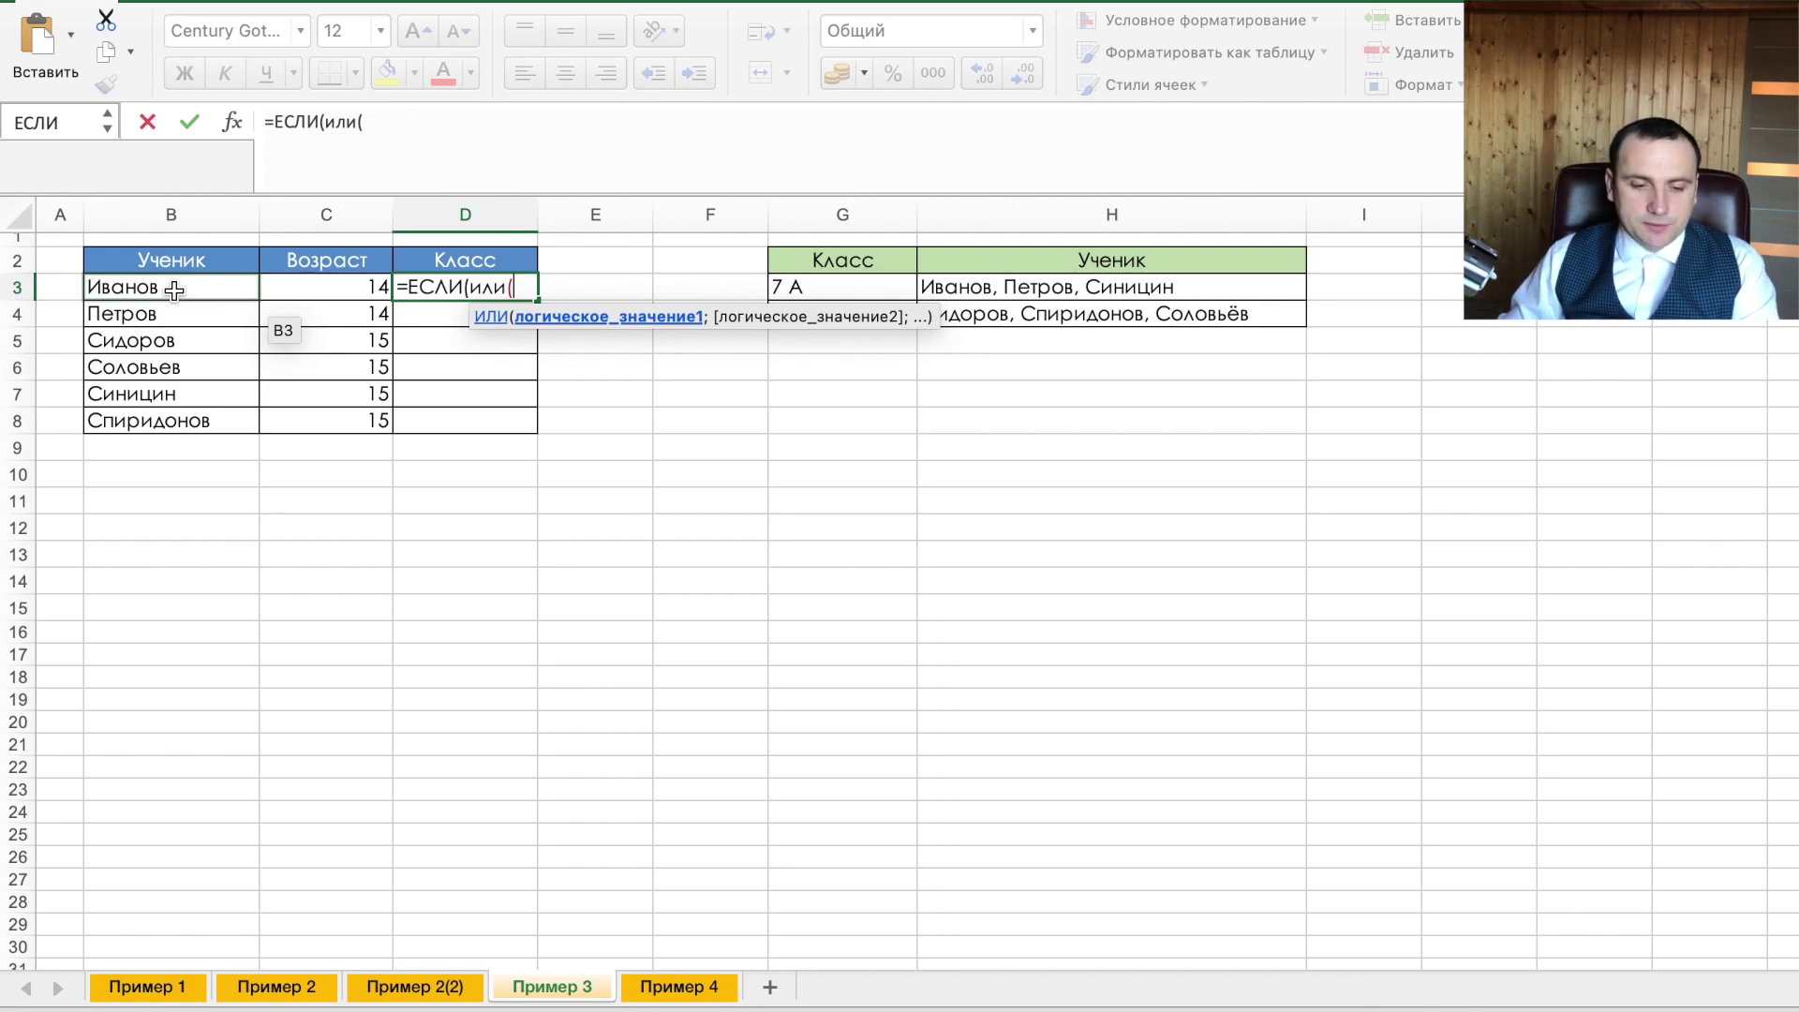
- Add the three ИЛИ conditions B3=$B$3, B3=$B$4 and B3=$B$7
{"action": "left_click", "coordinate": [175, 292]}
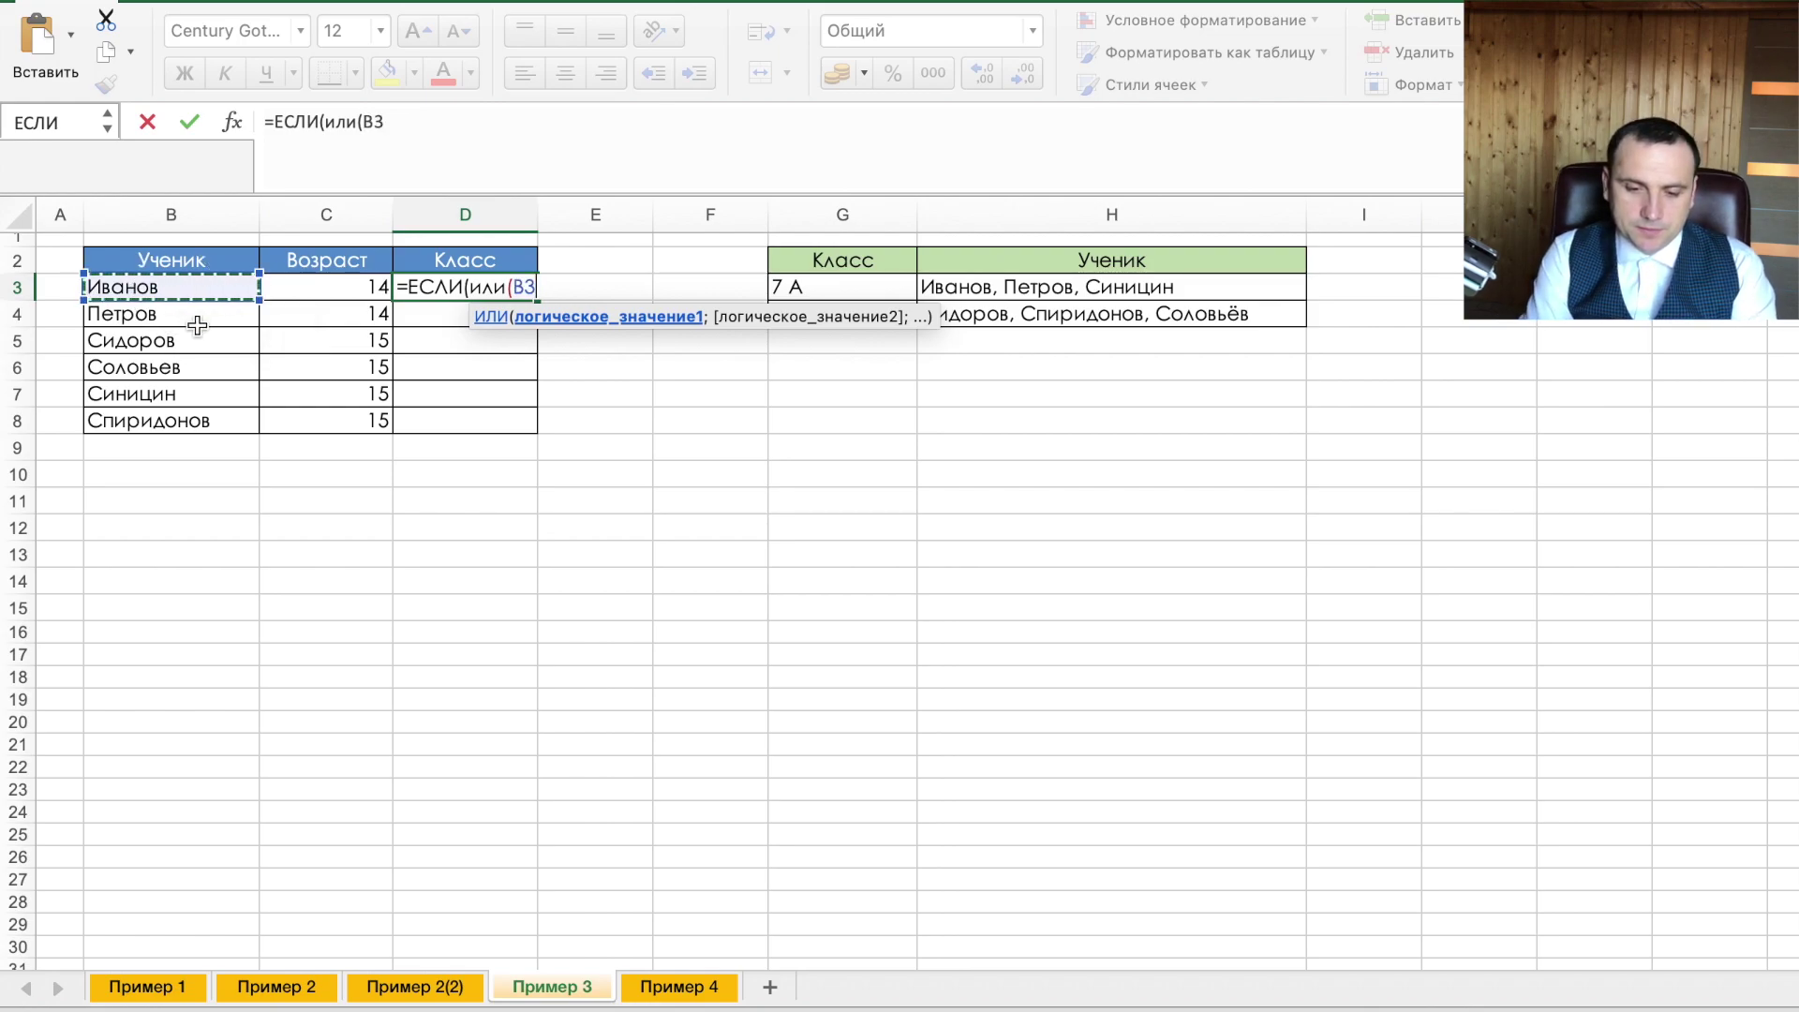
{"action": "type", "text": "="}
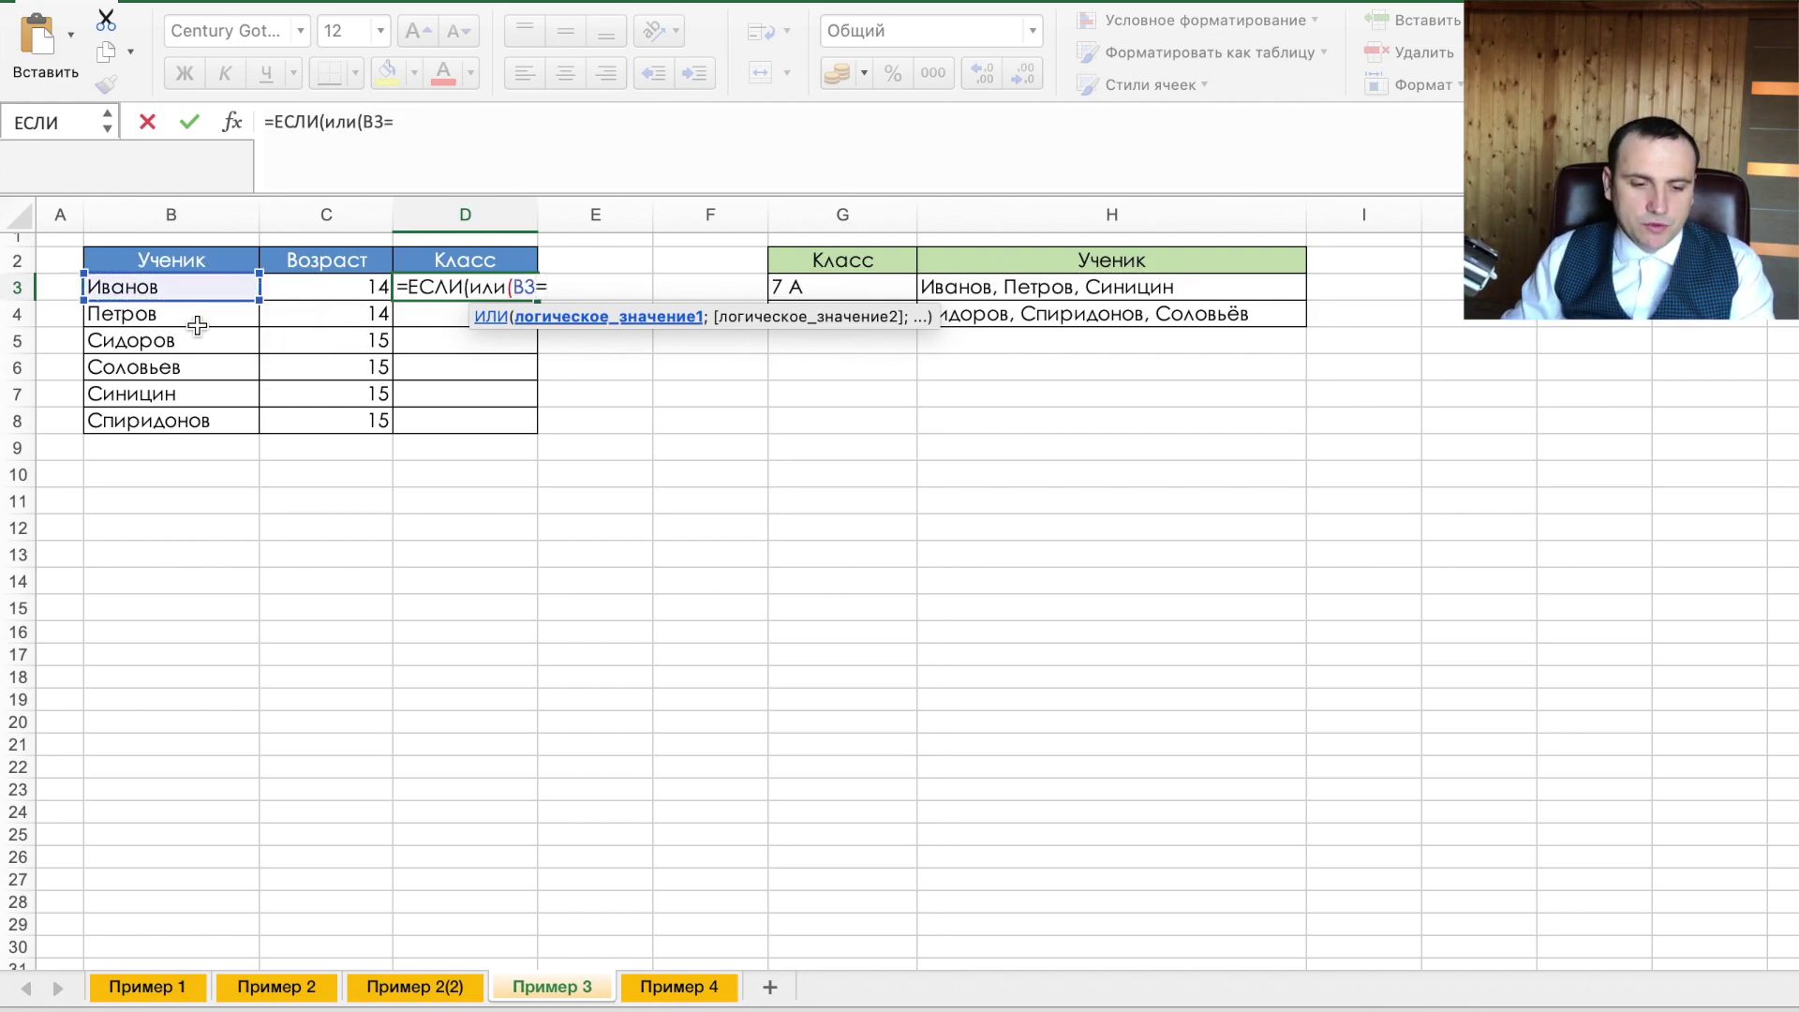
{"action": "left_click", "coordinate": [184, 291]}
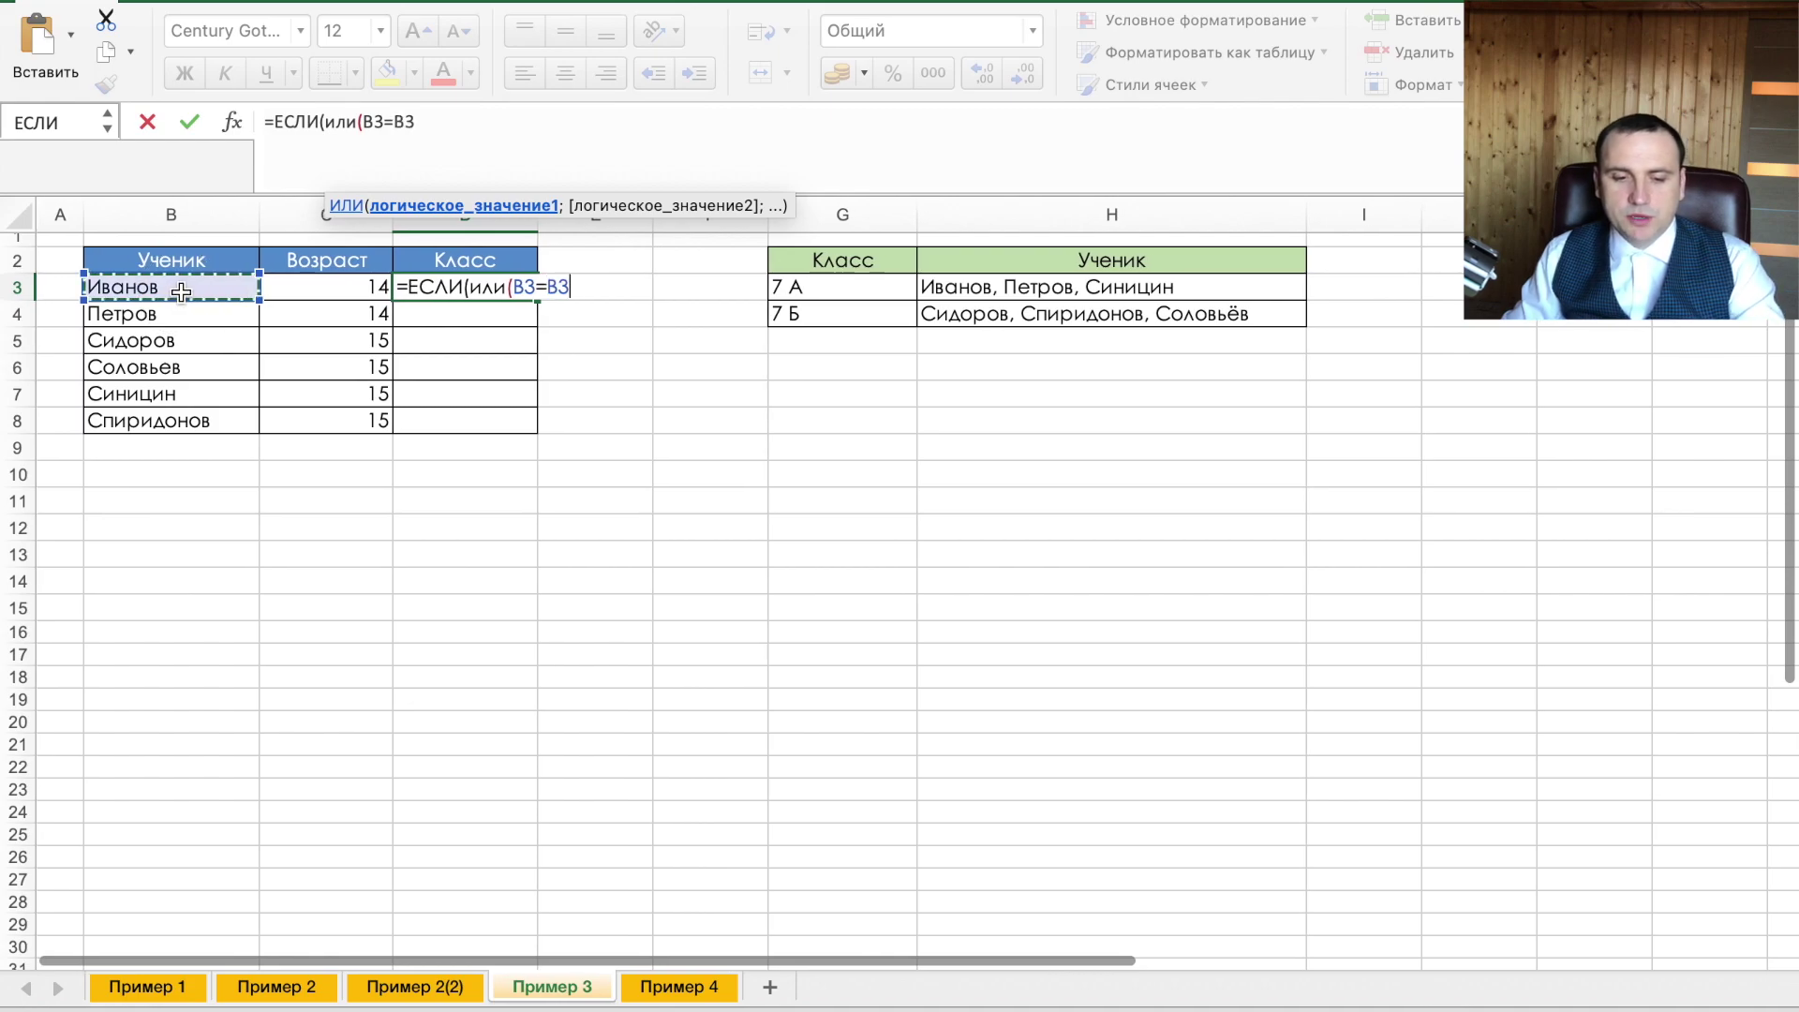
{"action": "key", "text": "F4"}
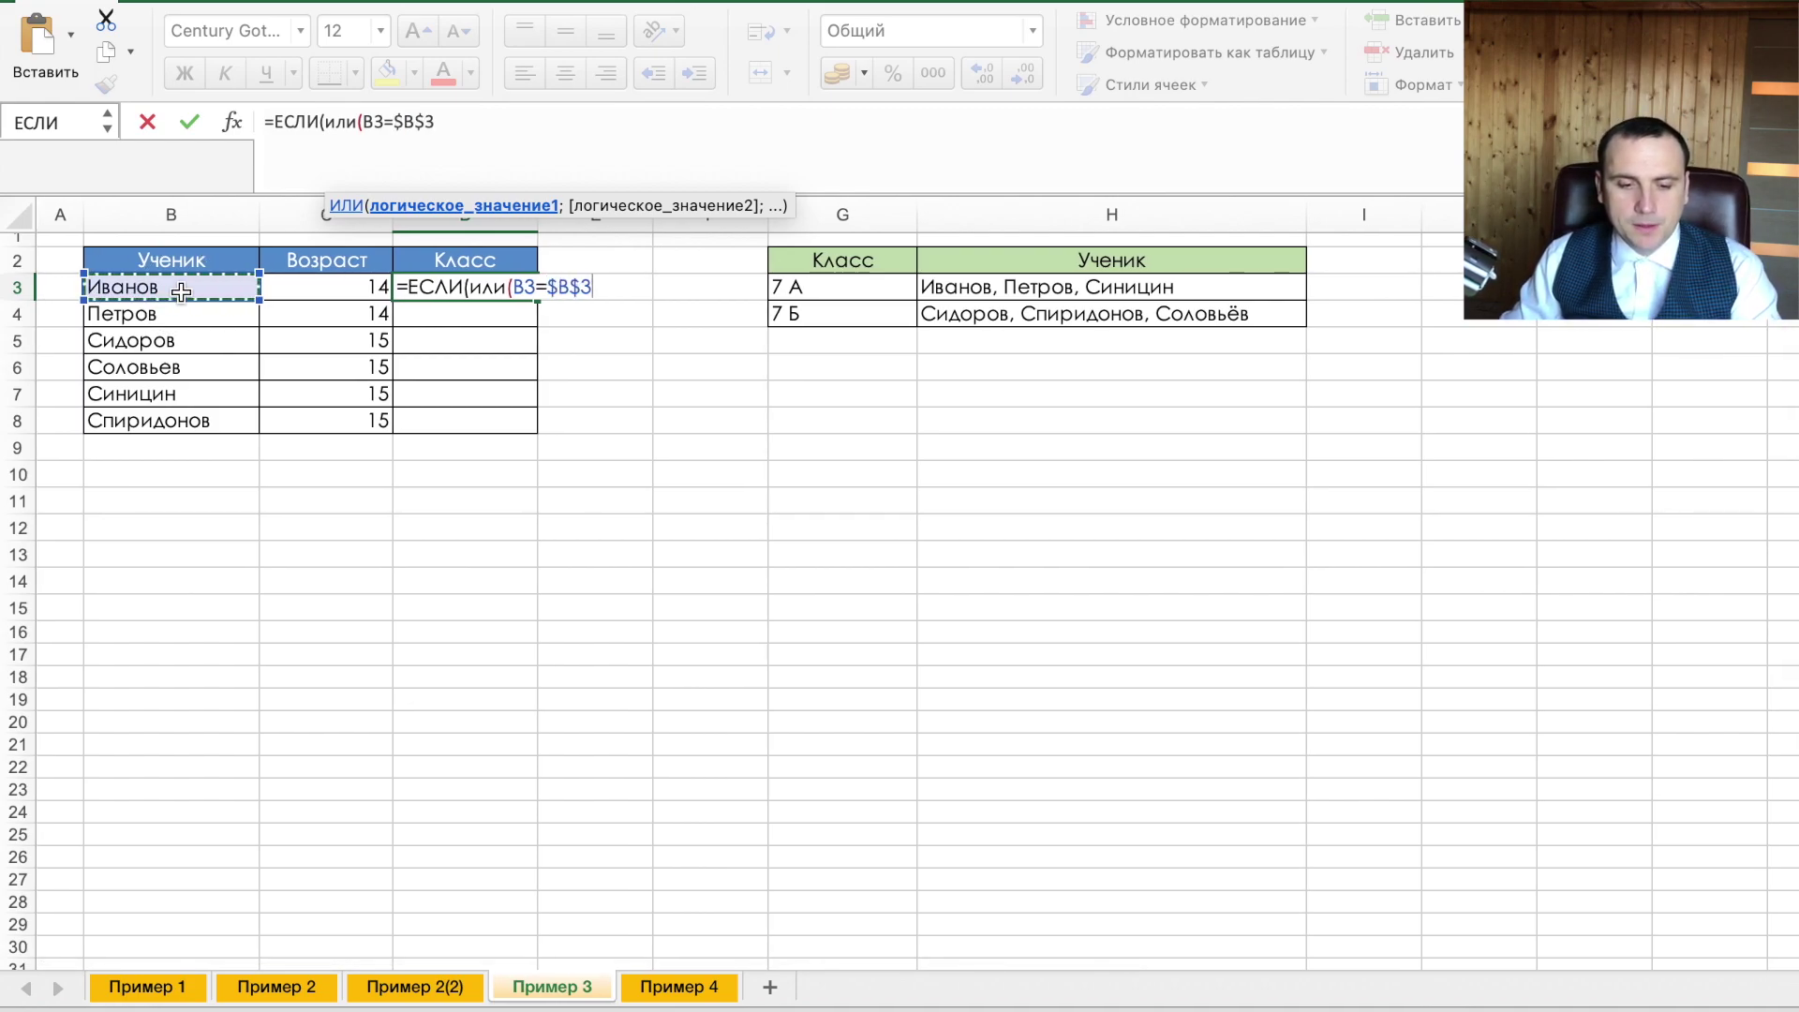
{"action": "type", "text": ";"}
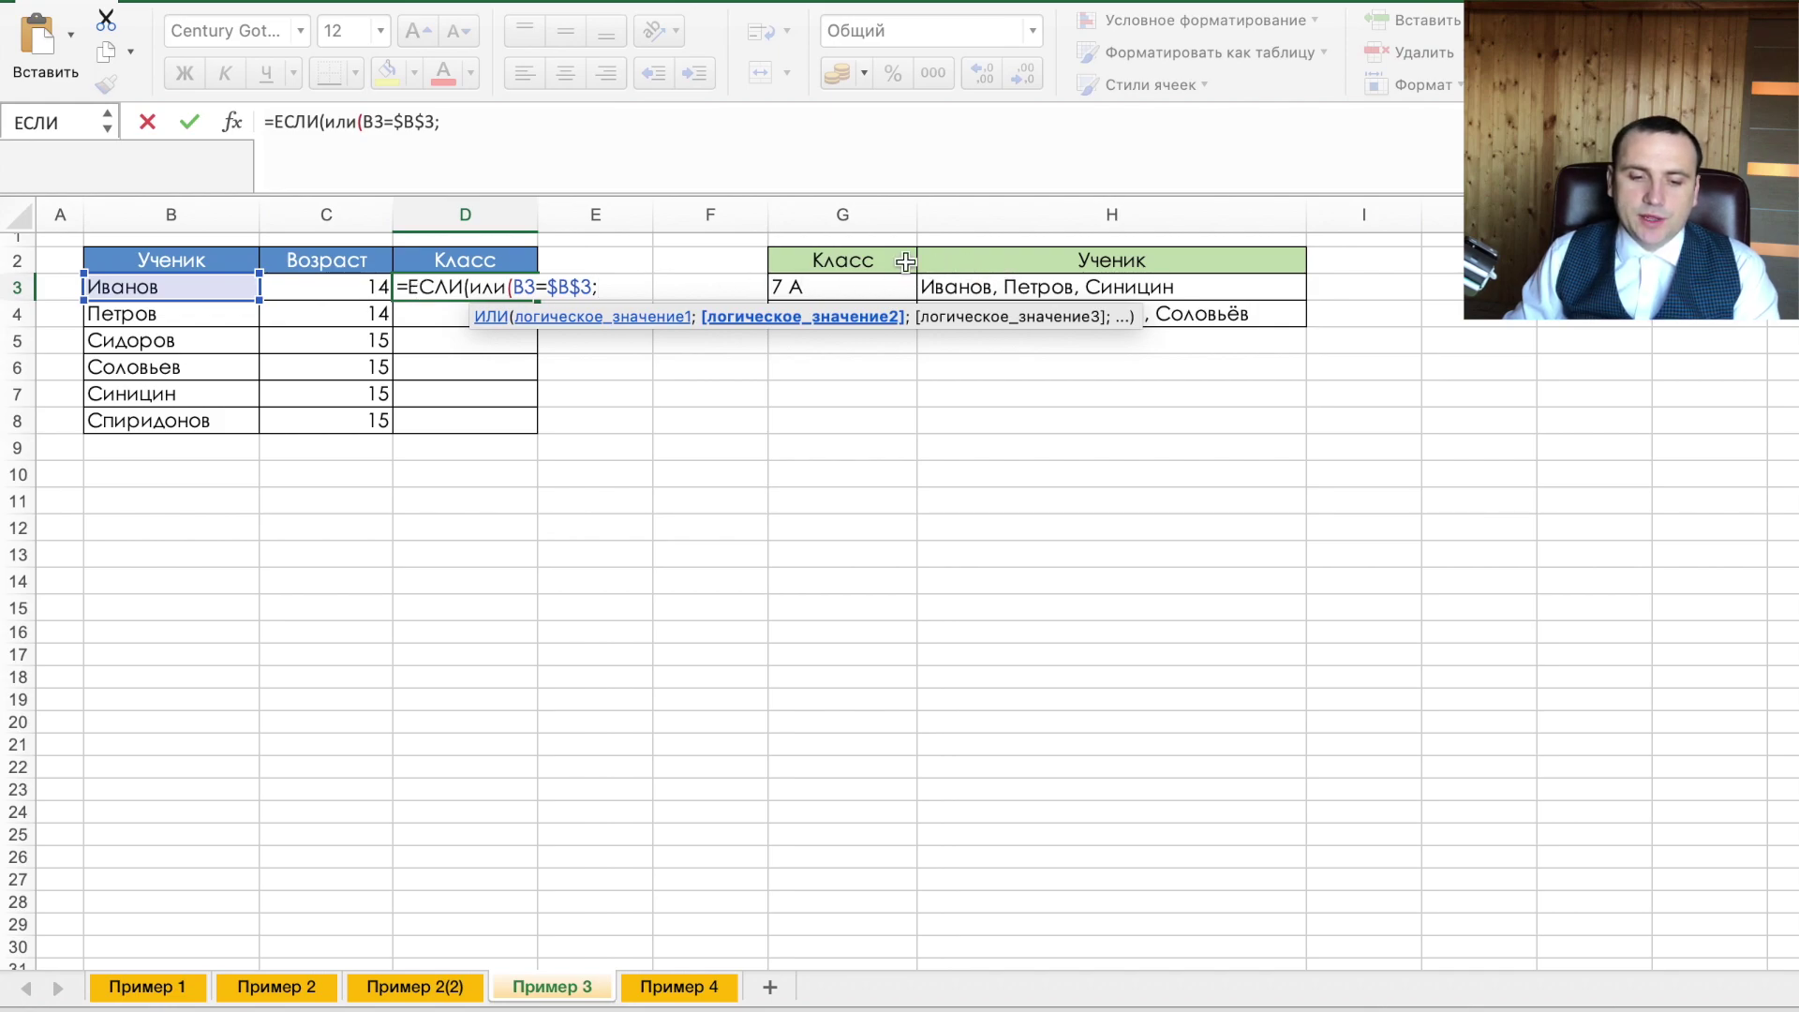
{"action": "left_click", "coordinate": [193, 288]}
{"action": "type", "text": "="}
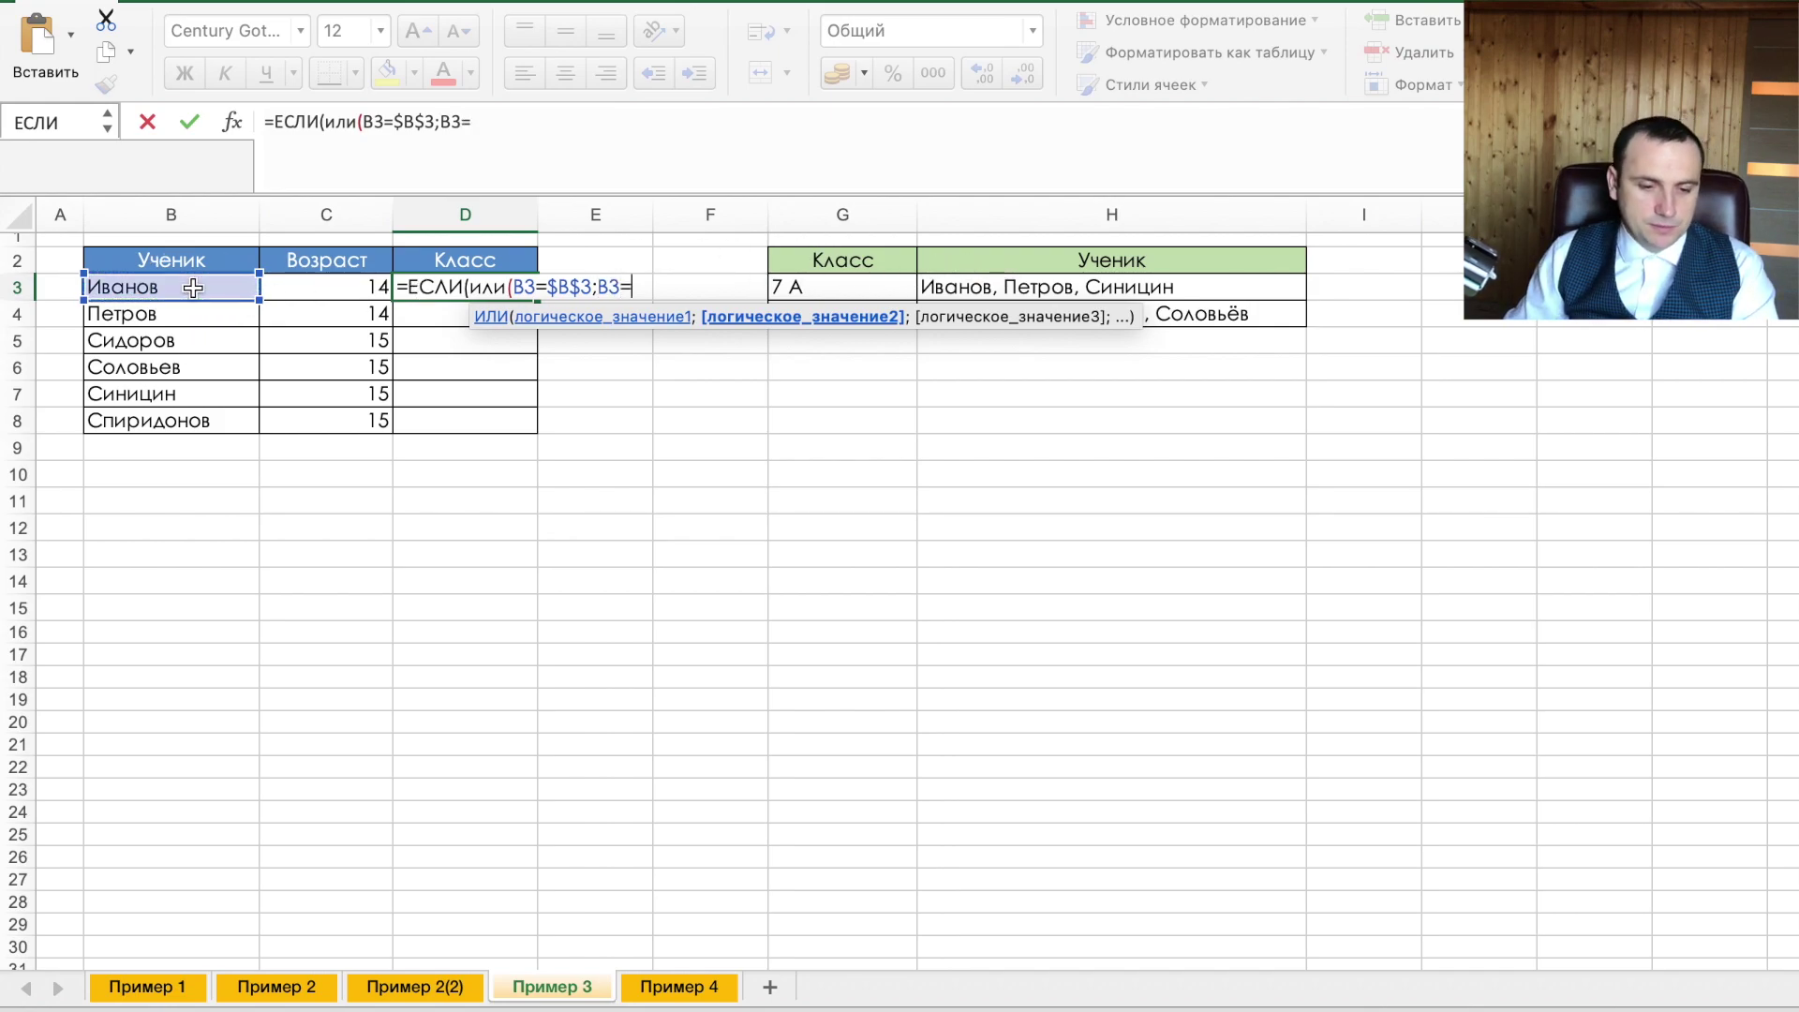
{"action": "left_click", "coordinate": [160, 317]}
{"action": "key", "text": "F4"}
{"action": "type", "text": ";"}
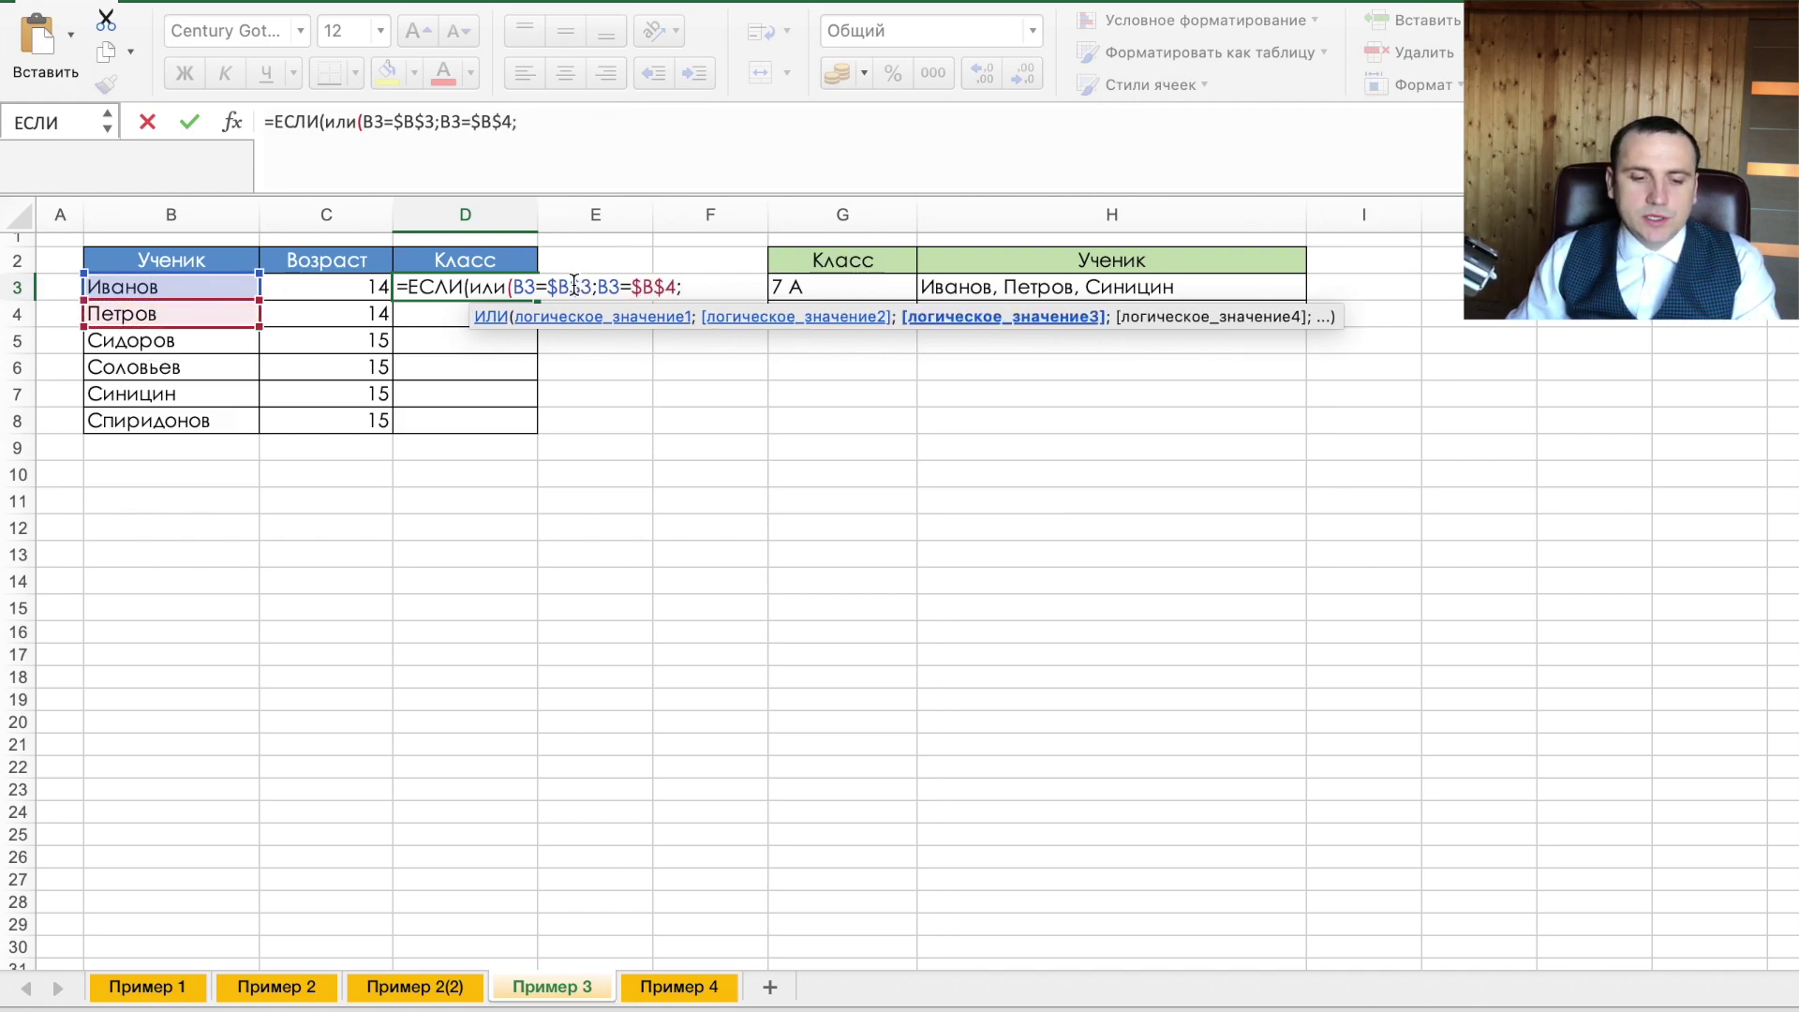
{"action": "left_click", "coordinate": [197, 286]}
{"action": "type", "text": "="}
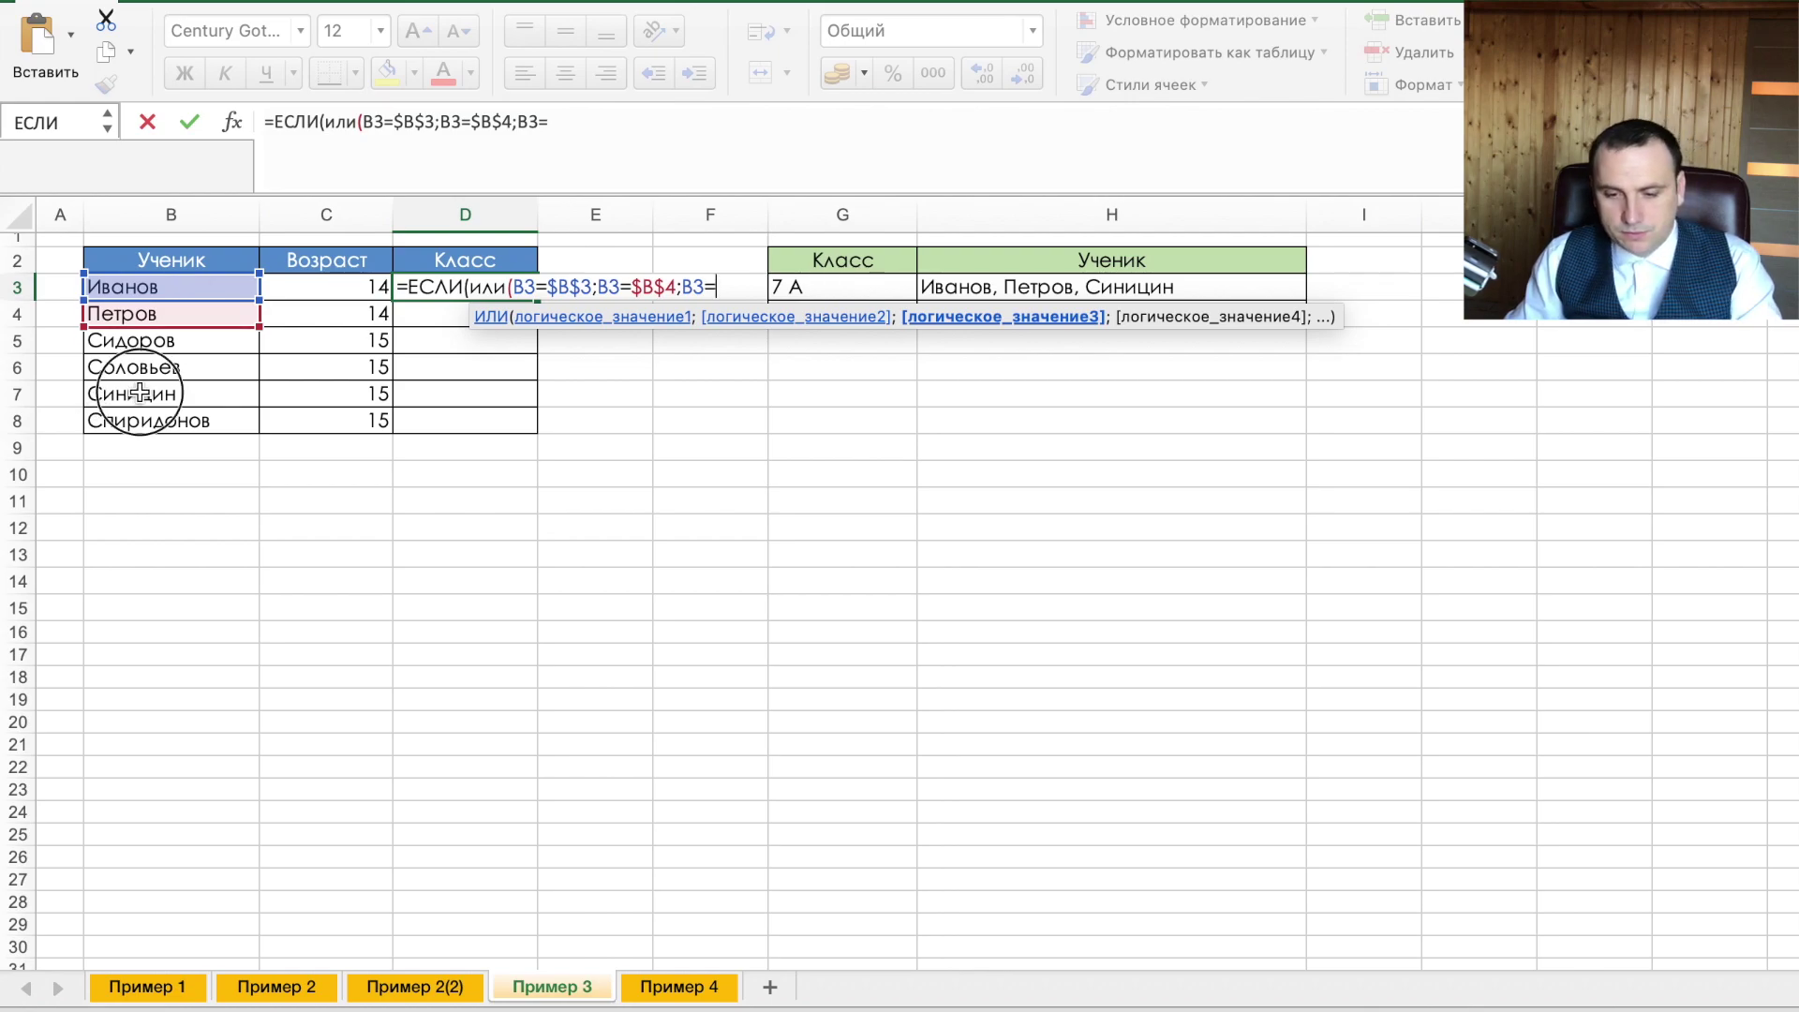
{"action": "left_click", "coordinate": [139, 393]}
{"action": "key", "text": "F4"}
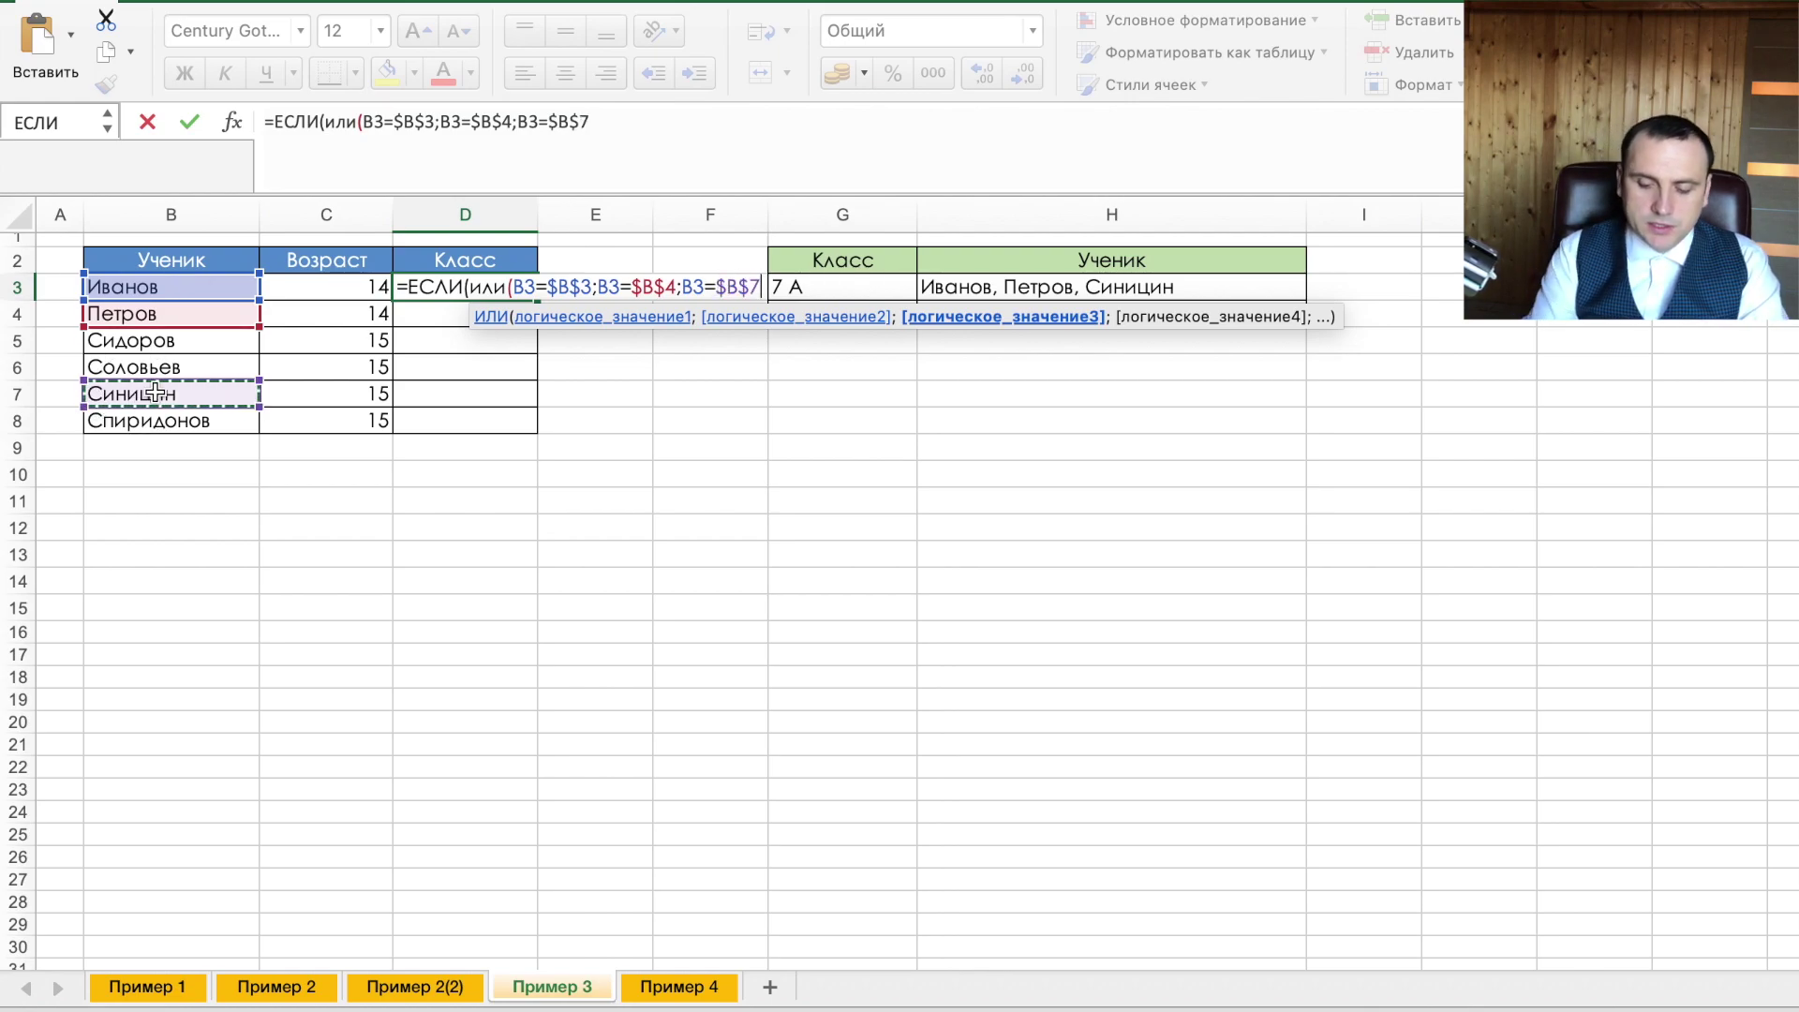
{"action": "type", "text": ");"}
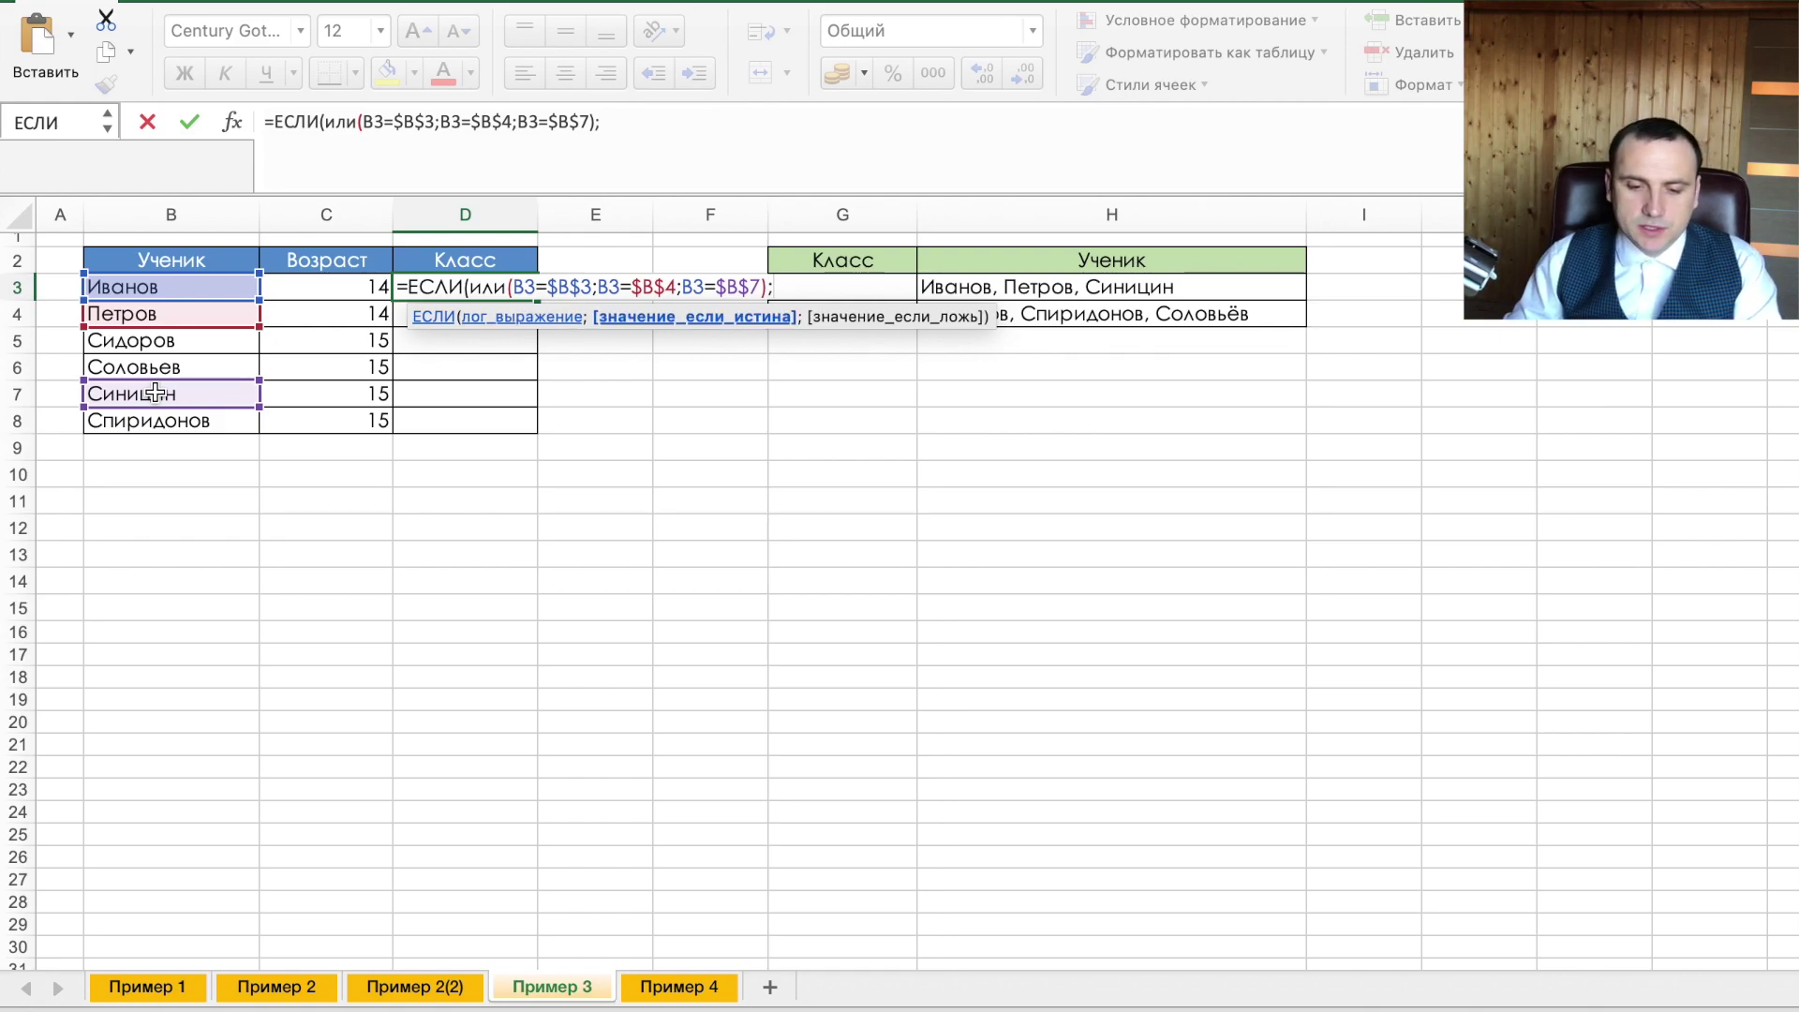
- Finish with results $G$3 (7 А) if matched, otherwise $G$4 (7 Б), and commit
{"action": "left_click", "coordinate": [755, 471]}
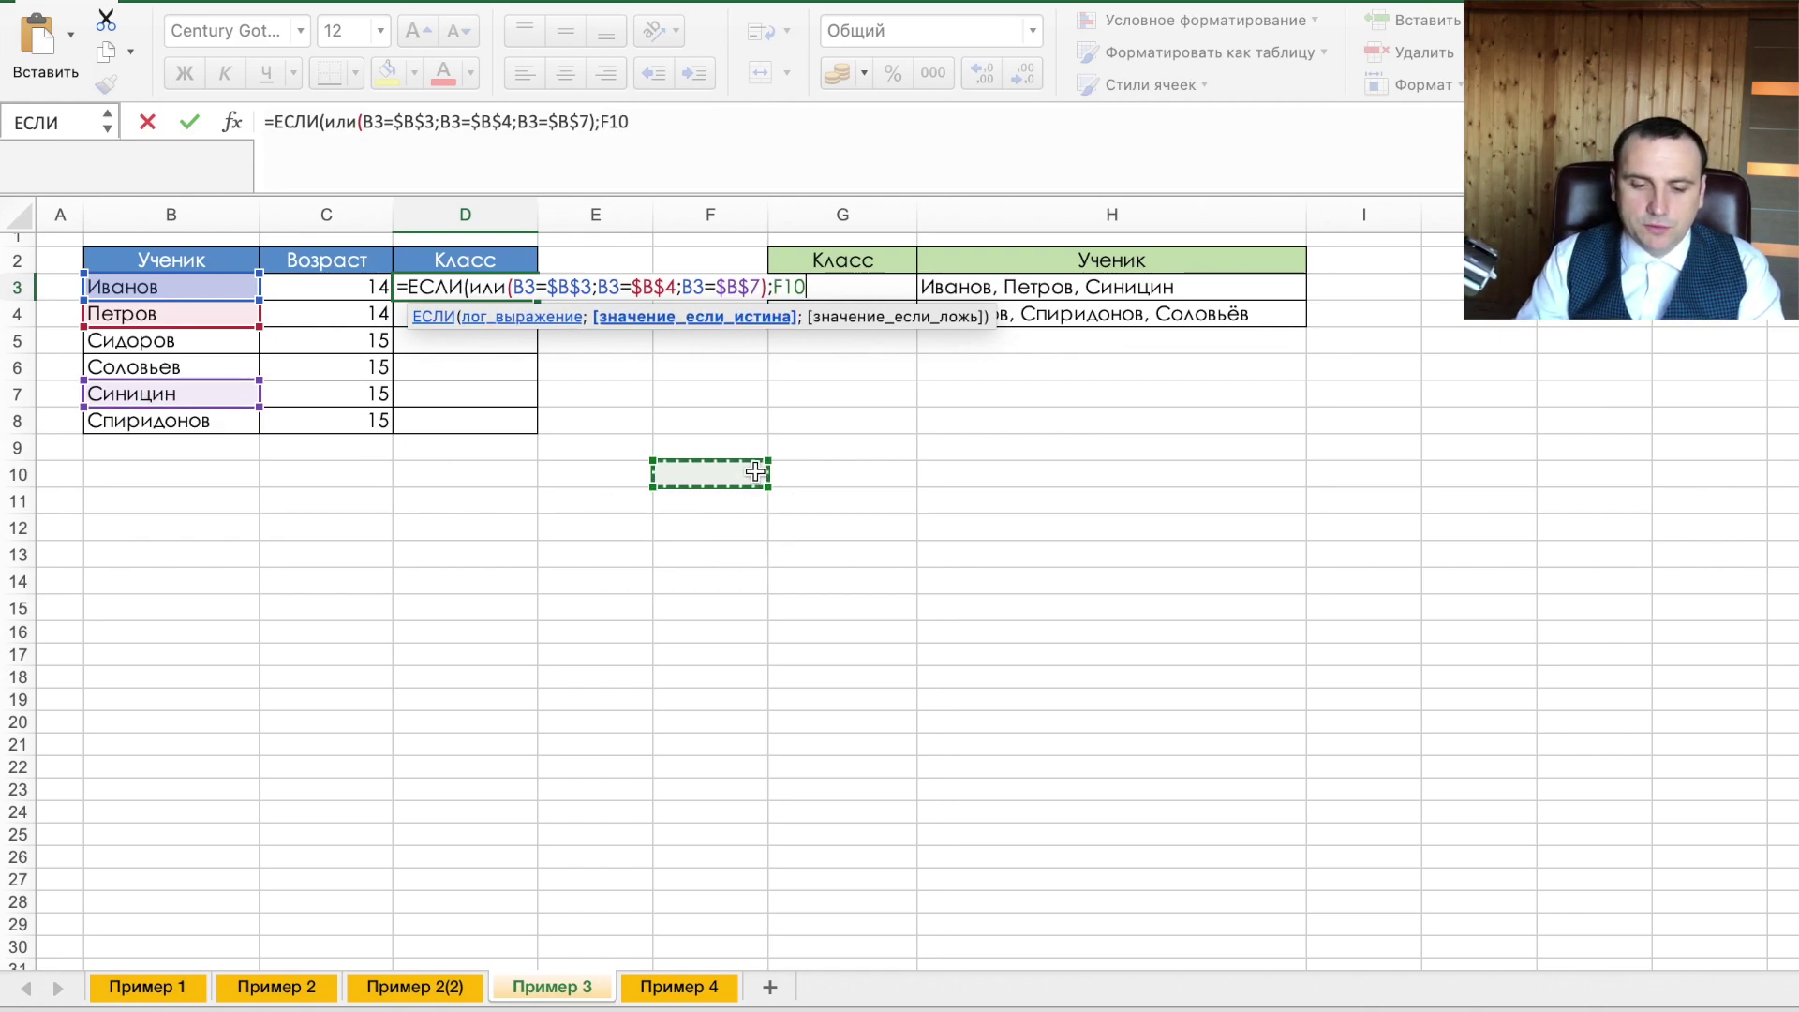
{"action": "key", "text": "Right"}
{"action": "key", "text": "Up"}
{"action": "key", "text": "Up"}
{"action": "key", "text": "Up"}
{"action": "key", "text": "Up"}
{"action": "key", "text": "Up"}
{"action": "key", "text": "Up"}
{"action": "key", "text": "Up"}
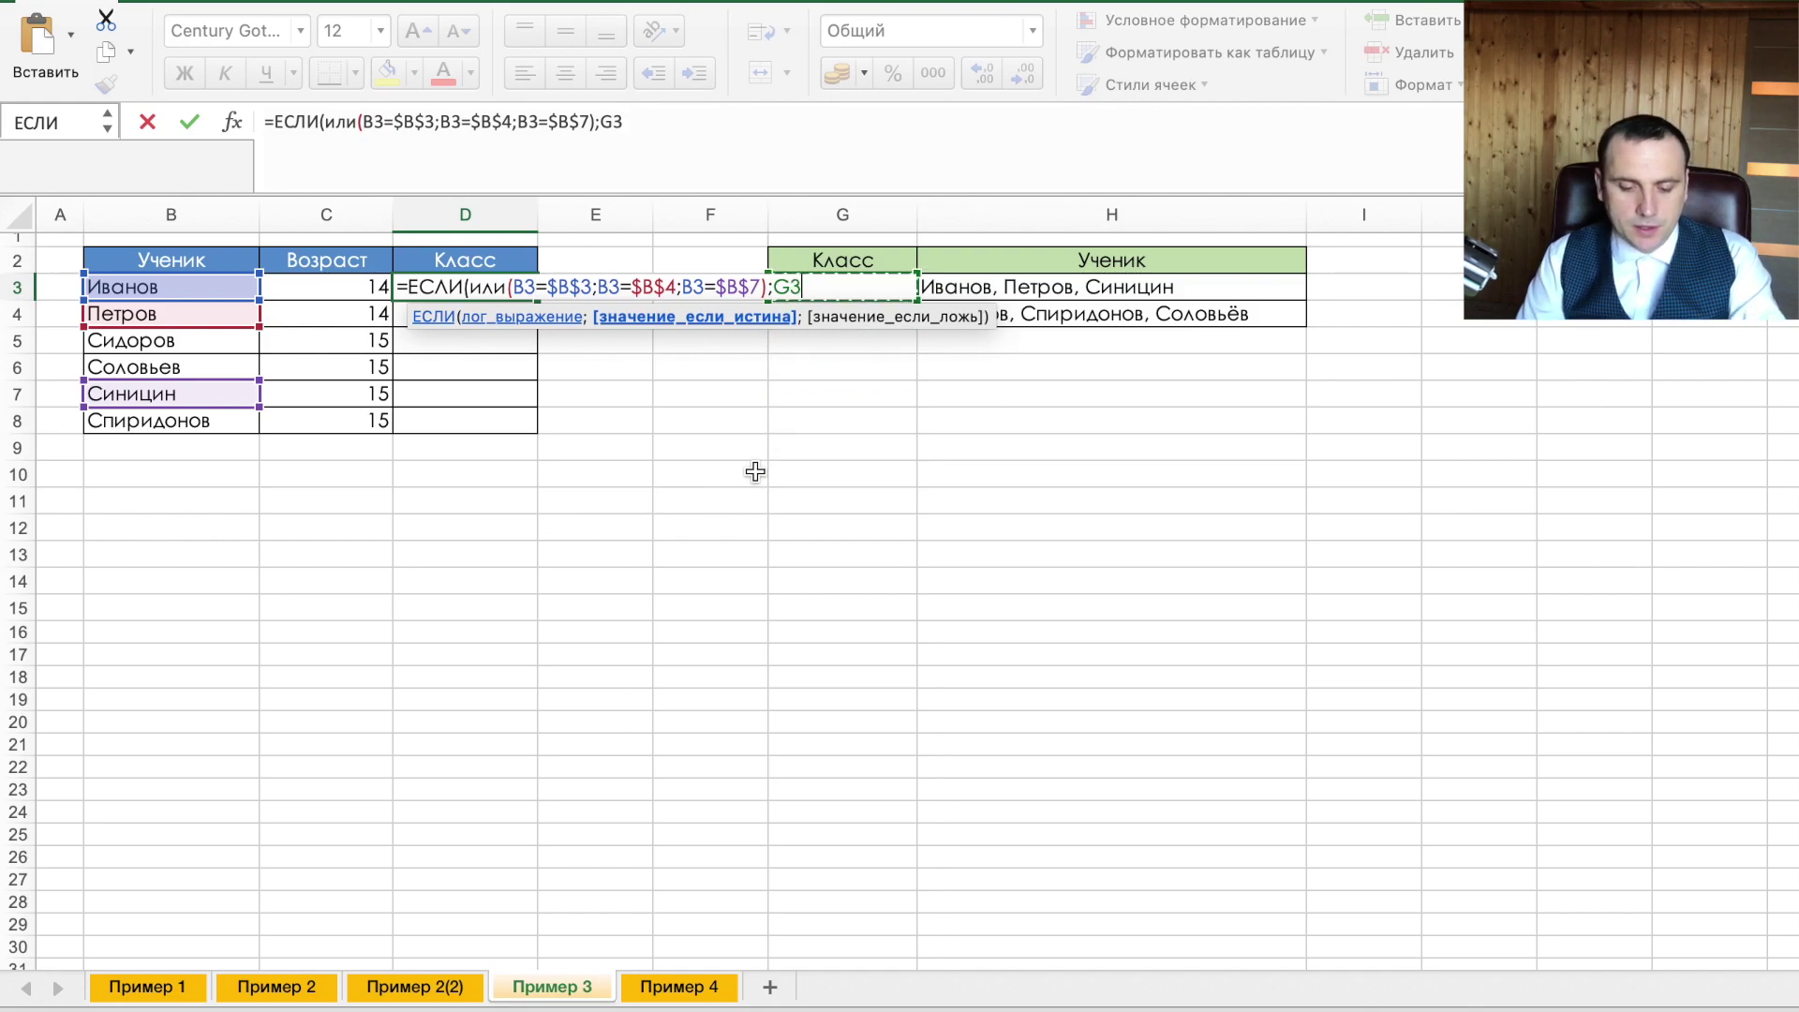
{"action": "type", "text": ";"}
{"action": "key", "text": "Down"}
{"action": "key", "text": "Down"}
{"action": "key", "text": "Down"}
{"action": "key", "text": "Right"}
{"action": "key", "text": "Right"}
{"action": "key", "text": "Right"}
{"action": "key", "text": "Right"}
{"action": "key", "text": "Up"}
{"action": "key", "text": "Left"}
{"action": "key", "text": "Up"}
{"action": "key", "text": "F4"}
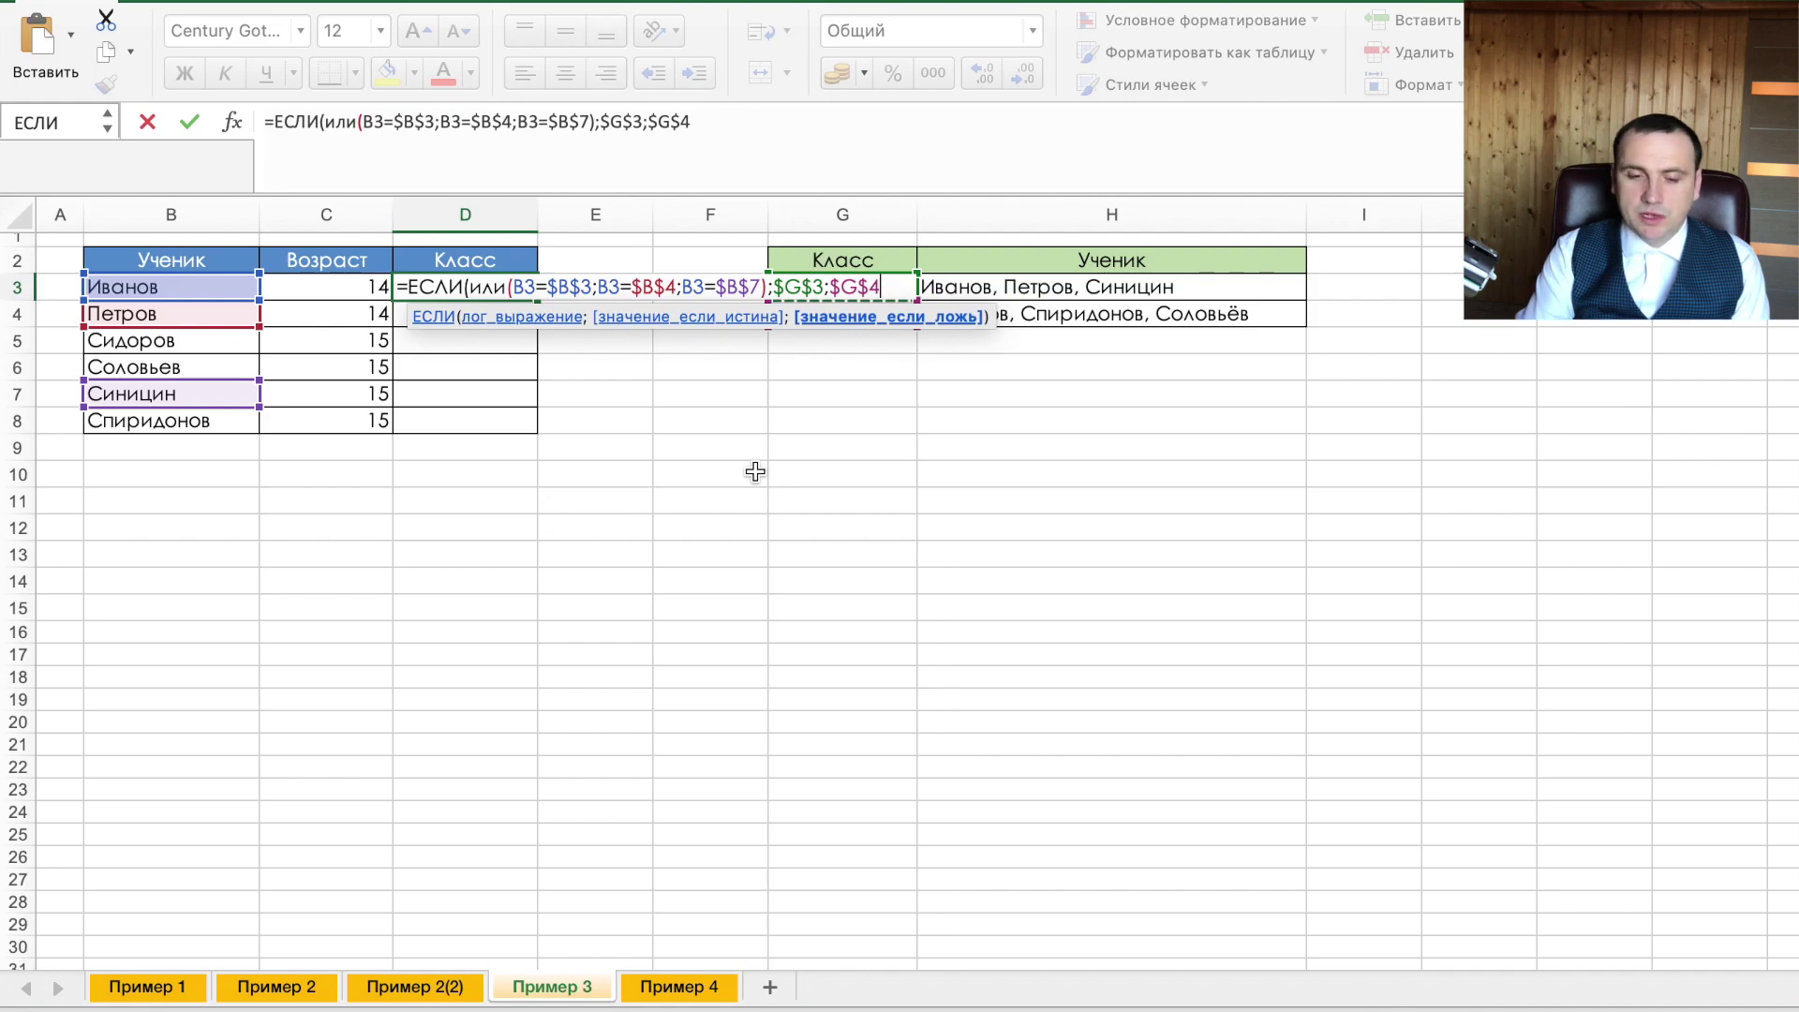
{"action": "key", "text": "Return"}
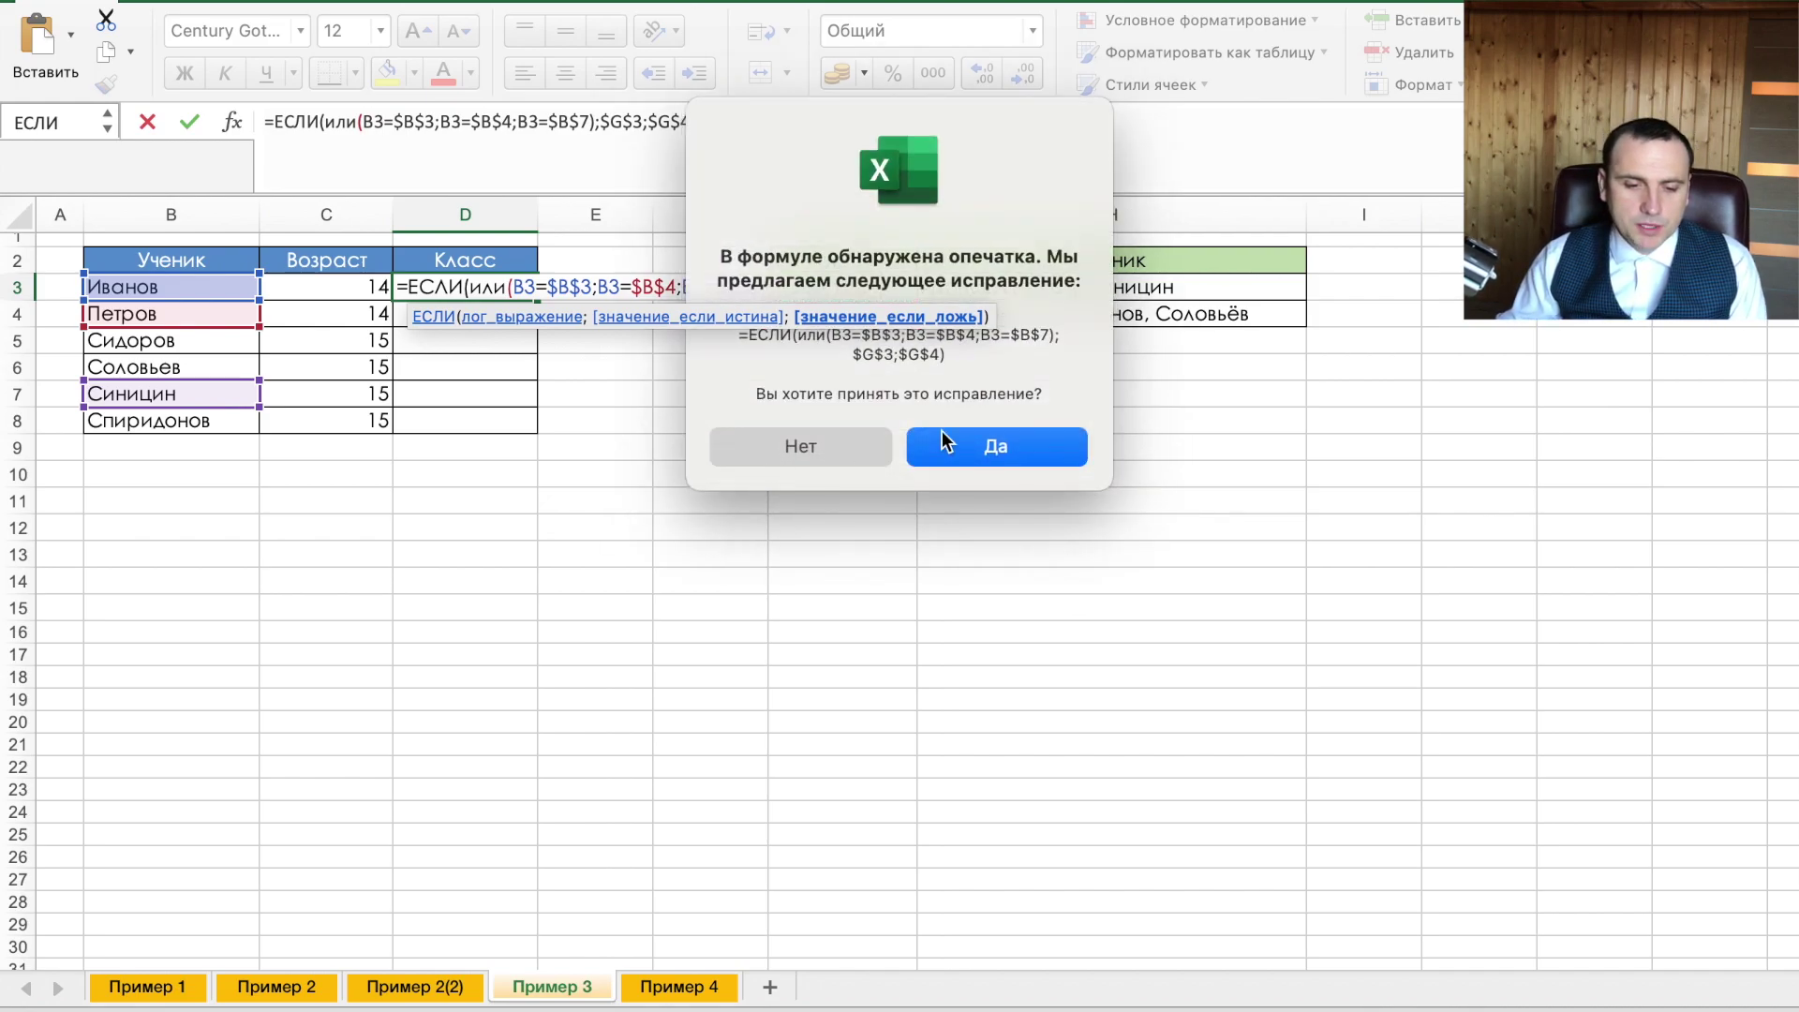
- Accept the parenthesis correction, fill D3's formula down to D8, and right-align the results
{"action": "left_click", "coordinate": [942, 441]}
{"action": "left_click", "coordinate": [511, 287]}
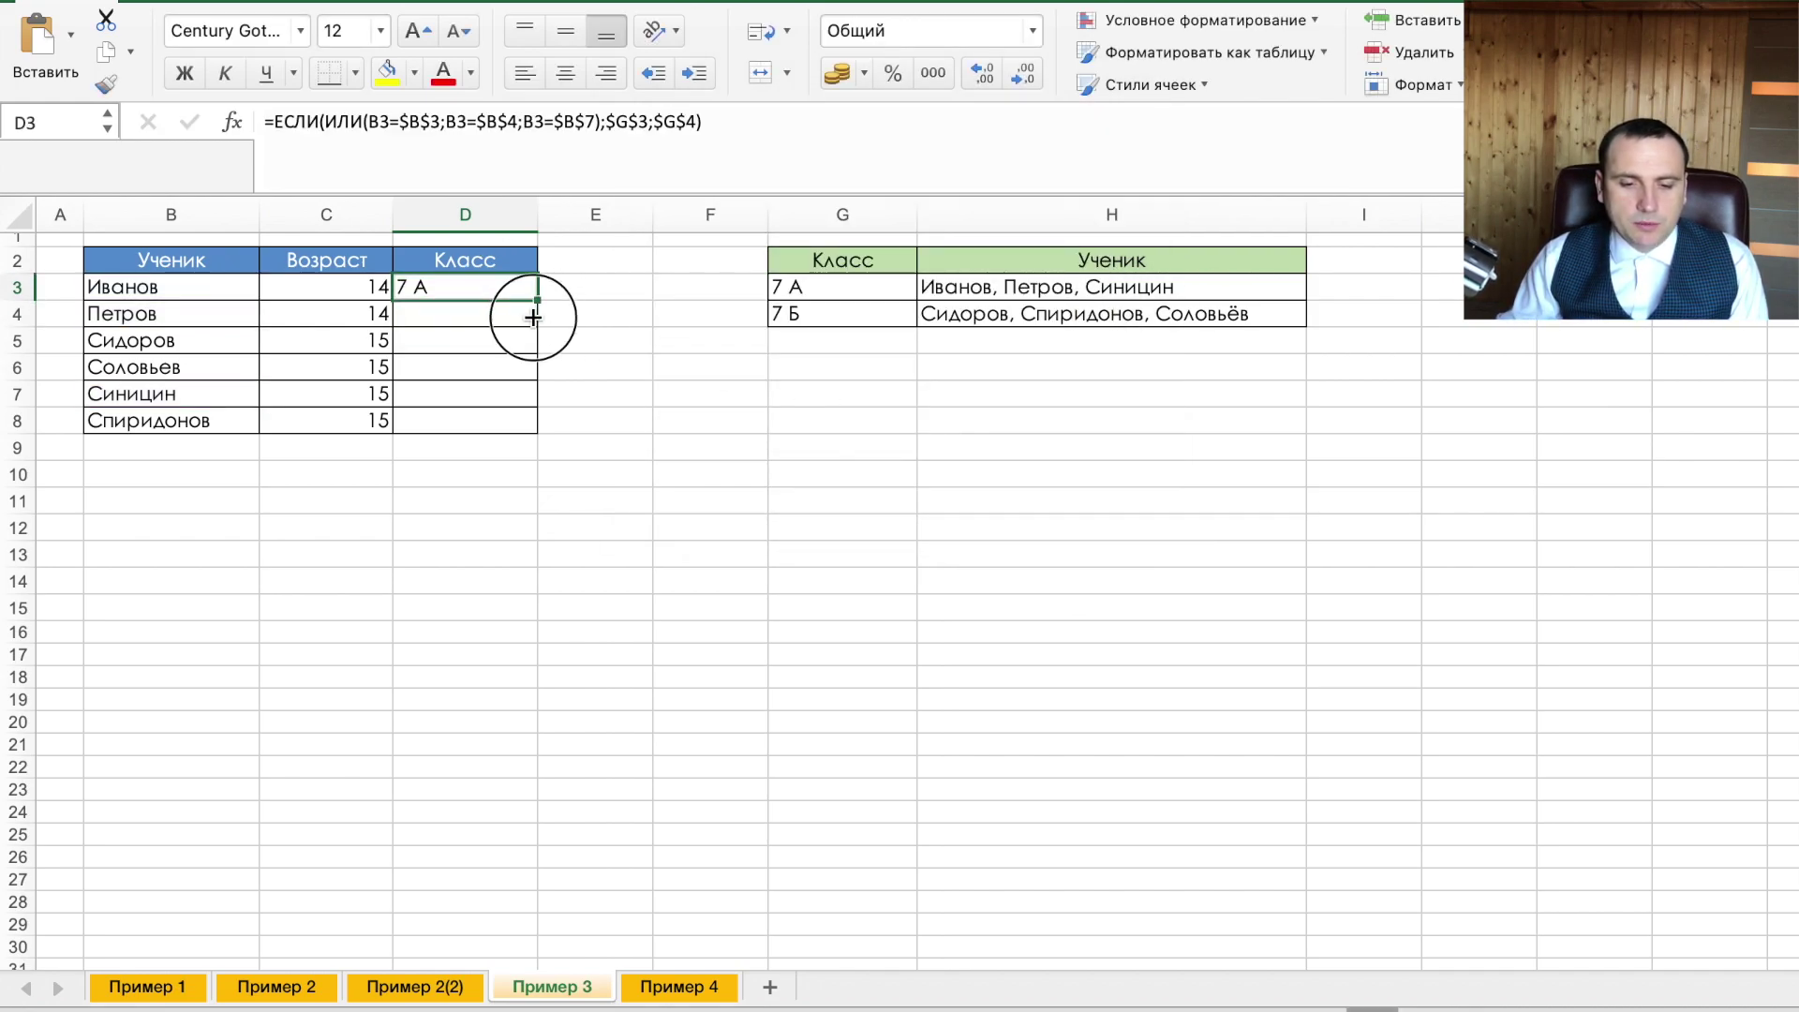
{"action": "left_click_drag", "start_coordinate": [534, 308], "coordinate": [525, 426]}
{"action": "left_click", "coordinate": [607, 72]}
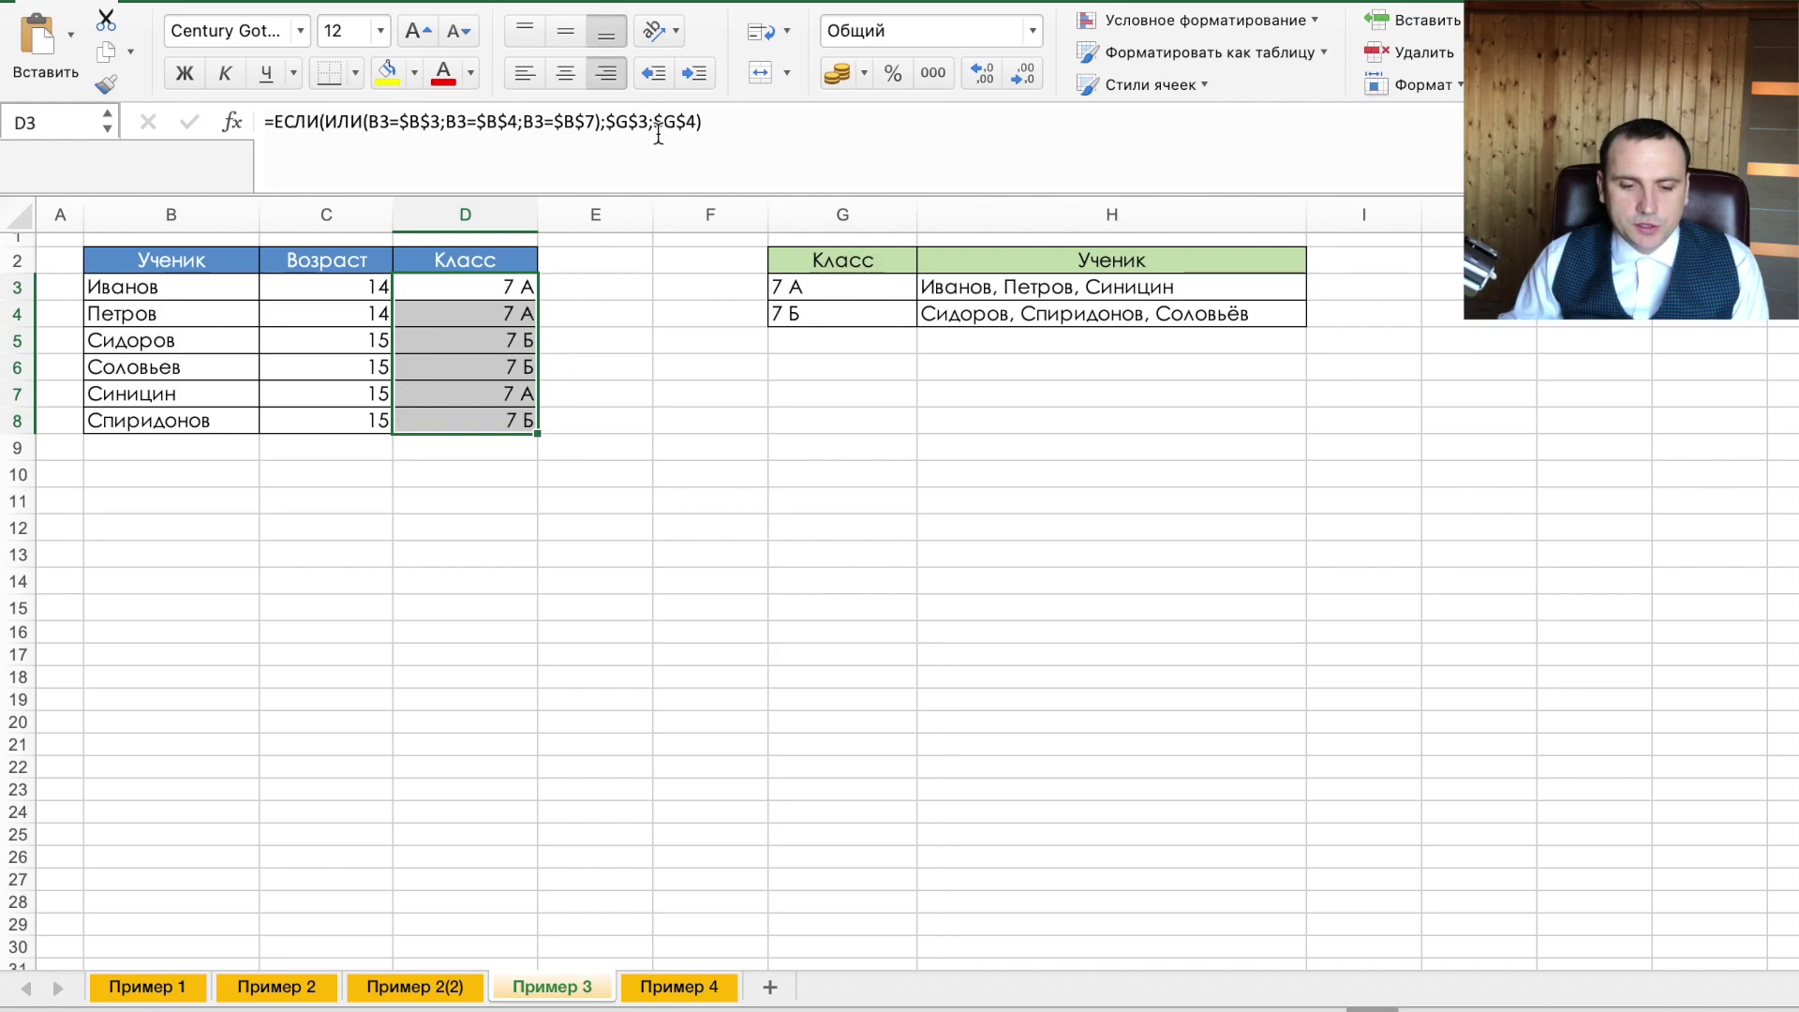
- Check the copied formulas in D4 and D7, then go to the Пример 4 sheet
{"action": "left_click", "coordinate": [478, 313]}
{"action": "left_click", "coordinate": [446, 395]}
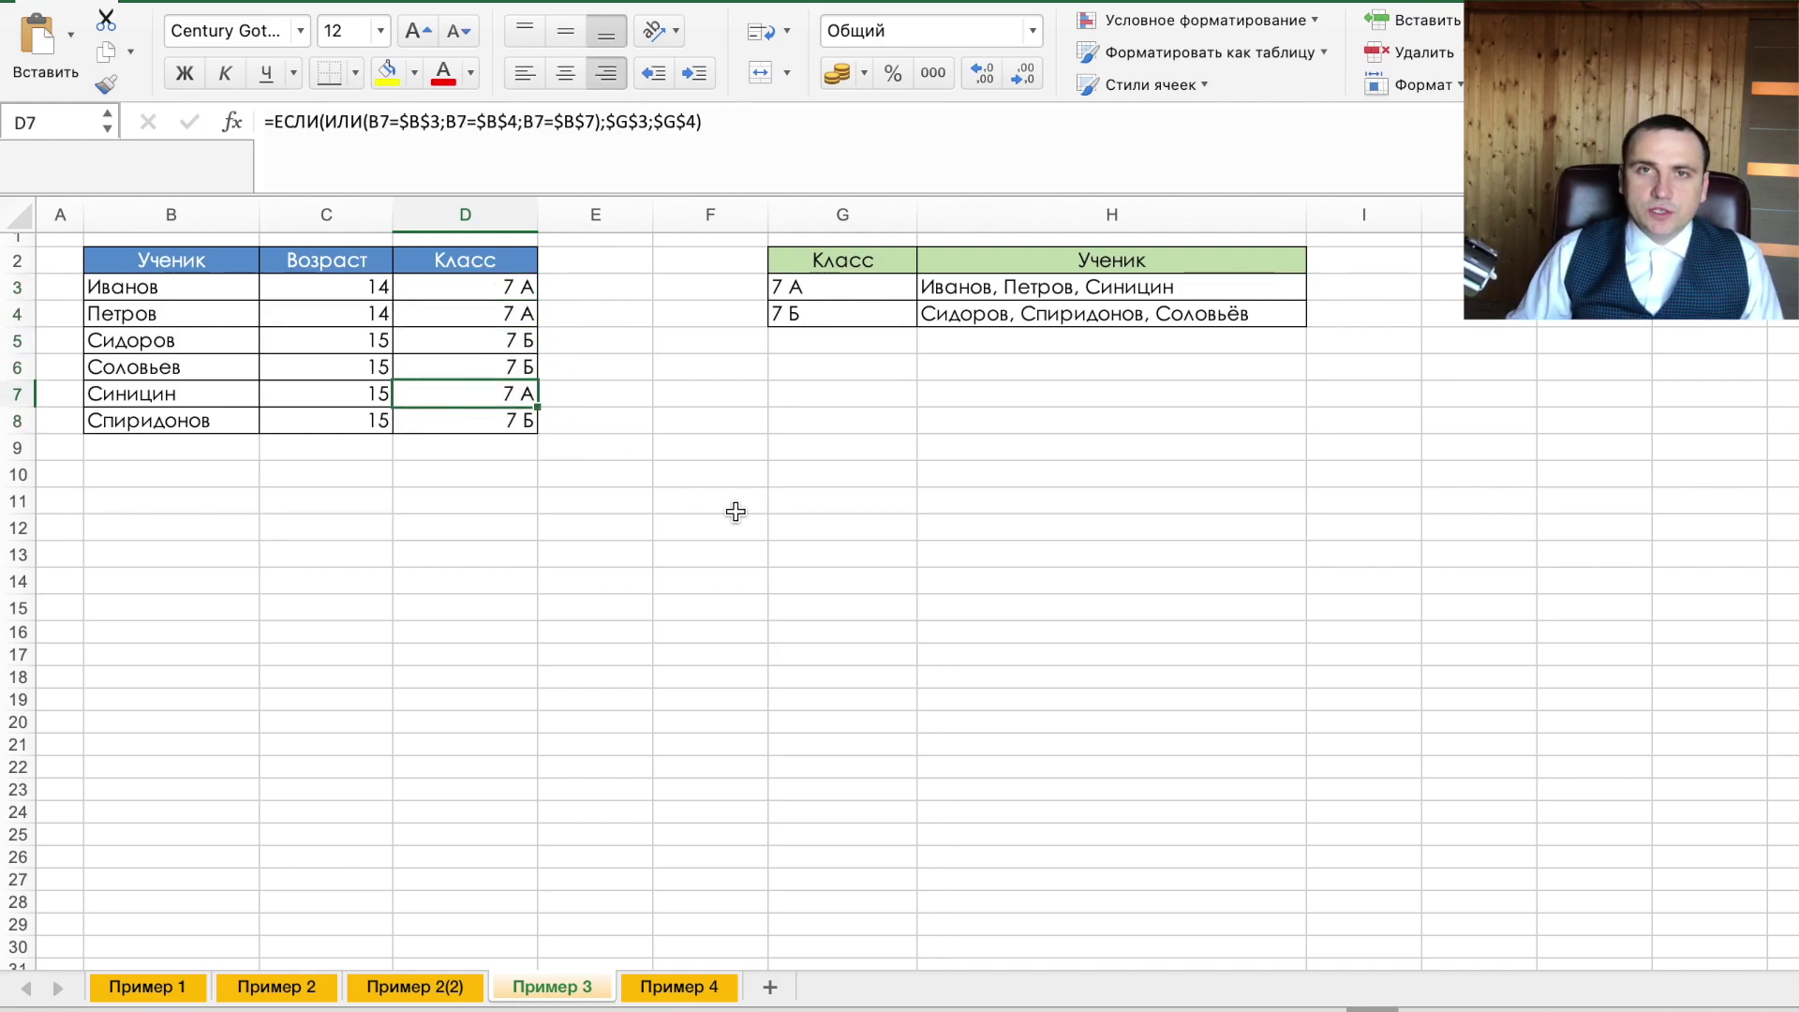
{"action": "left_click", "coordinate": [688, 988]}
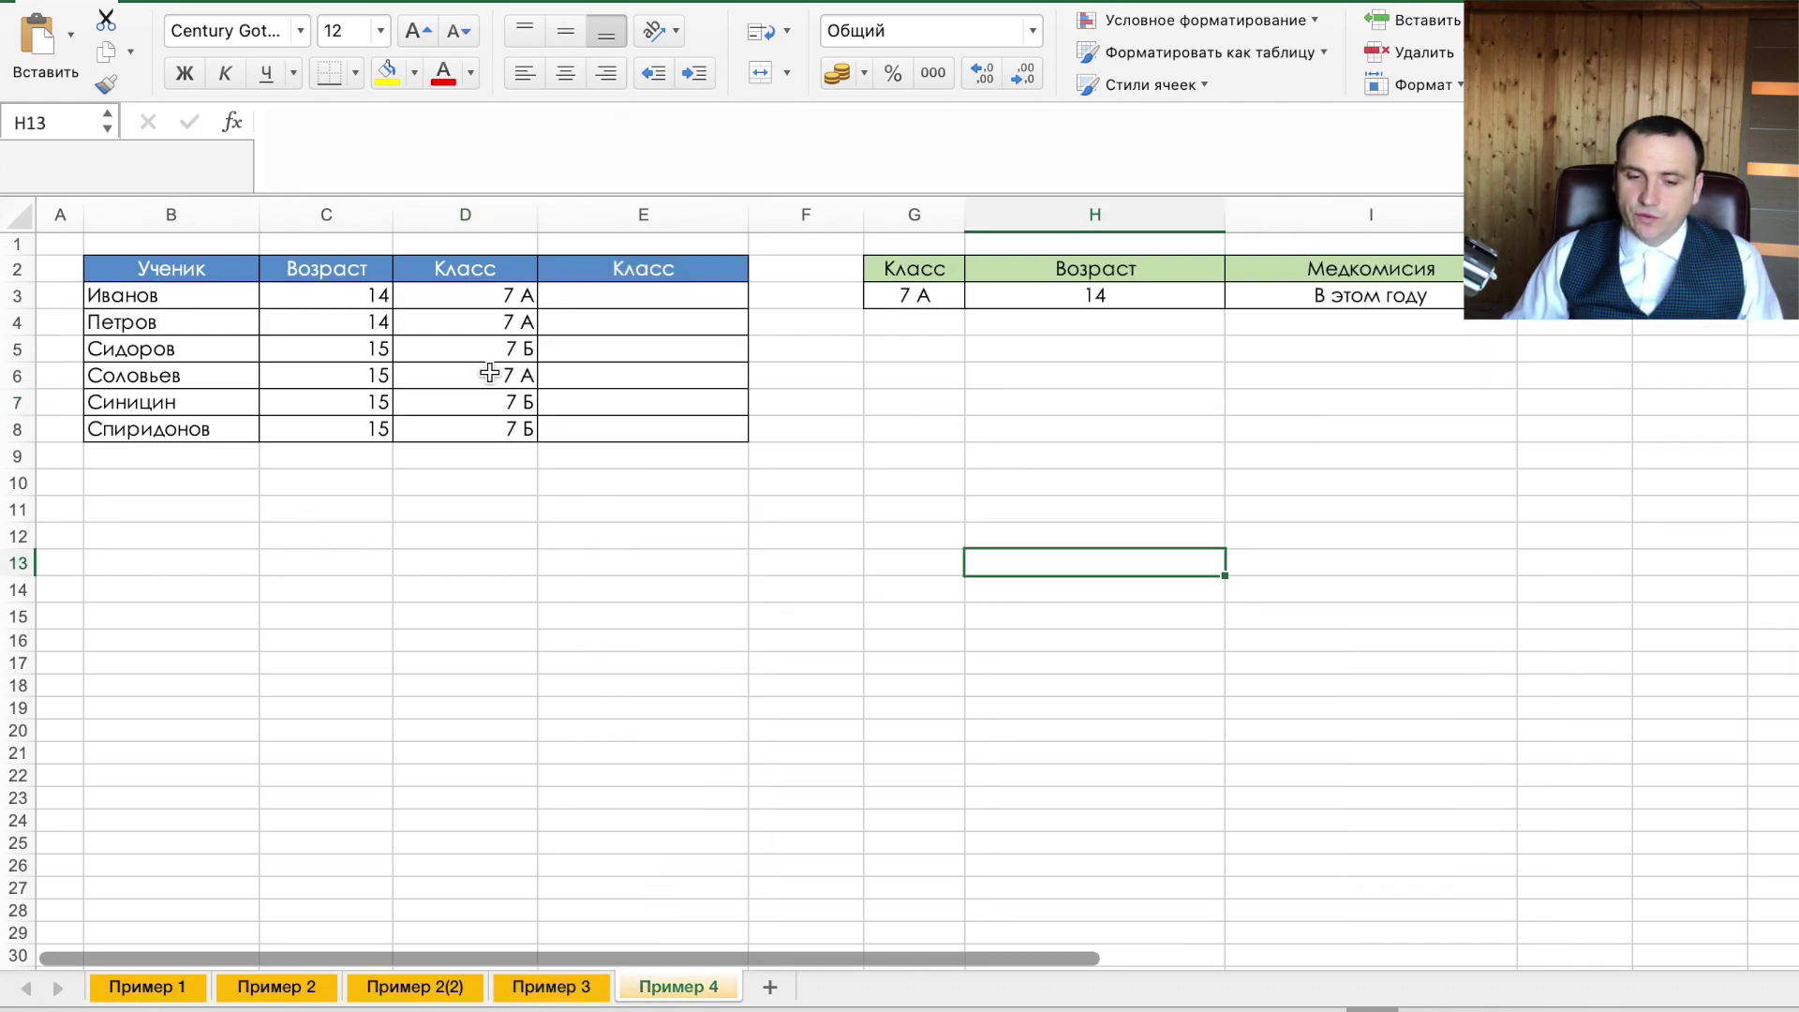
- Start E3's formula with the age condition C3=$H$3
{"action": "left_click", "coordinate": [630, 300]}
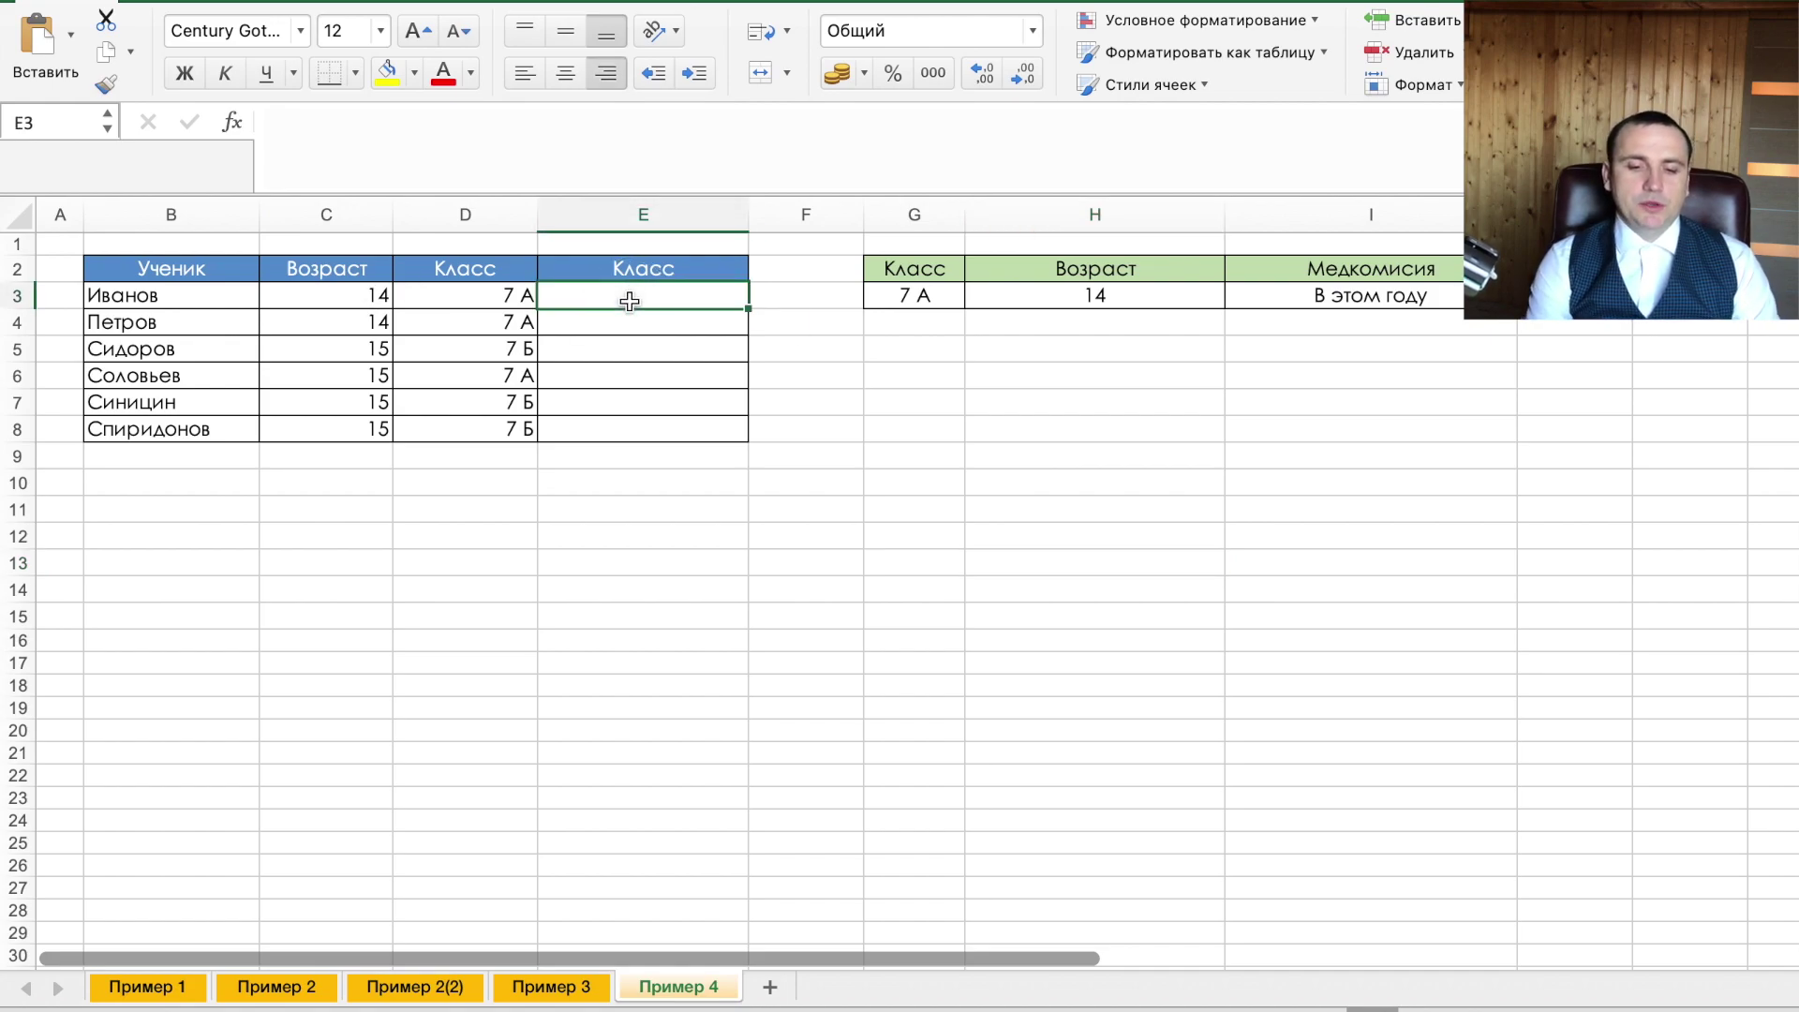
{"action": "type", "text": "=ЕСЛИ("}
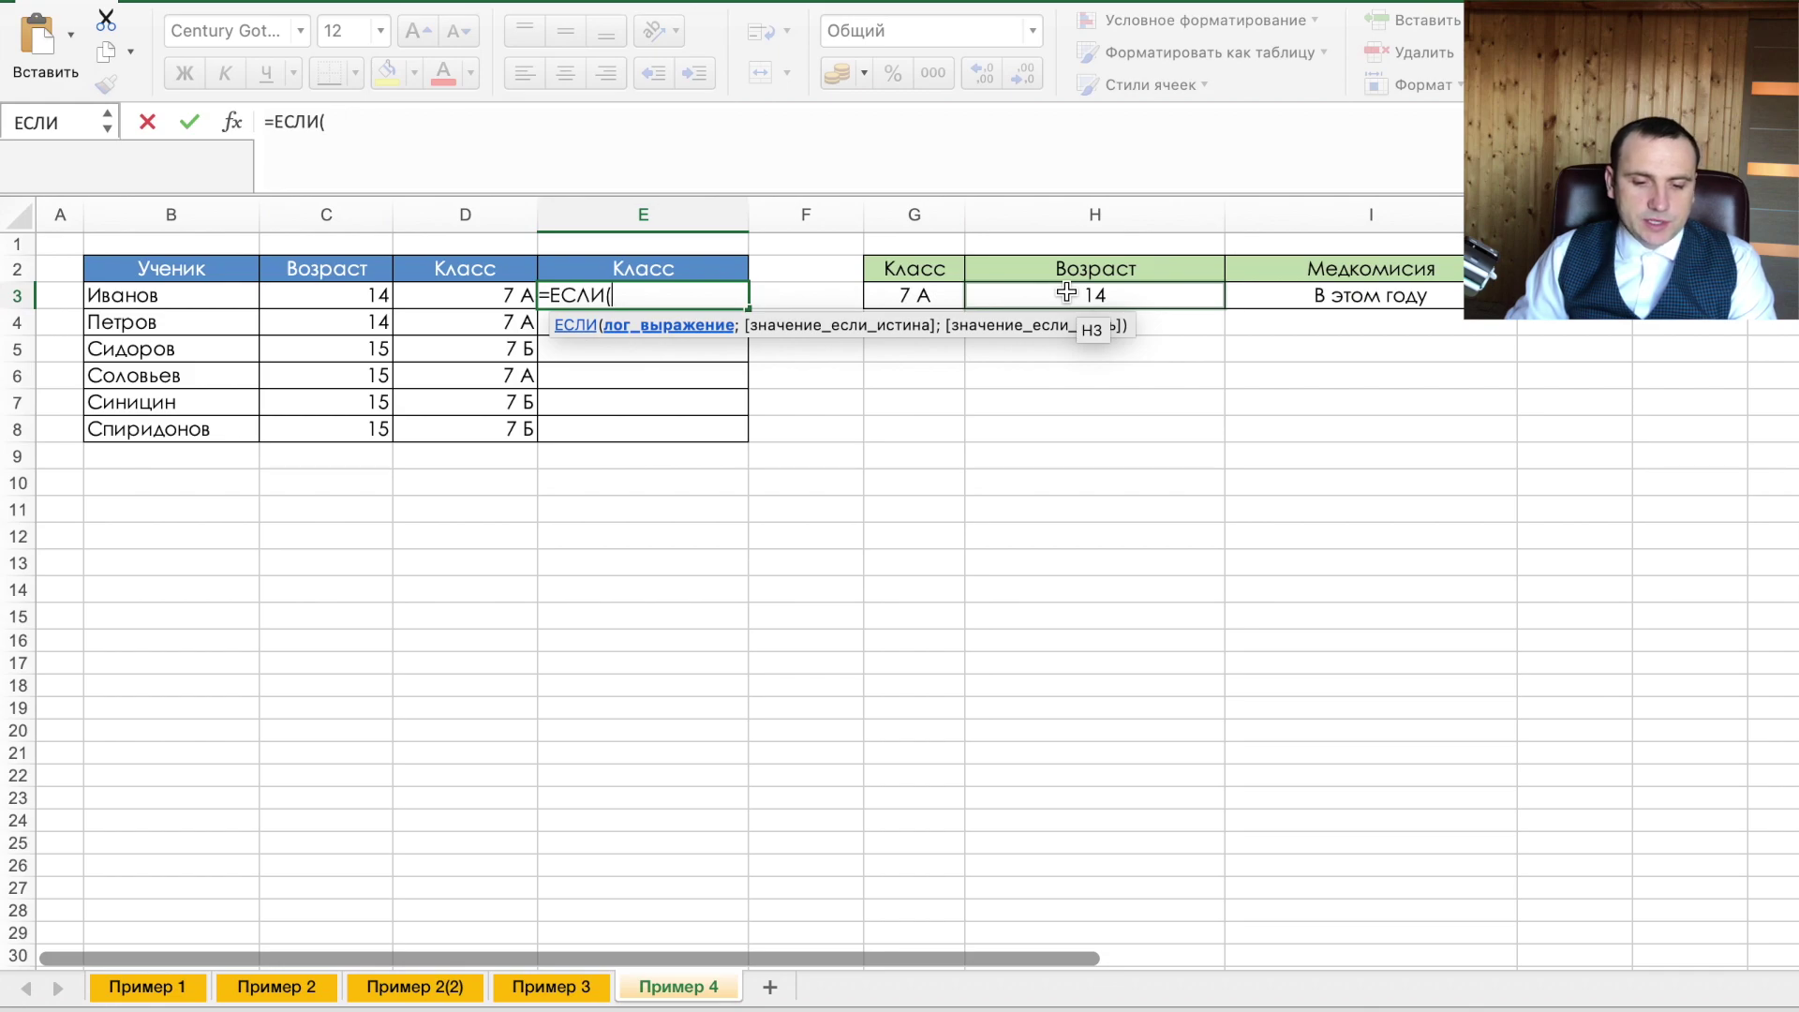
{"action": "left_click", "coordinate": [304, 291]}
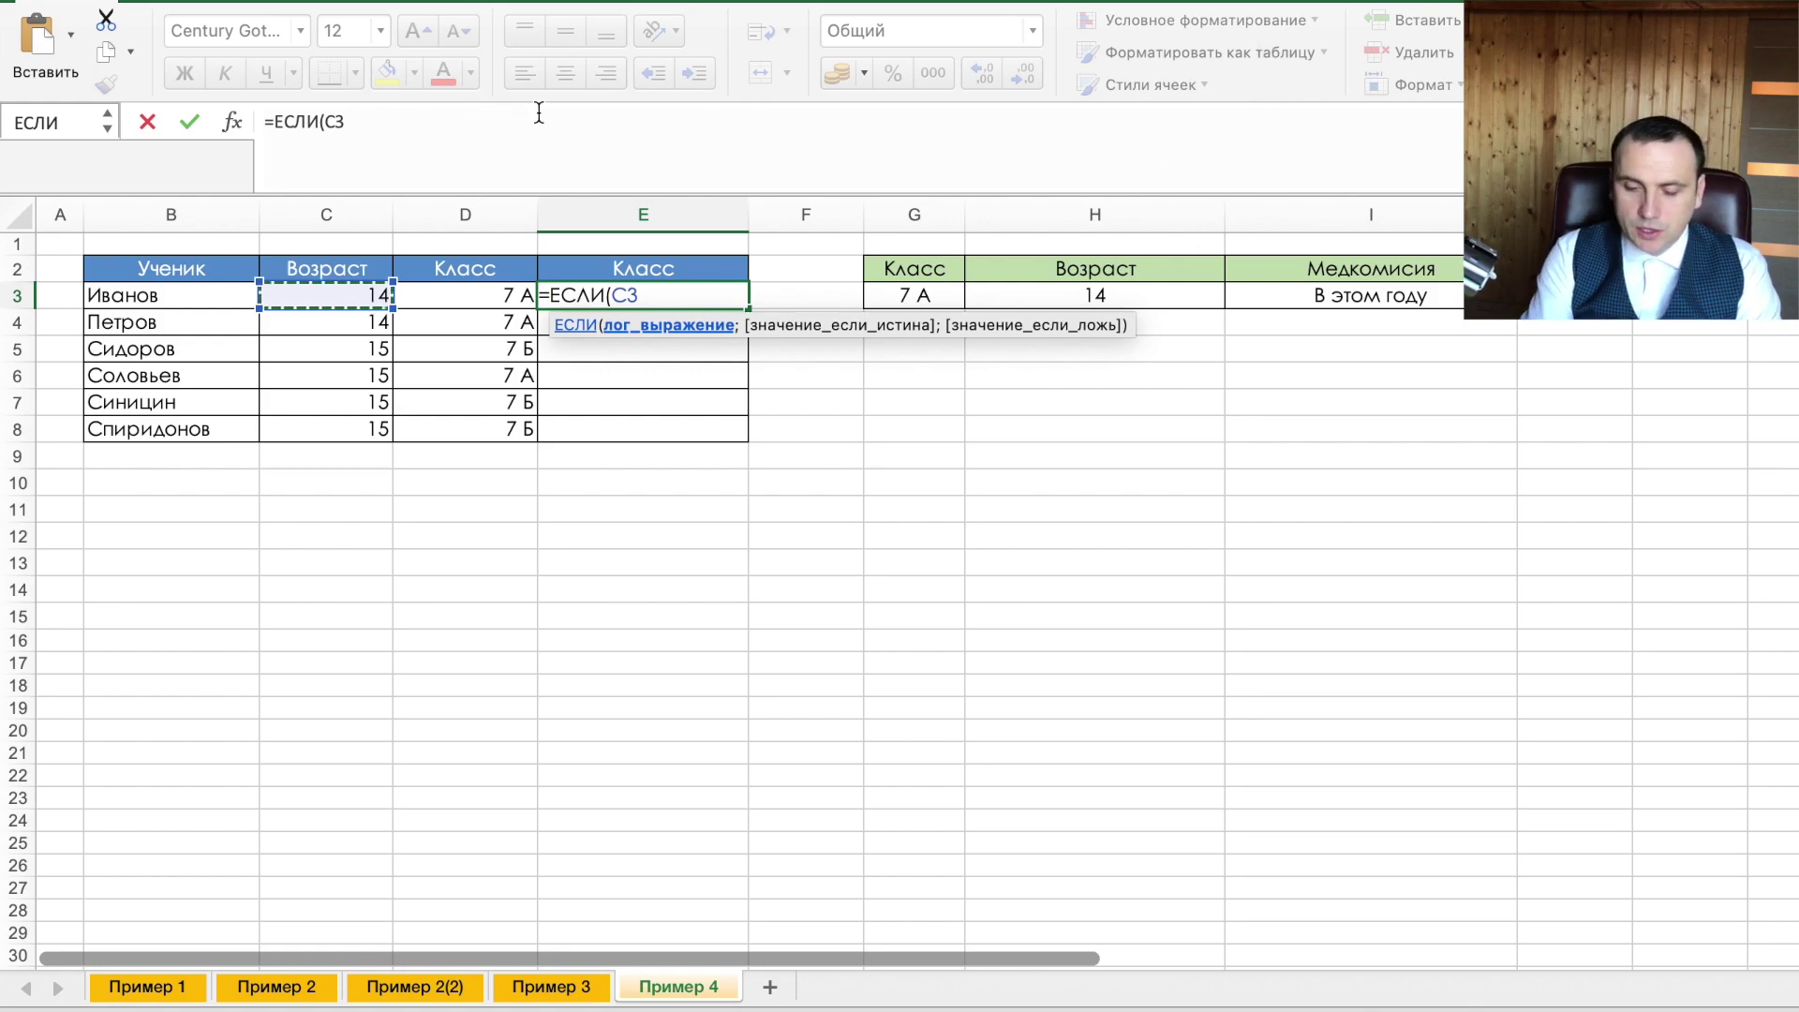
{"action": "type", "text": "="}
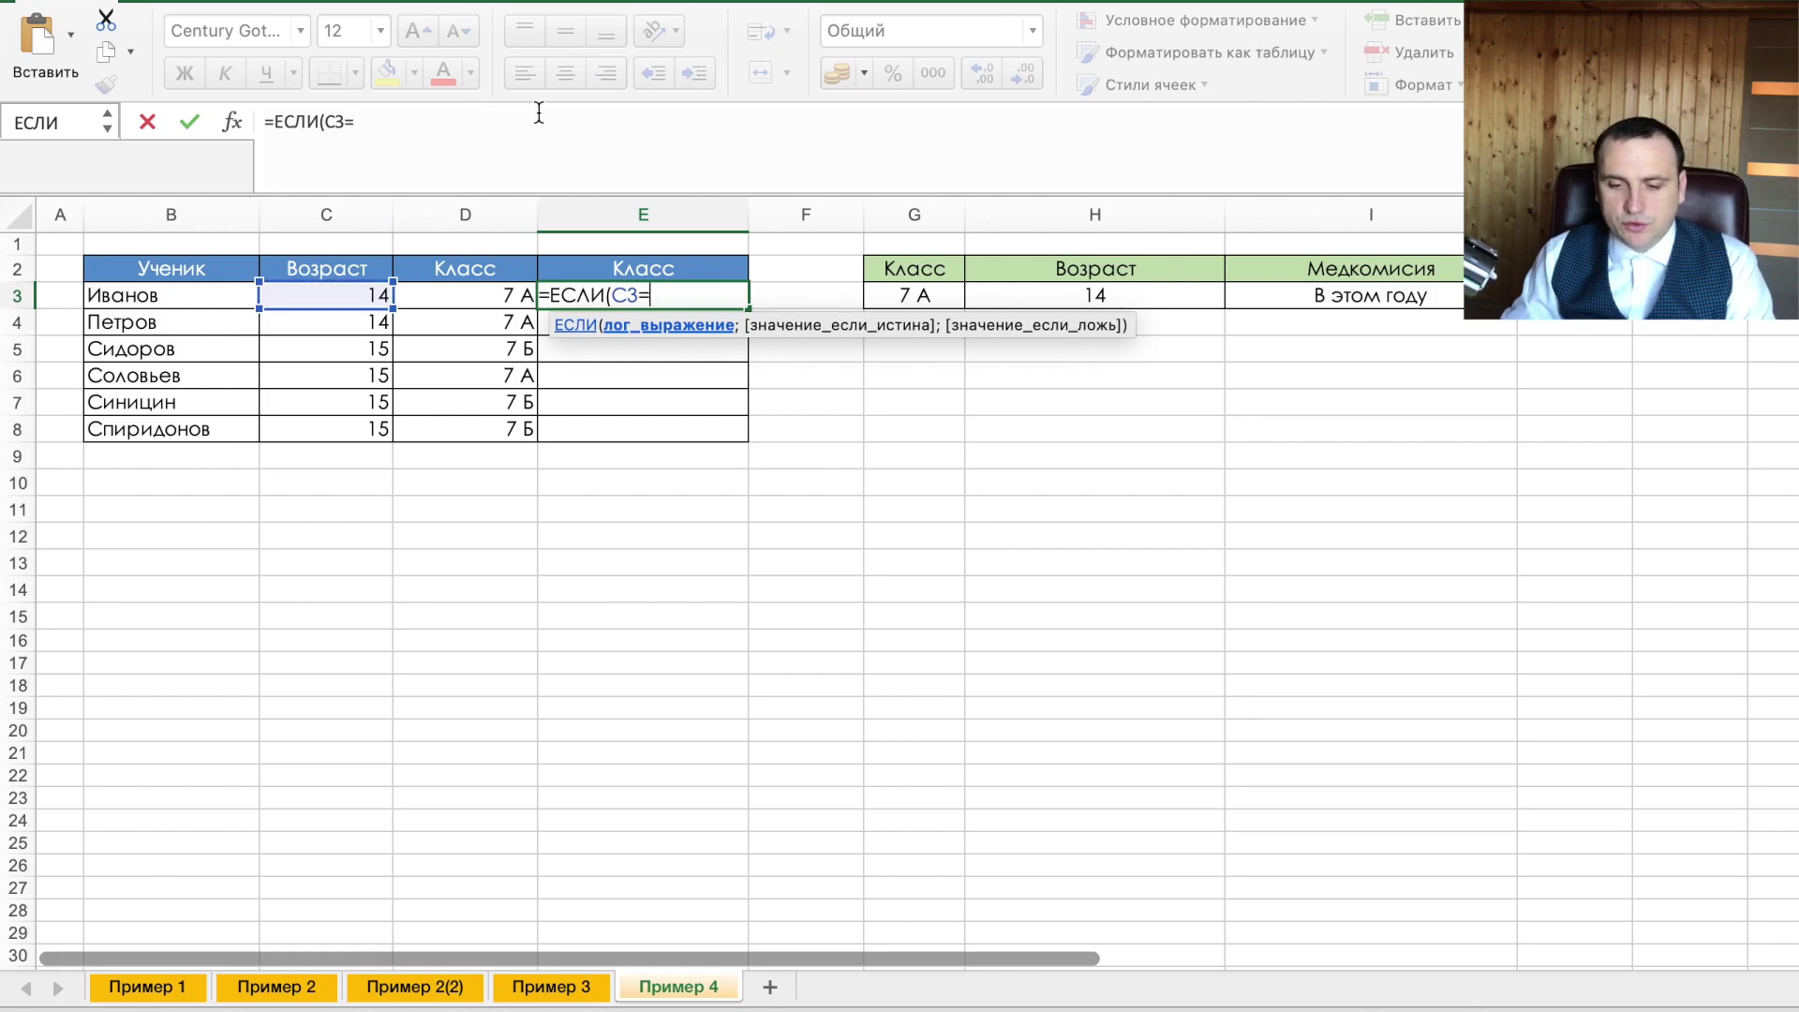
{"action": "left_click", "coordinate": [1061, 289]}
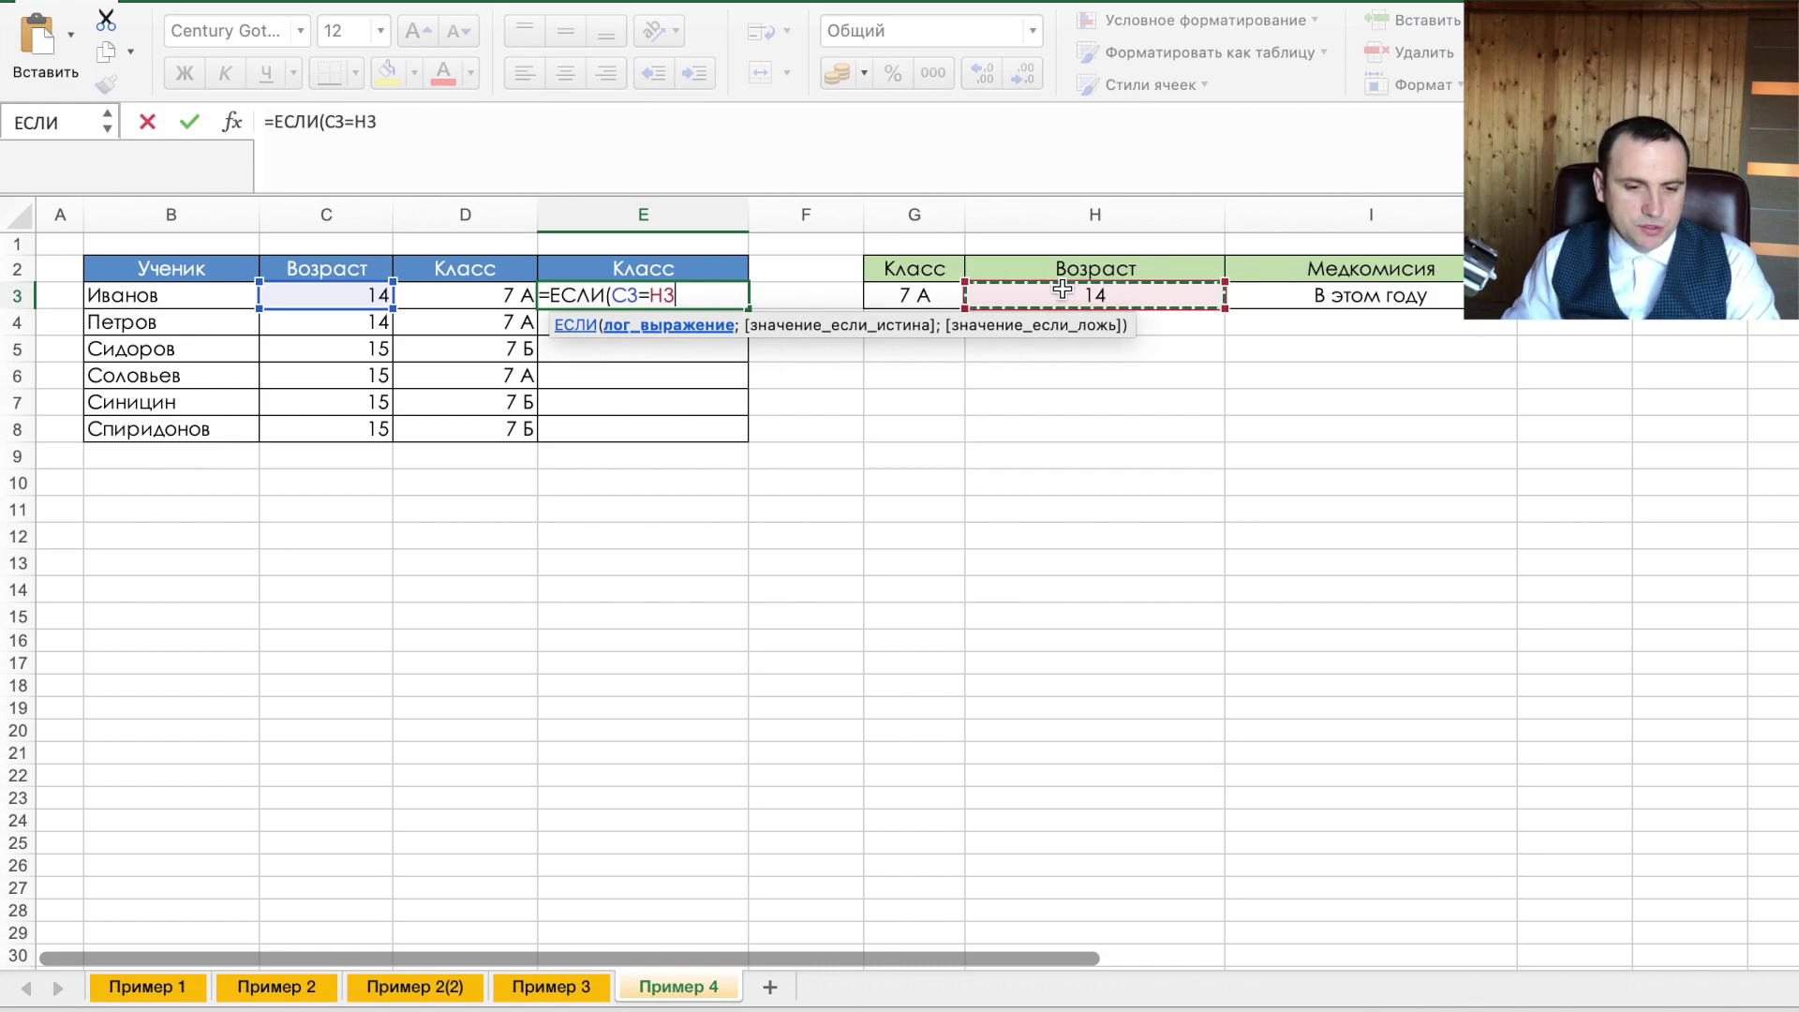
{"action": "key", "text": "F4"}
- Wrap the conditions in ЕСЛИ(И(...)) and add the class condition D3=$G$3
{"action": "left_click", "coordinate": [323, 121]}
{"action": "type", "text": "и"}
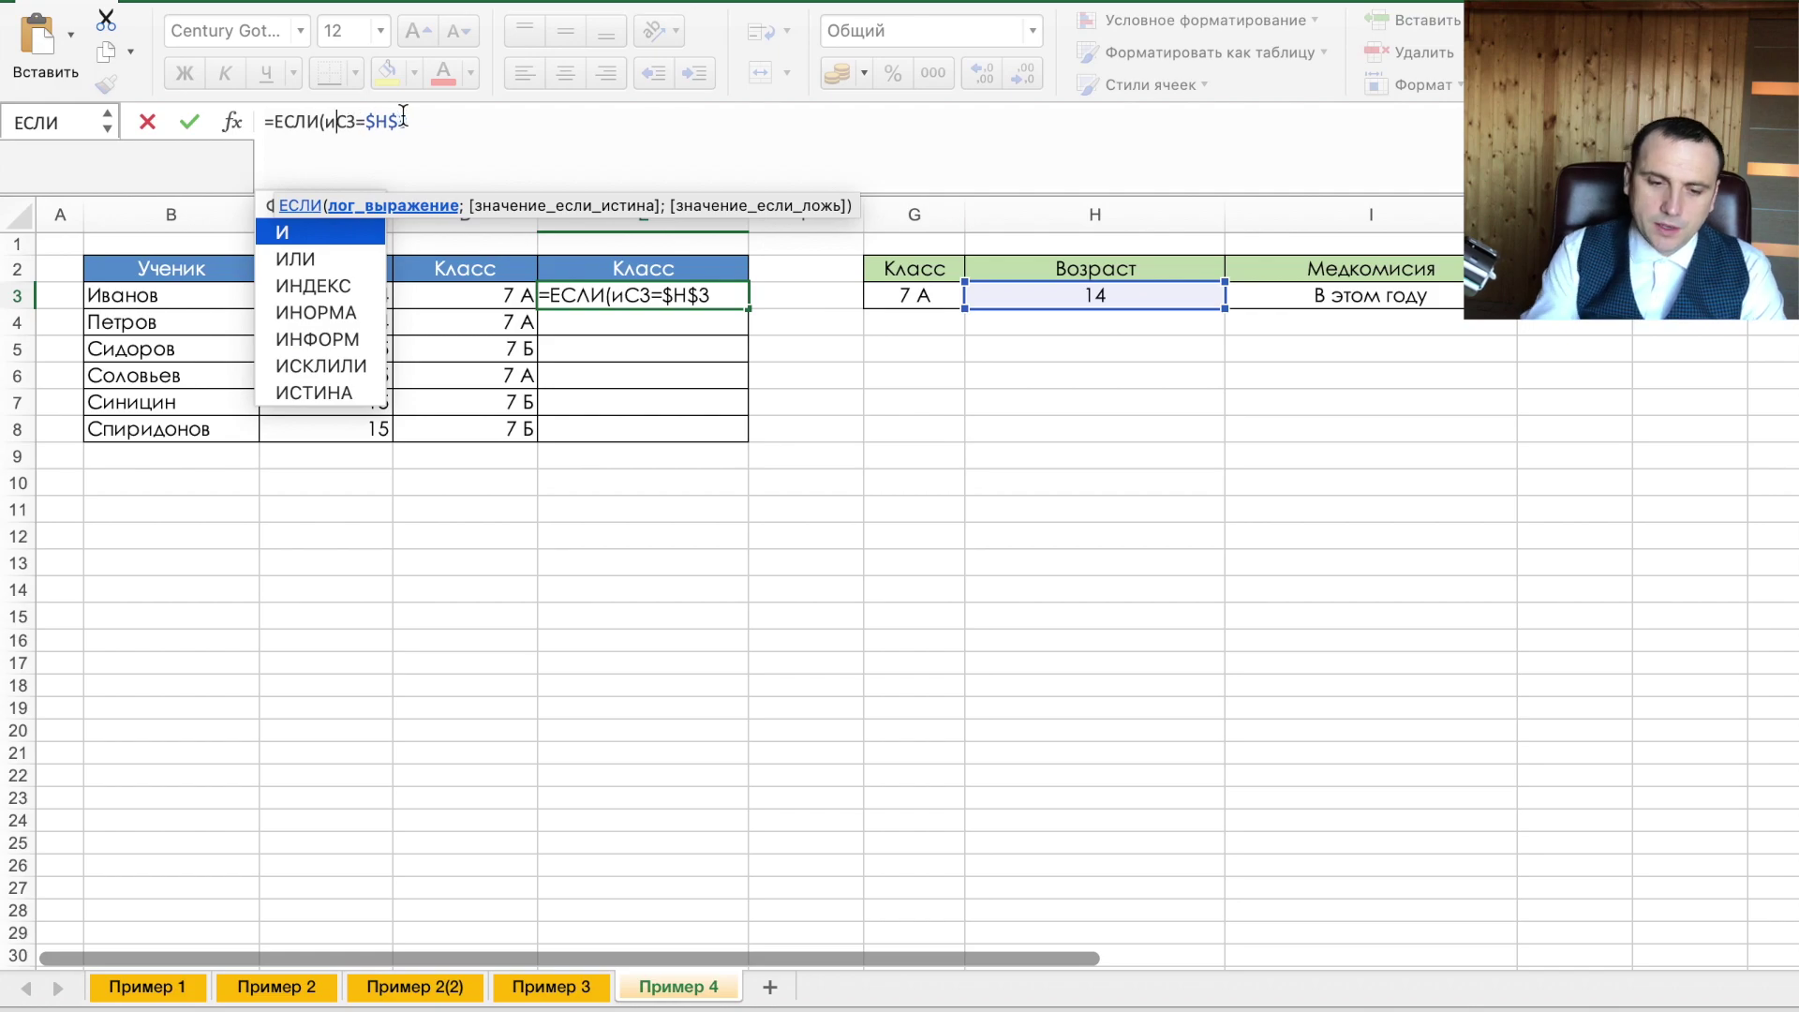
{"action": "type", "text": "("}
{"action": "left_click", "coordinate": [454, 125]}
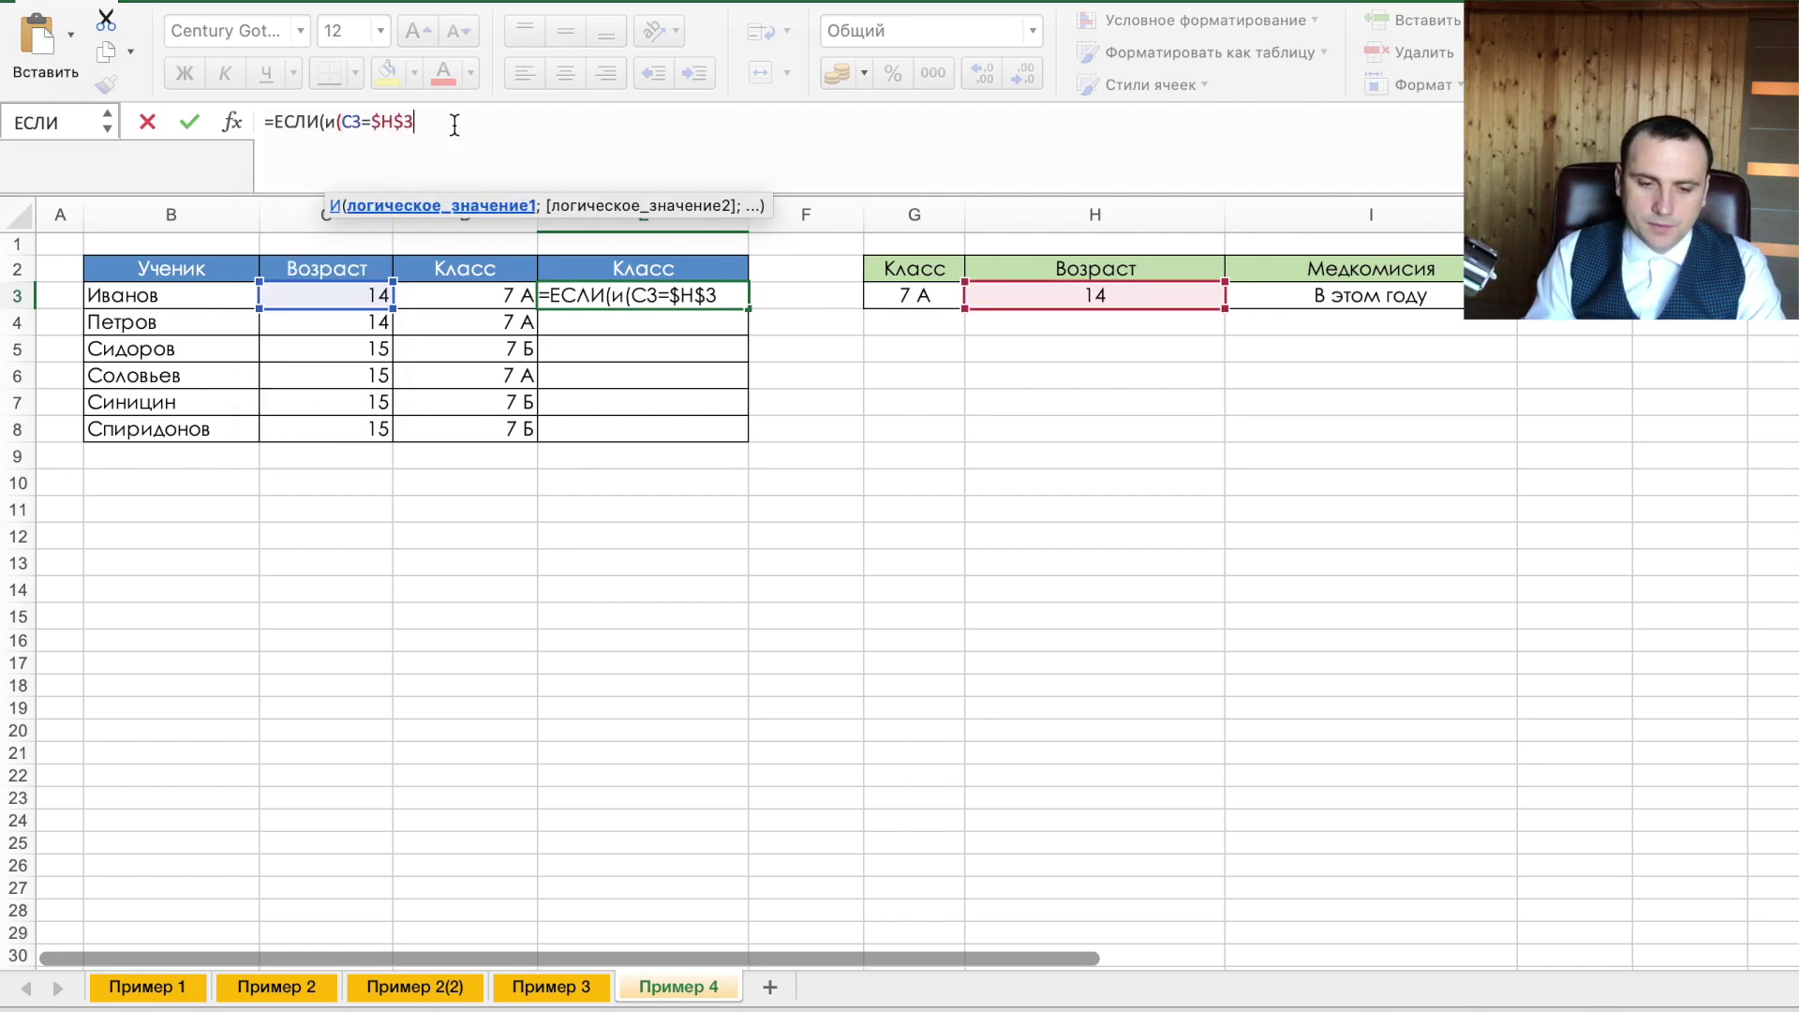
{"action": "type", "text": ";"}
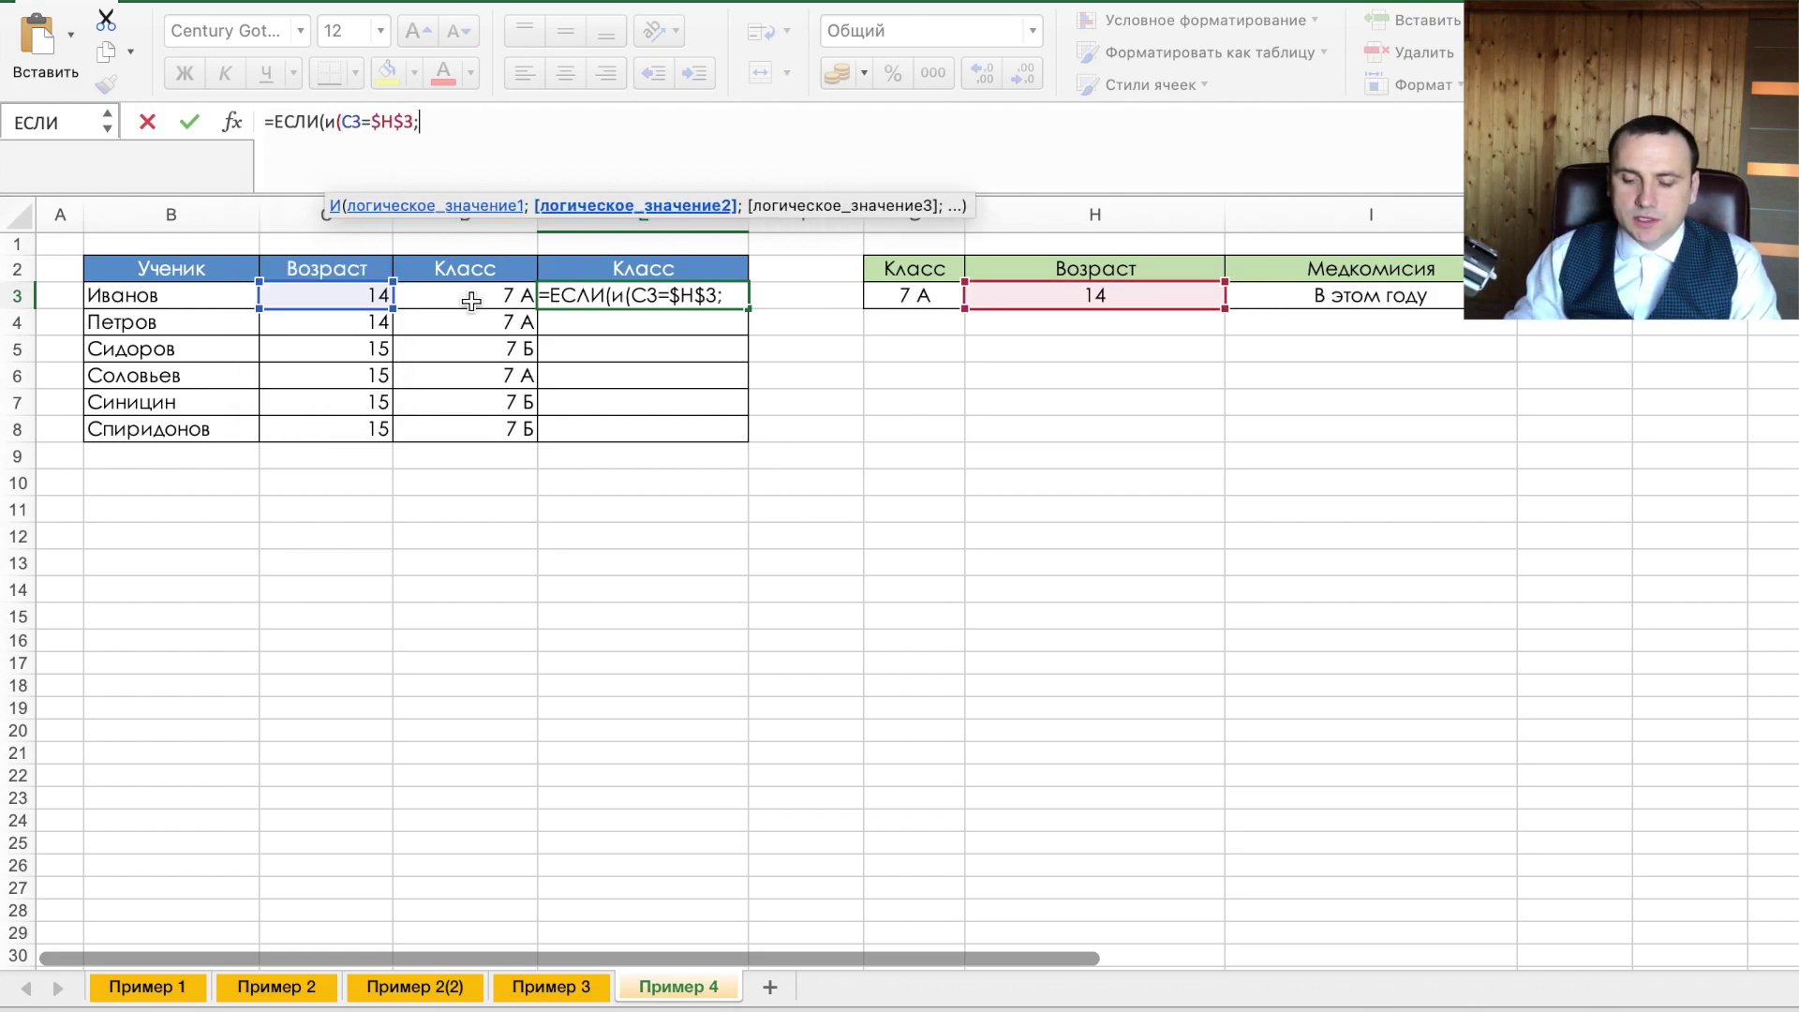
{"action": "left_click", "coordinate": [471, 300]}
{"action": "type", "text": "="}
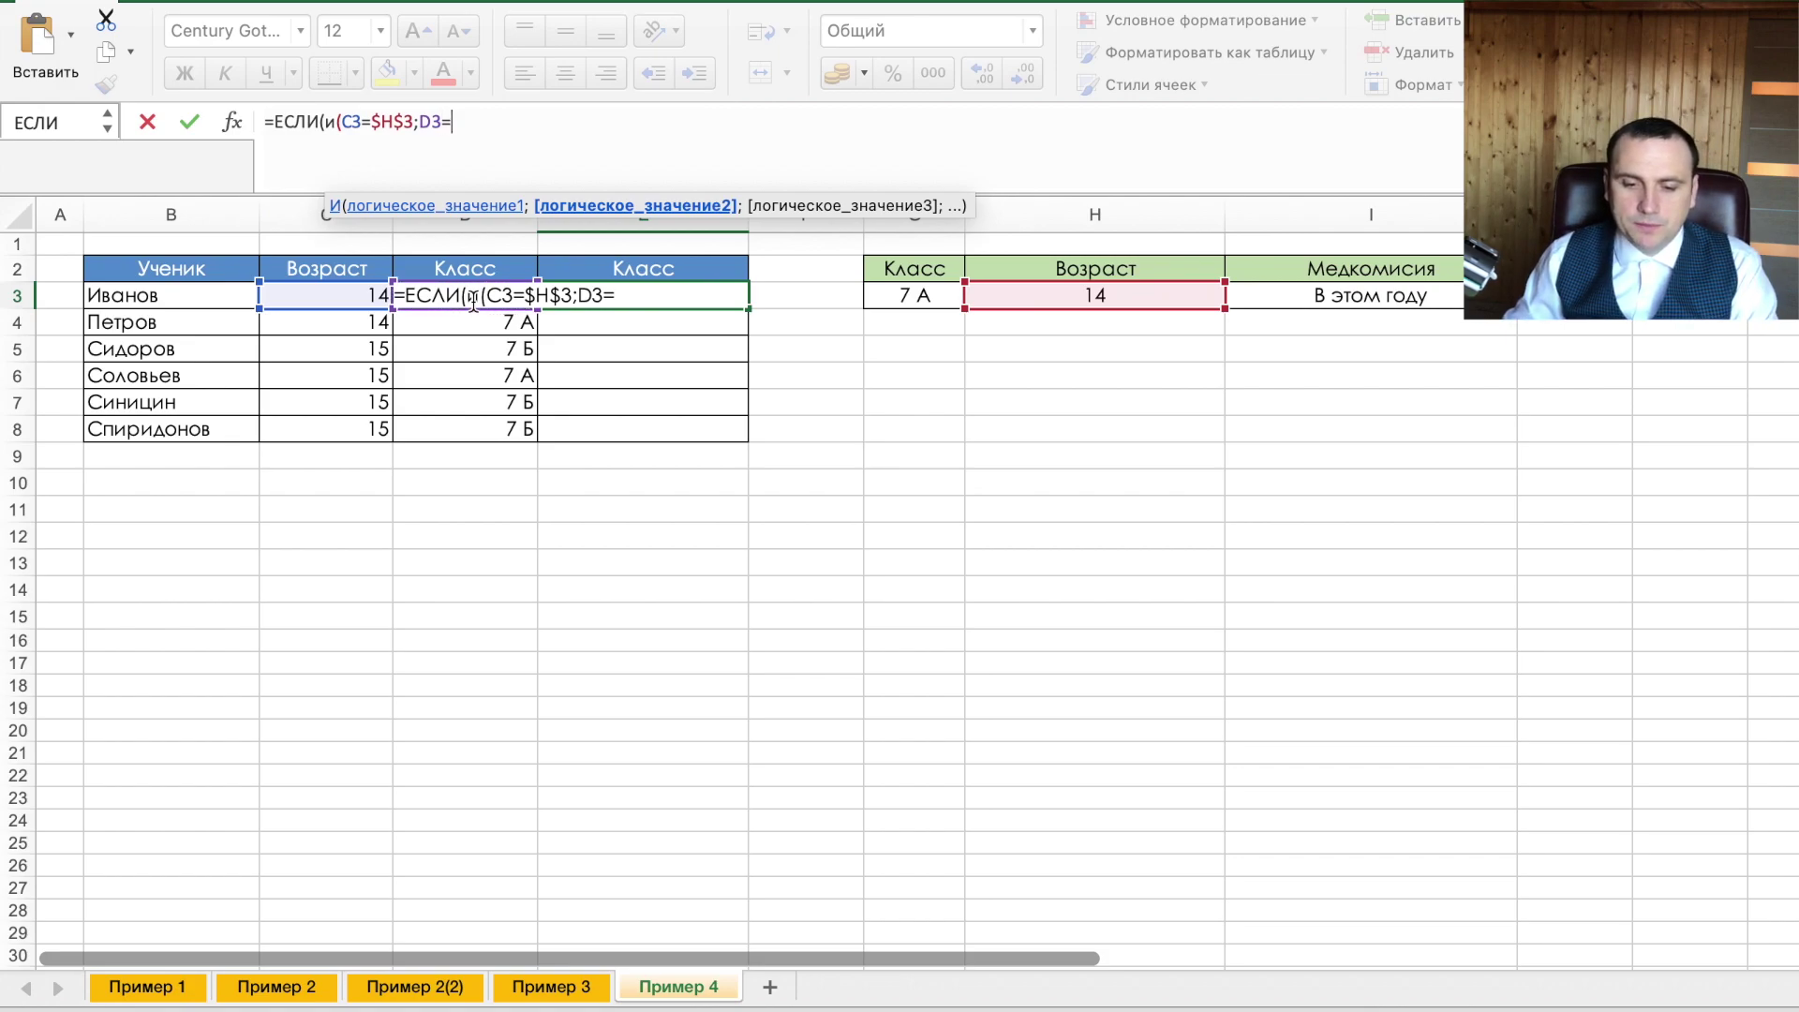
{"action": "left_click", "coordinate": [877, 294]}
{"action": "key", "text": "F4"}
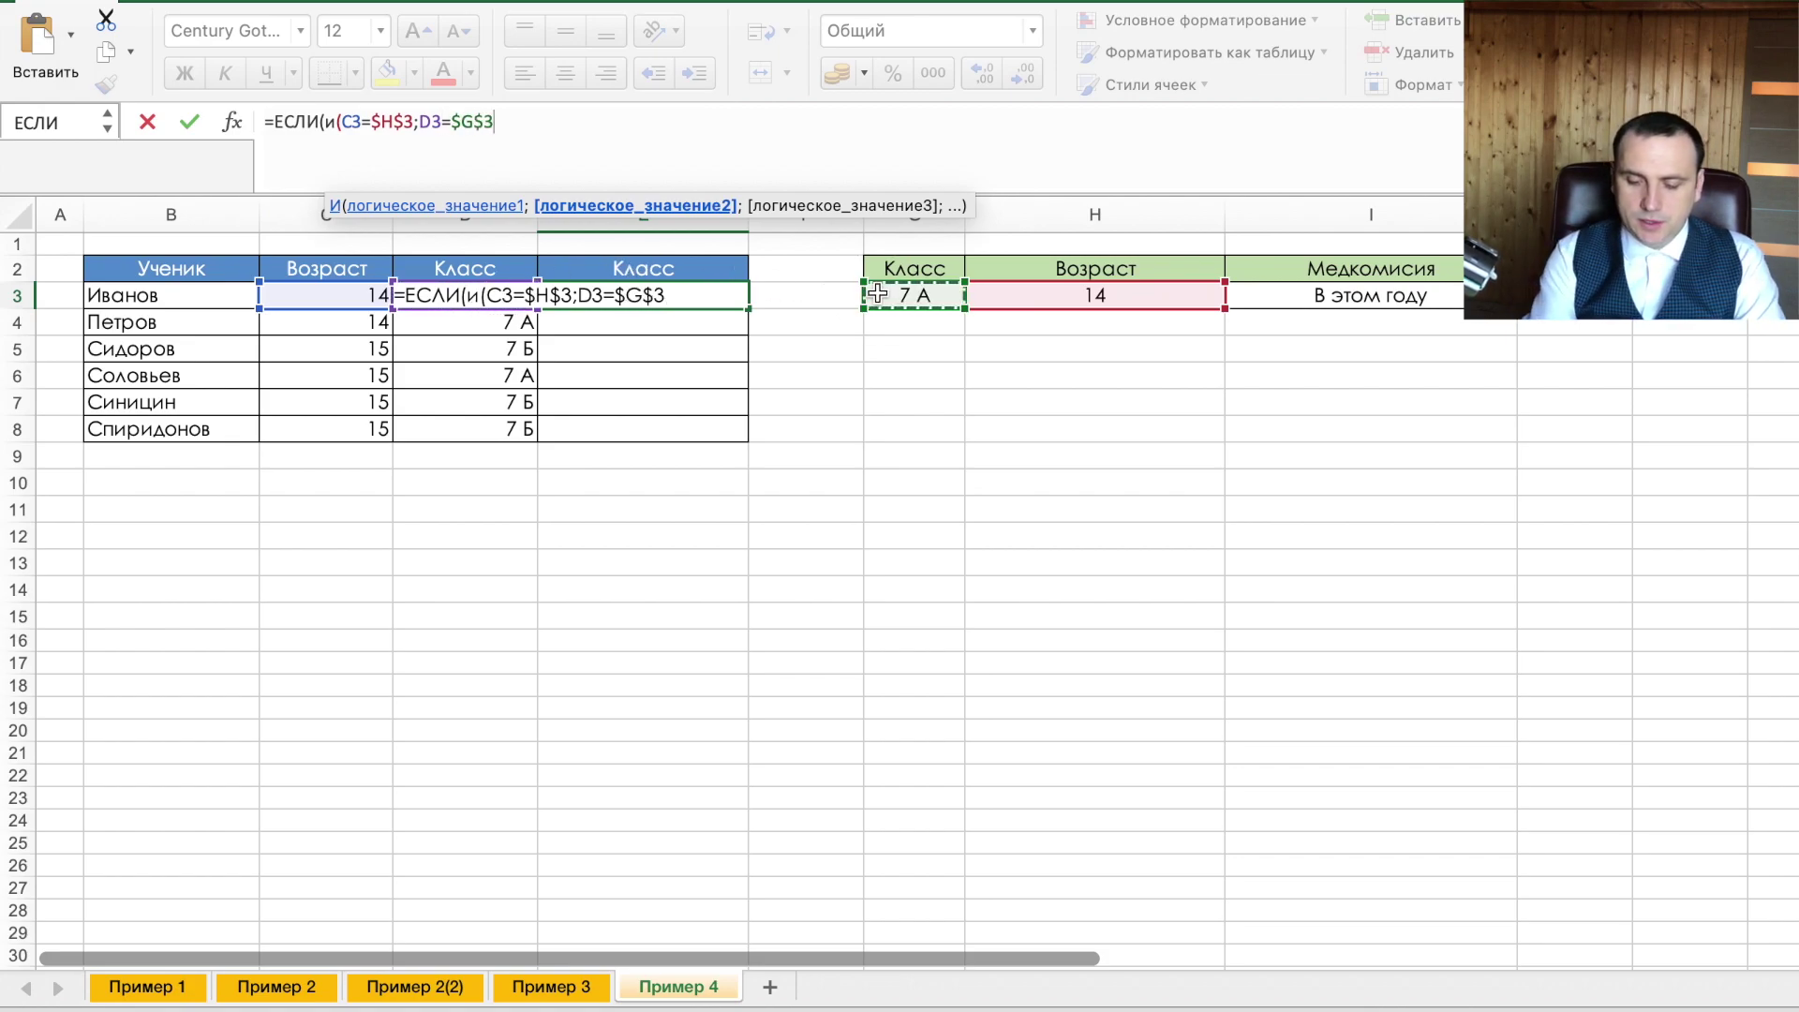
{"action": "type", "text": ");"}
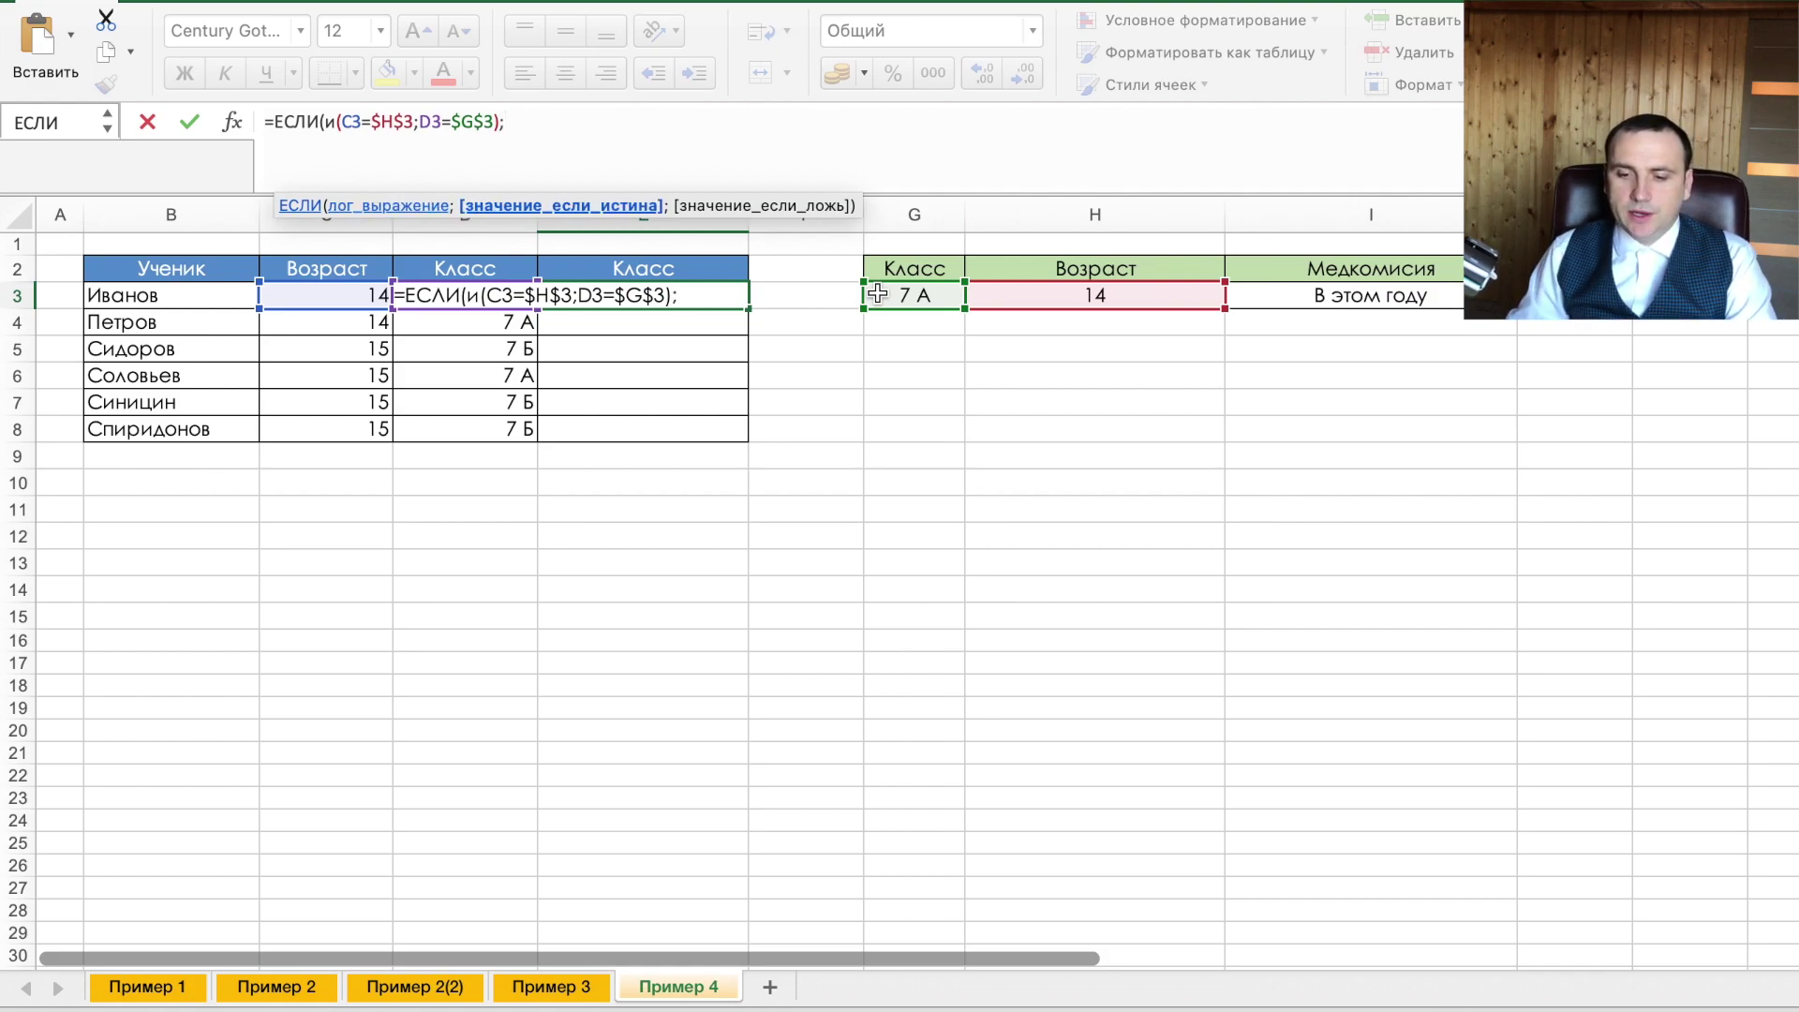
- Return I3 when both conditions hold, otherwise an empty string, and commit
{"action": "left_click", "coordinate": [1393, 294]}
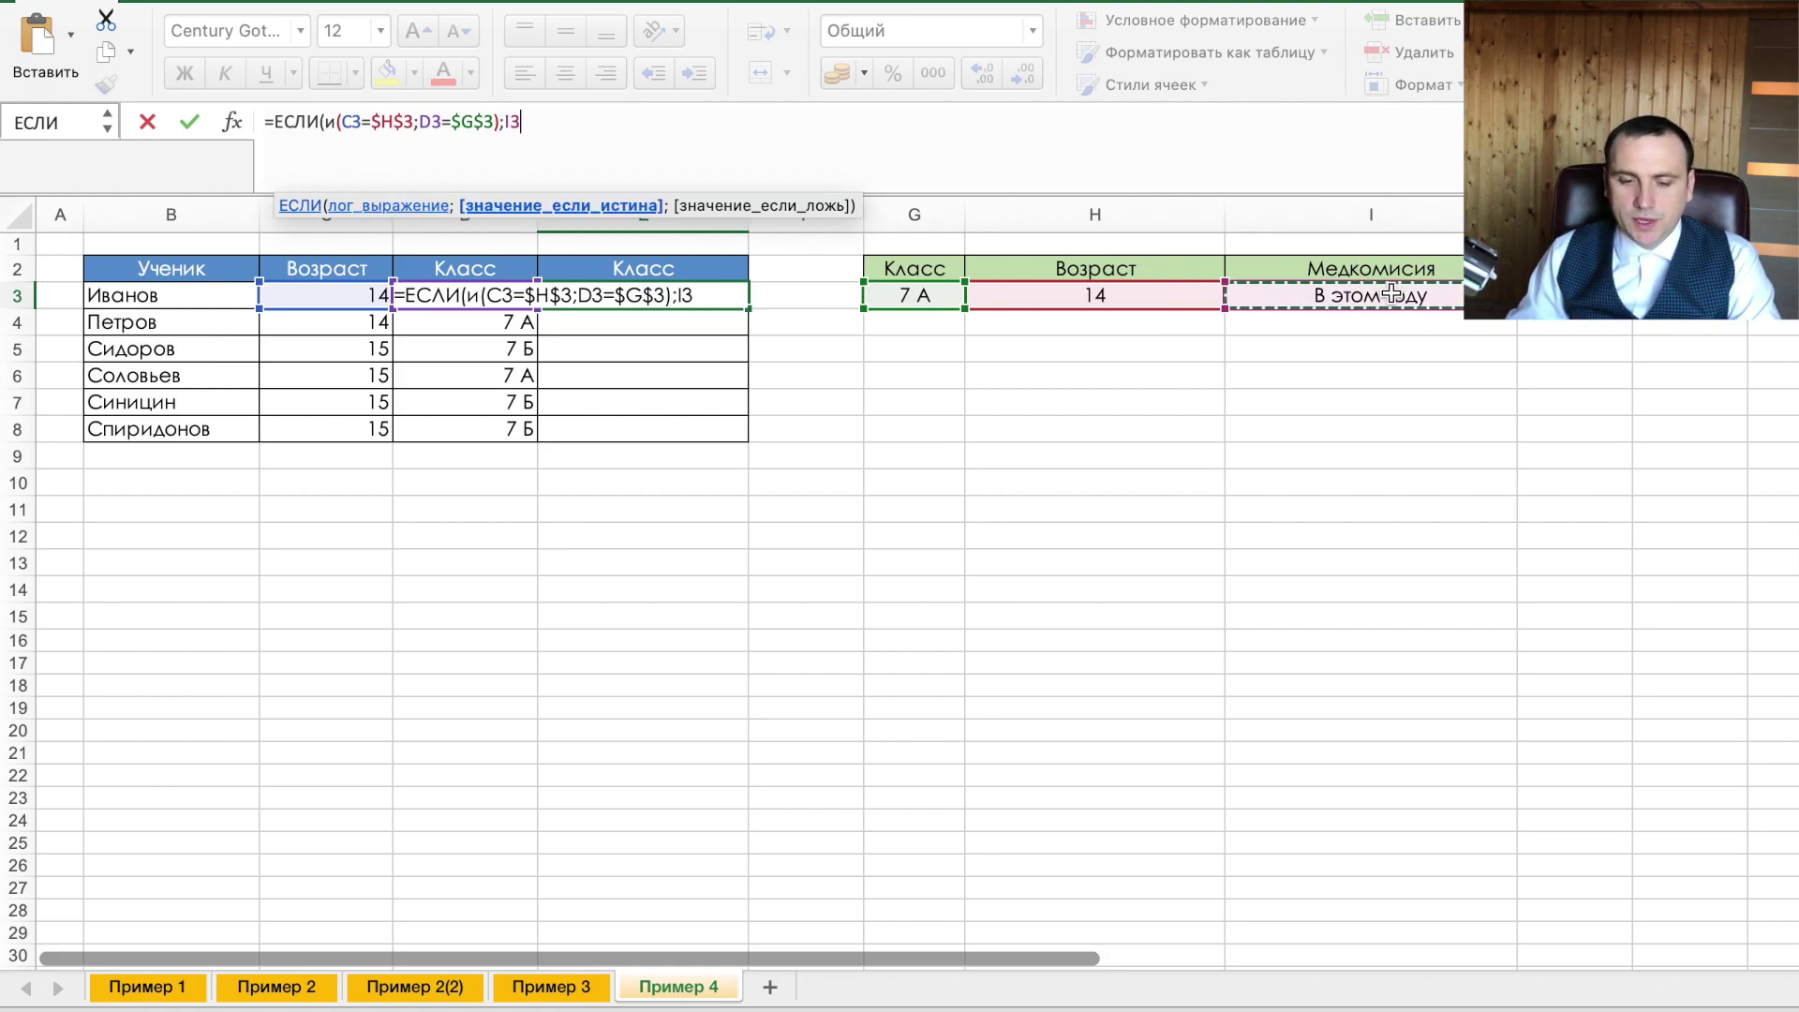
{"action": "type", "text": ";\"\""}
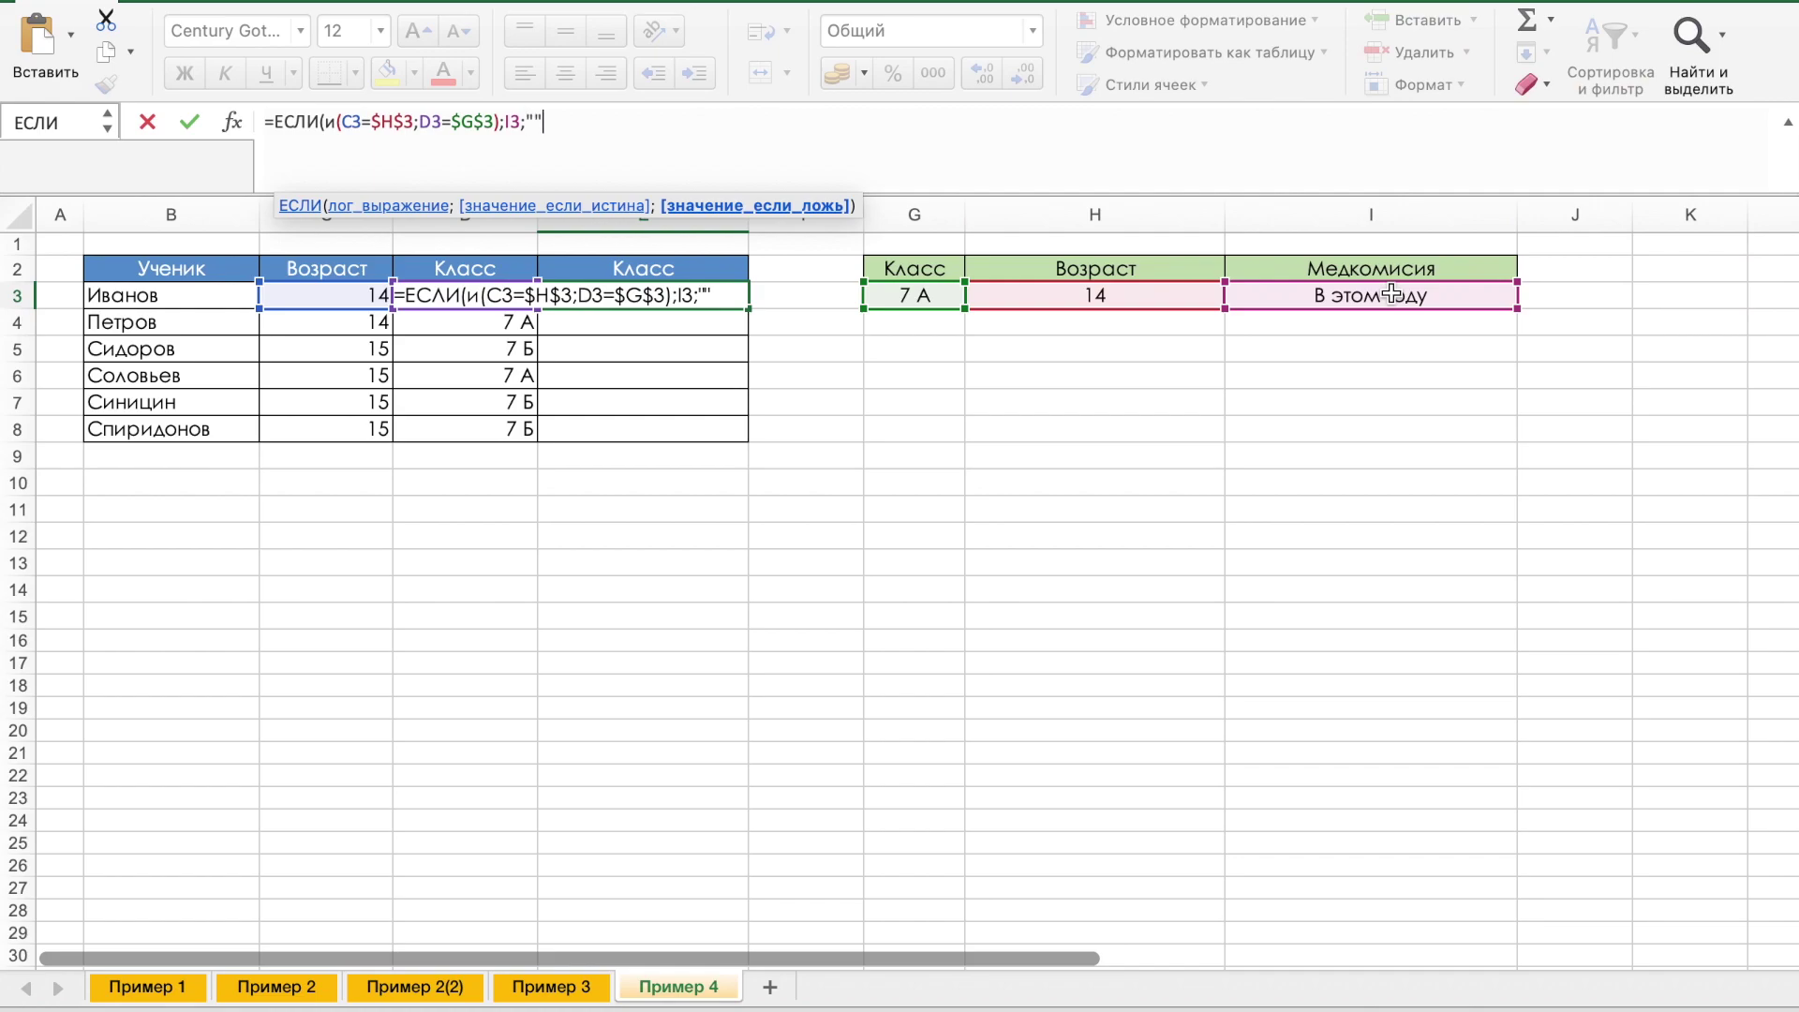
{"action": "type", "text": ")"}
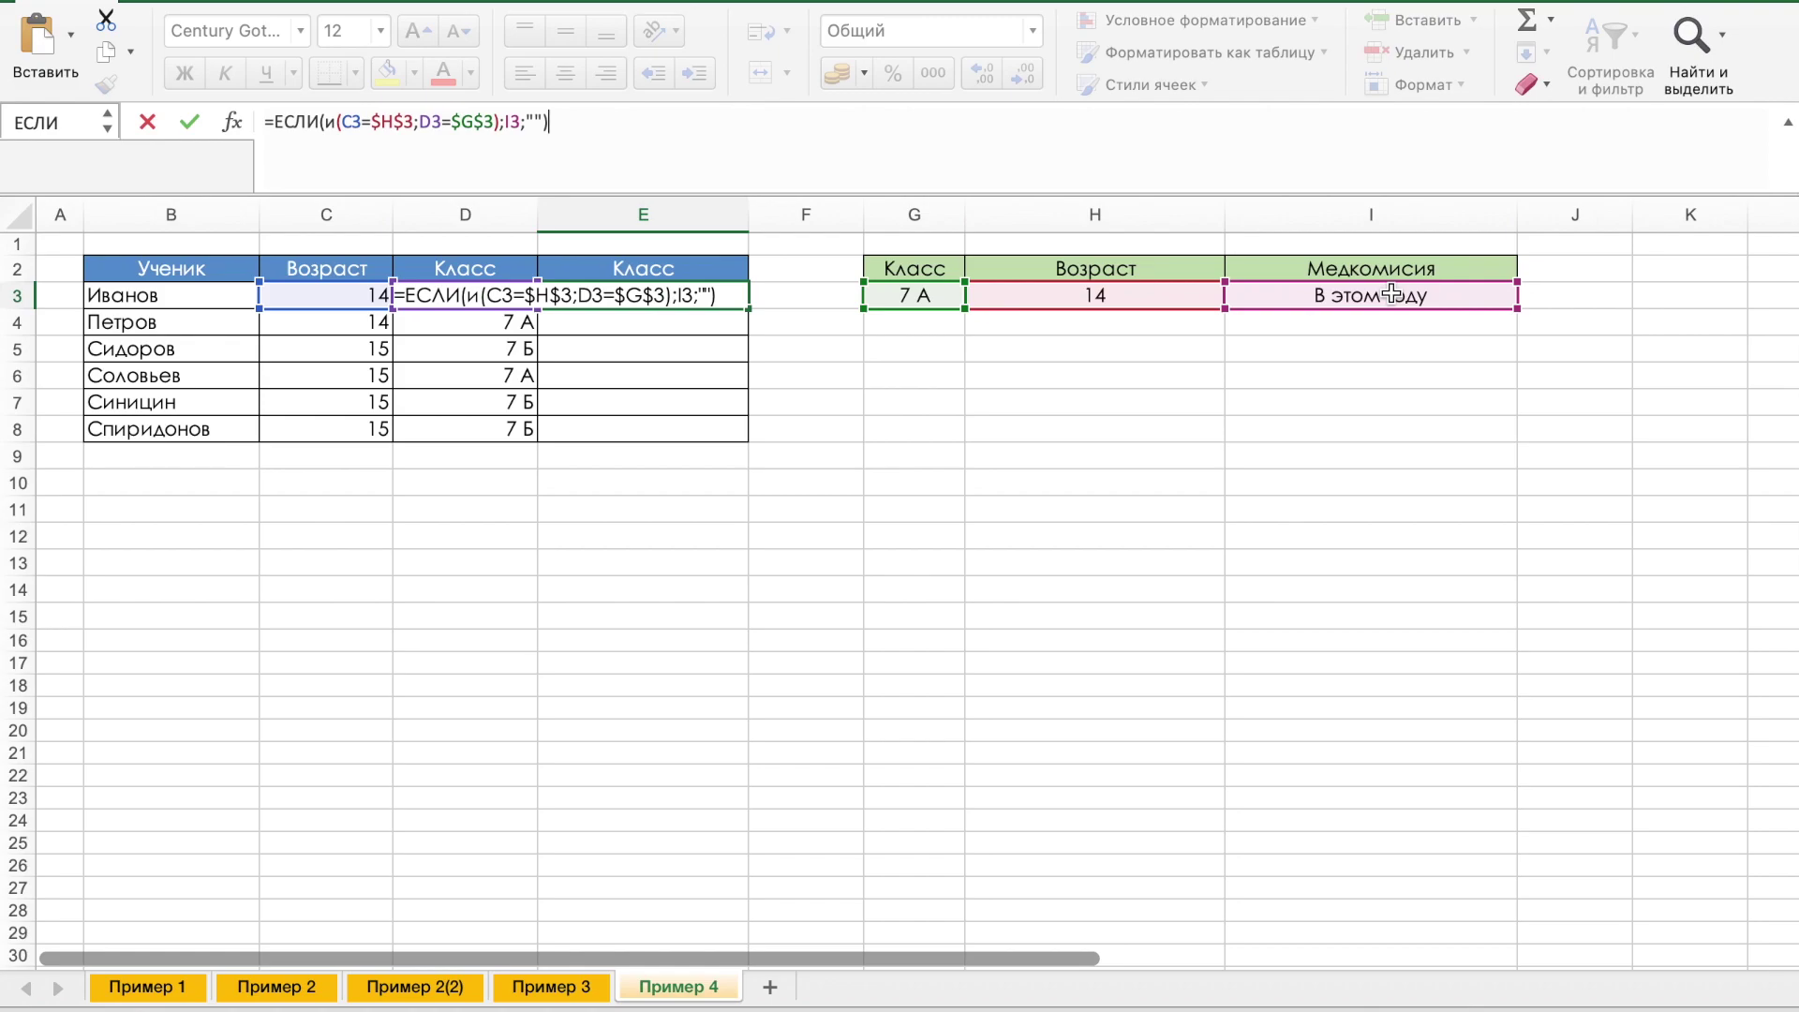
{"action": "key", "text": "Return"}
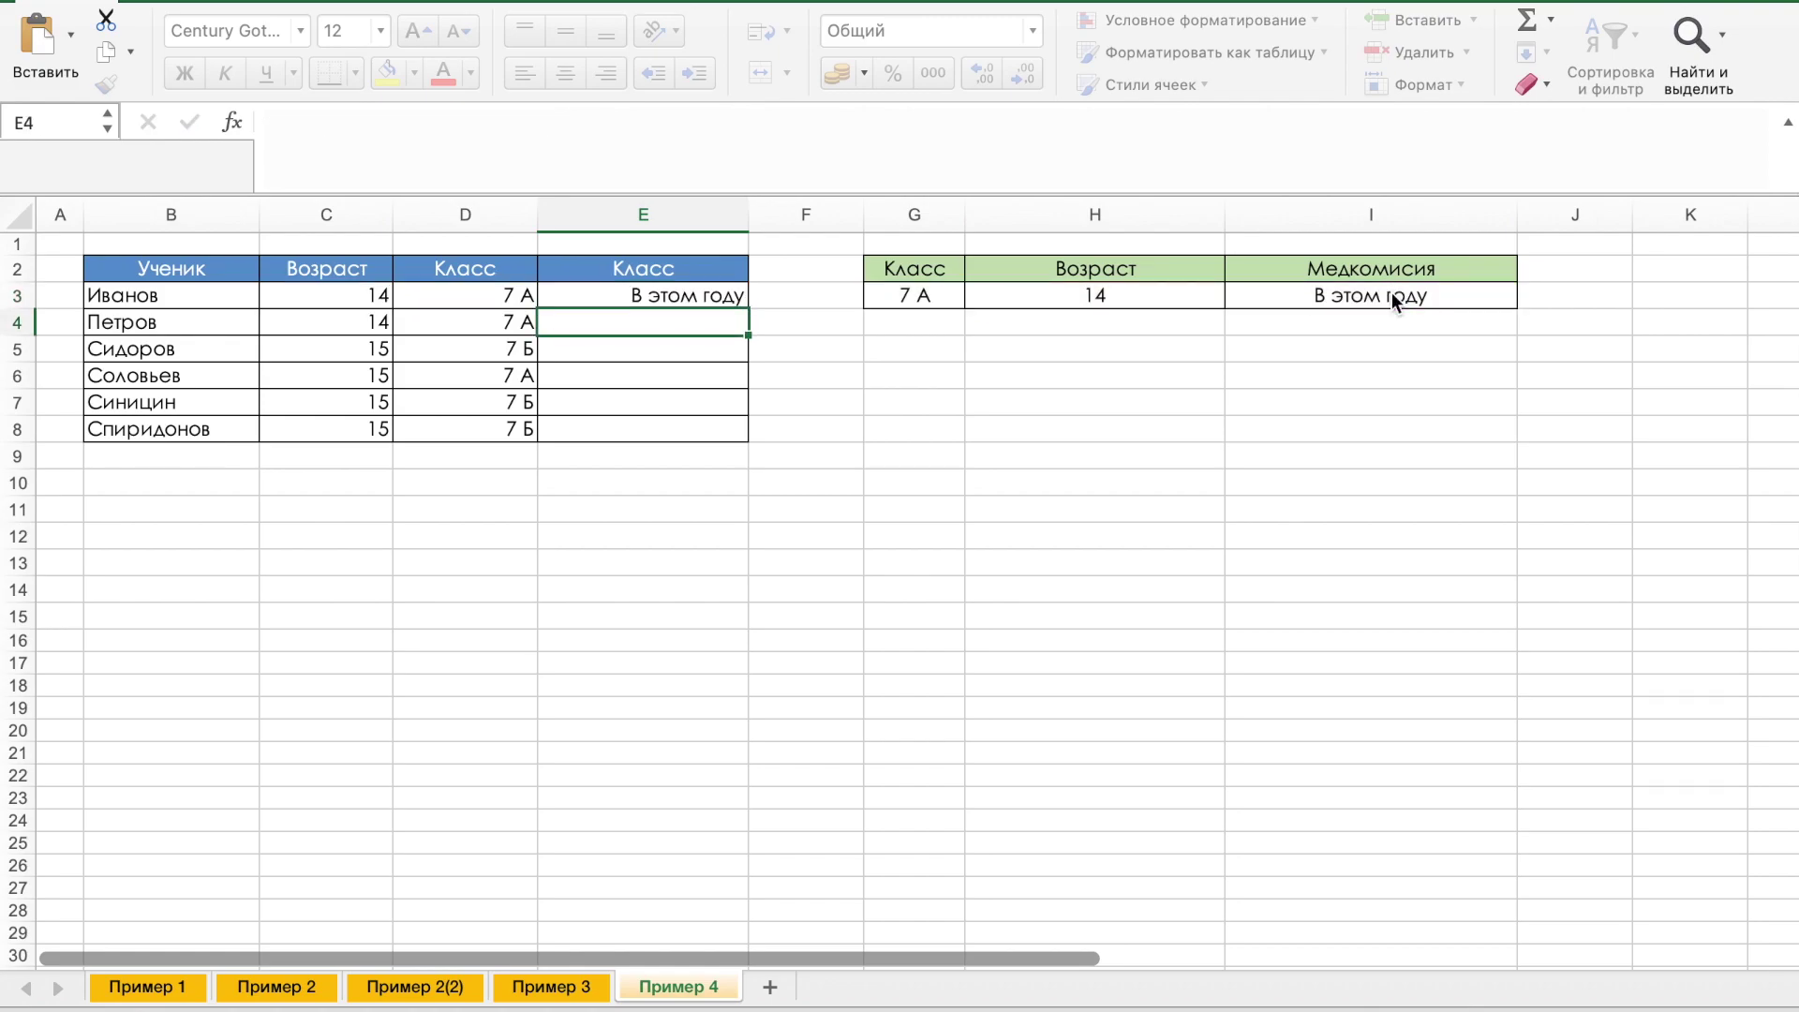
- Make the I3 reference in E3's formula absolute ($I$3)
{"action": "key", "text": "shift+Down"}
{"action": "key", "text": "shift+Down"}
{"action": "key", "text": "shift+Down"}
{"action": "left_click", "coordinate": [643, 277]}
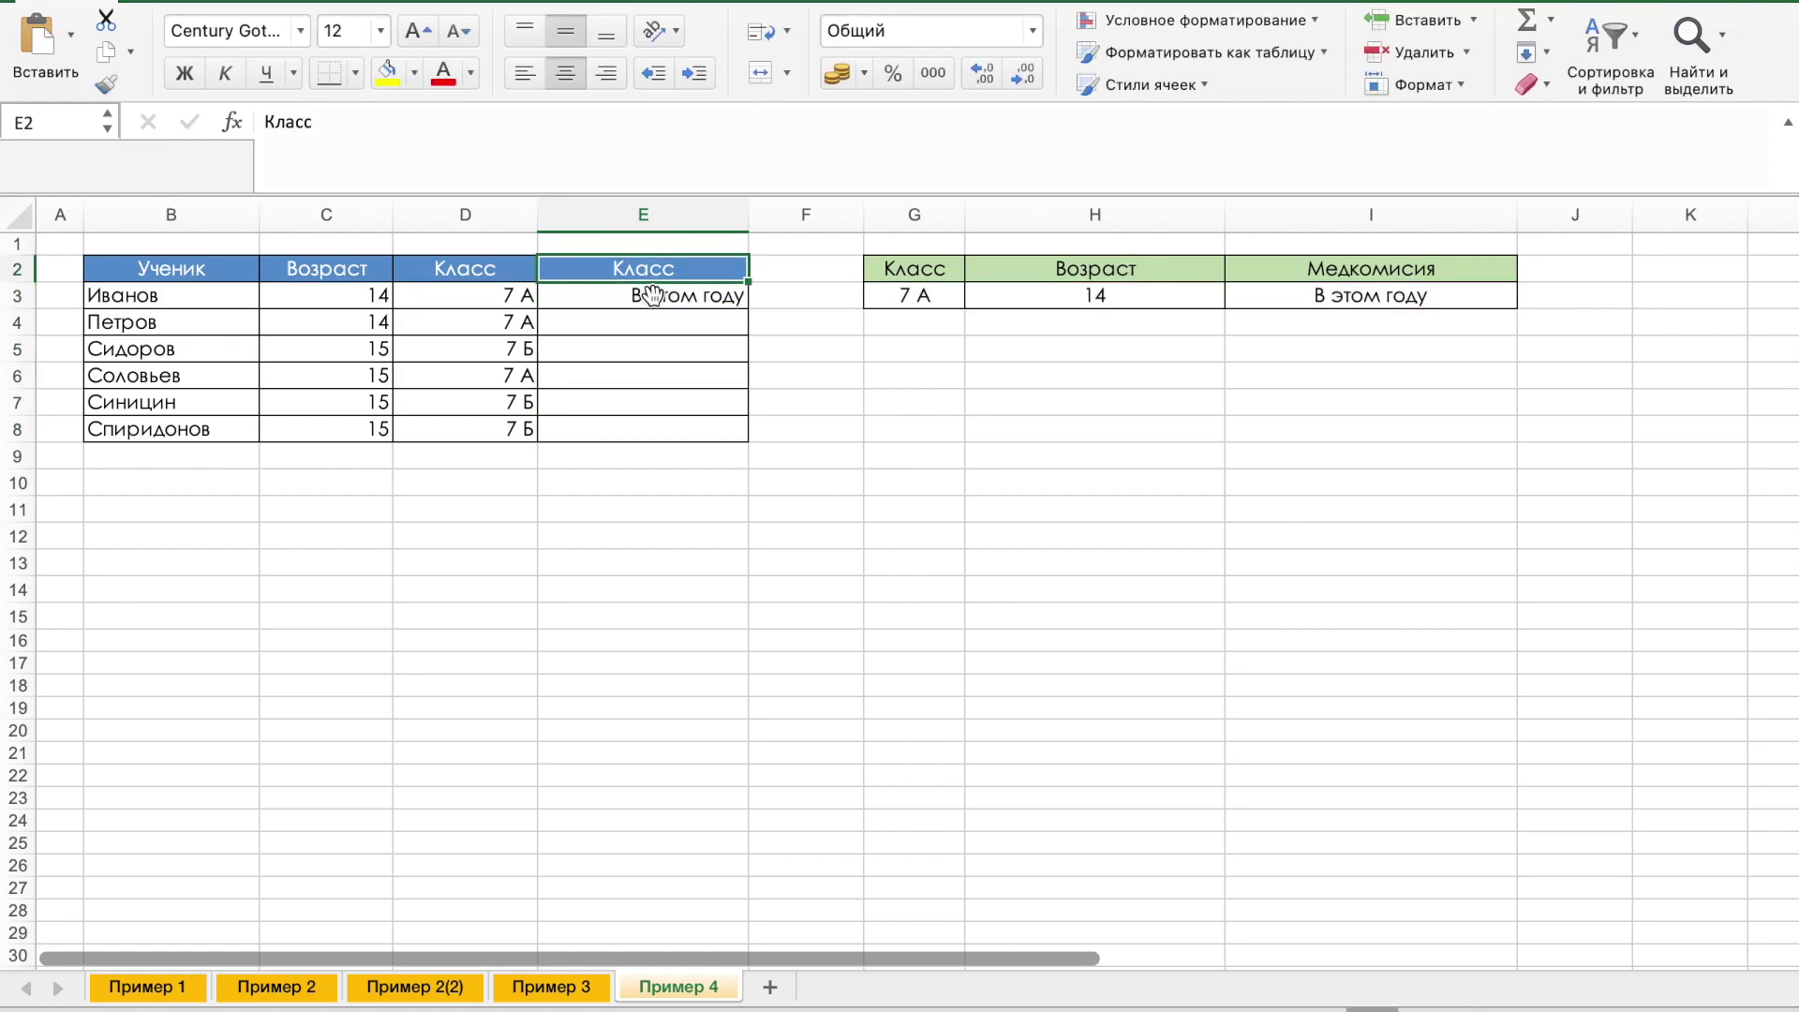
{"action": "left_click", "coordinate": [643, 294]}
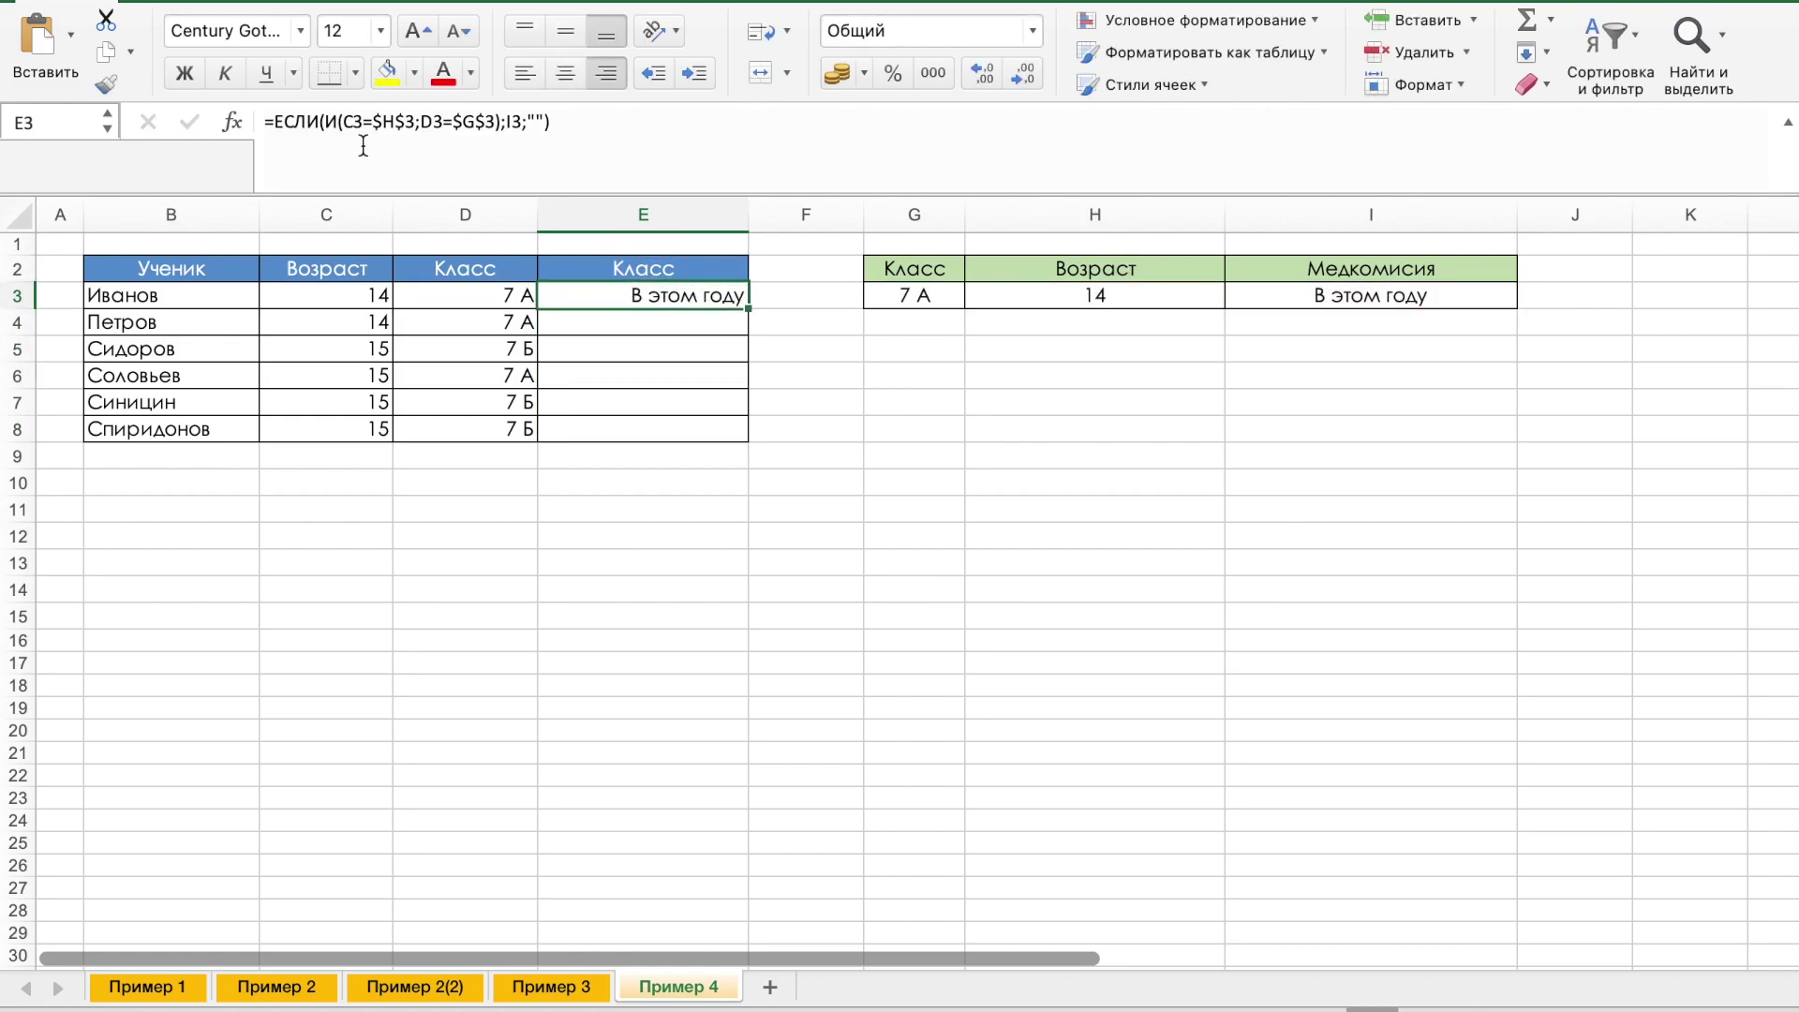
{"action": "left_click", "coordinate": [480, 122]}
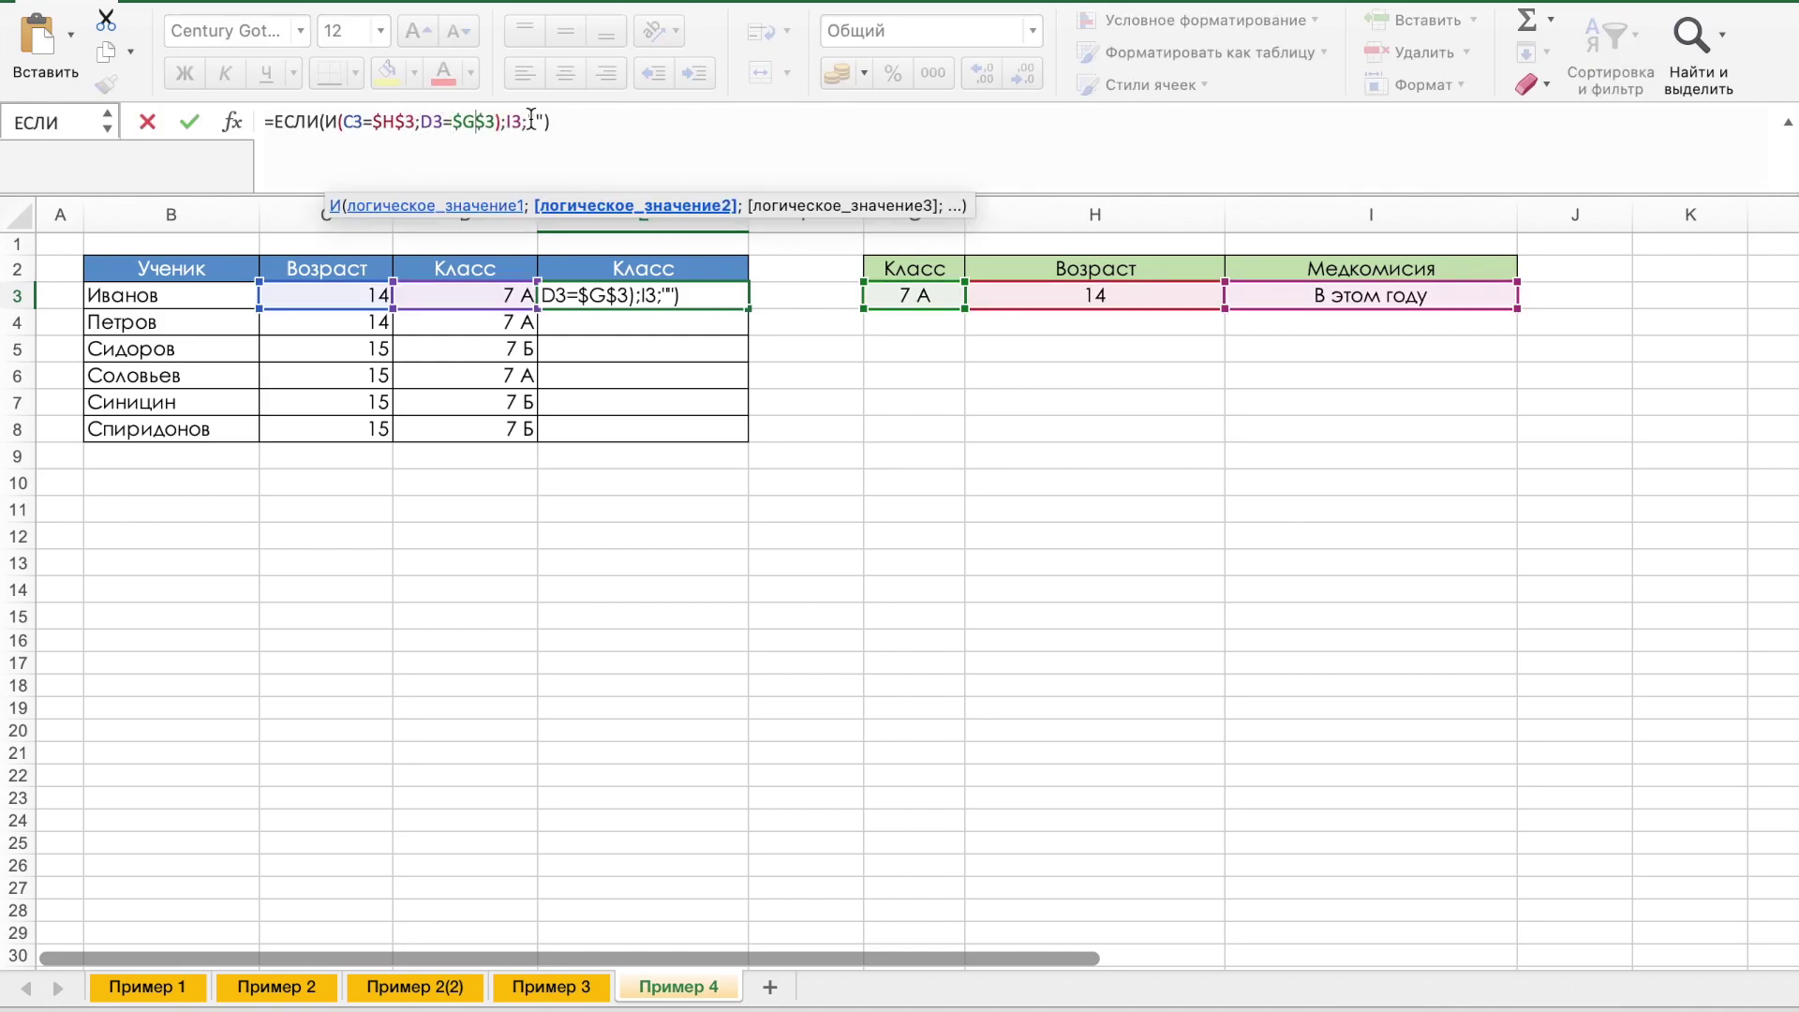
{"action": "key", "text": "Right"}
{"action": "key", "text": "Right"}
{"action": "key", "text": "Right"}
{"action": "left_click", "coordinate": [515, 124]}
{"action": "key", "text": "F4"}
{"action": "key", "text": "F5"}
{"action": "left_click", "coordinate": [943, 493]}
{"action": "key", "text": "Return"}
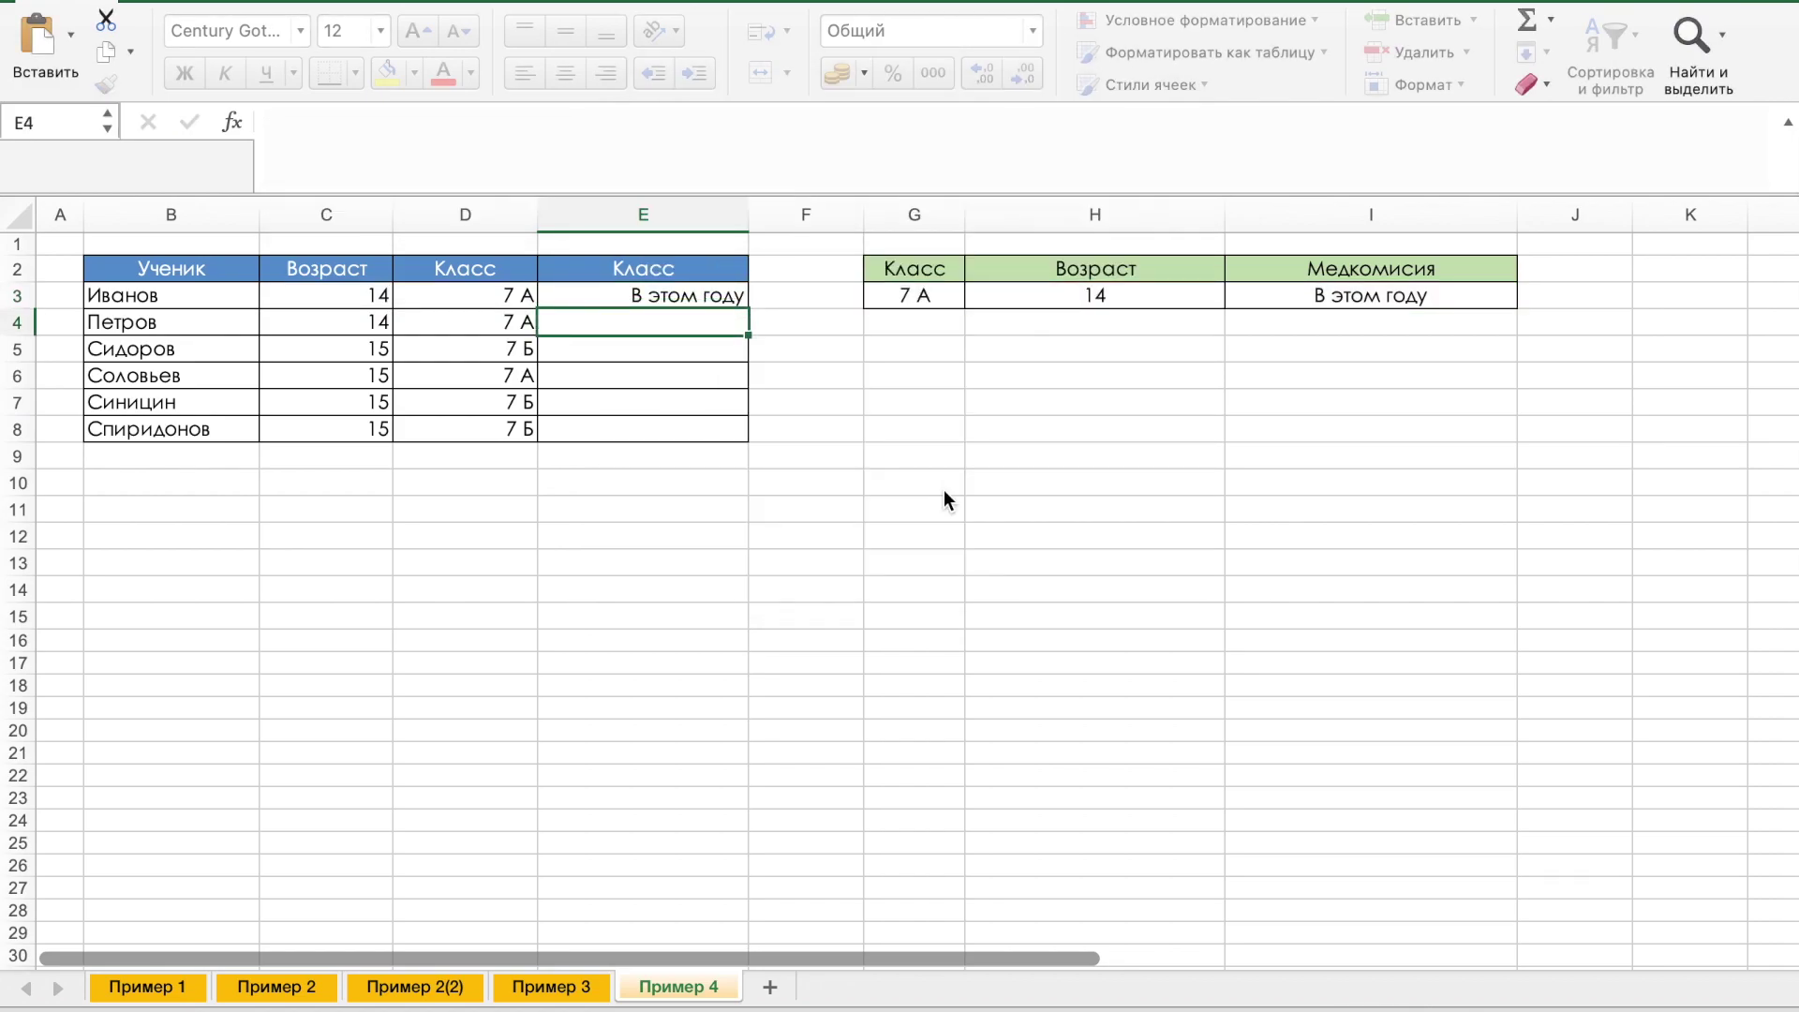
- Fill E3's formula down through E8 and check the row results
{"action": "left_click", "coordinate": [690, 302]}
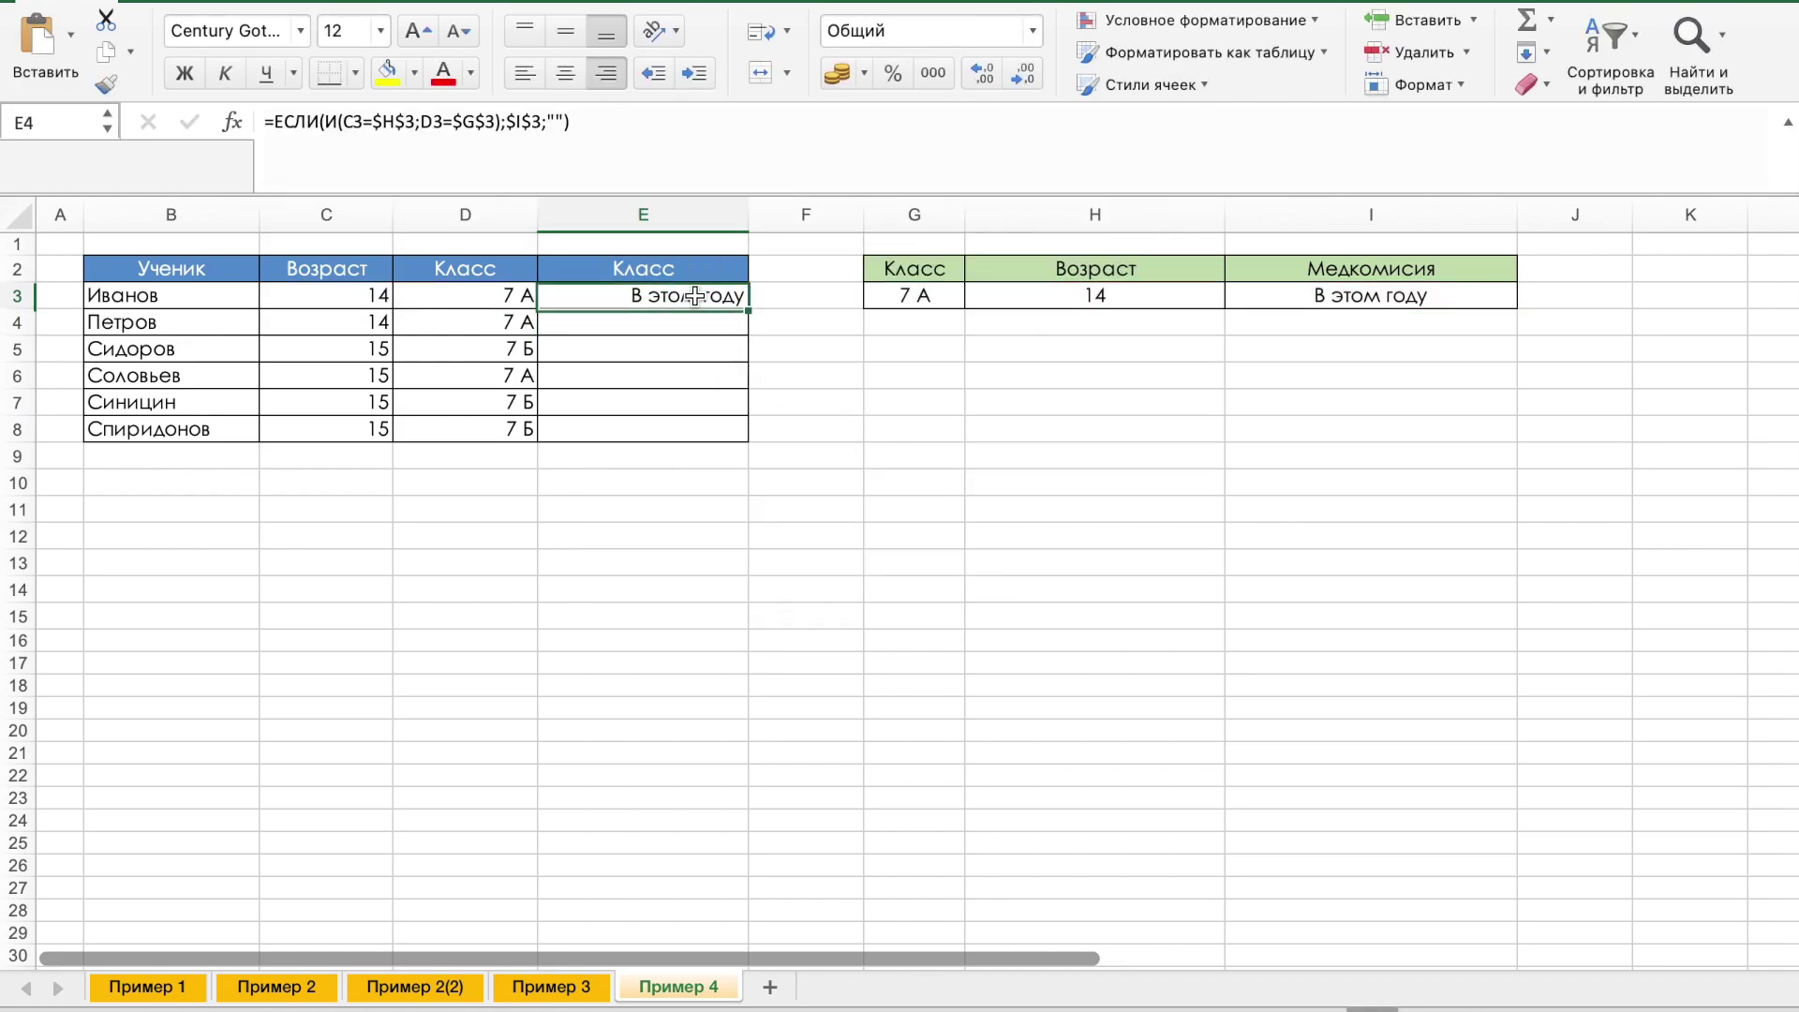
{"action": "double_click", "coordinate": [750, 309]}
{"action": "left_click", "coordinate": [690, 338]}
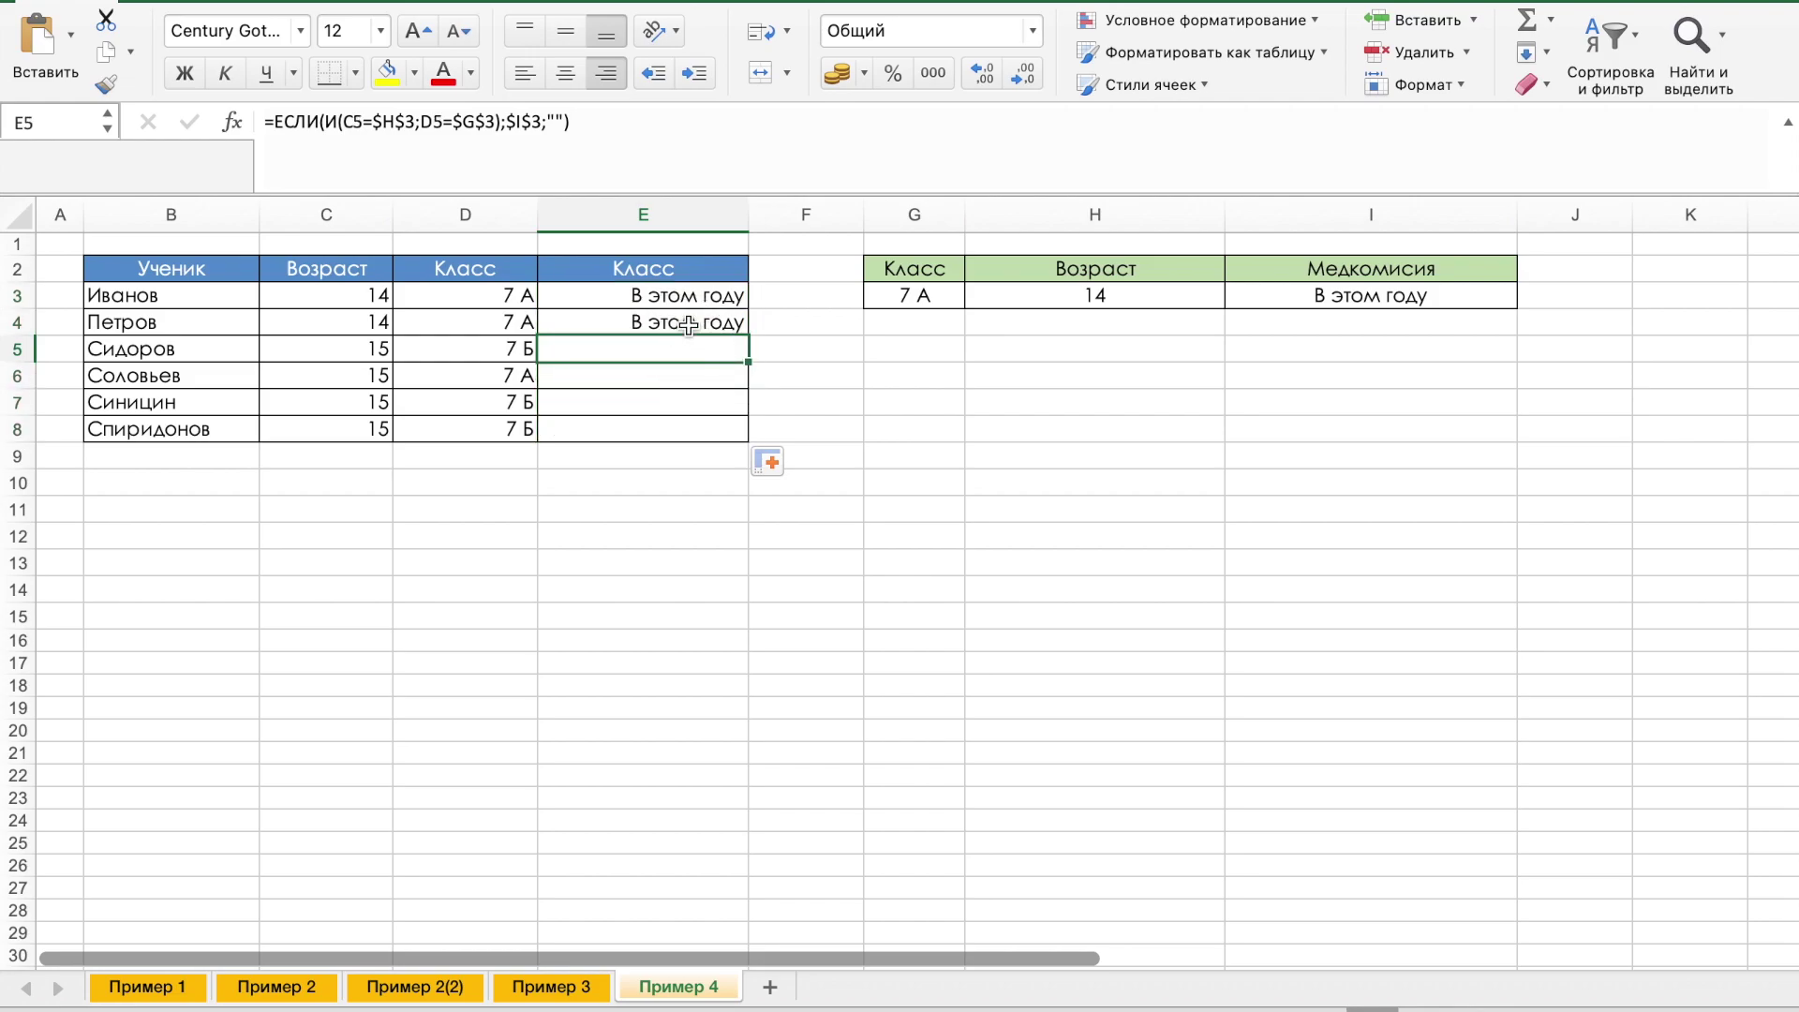
{"action": "left_click", "coordinate": [398, 373]}
{"action": "left_click", "coordinate": [248, 375]}
{"action": "left_click", "coordinate": [412, 323]}
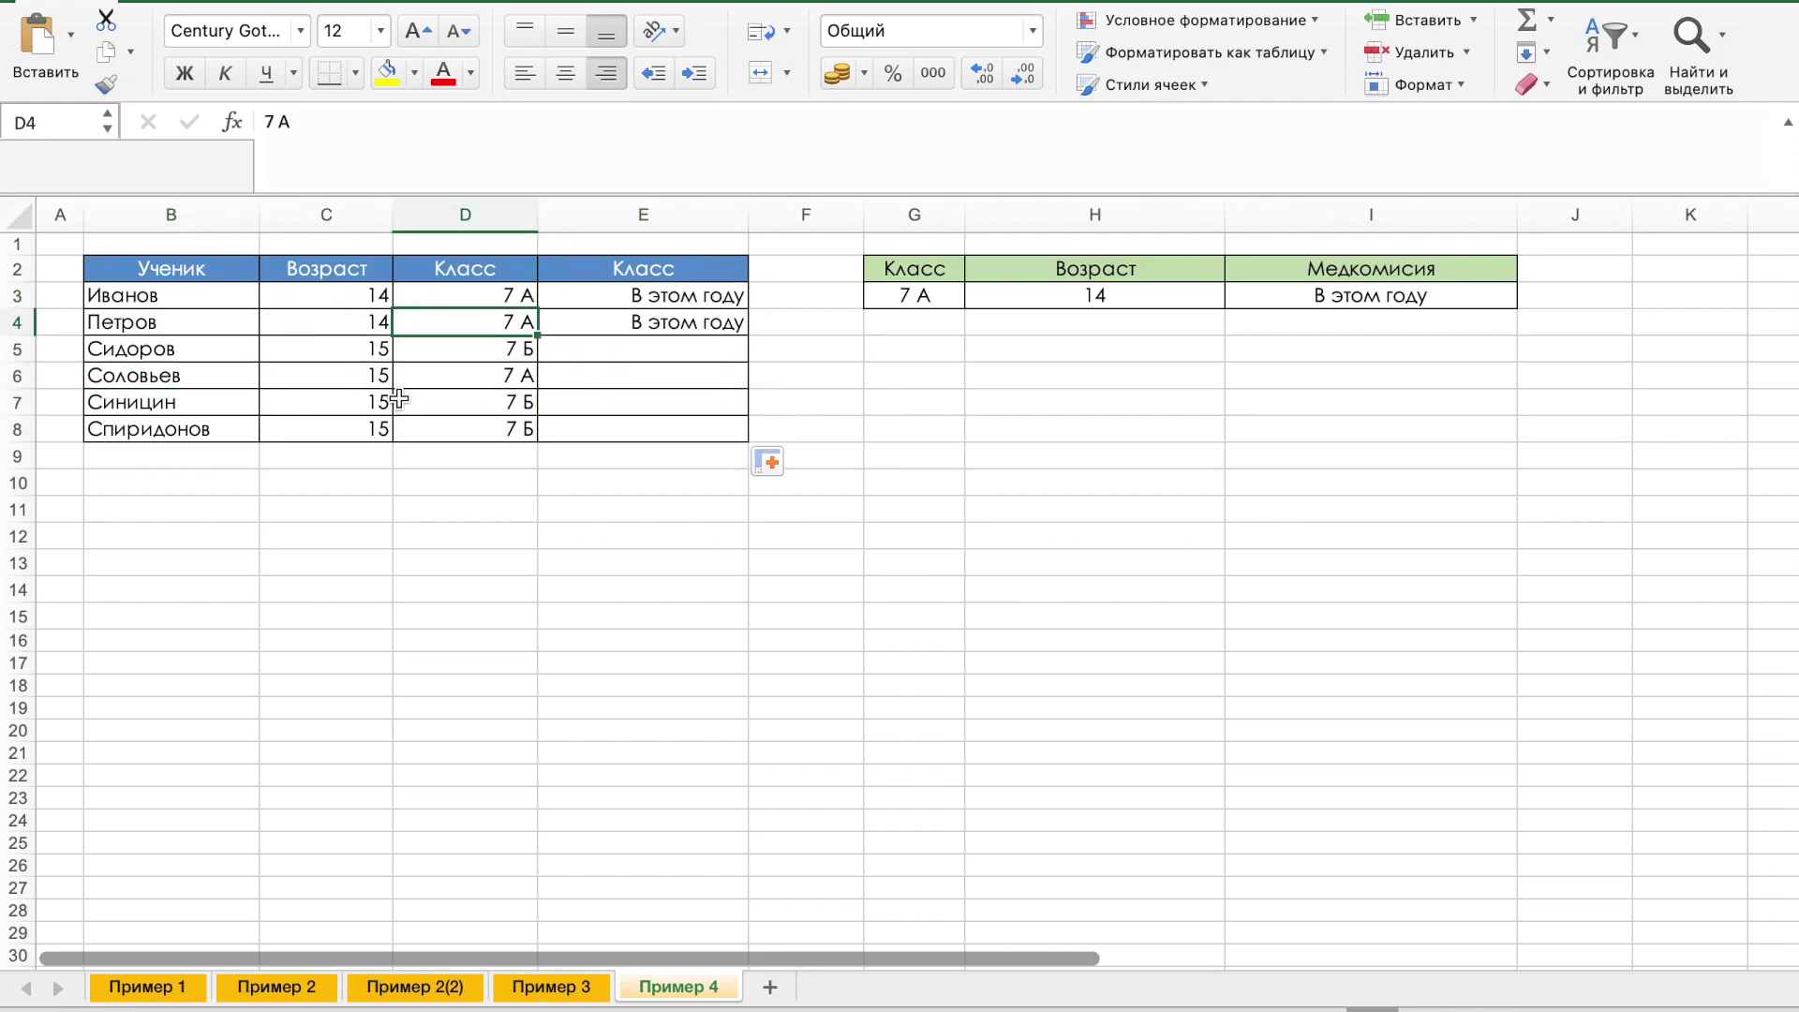
- Change the age in C6 to 14, then return to the Пример 1 sheet
{"action": "left_click", "coordinate": [385, 374]}
{"action": "type", "text": "14"}
{"action": "key", "text": "Tab"}
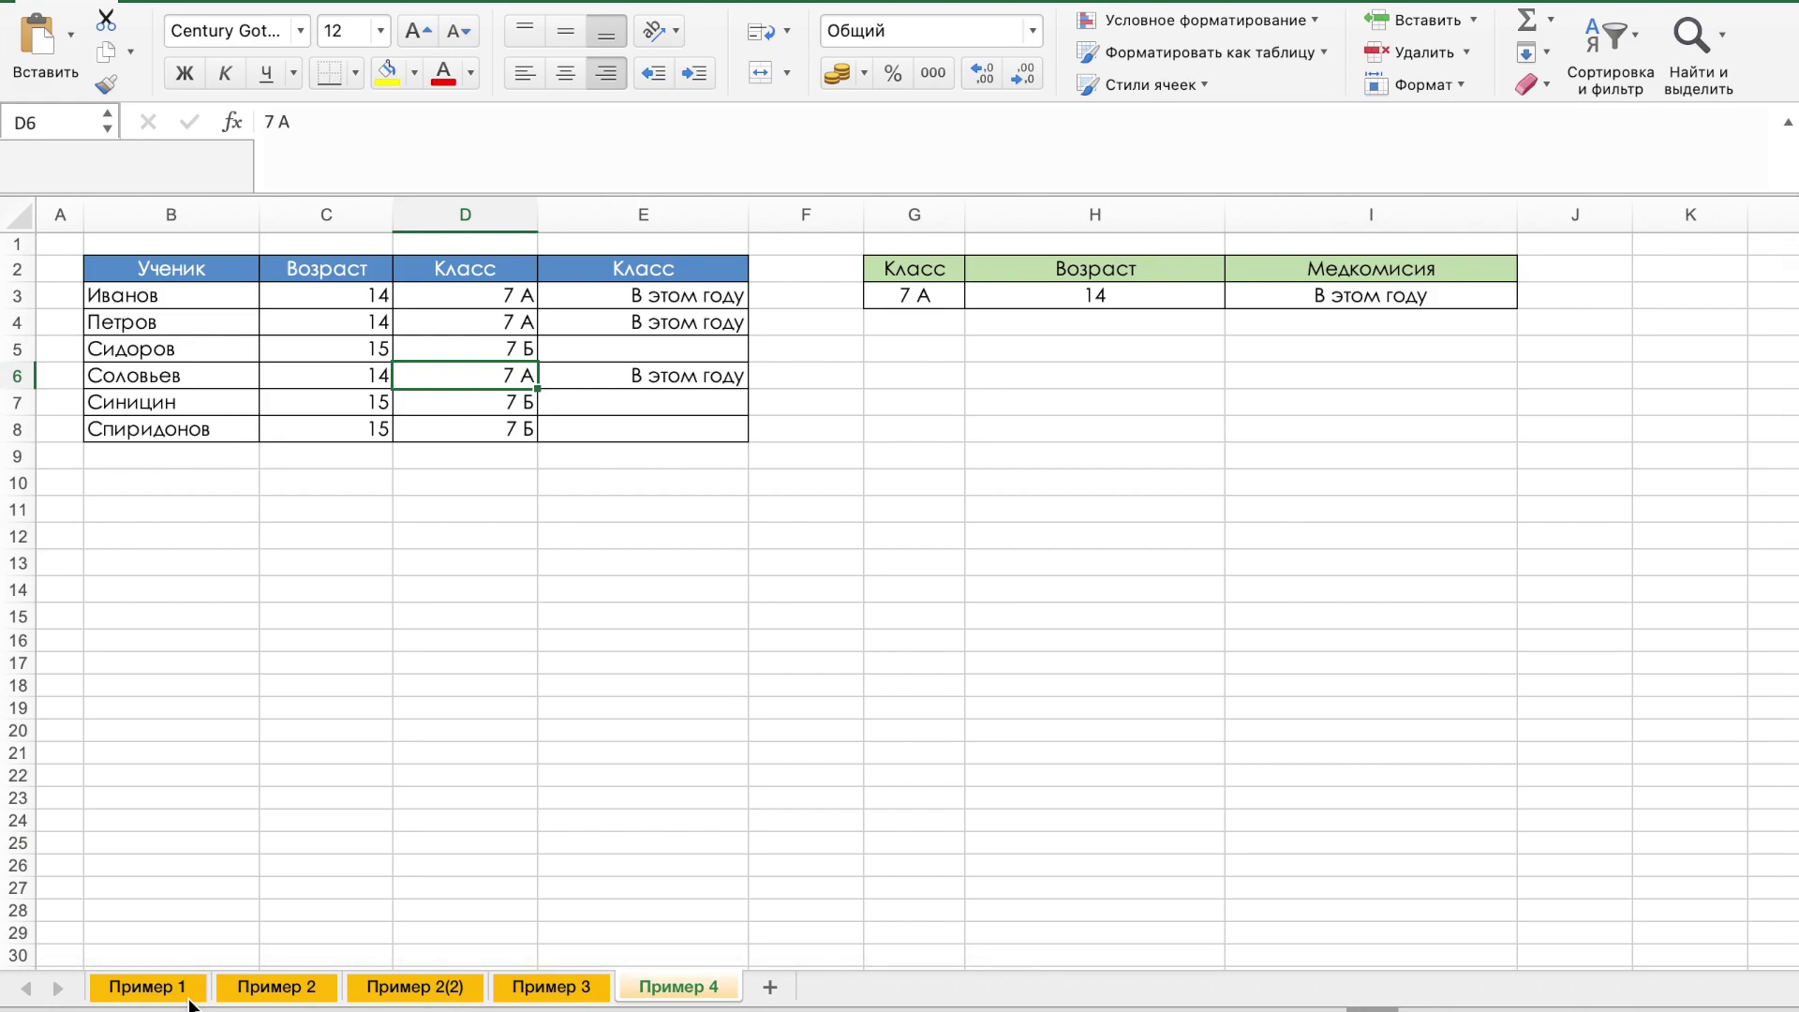
{"action": "left_click", "coordinate": [186, 991]}
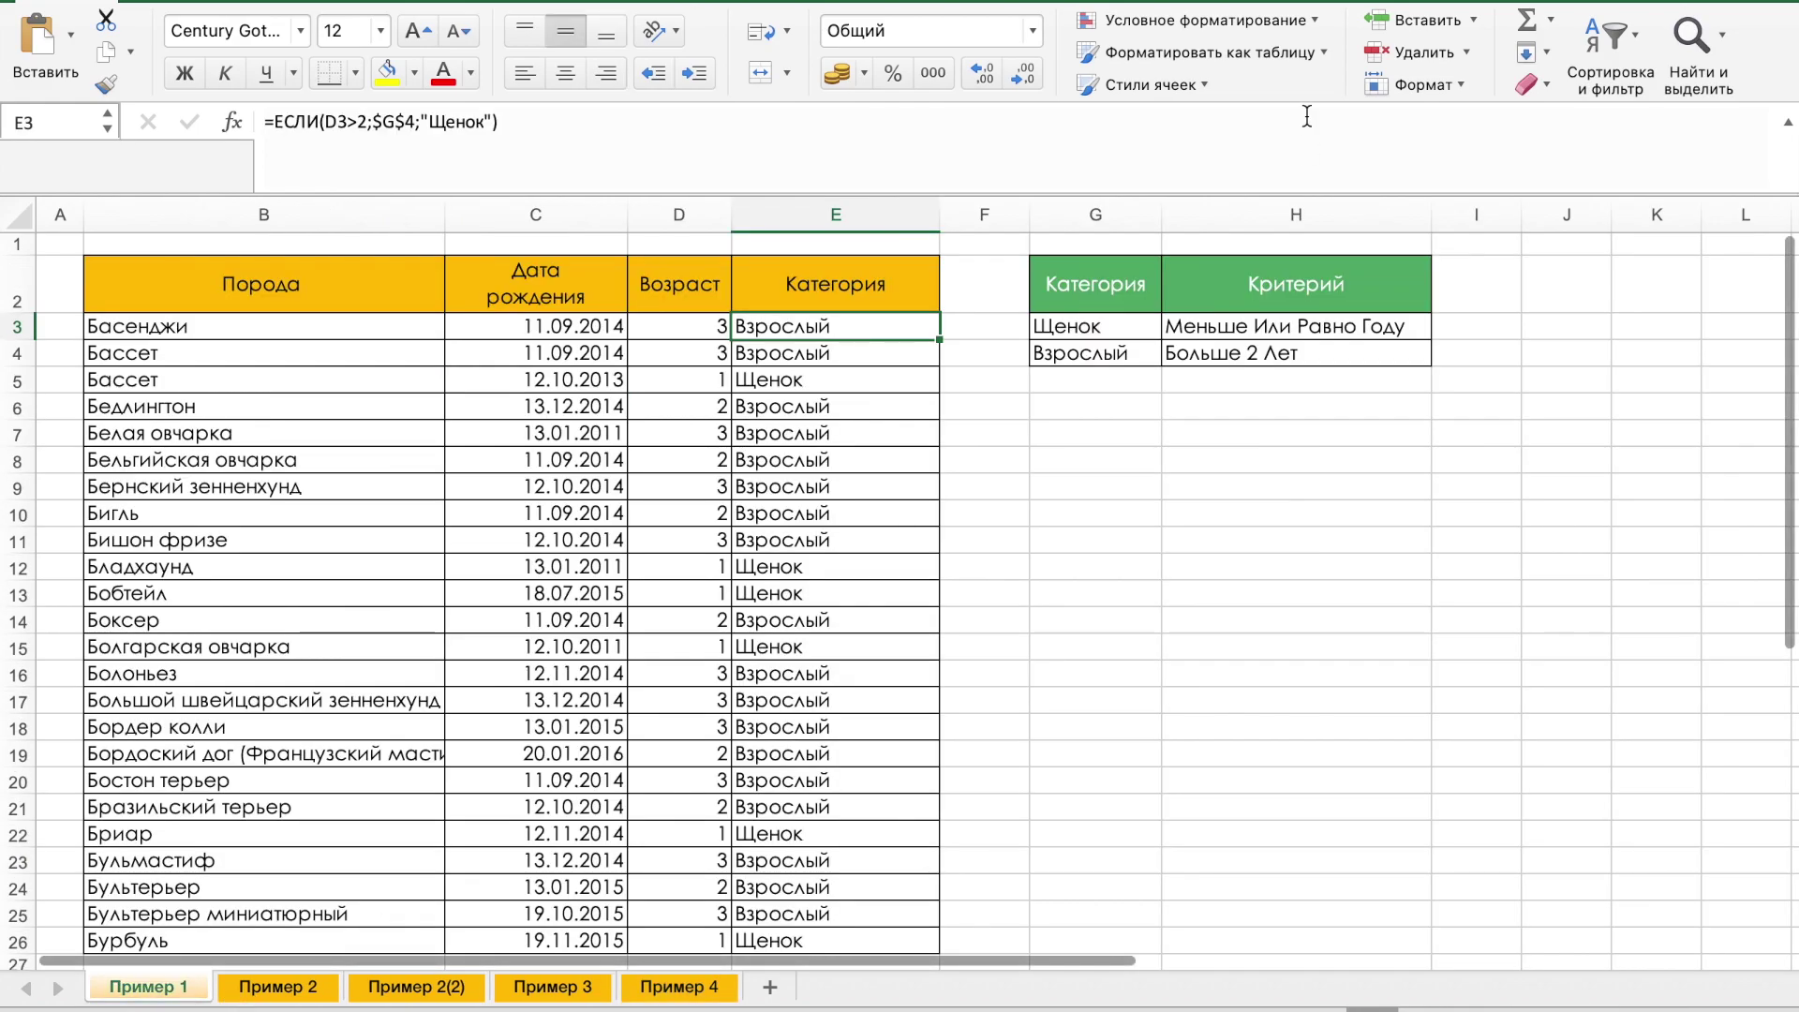
{"action": "left_click", "coordinate": [277, 987]}
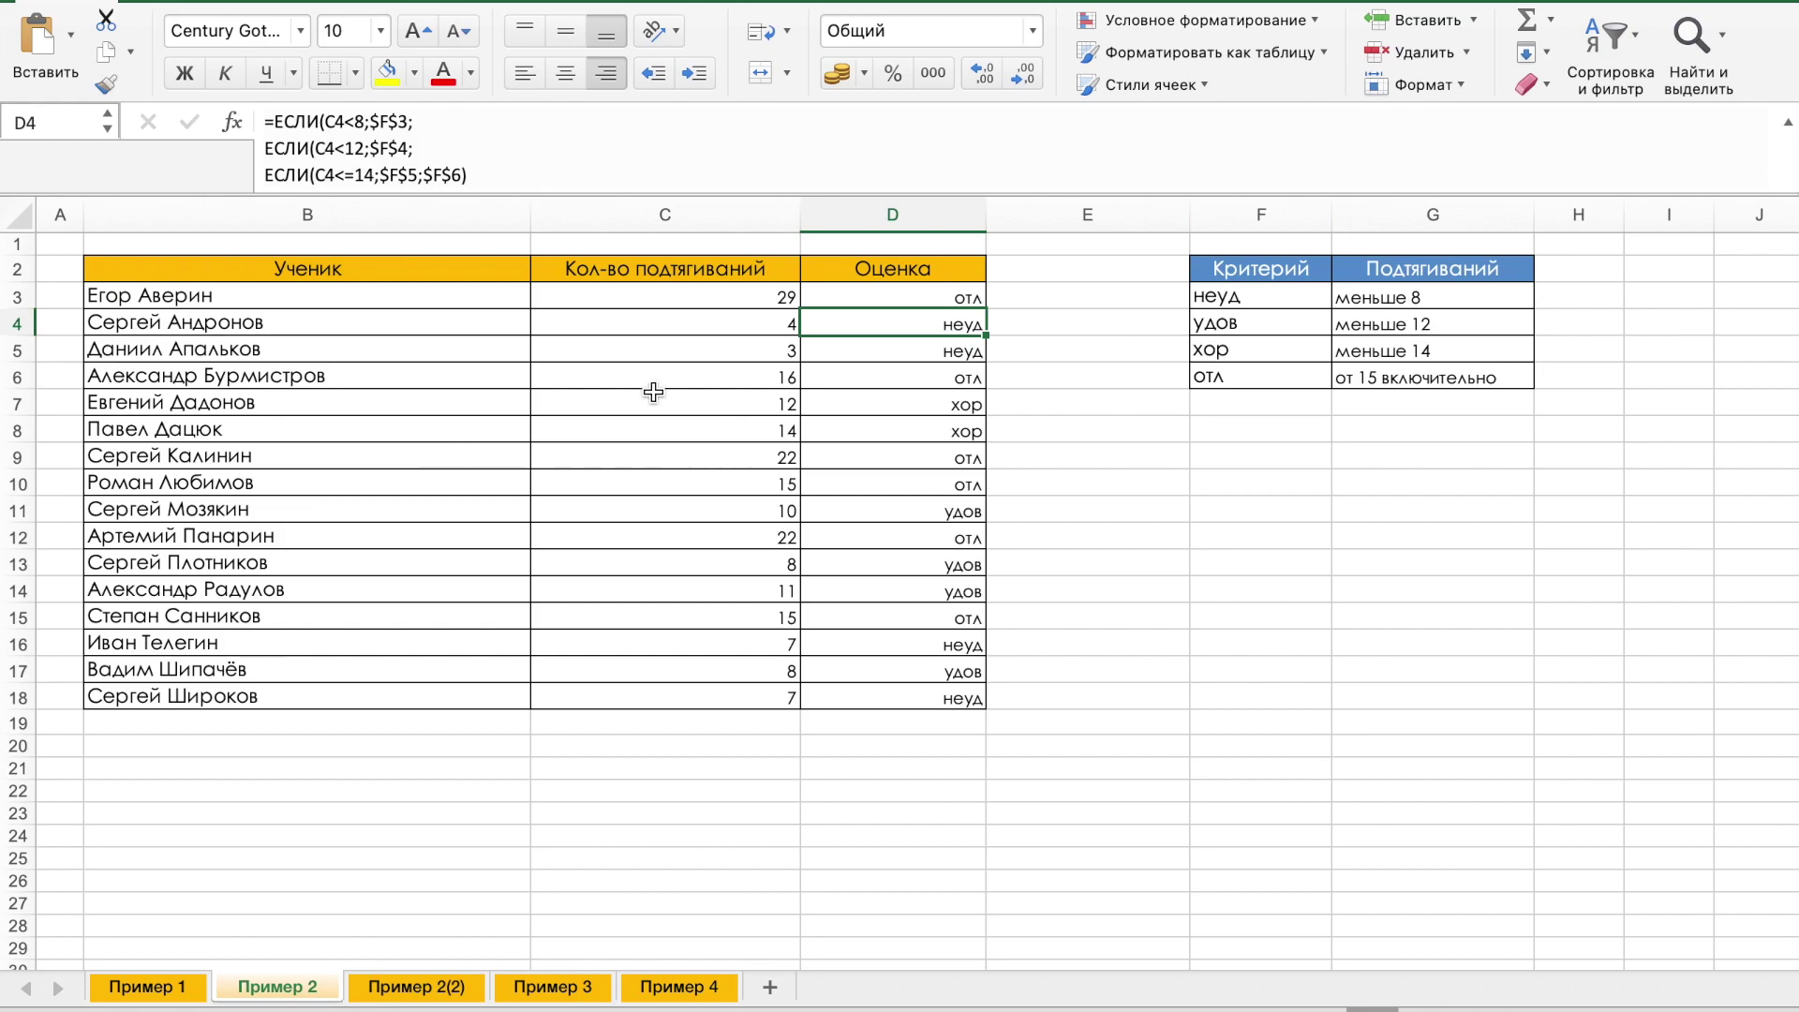
{"action": "left_click", "coordinate": [405, 986]}
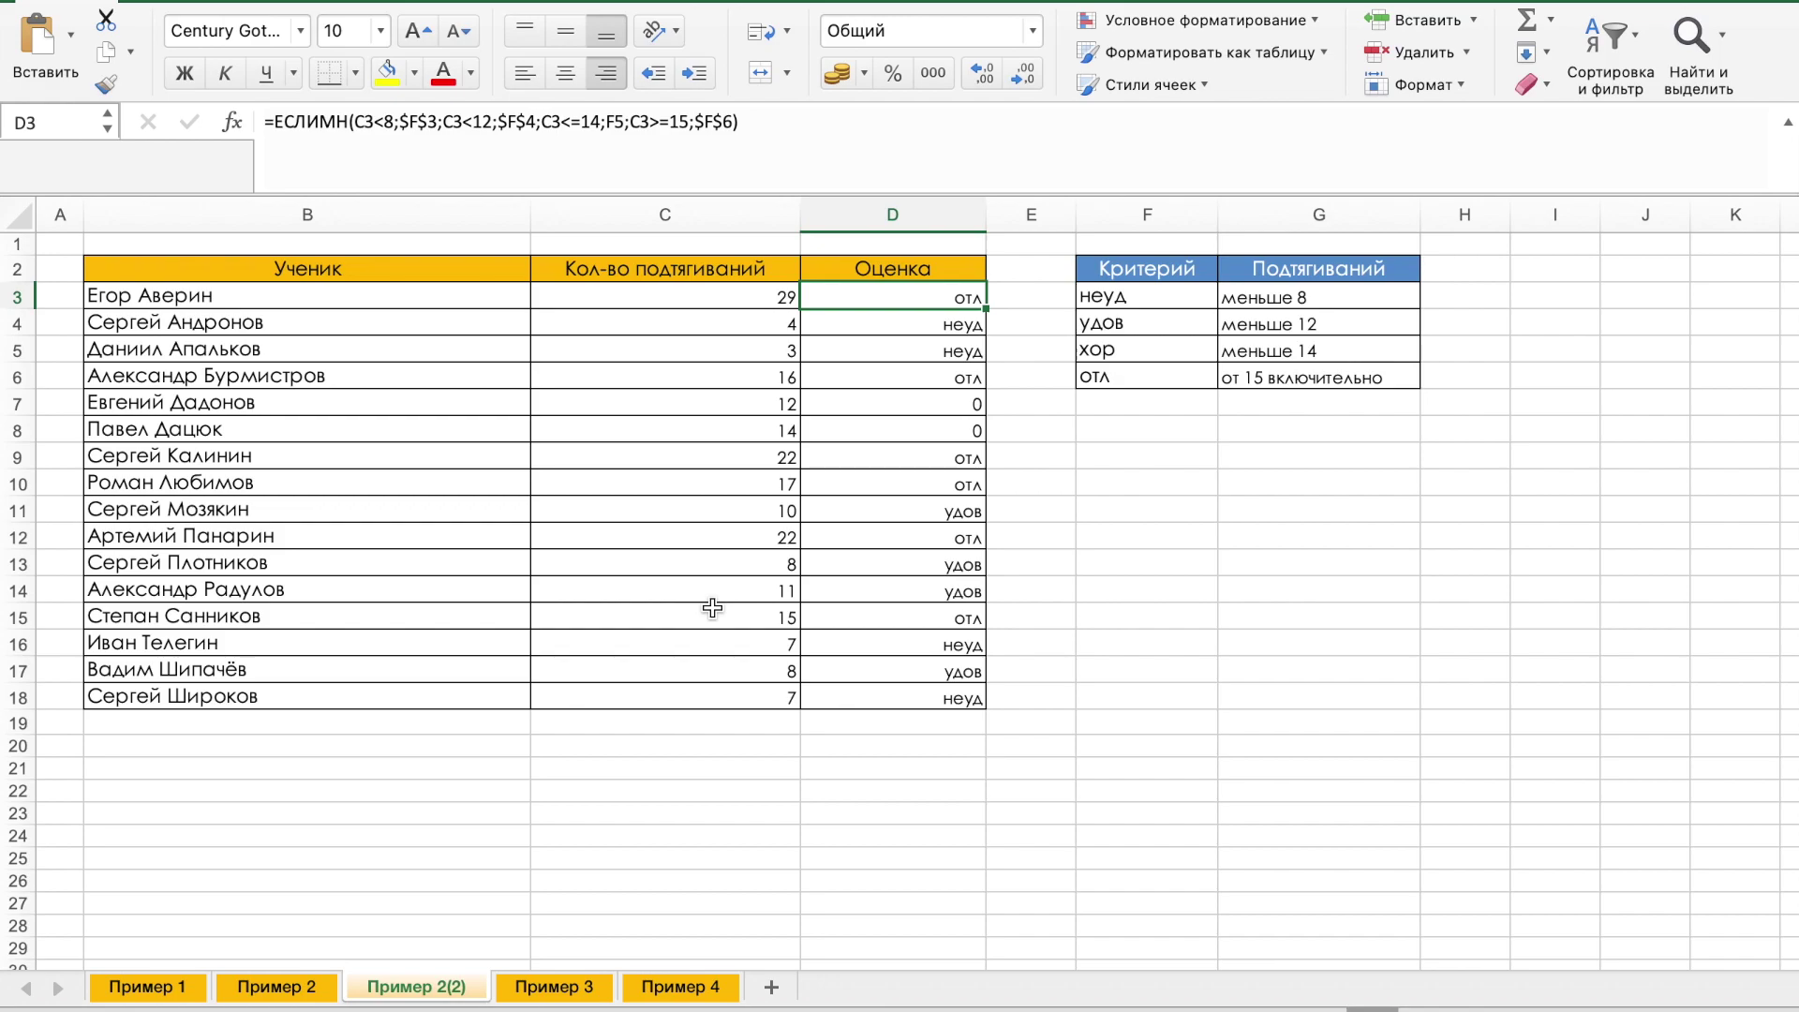
{"action": "left_click", "coordinate": [548, 986]}
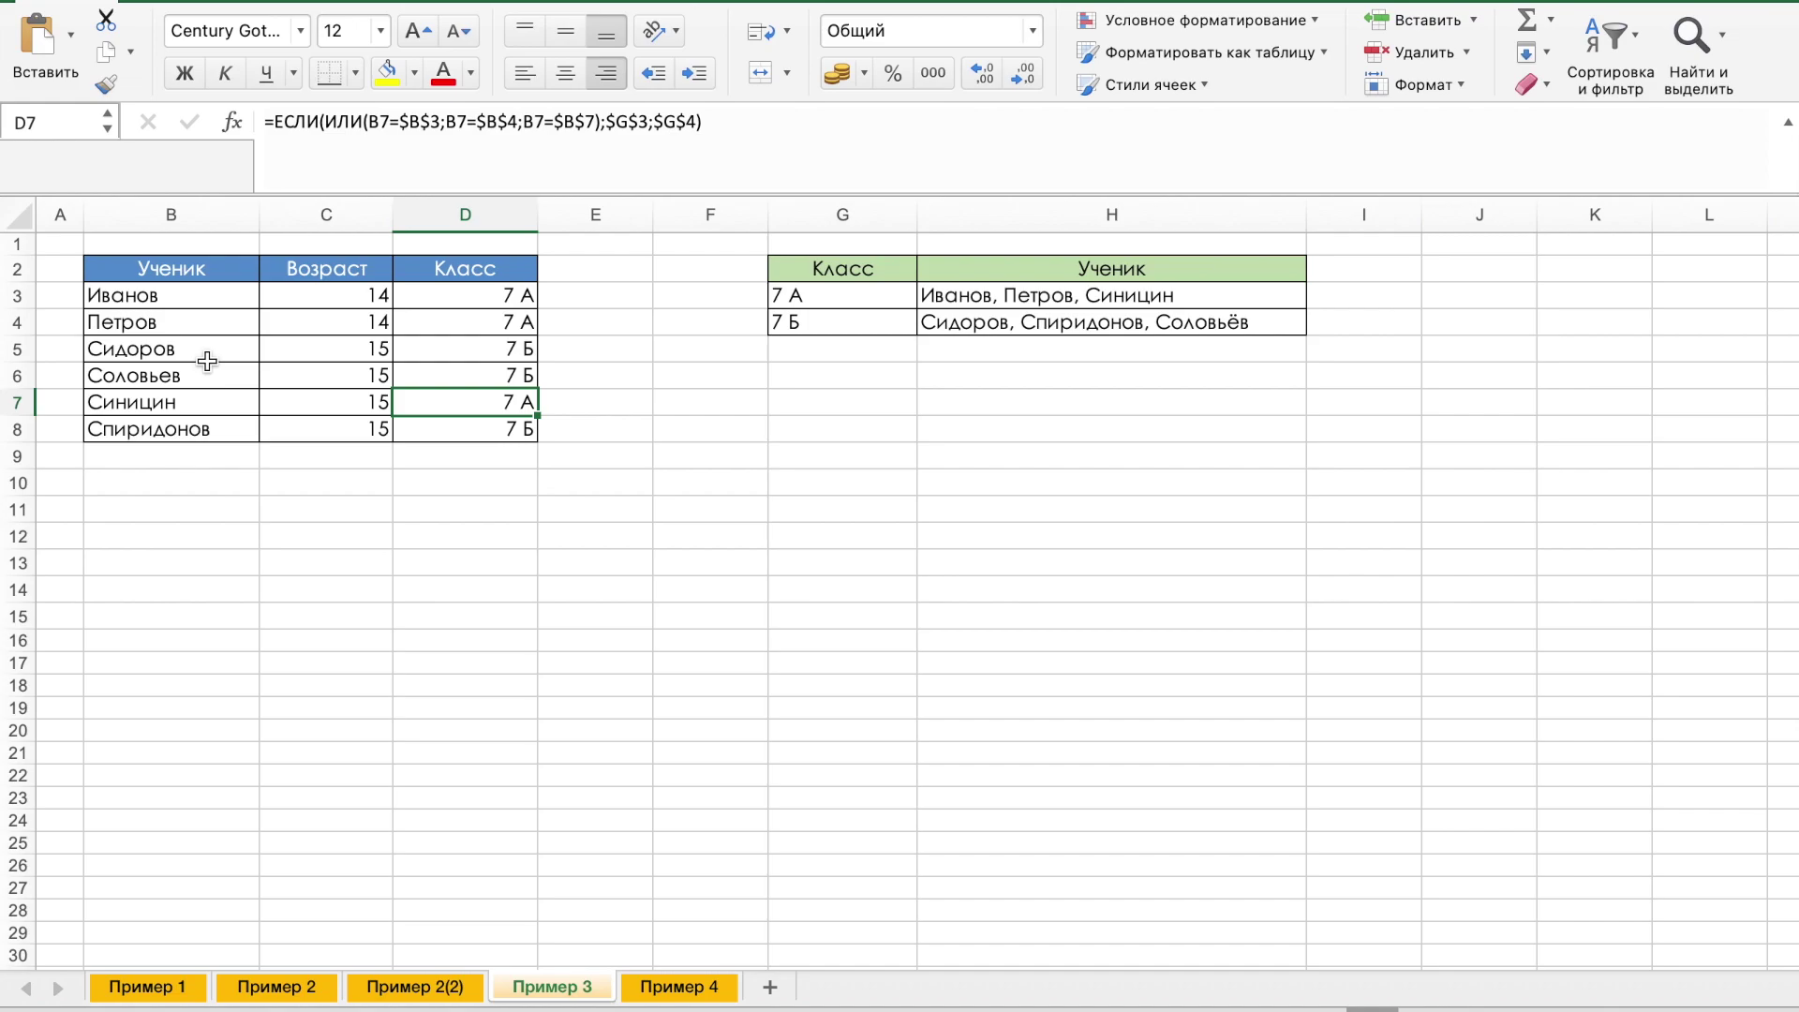
{"action": "left_click", "coordinate": [672, 987]}
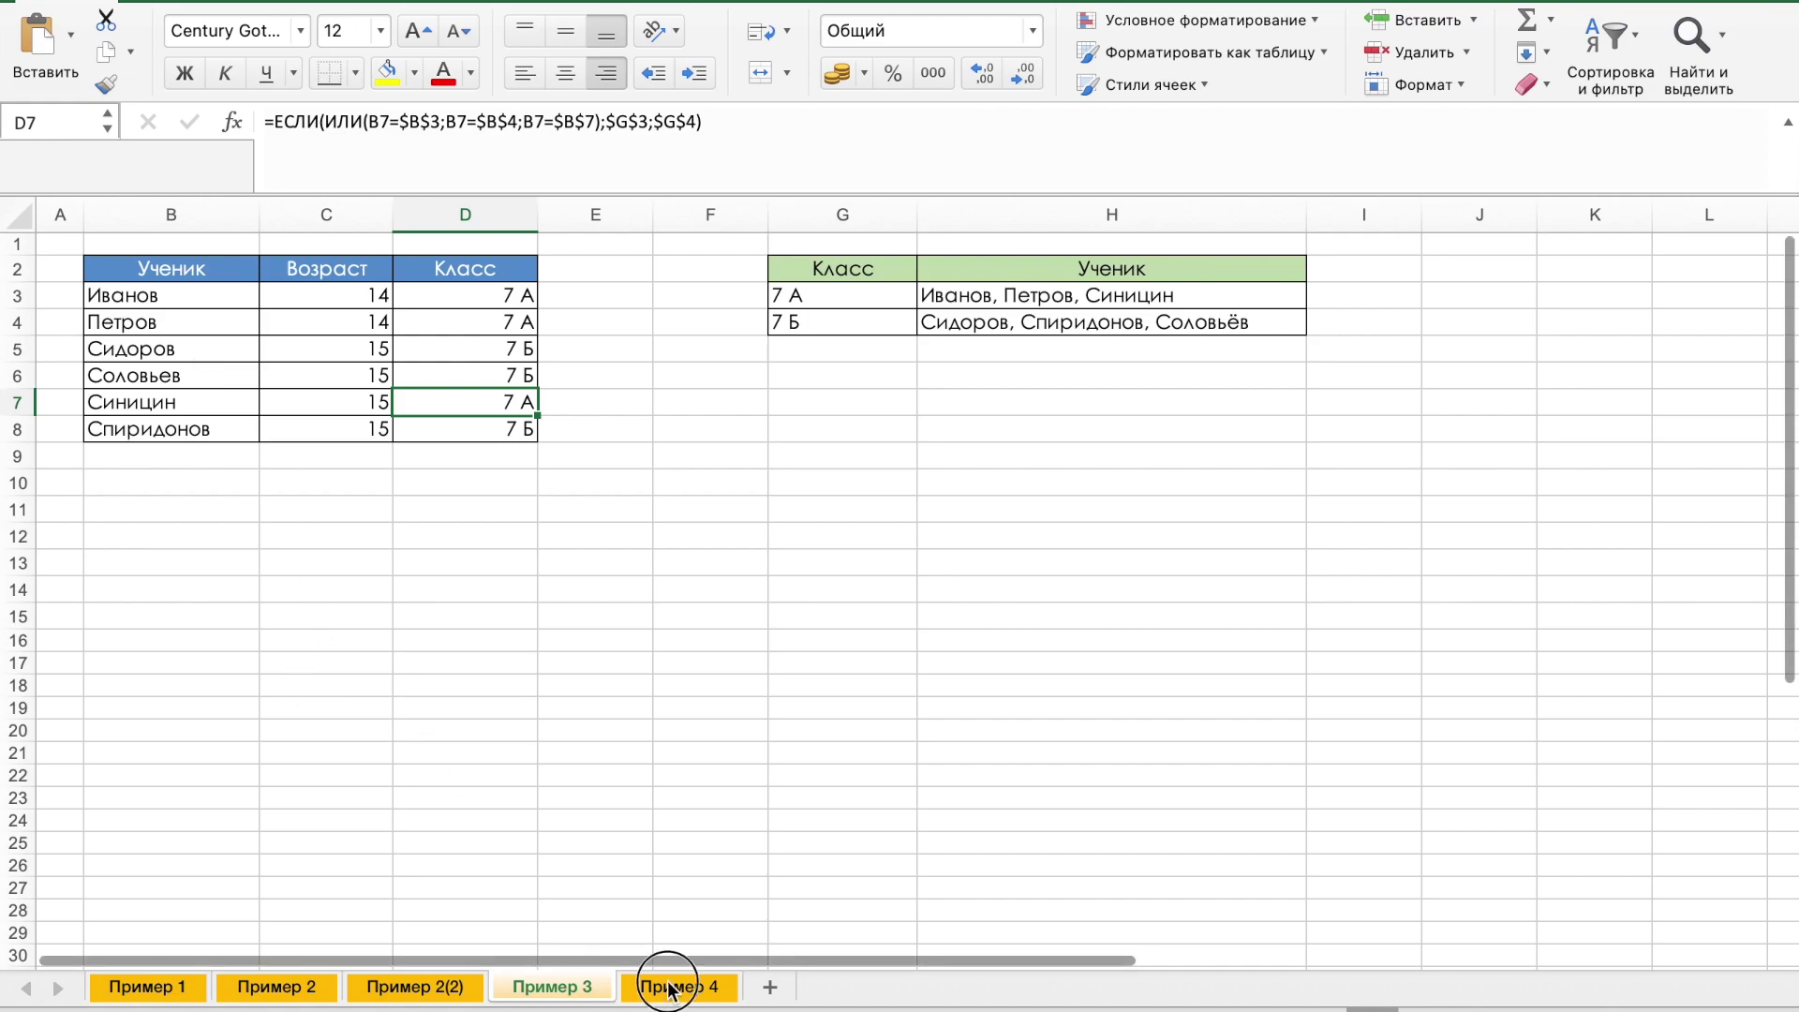
{"action": "left_click", "coordinate": [457, 298]}
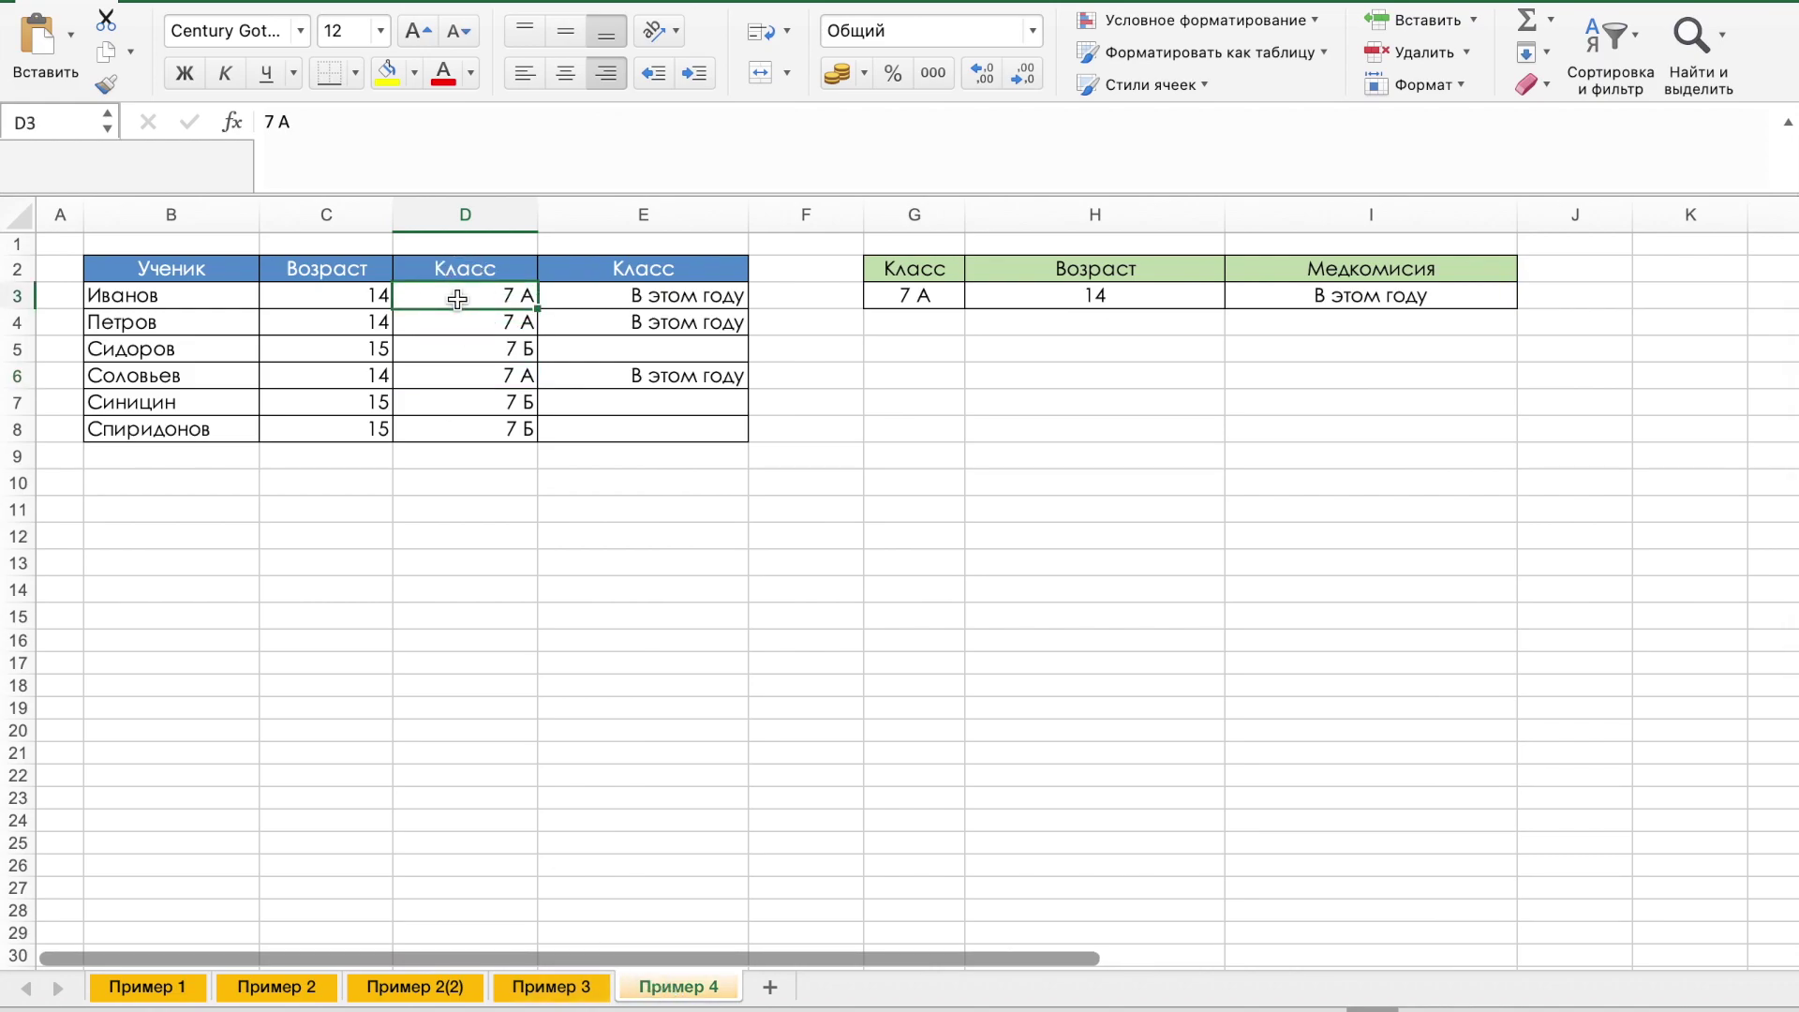